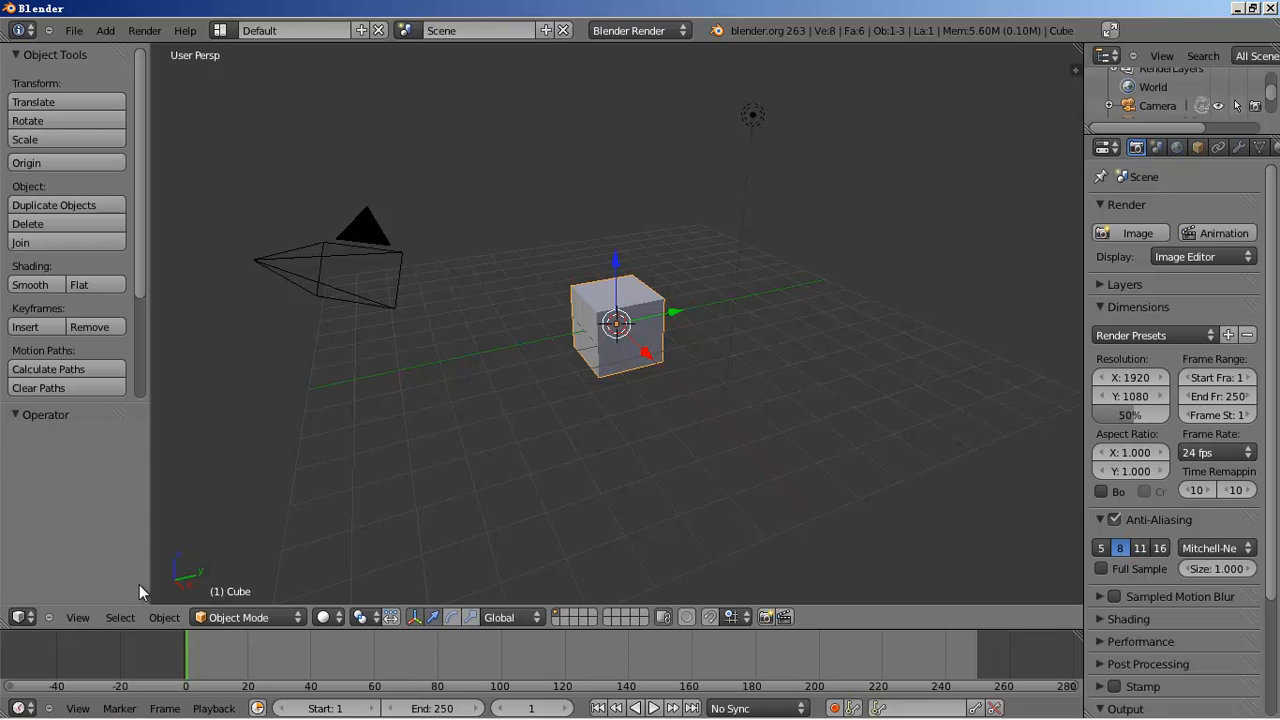
# - Switch the main 3D view to a Text Editor and create a new text block
pyautogui.click(22, 617)
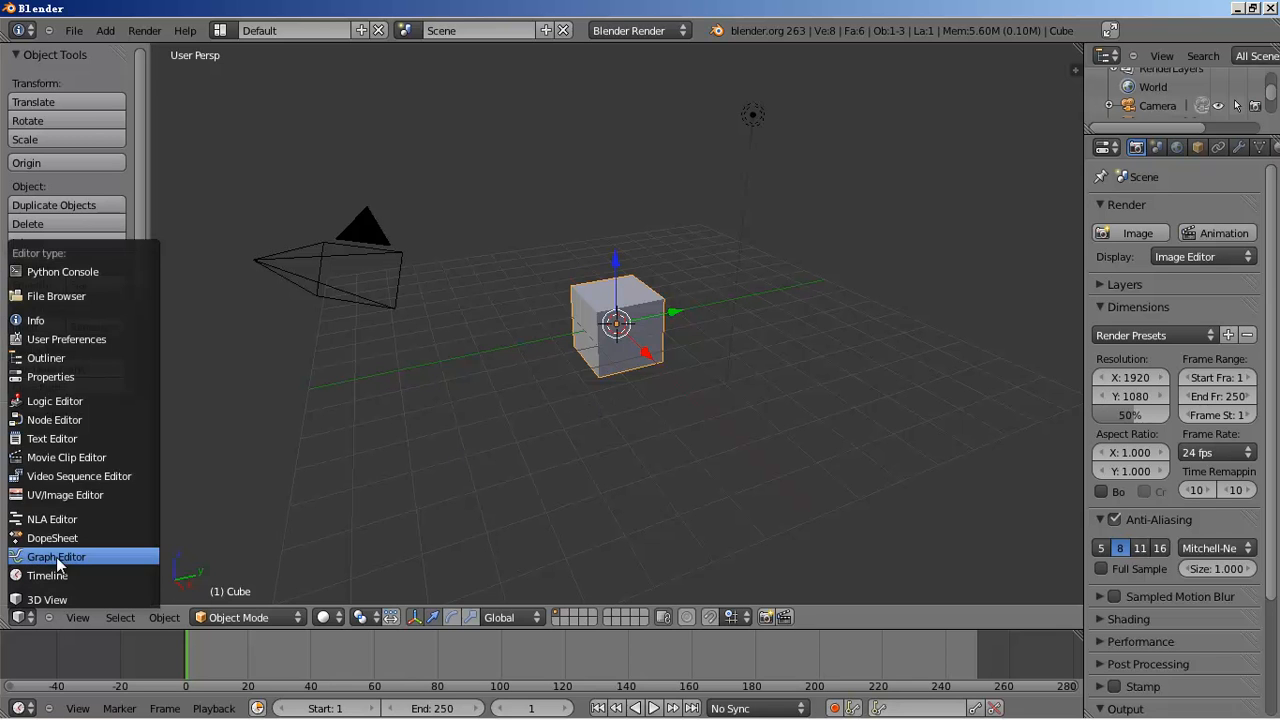
pyautogui.click(89, 438)
pyautogui.click(284, 618)
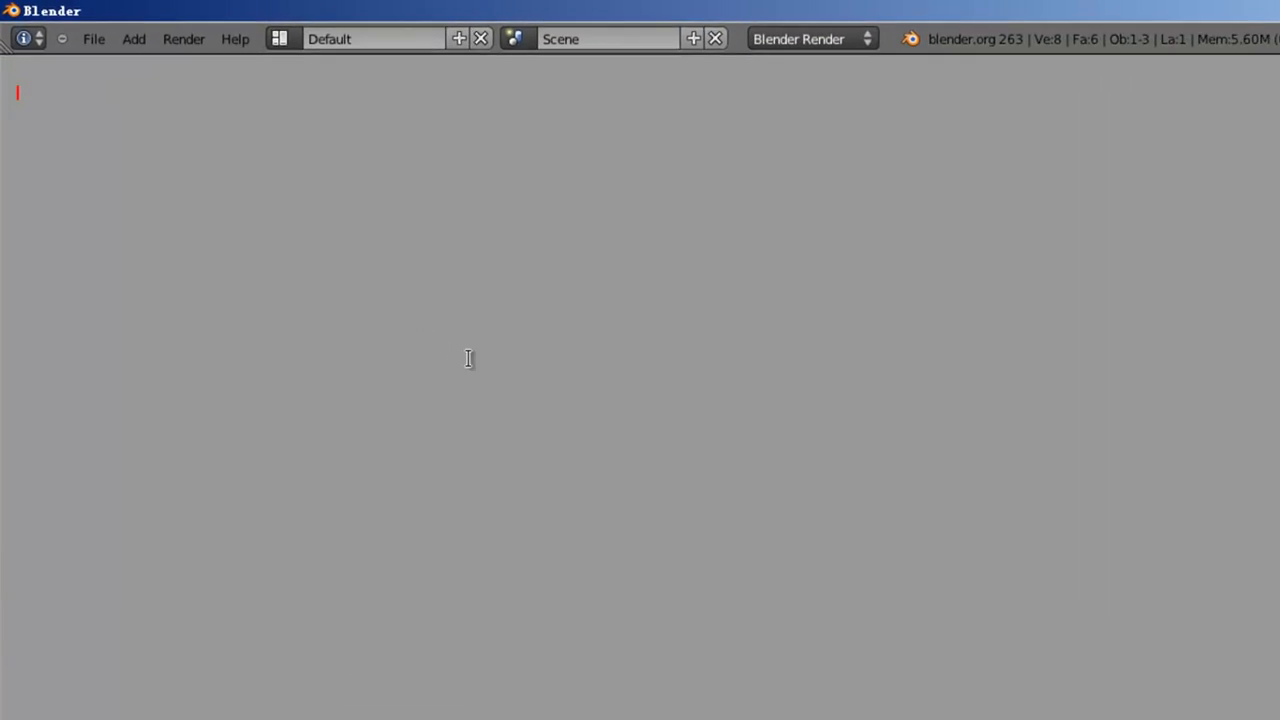
# - Type the note '1, WHAT IS COLOR CORRECTION?'
pyautogui.write('1, ')
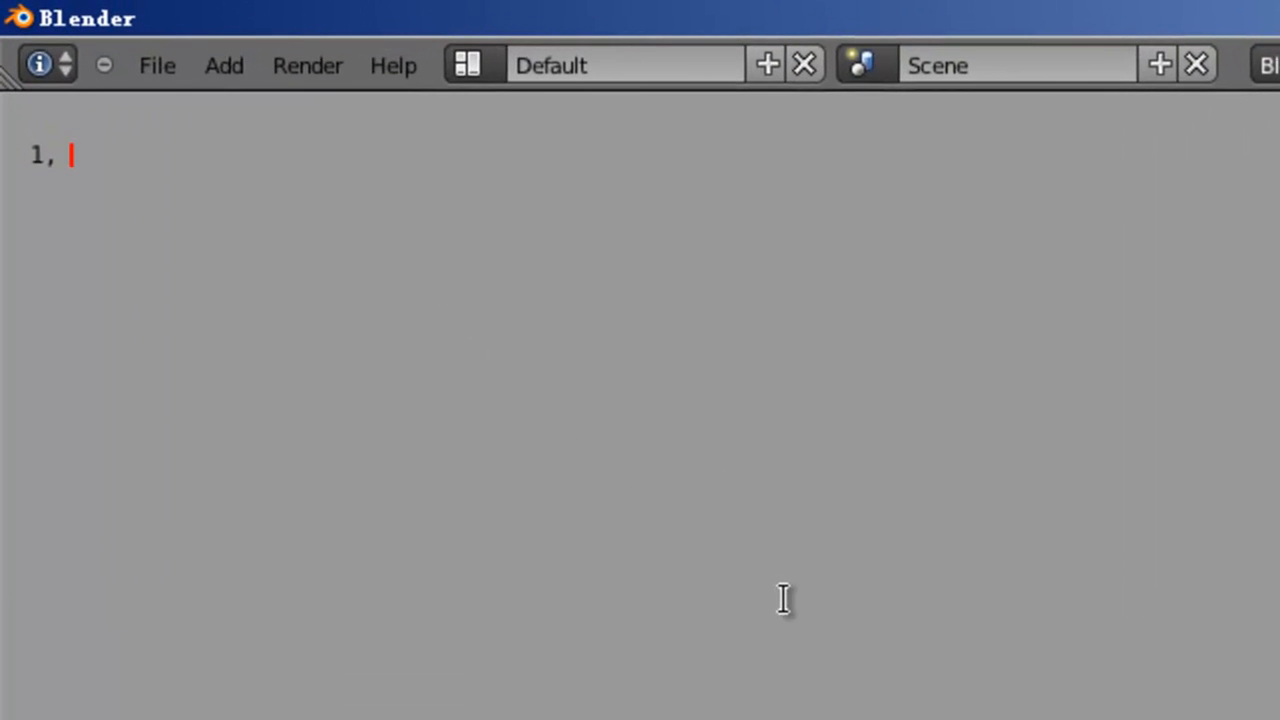
pyautogui.write('WHAT IS ')
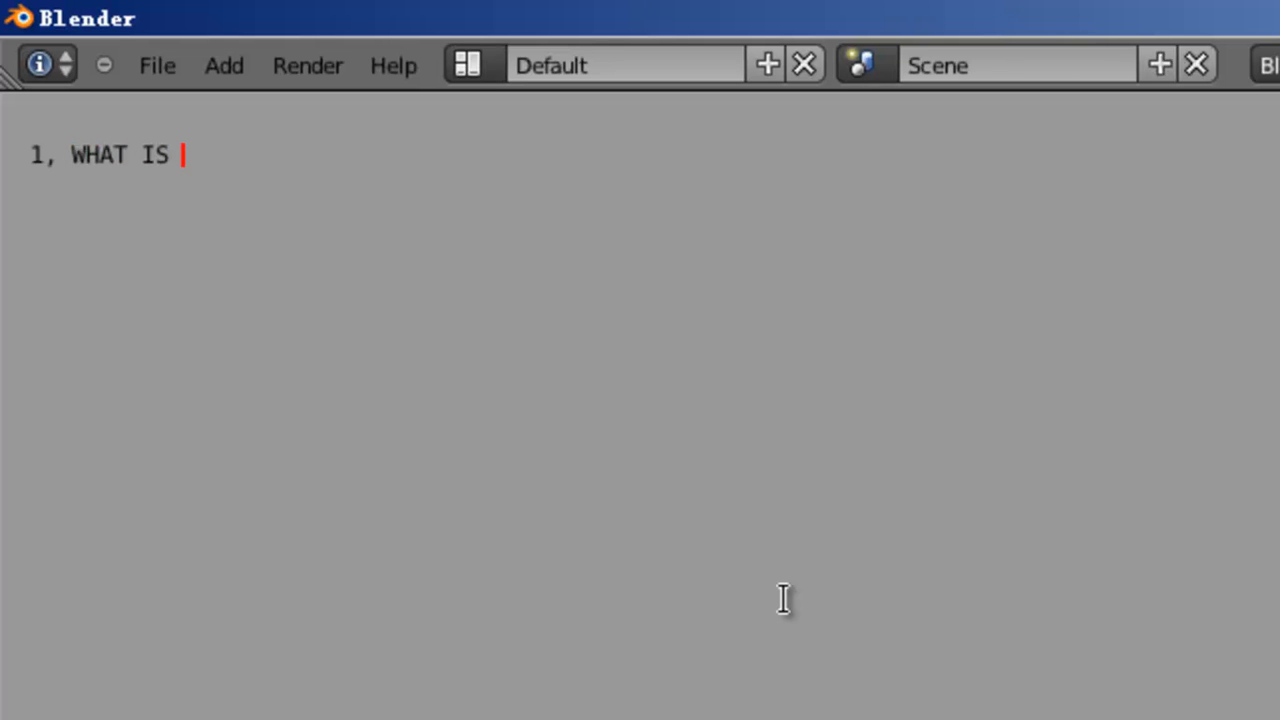
pyautogui.write('COLOR')
pyautogui.press('BackSpace')
pyautogui.write('OR CORRE')
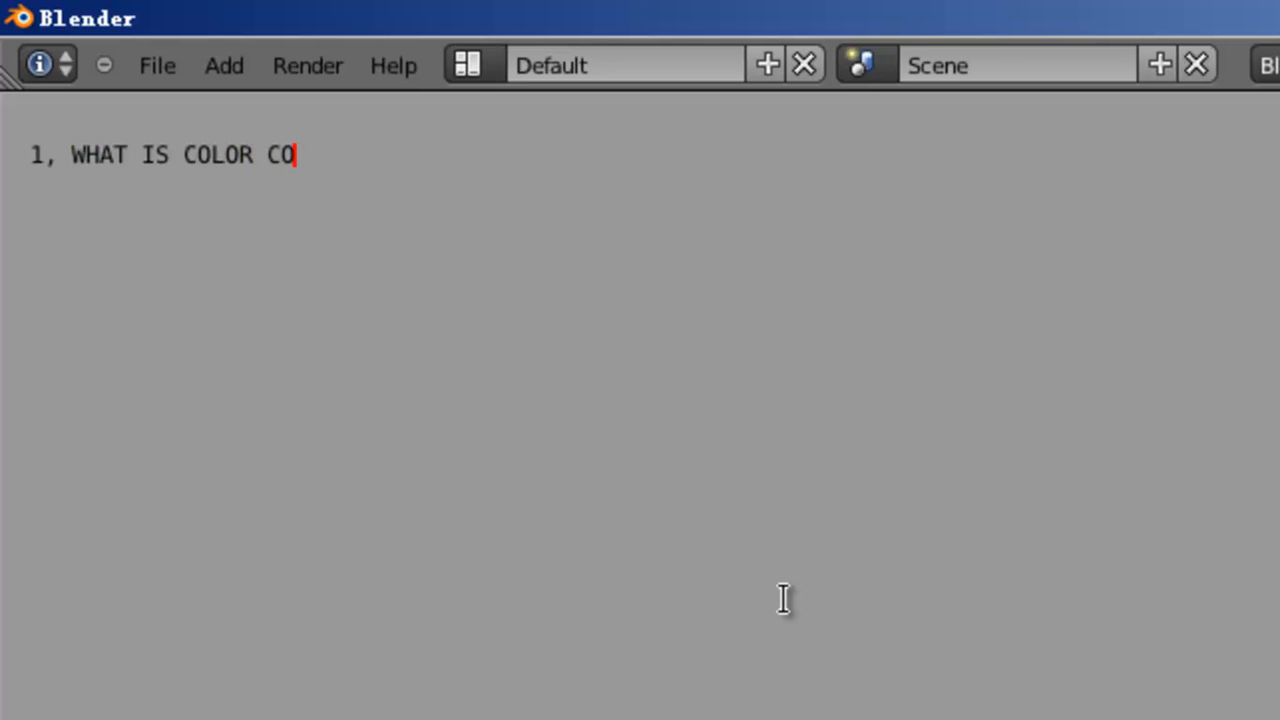
pyautogui.write('CTION?')
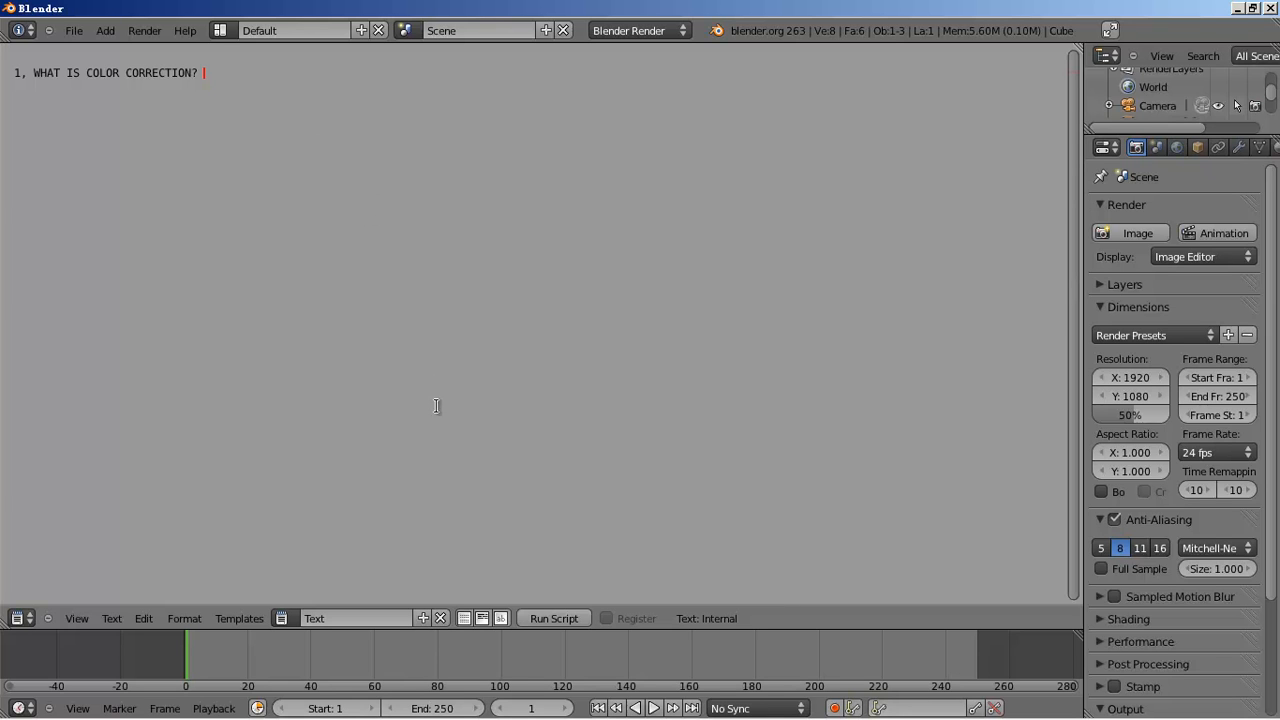
# - Bring up the Mango development-targets page and read its Color pipeline and grading tools section
pyautogui.click(190, 708)
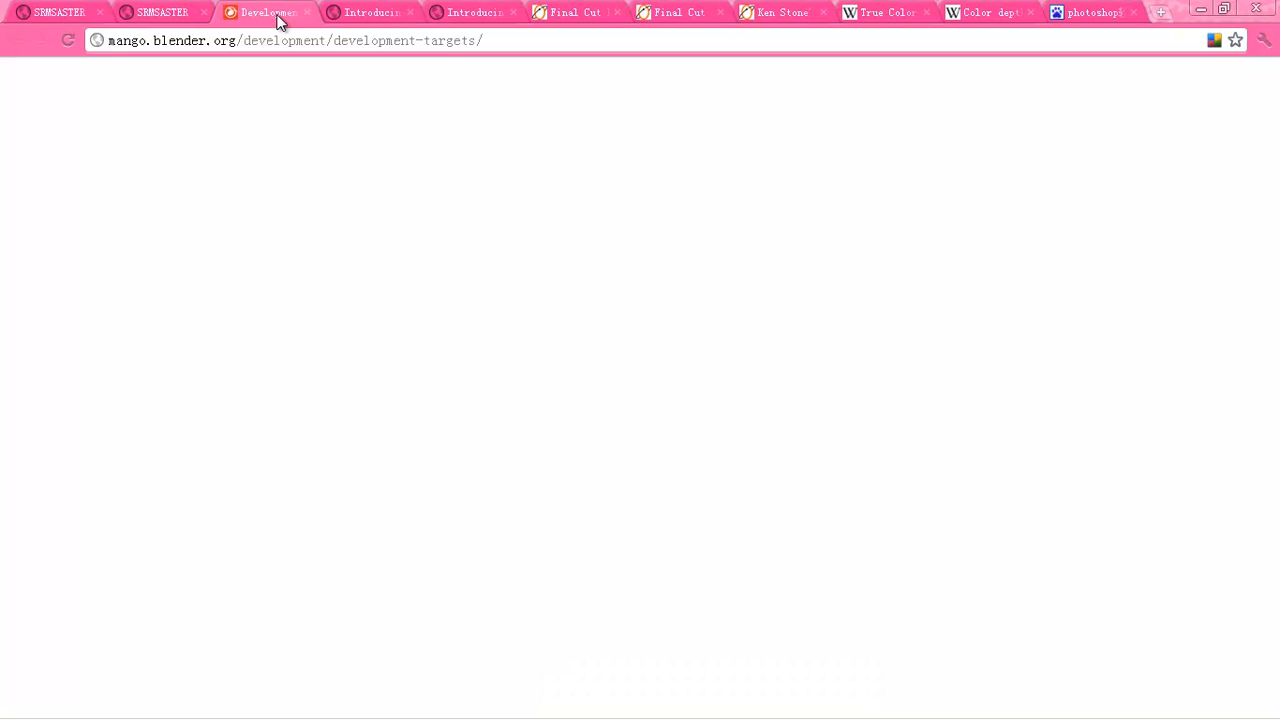
pyautogui.scroll(10, 323, 255)
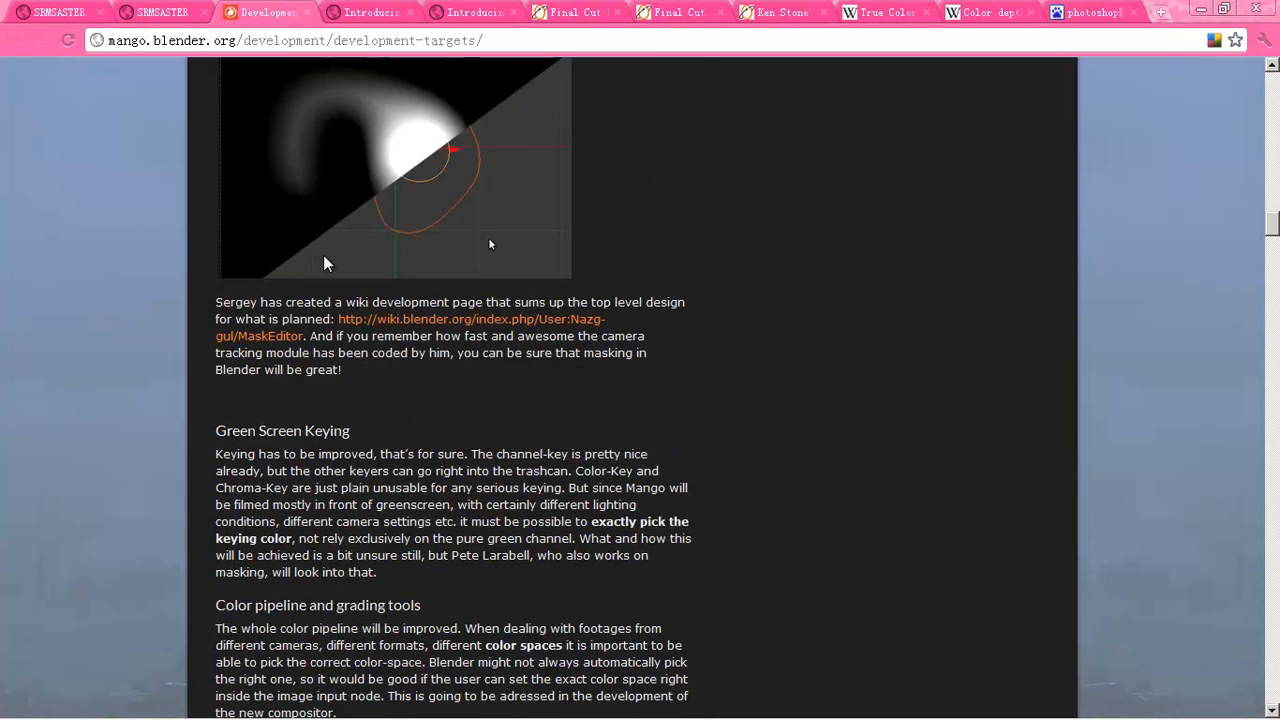
pyautogui.scroll(20, 323, 255)
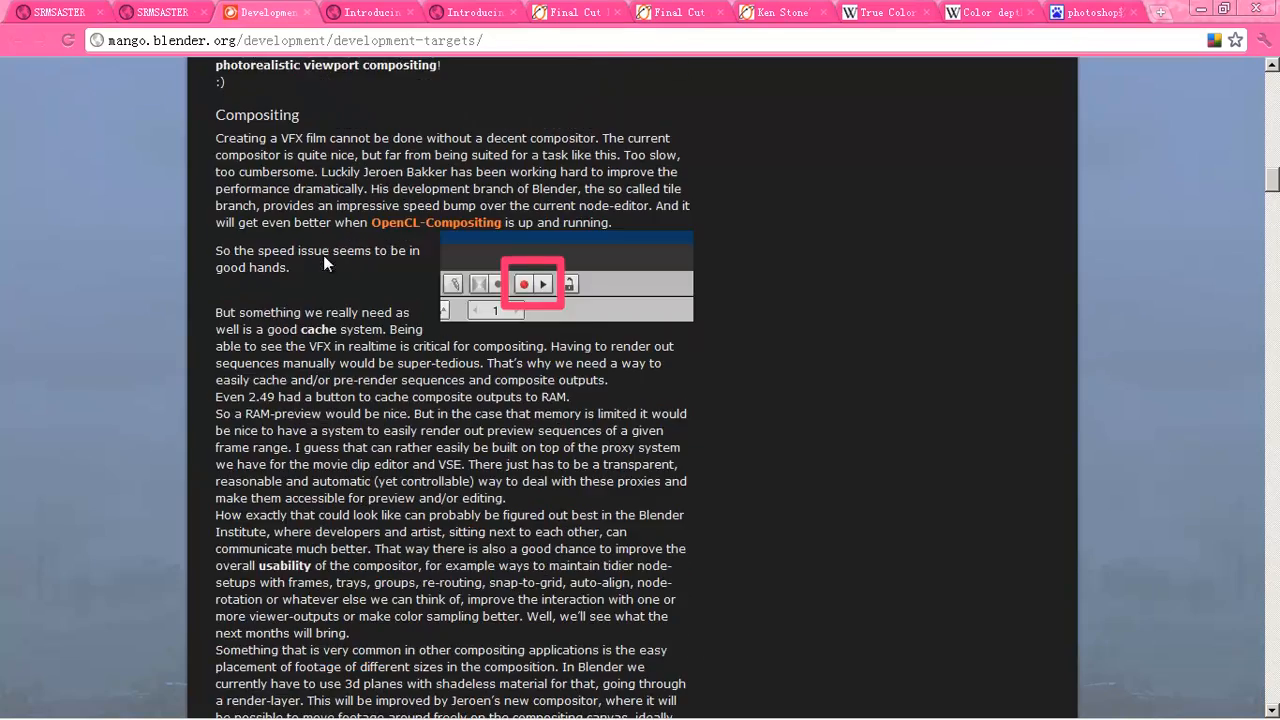
pyautogui.scroll(8, 323, 255)
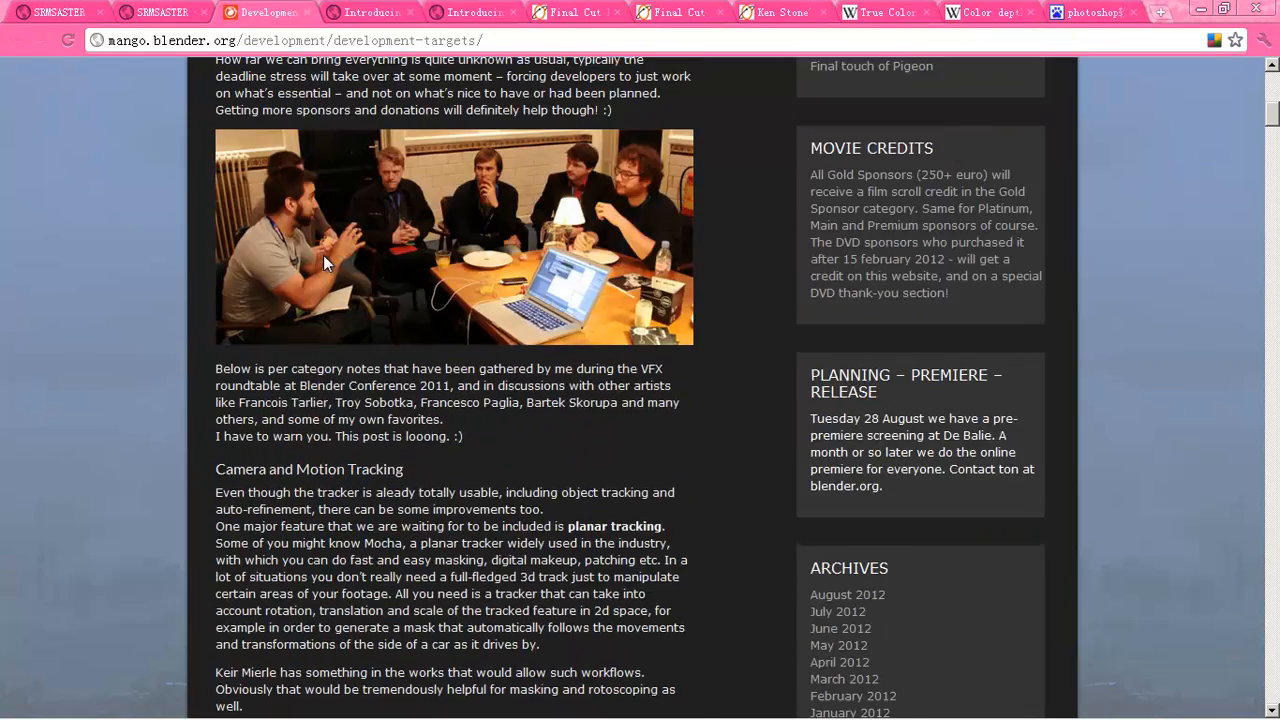
pyautogui.scroll(1, 323, 255)
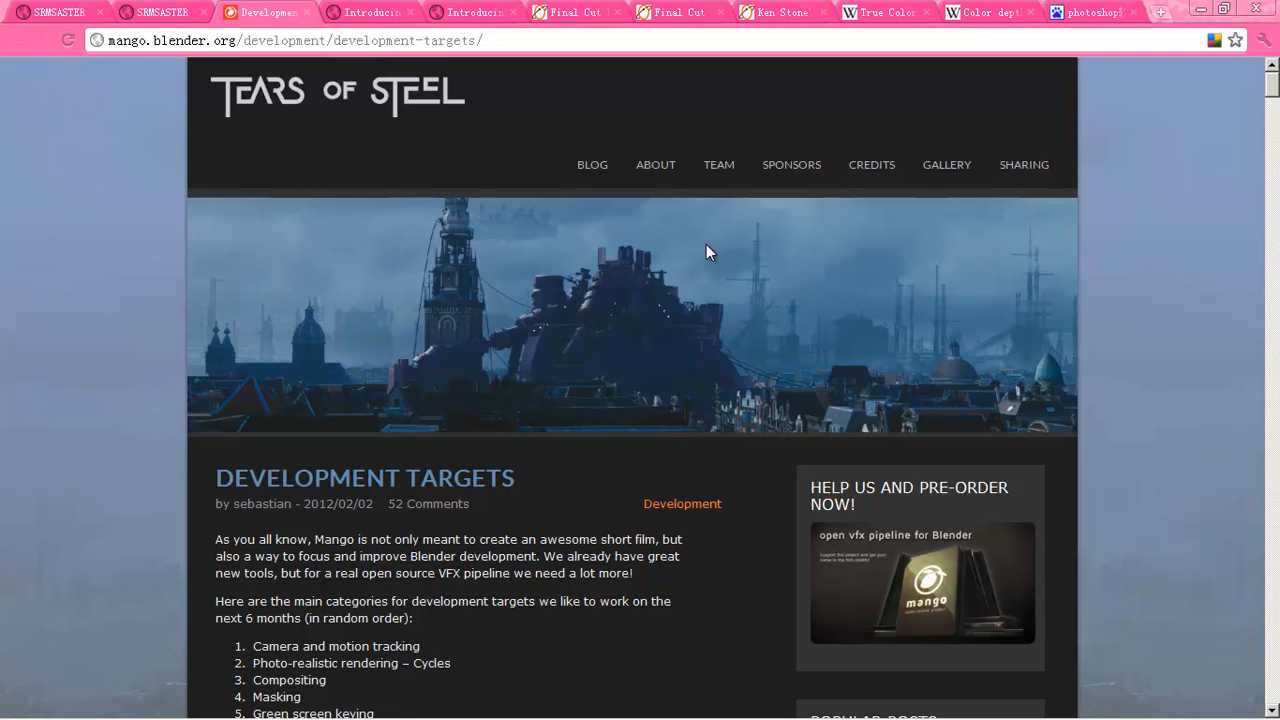
pyautogui.scroll(-5, 740, 265)
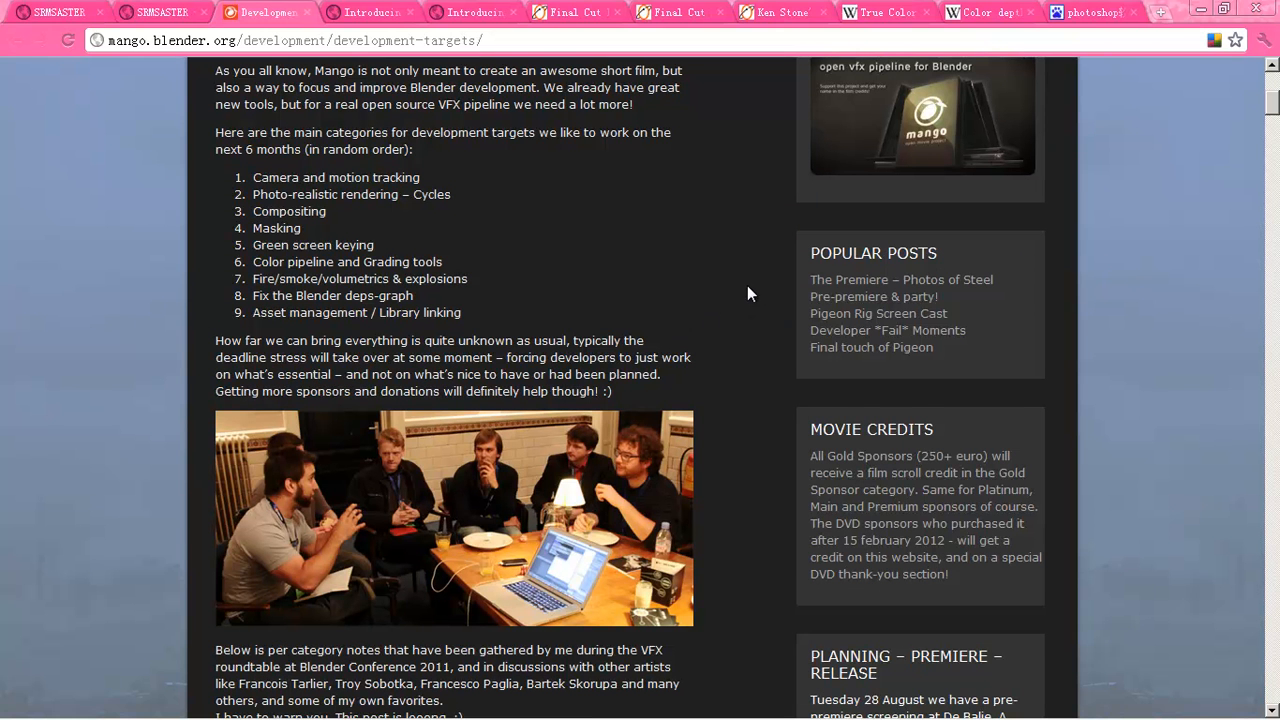
pyautogui.scroll(5, 750, 295)
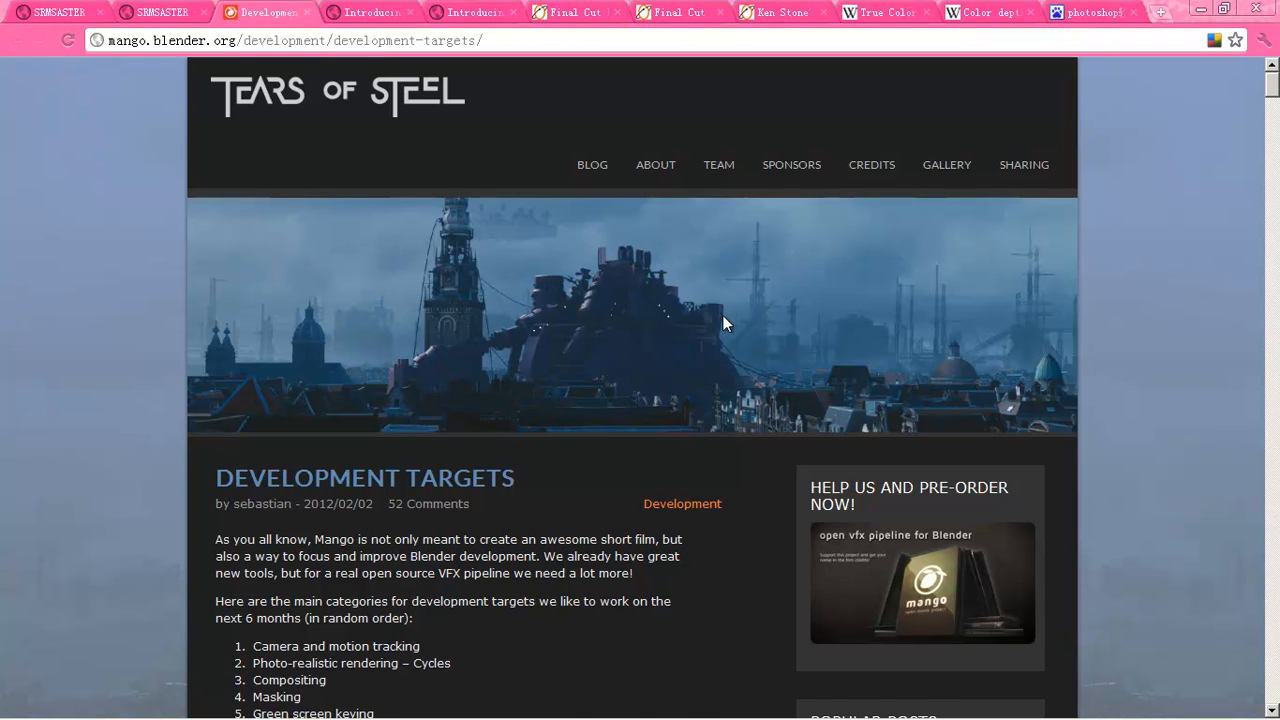
pyautogui.scroll(-3, 722, 315)
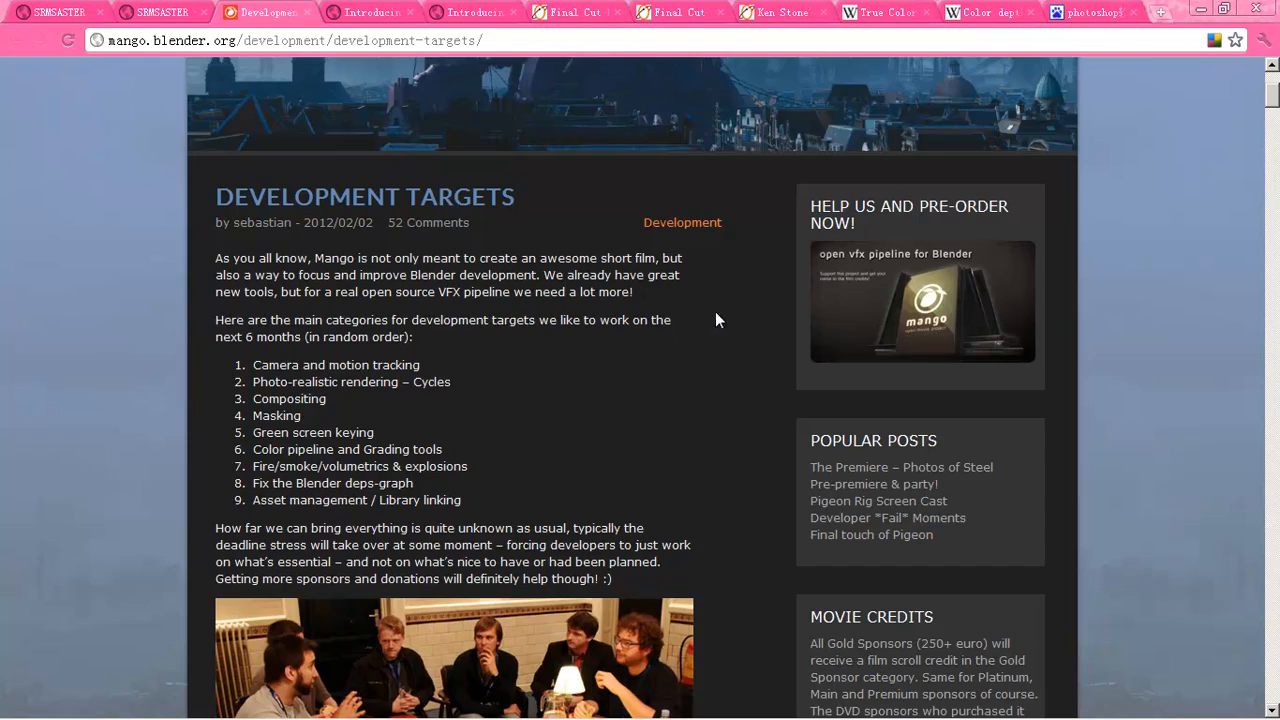
pyautogui.scroll(-15, 743, 322)
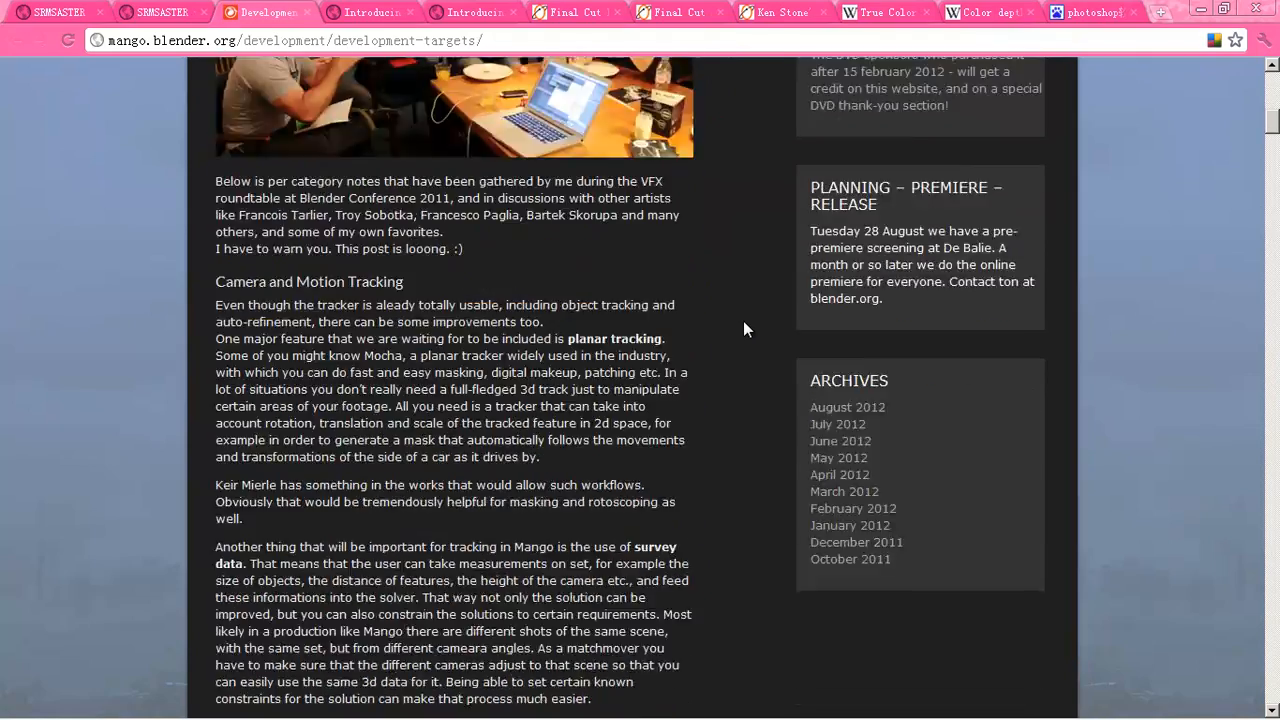
pyautogui.scroll(-10, 743, 329)
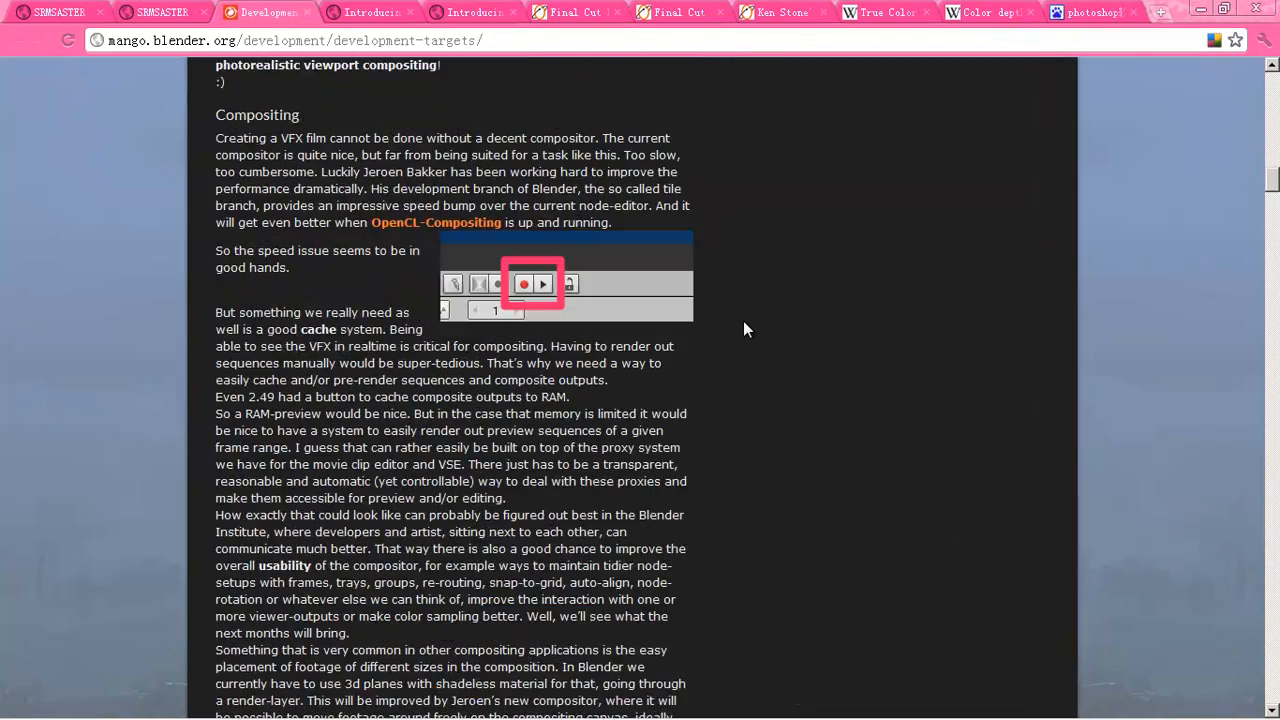
pyautogui.scroll(-2, 743, 329)
pyautogui.scroll(-7, 743, 329)
pyautogui.scroll(-1, 743, 329)
pyautogui.scroll(-3, 743, 329)
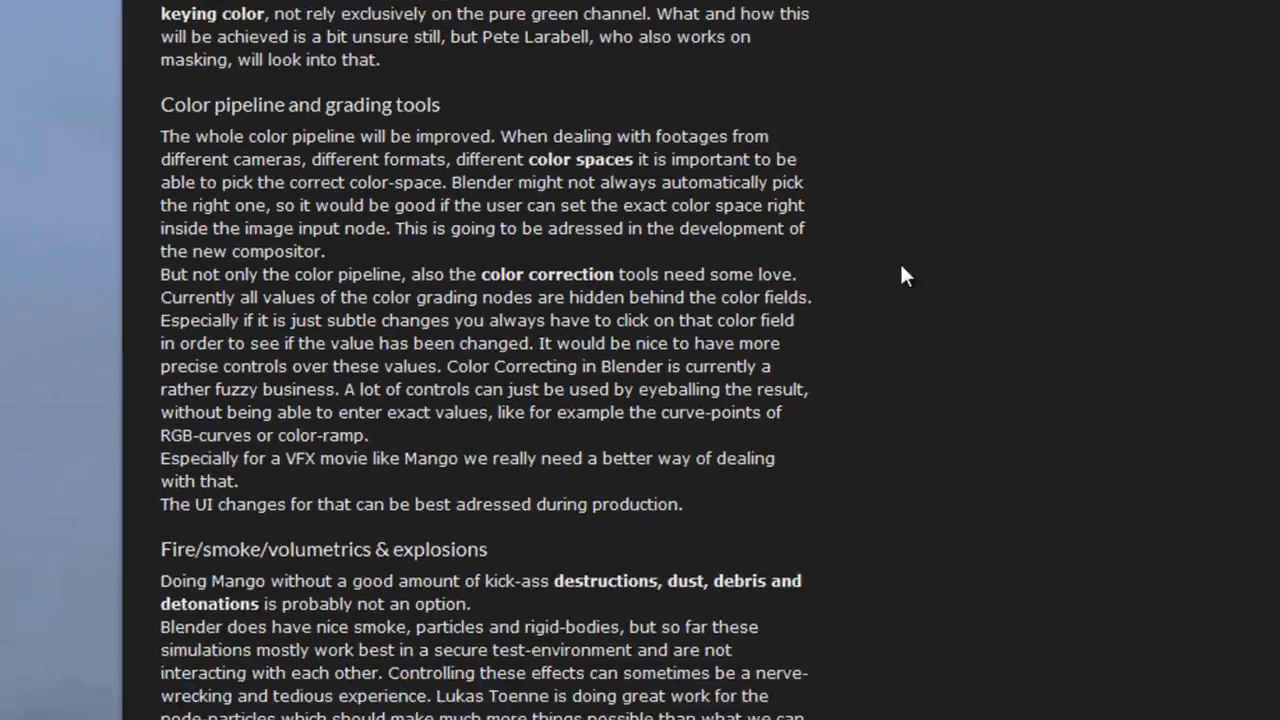
pyautogui.hotkey('alt', 'Tab')
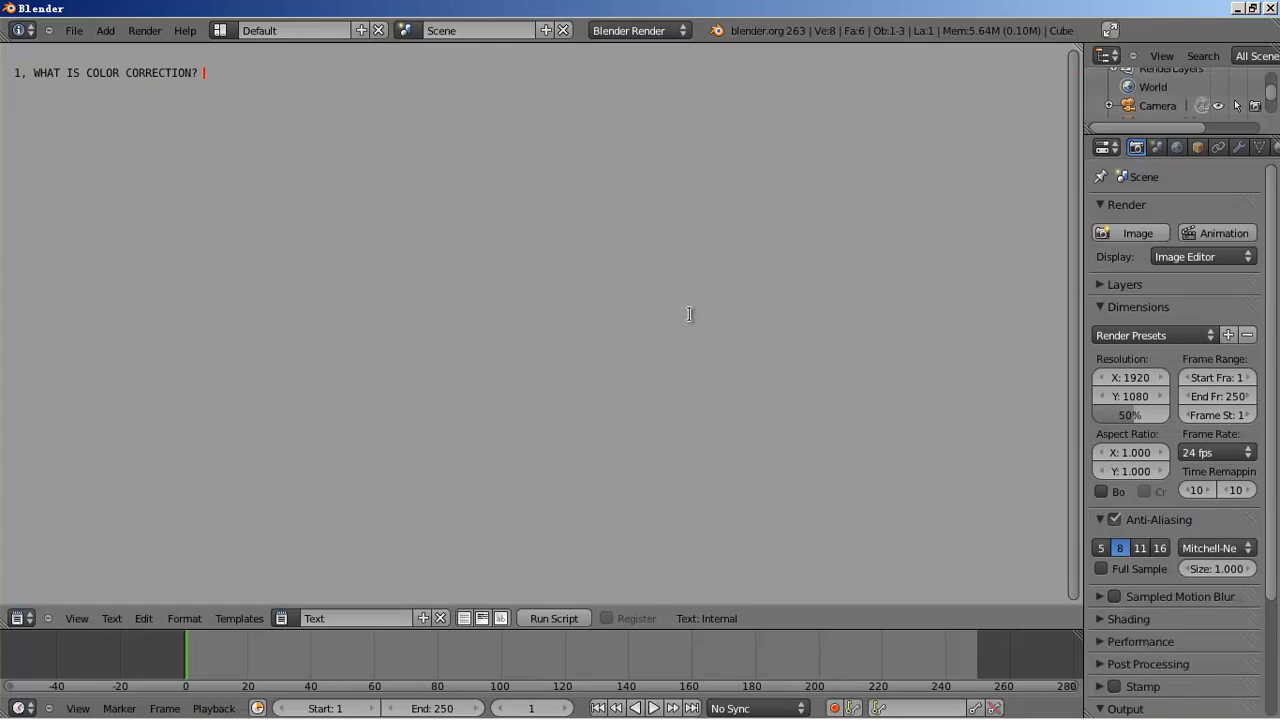
# - Add the line '2, HOW TO SEE THE COLOR DIFFERENCE?' to the note and start a new line
pyautogui.press('Return')
pyautogui.write('2, HOW TO')
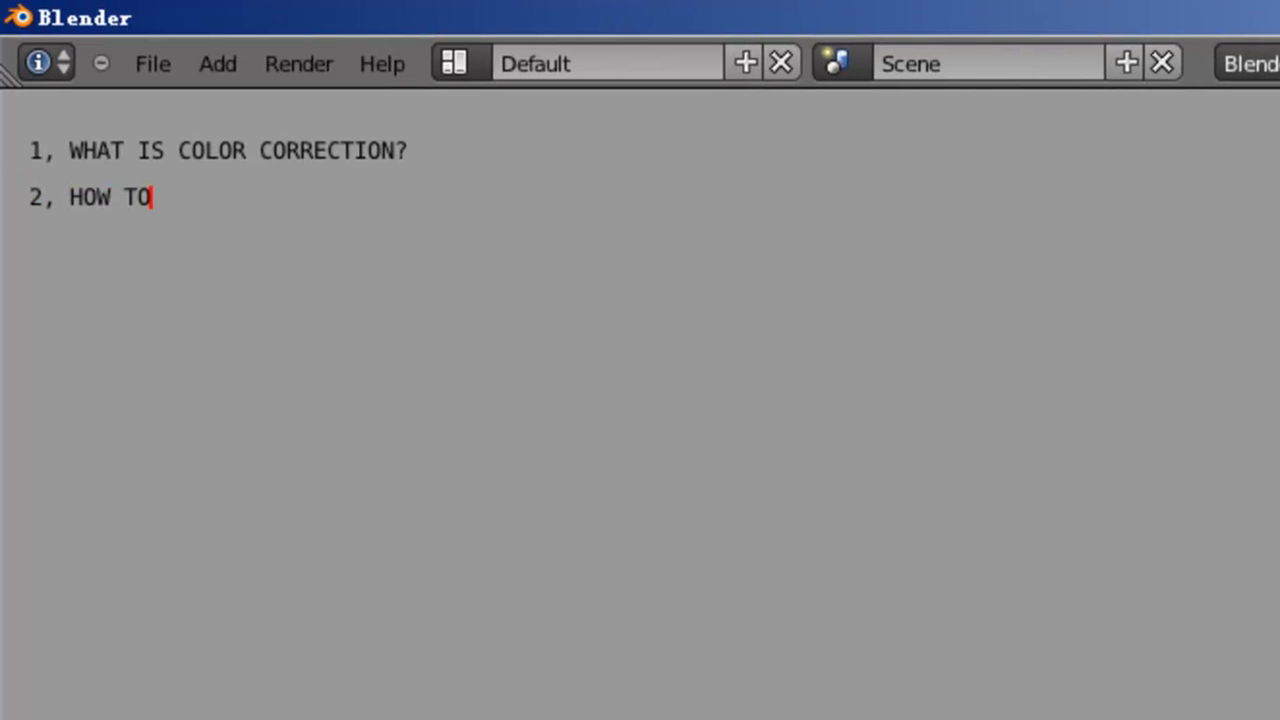
pyautogui.write(' SEE THE CO')
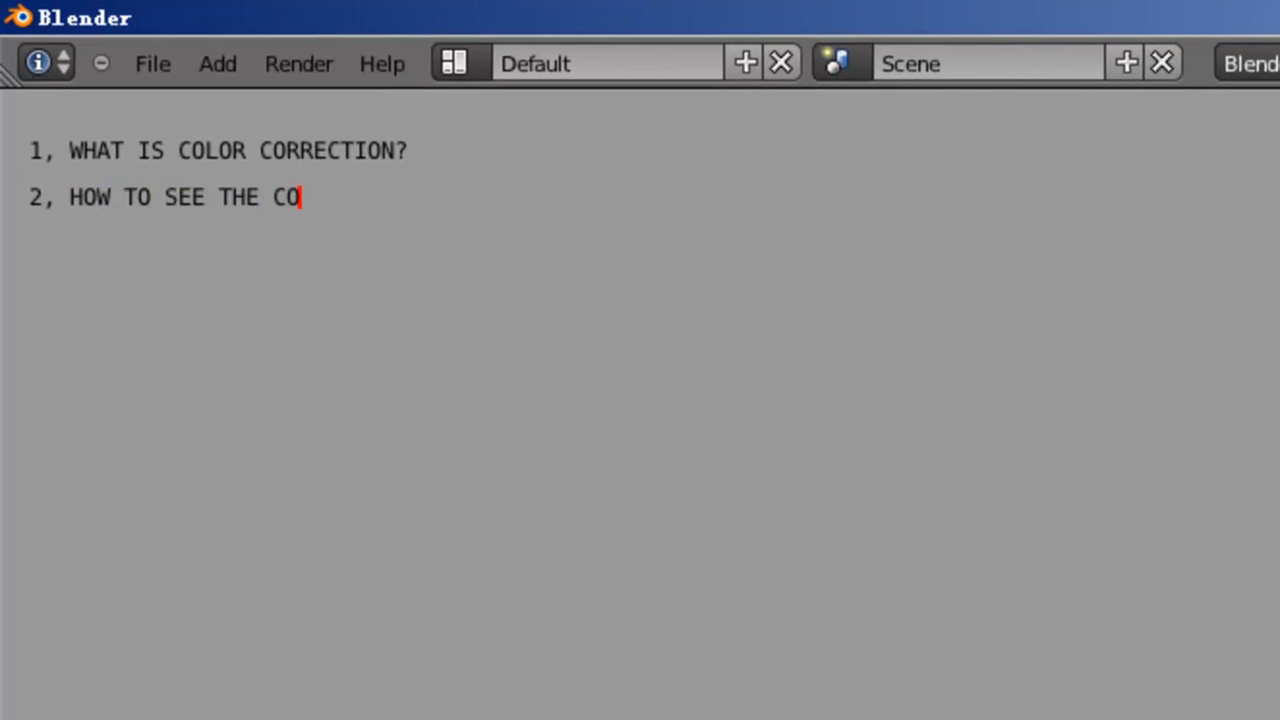
pyautogui.write('LOR DIFFERENCE')
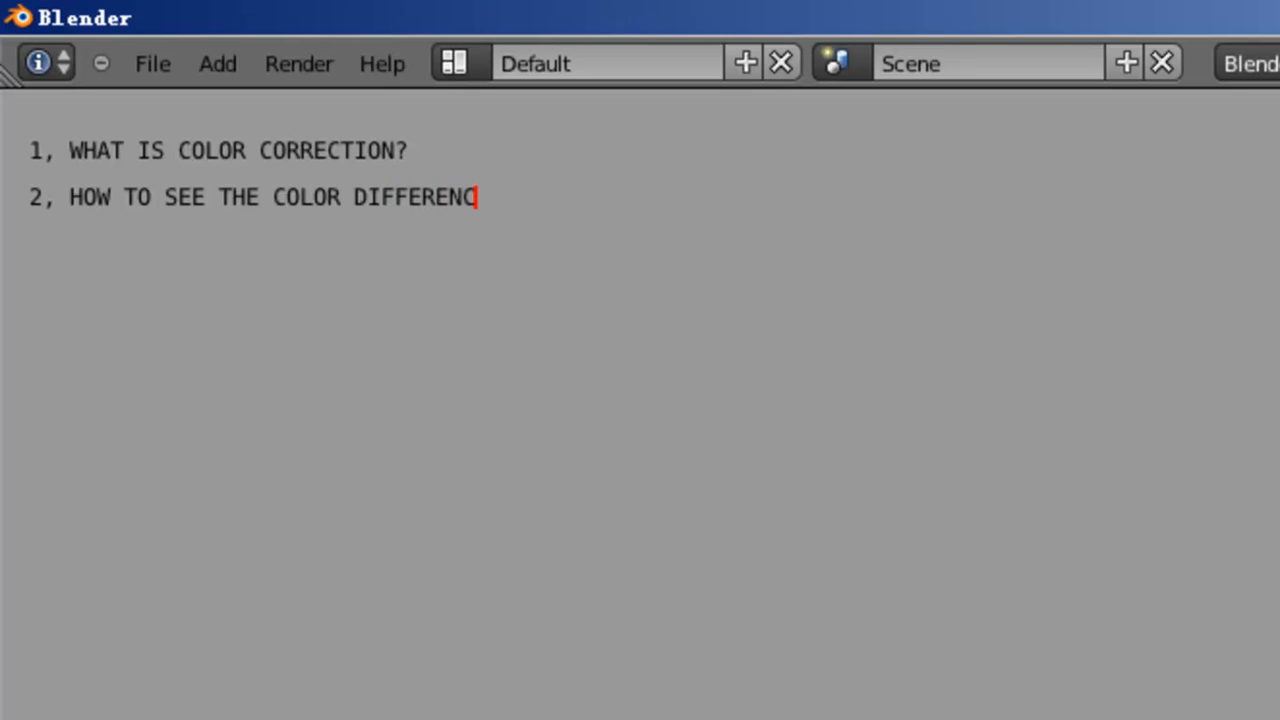
pyautogui.write('?')
pyautogui.press('Return')
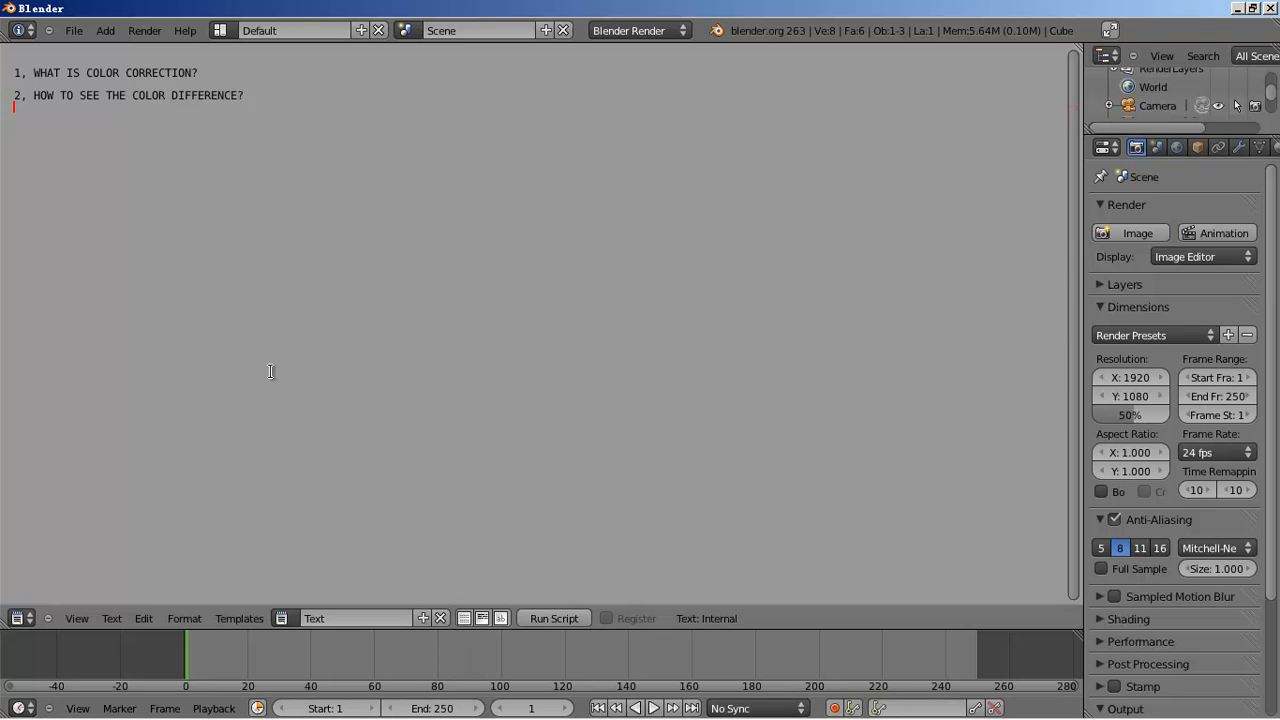
pyautogui.moveTo(482, 716)
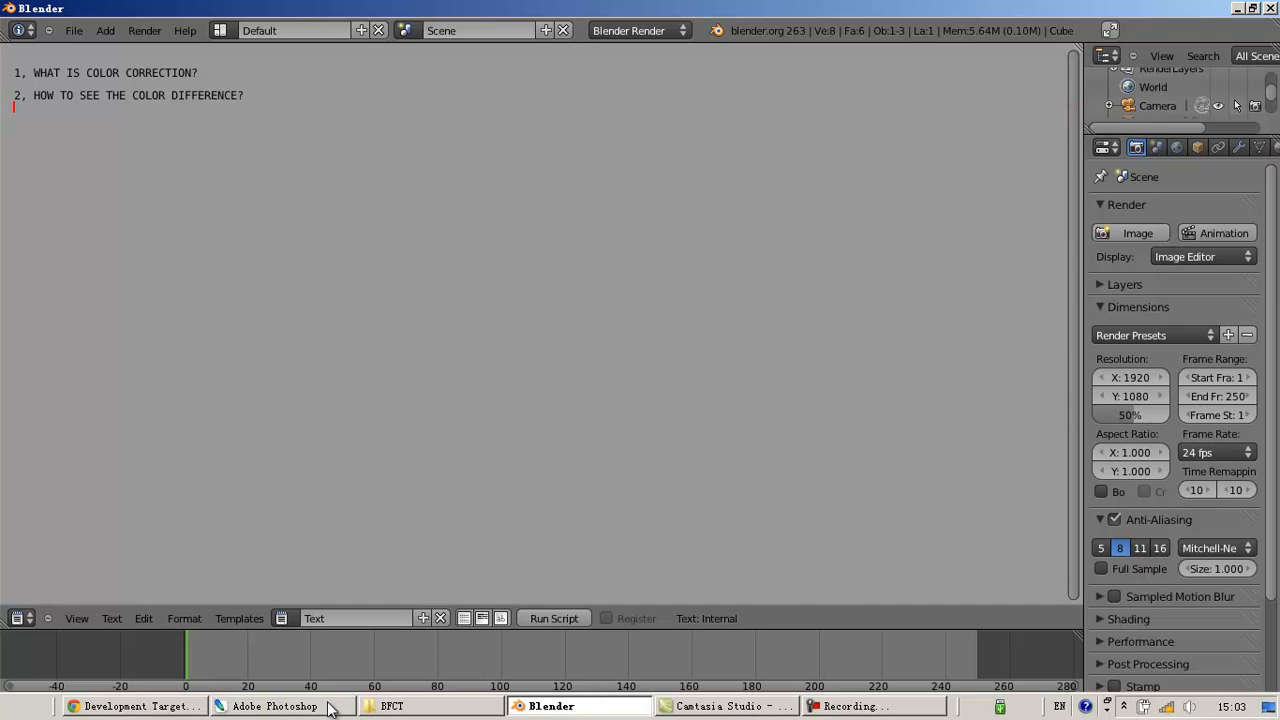
# - Open the src > mango_footage folder in the BFCT Explorer window
pyautogui.click(376, 708)
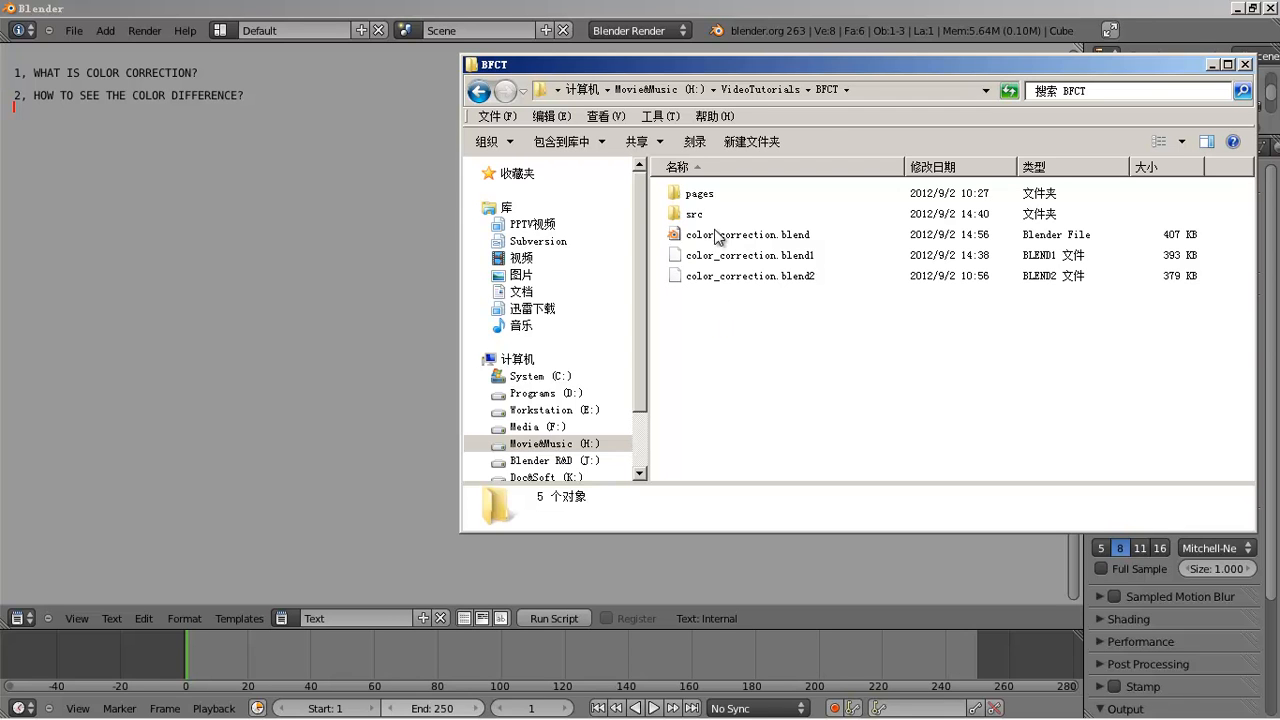
pyautogui.click(696, 217)
pyautogui.doubleClick(696, 217)
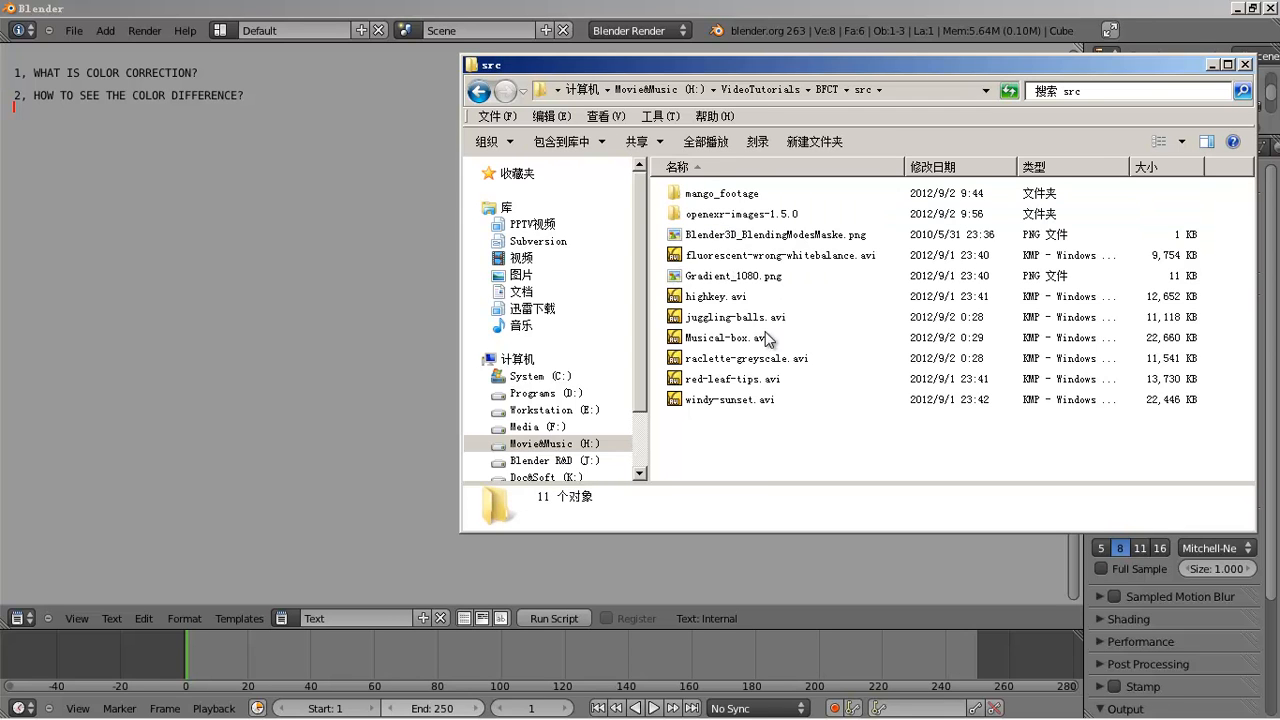
pyautogui.doubleClick(738, 194)
pyautogui.moveTo(817, 66); pyautogui.dragTo(622, 68)
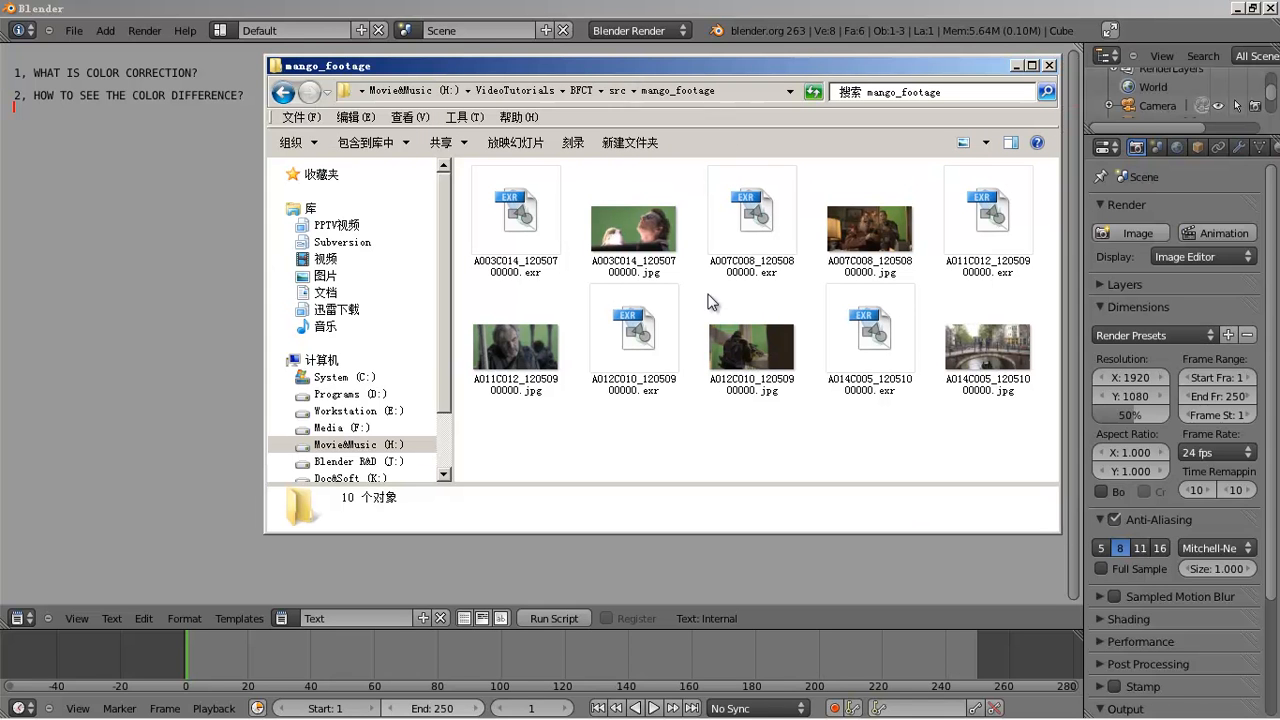
# - Preview the A003C014 JPG full screen, close the viewer, and select the matching EXR
pyautogui.click(660, 245)
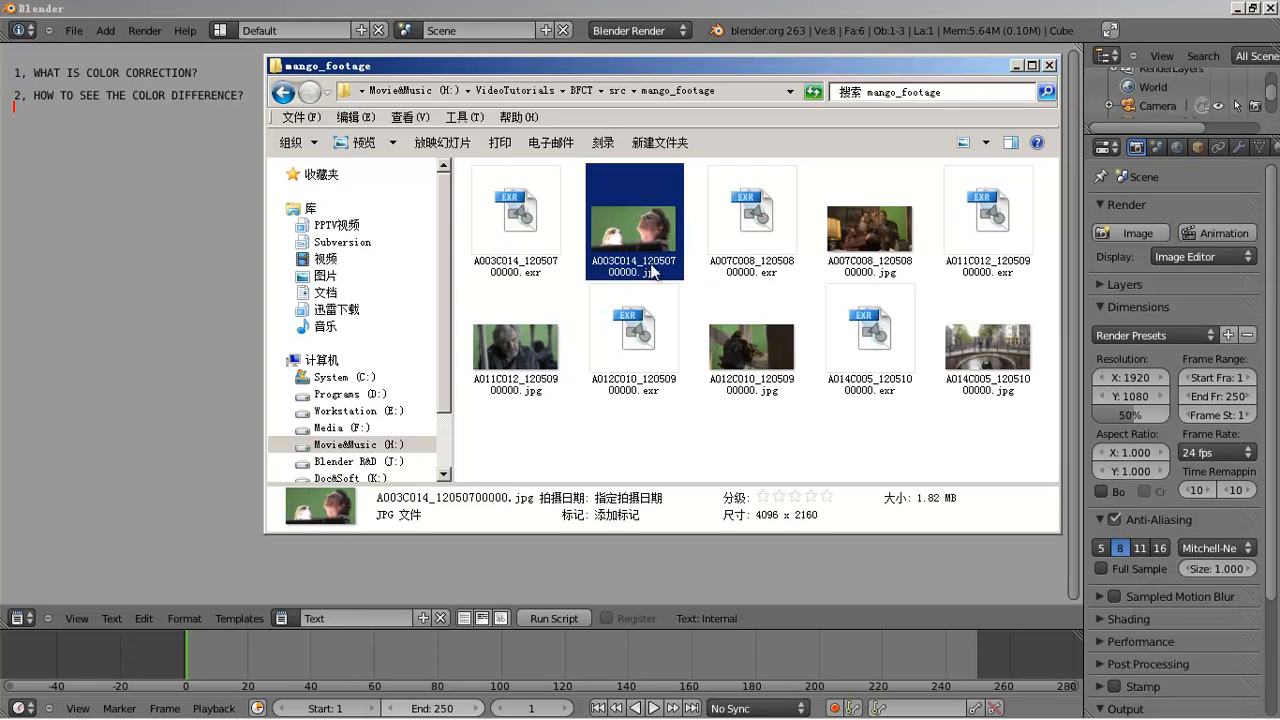
pyautogui.doubleClick(642, 236)
pyautogui.doubleClick(703, 68)
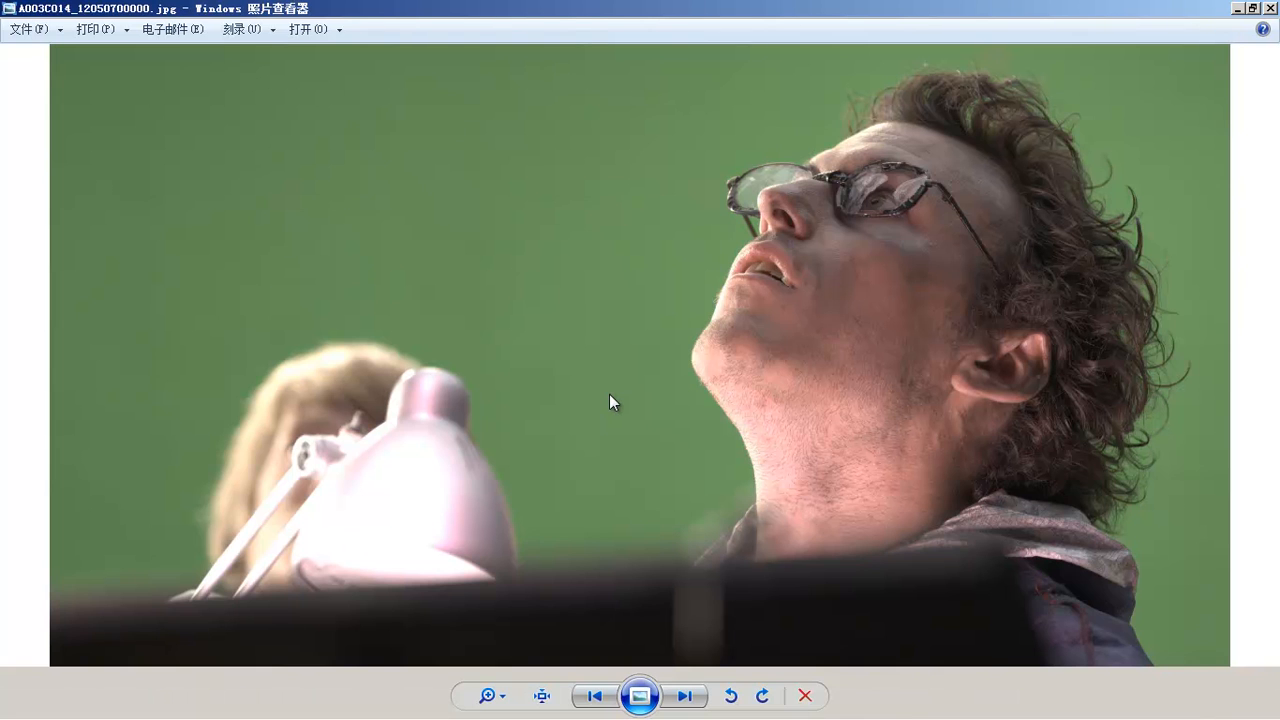
pyautogui.doubleClick(738, 6)
pyautogui.click(919, 64)
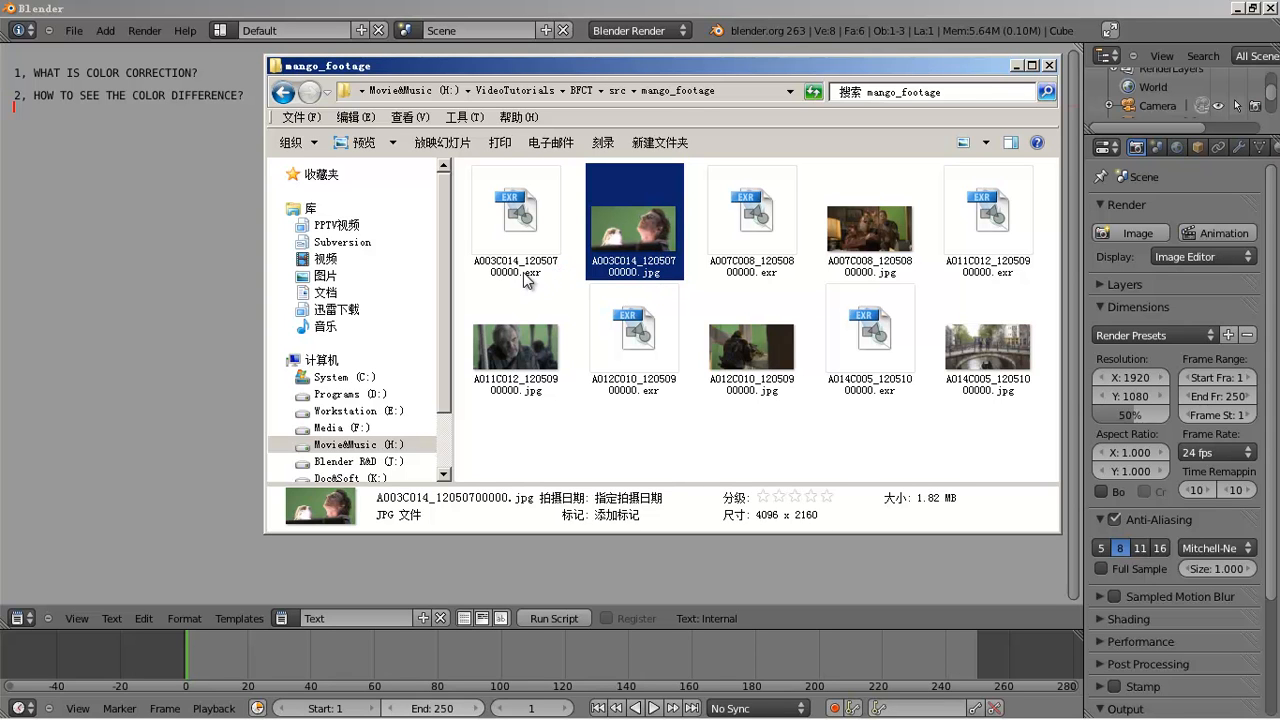
pyautogui.click(518, 232)
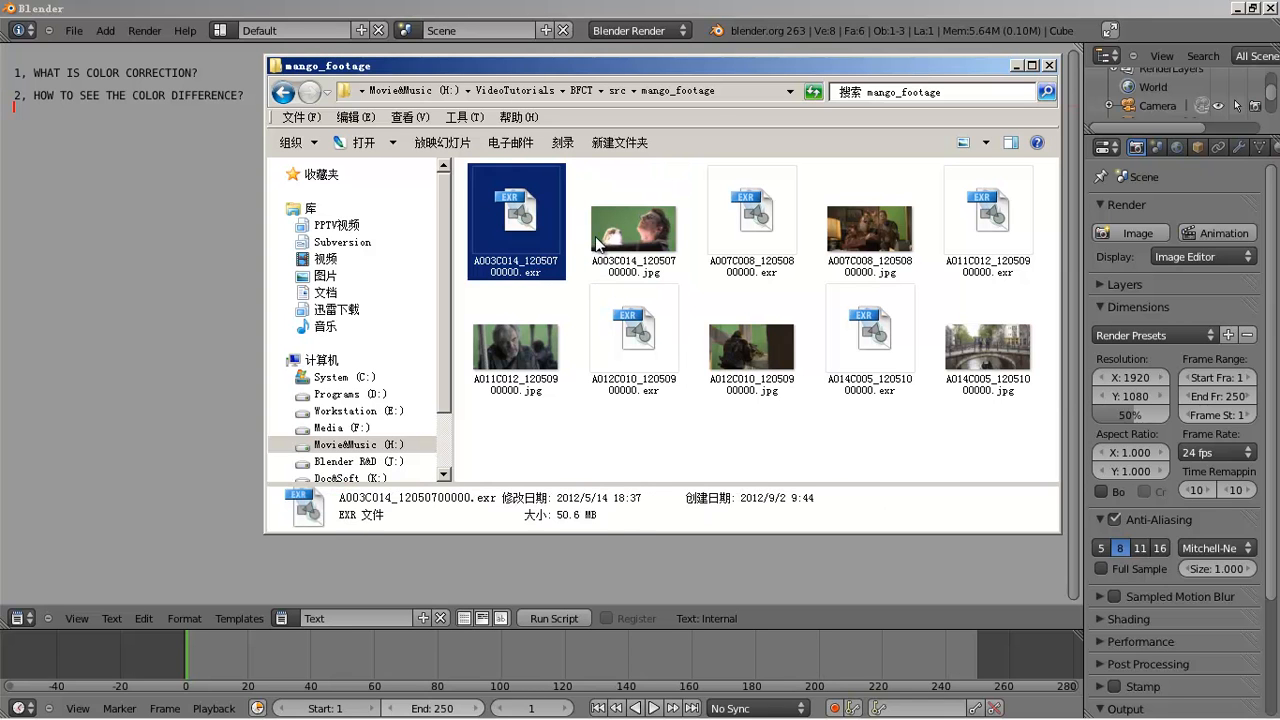
# - Drag the A003C014 EXR and JPG frames from Explorer into Photoshop to open them
pyautogui.moveTo(428, 708)
pyautogui.click(292, 706)
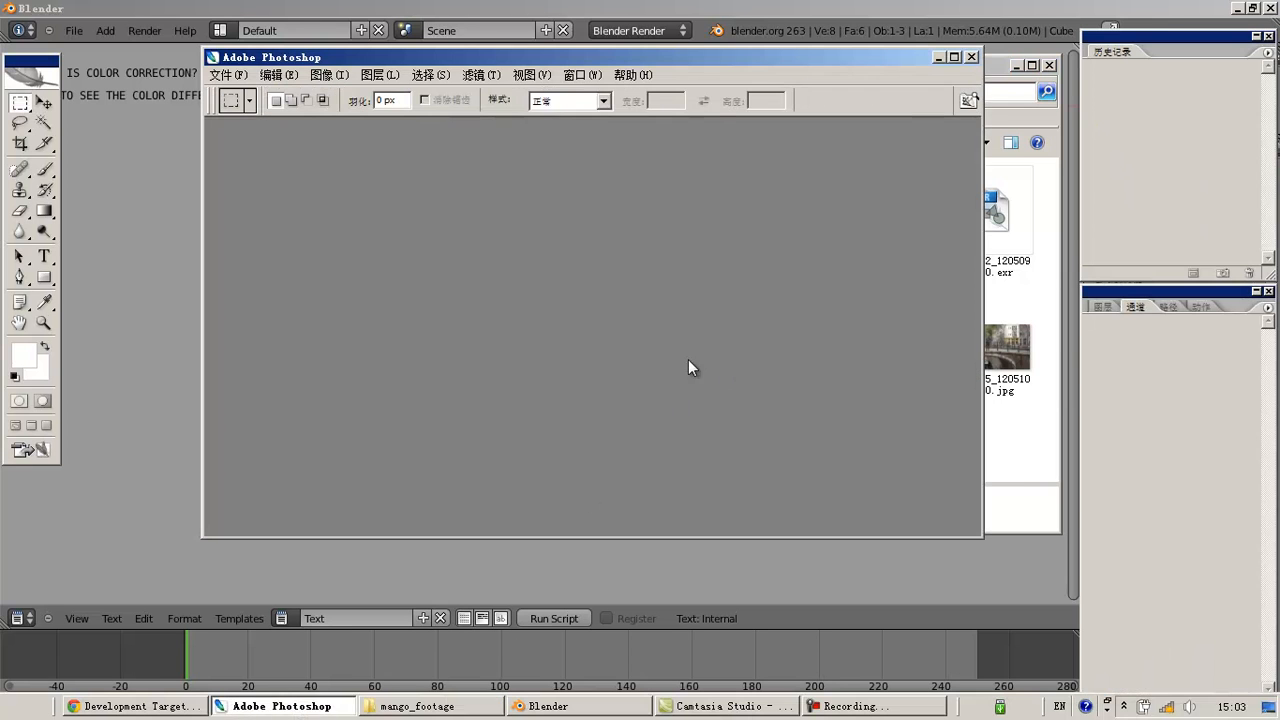
pyautogui.hotkey('alt', 'Tab')
pyautogui.moveTo(621, 74); pyautogui.dragTo(834, 101)
pyautogui.moveTo(746, 247); pyautogui.dragTo(370, 290)
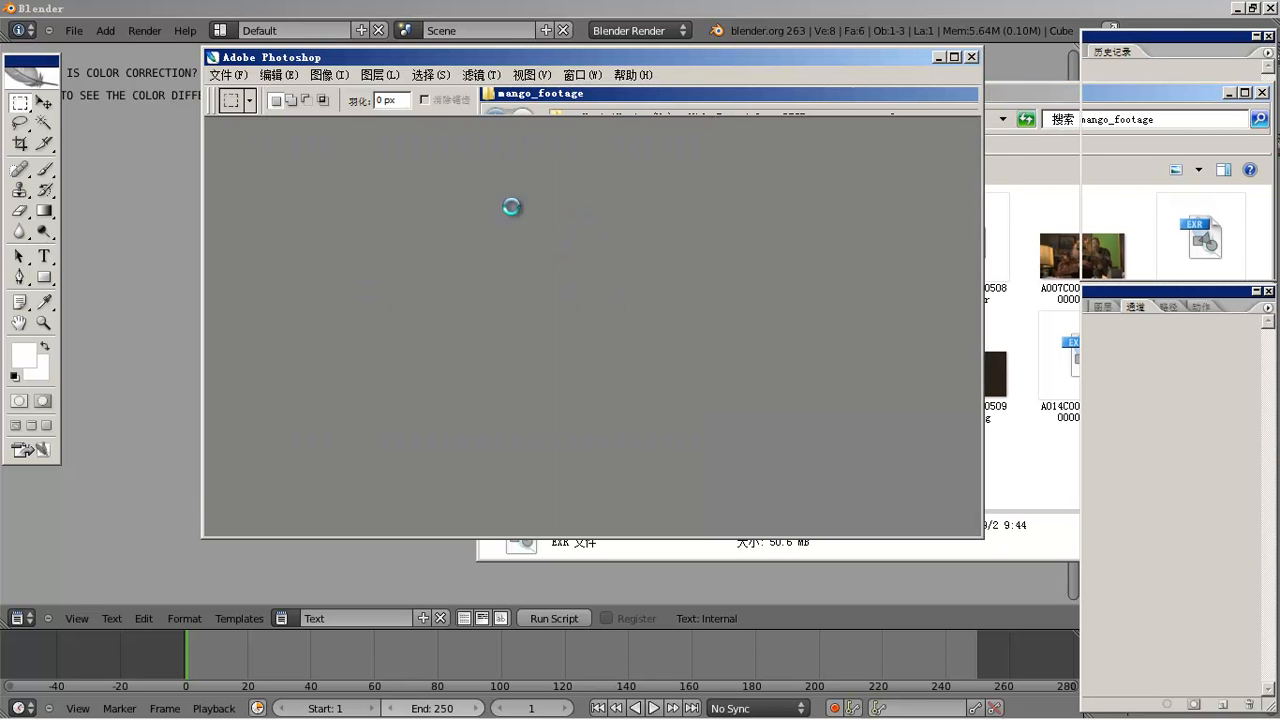
pyautogui.doubleClick(403, 135)
pyautogui.hotkey('alt', 'Tab')
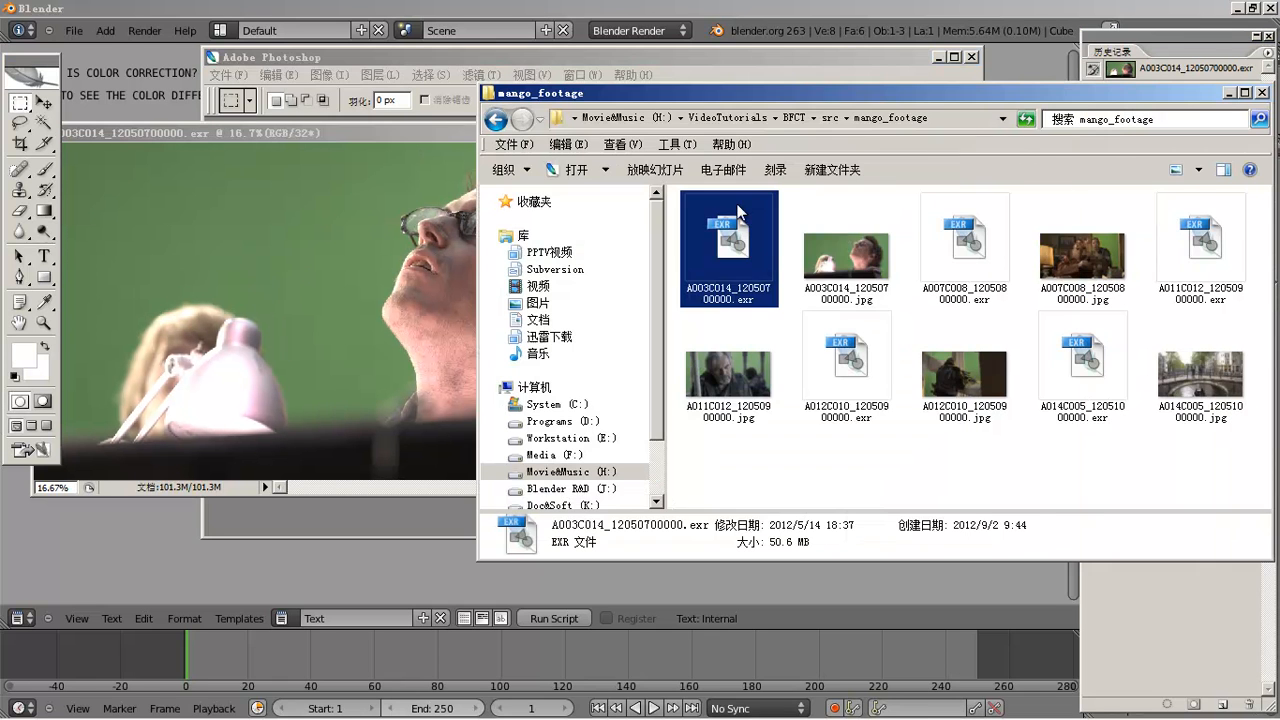
pyautogui.click(848, 260)
pyautogui.moveTo(425, 262); pyautogui.dragTo(426, 263)
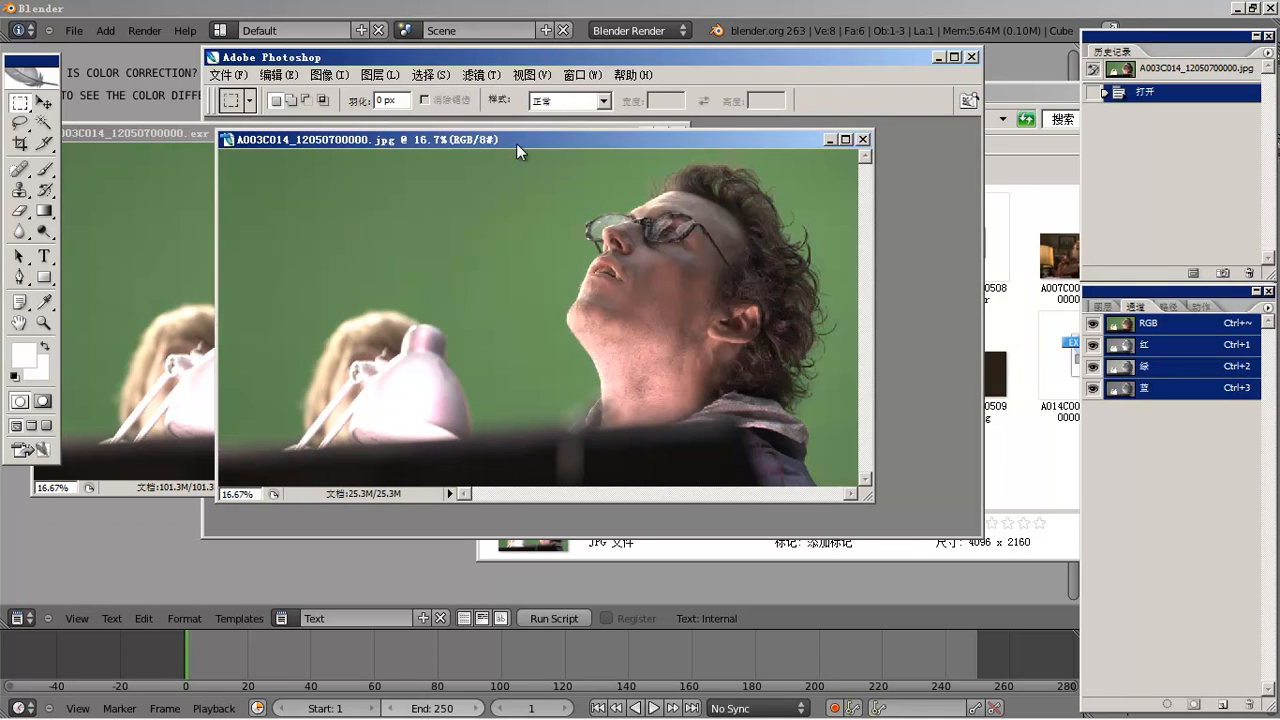
# - Stack the EXR document window above the JPG document window
pyautogui.moveTo(492, 139); pyautogui.dragTo(951, 174)
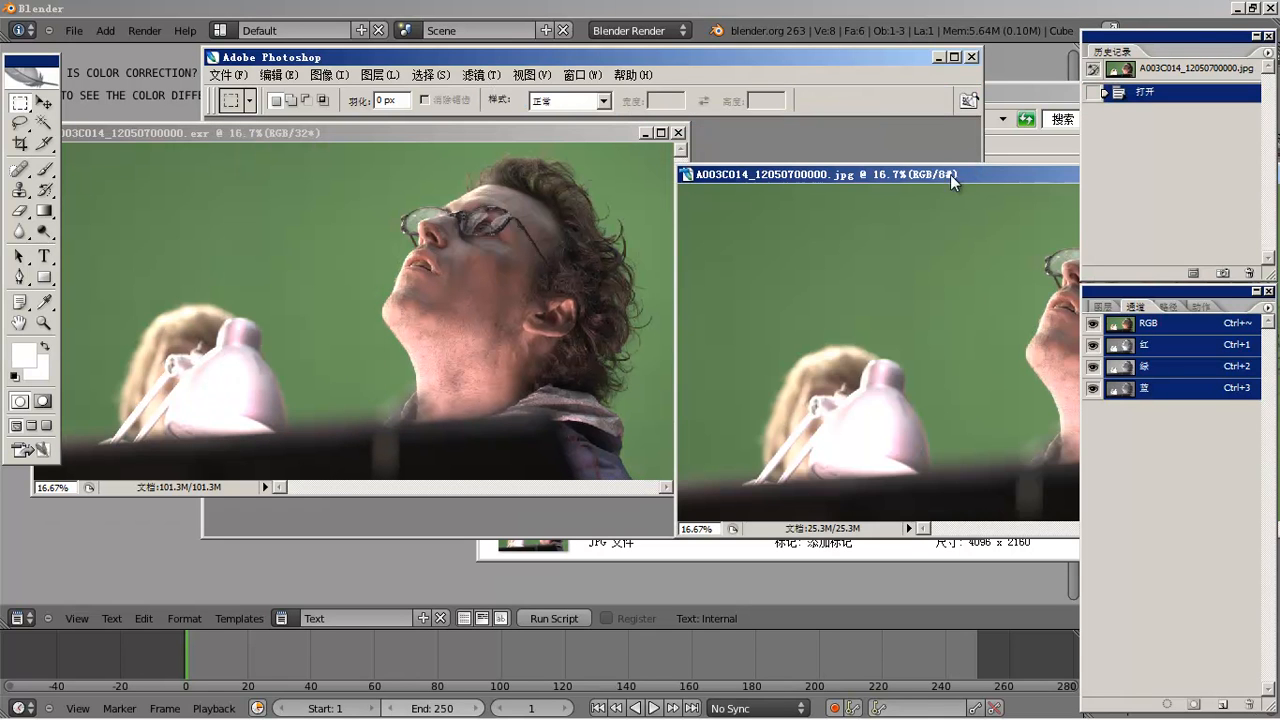
pyautogui.moveTo(600, 351); pyautogui.dragTo(567, 388)
pyautogui.moveTo(538, 133); pyautogui.dragTo(676, 57)
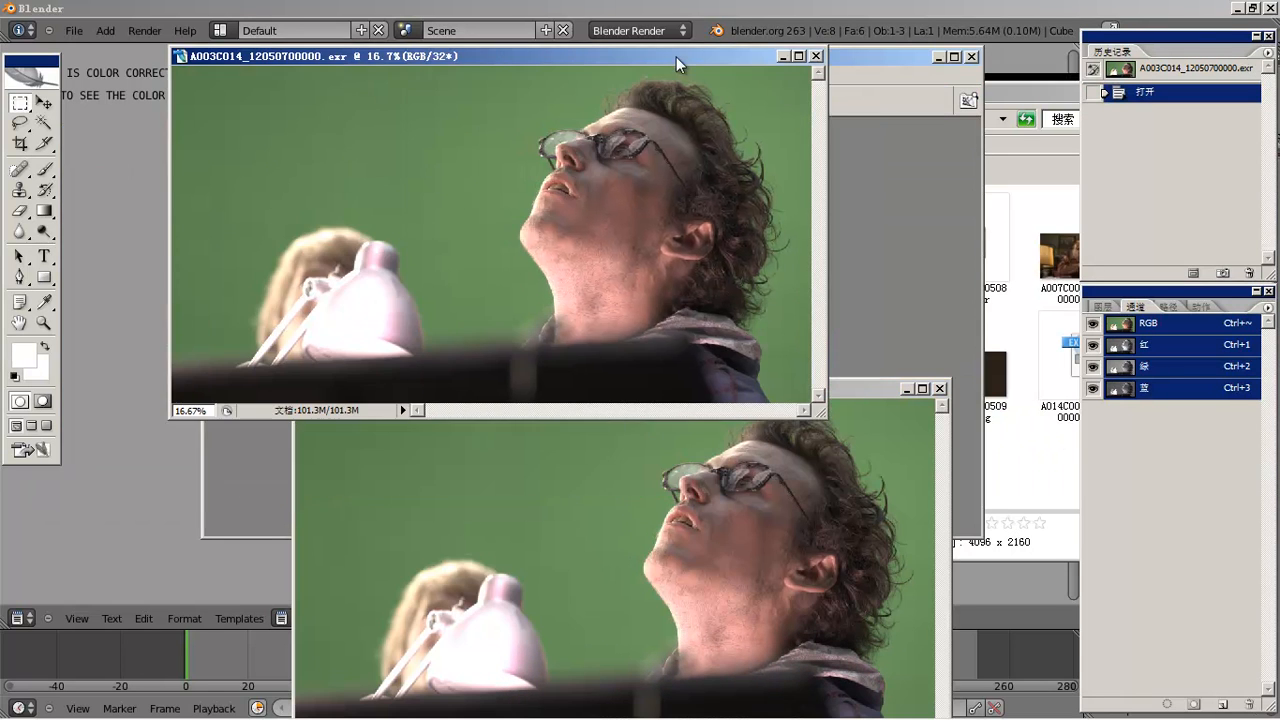
pyautogui.moveTo(806, 11); pyautogui.dragTo(807, 14)
pyautogui.click(789, 388)
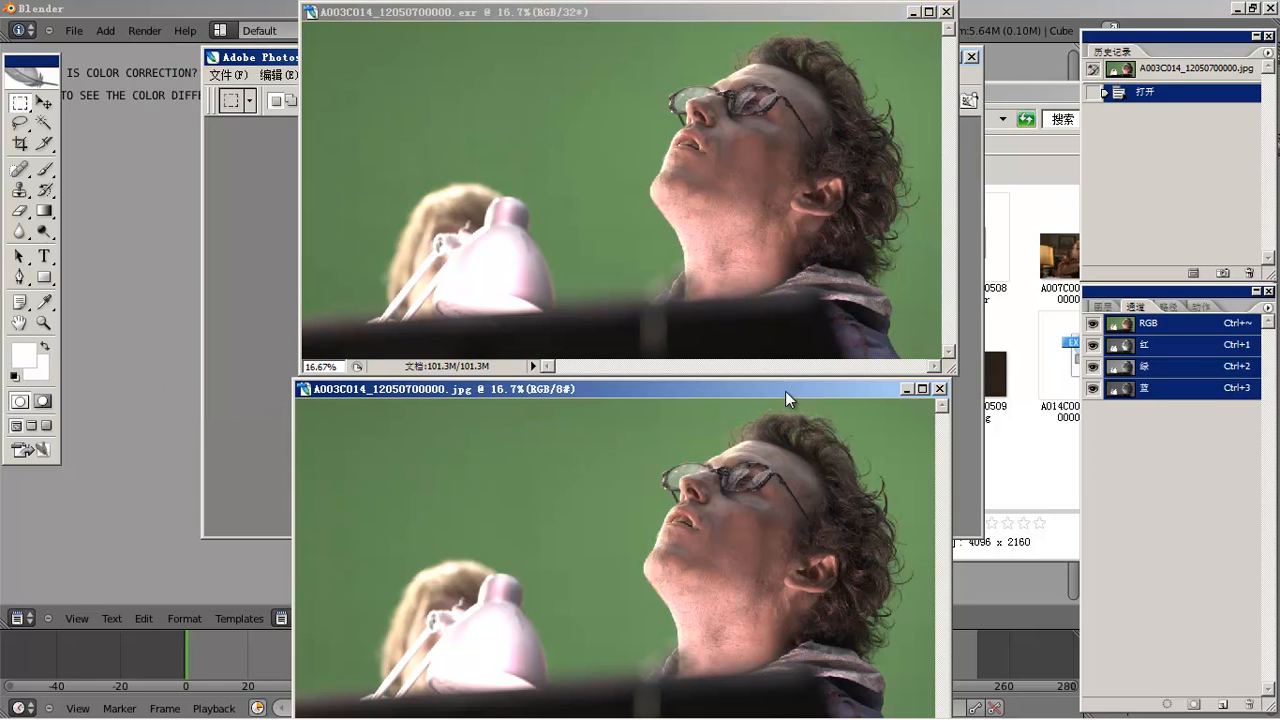
pyautogui.moveTo(783, 394); pyautogui.dragTo(797, 391)
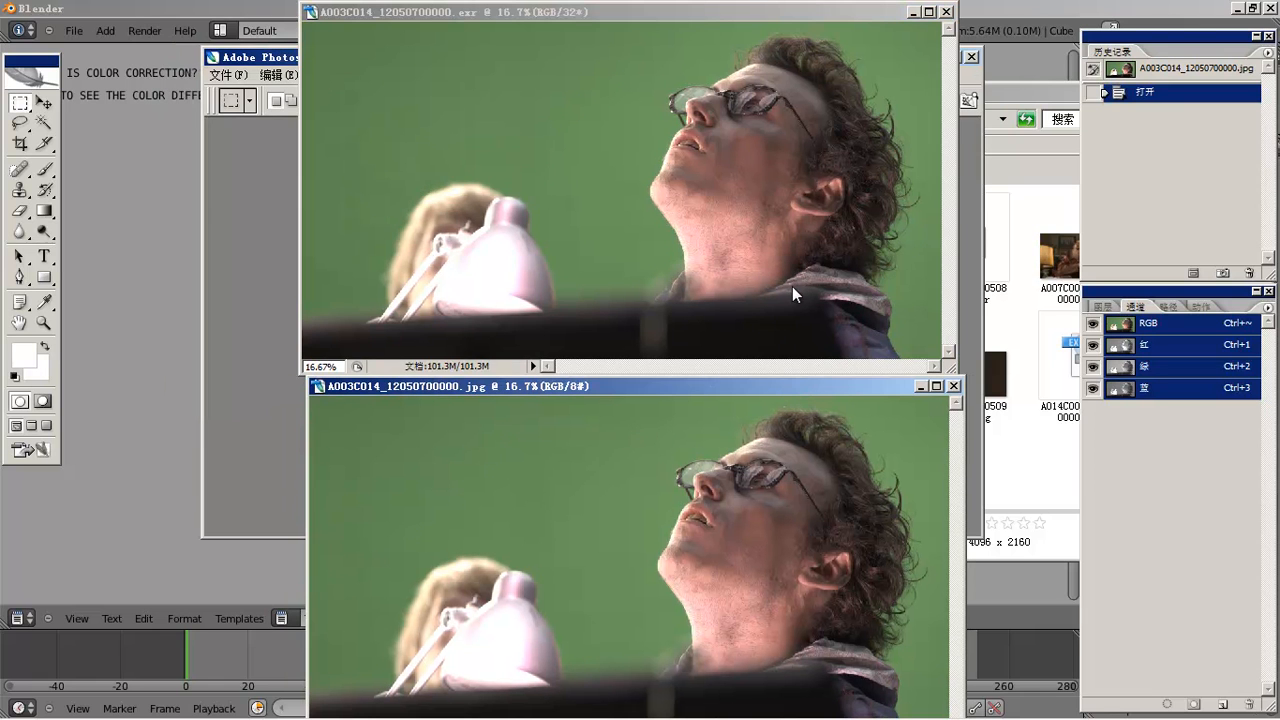
pyautogui.click(820, 330)
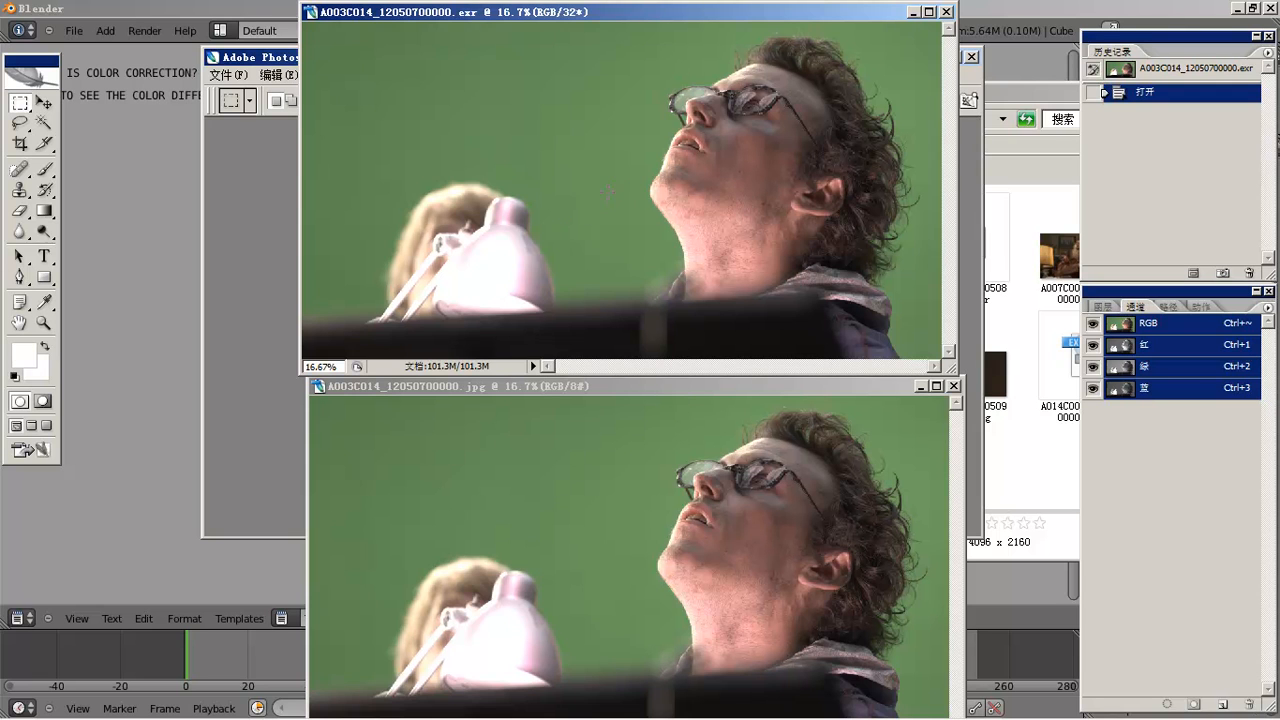
pyautogui.click(679, 385)
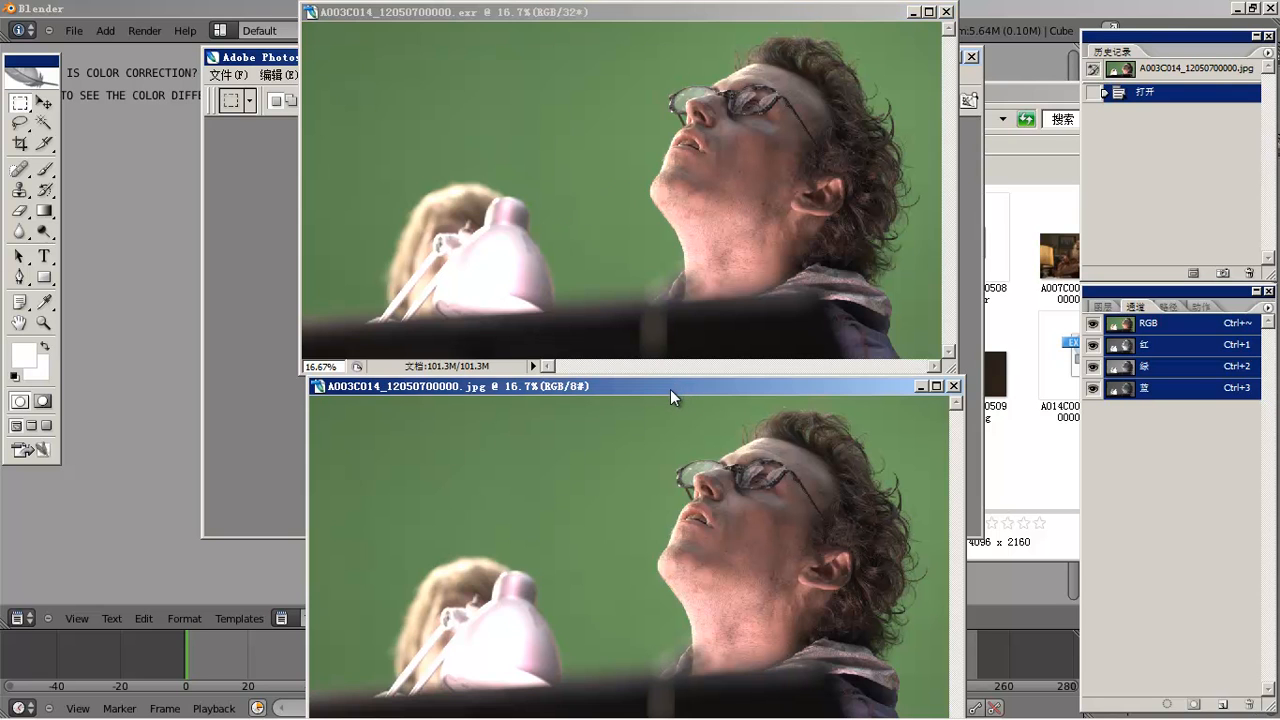
pyautogui.moveTo(669, 389); pyautogui.dragTo(673, 388)
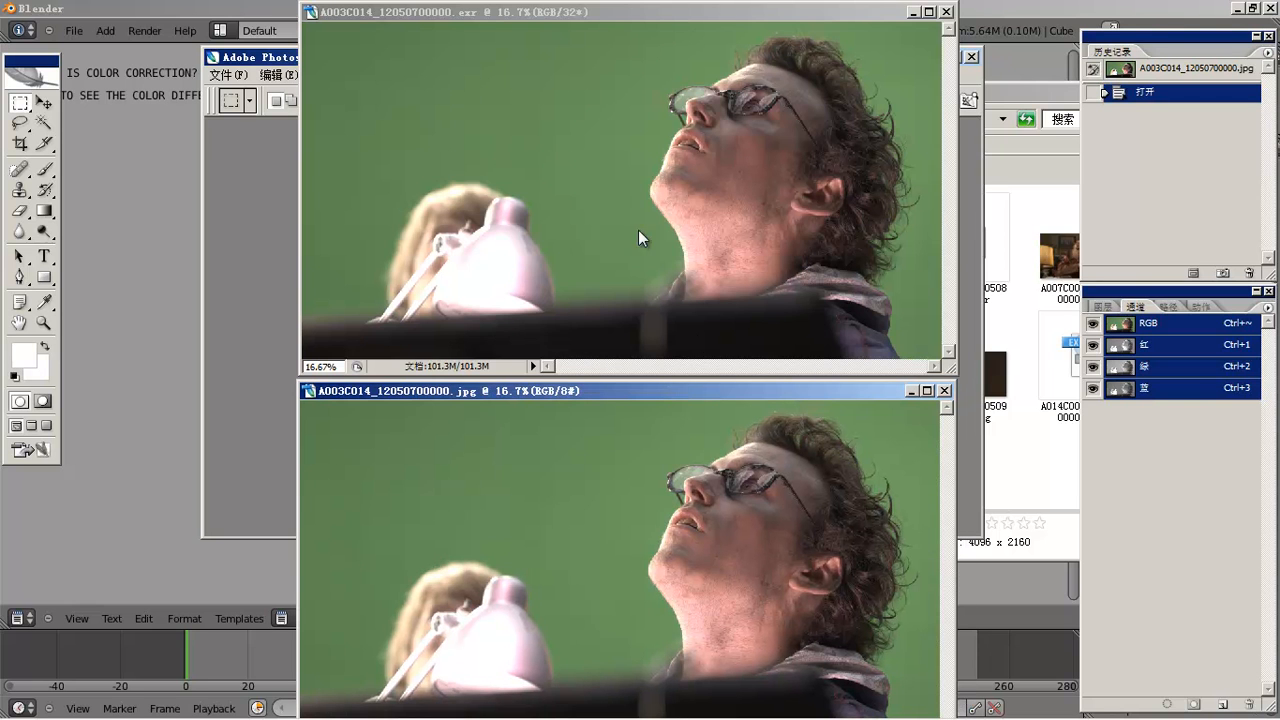
pyautogui.click(1029, 309)
pyautogui.click(845, 270)
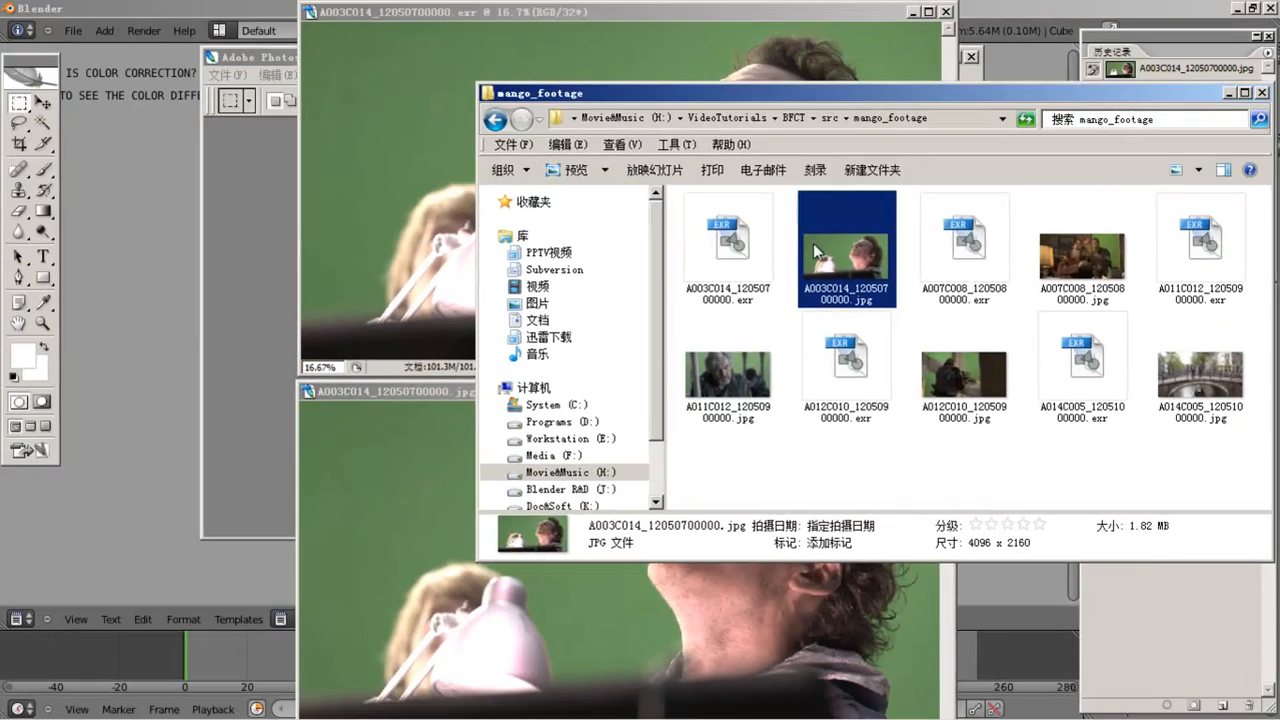
pyautogui.click(748, 255)
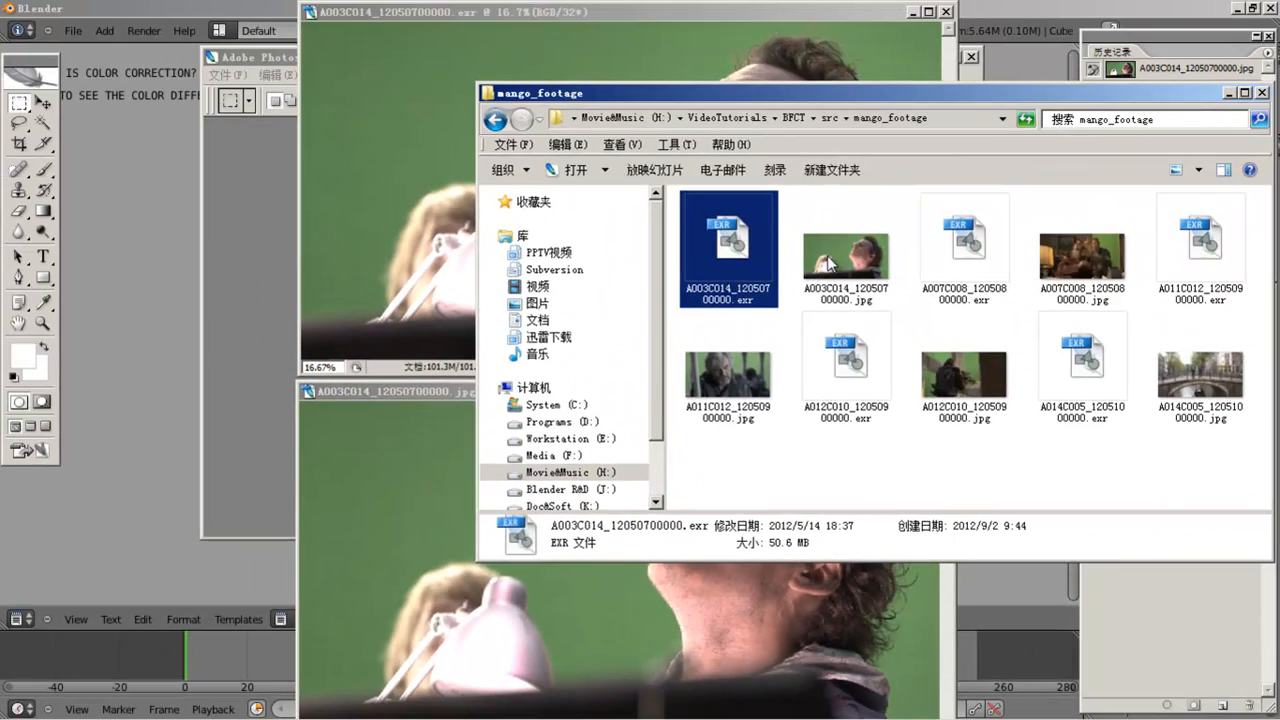
pyautogui.click(395, 239)
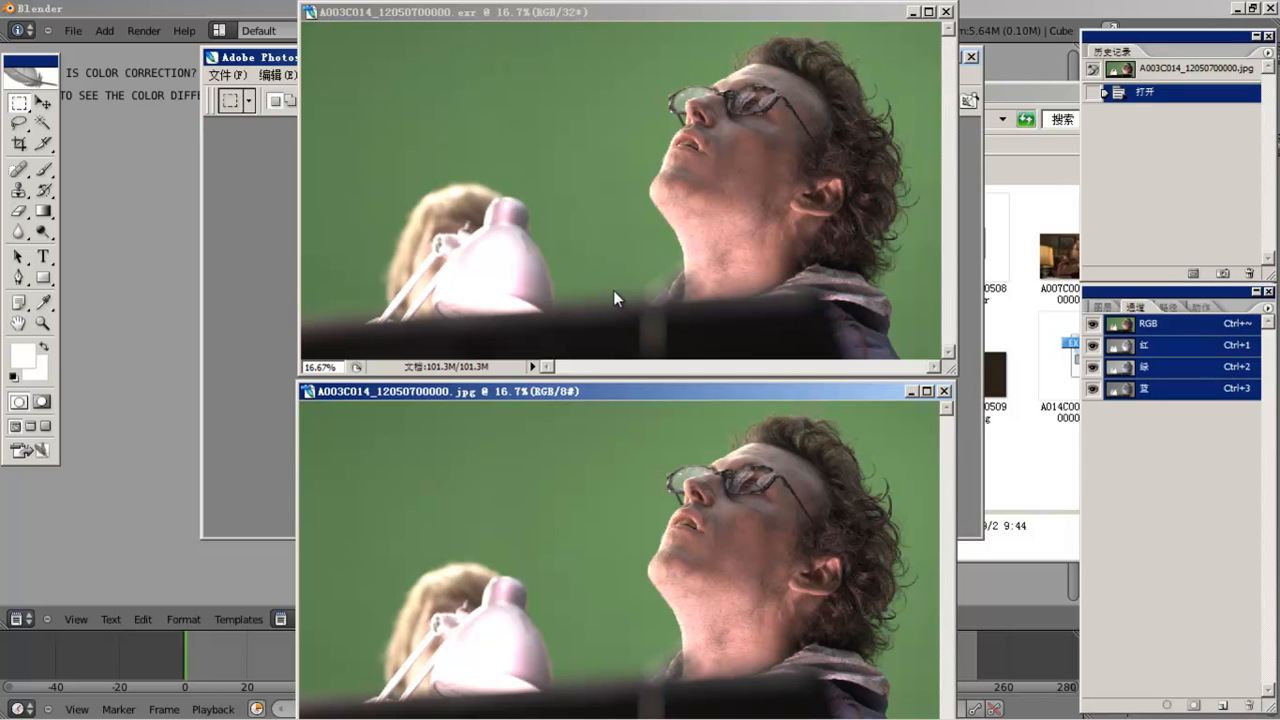
pyautogui.hotkey('alt', 'Tab')
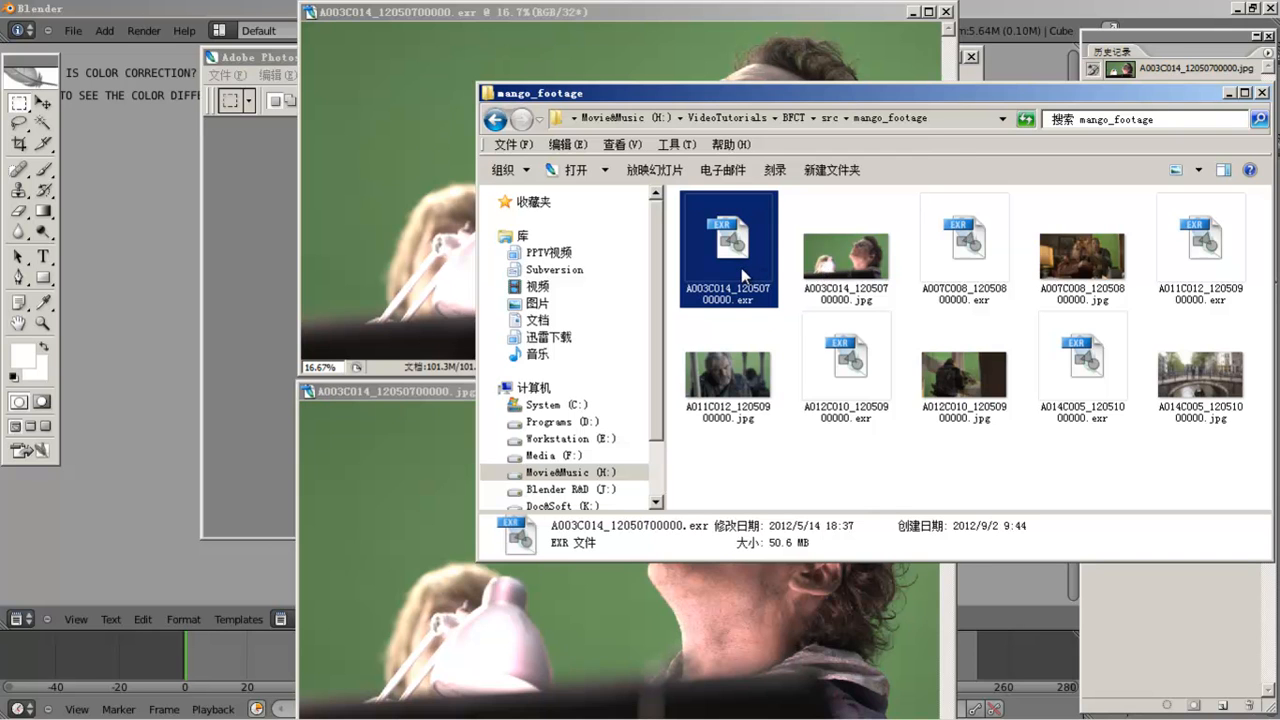
pyautogui.click(256, 243)
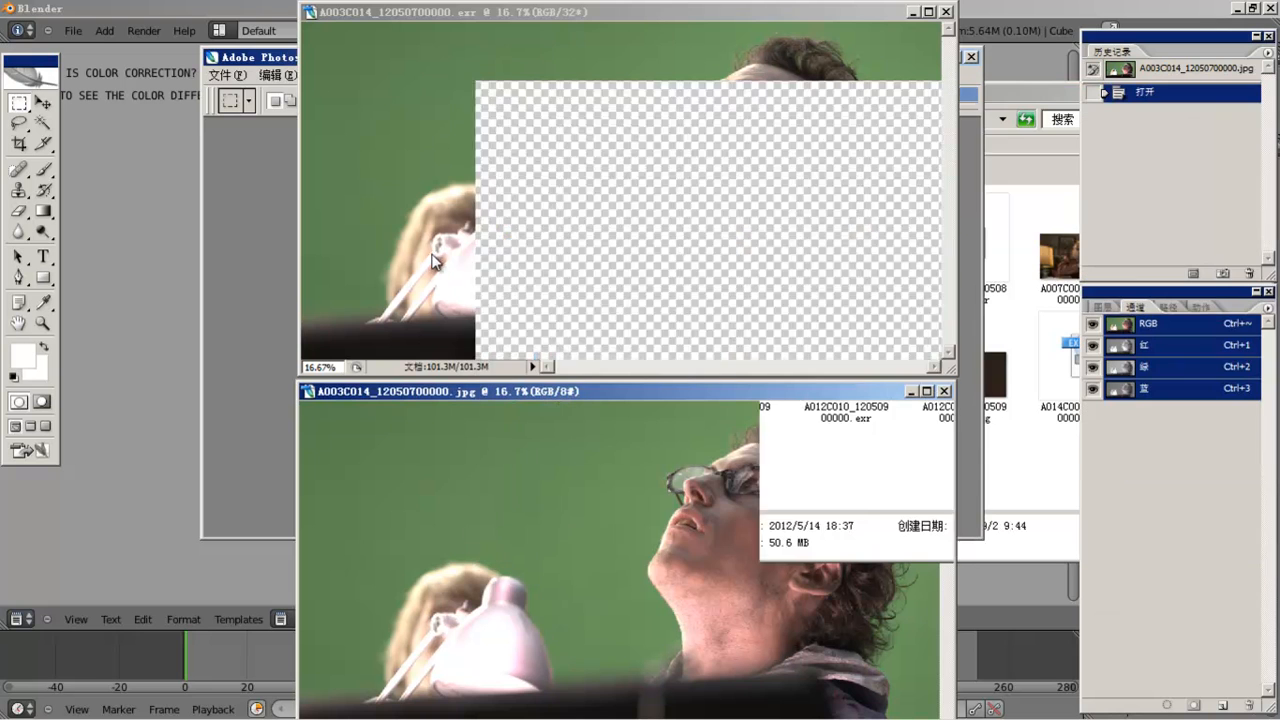
# - Position the EXR document on the left with the JPG document overlapping its right side
pyautogui.moveTo(705, 18); pyautogui.dragTo(475, 162)
pyautogui.moveTo(702, 390); pyautogui.dragTo(737, 373)
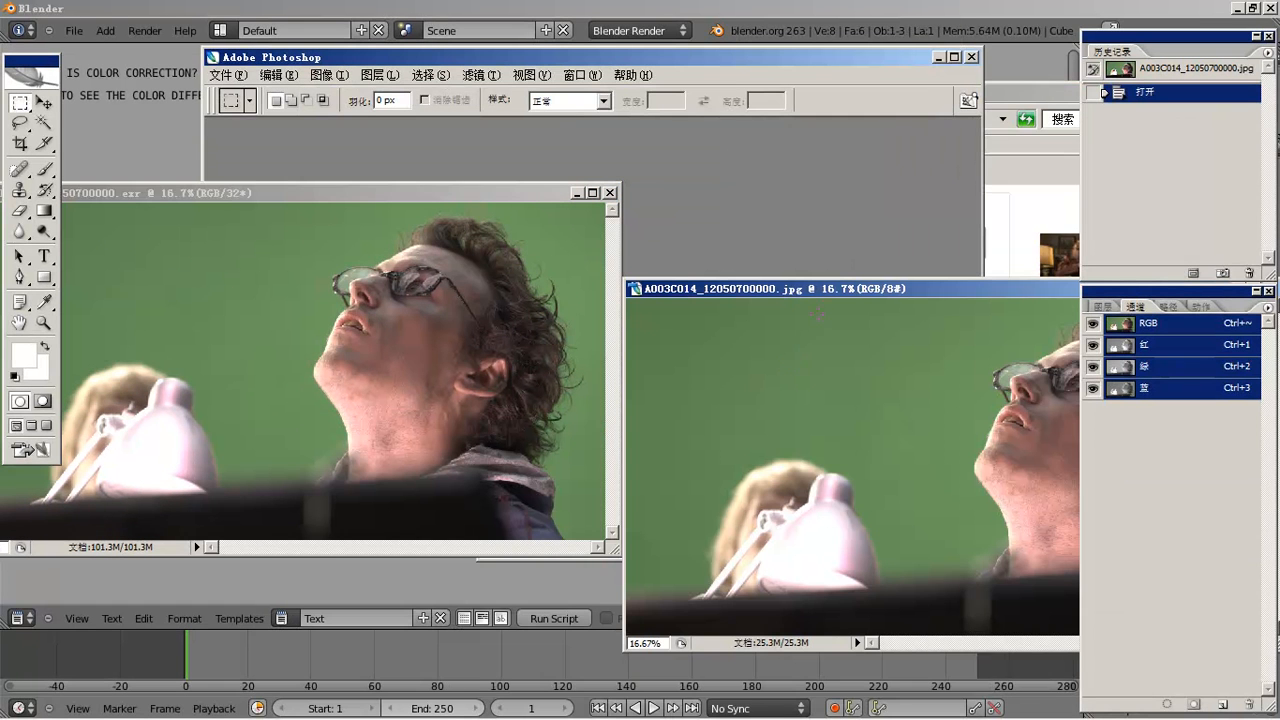
pyautogui.moveTo(831, 290); pyautogui.dragTo(685, 322)
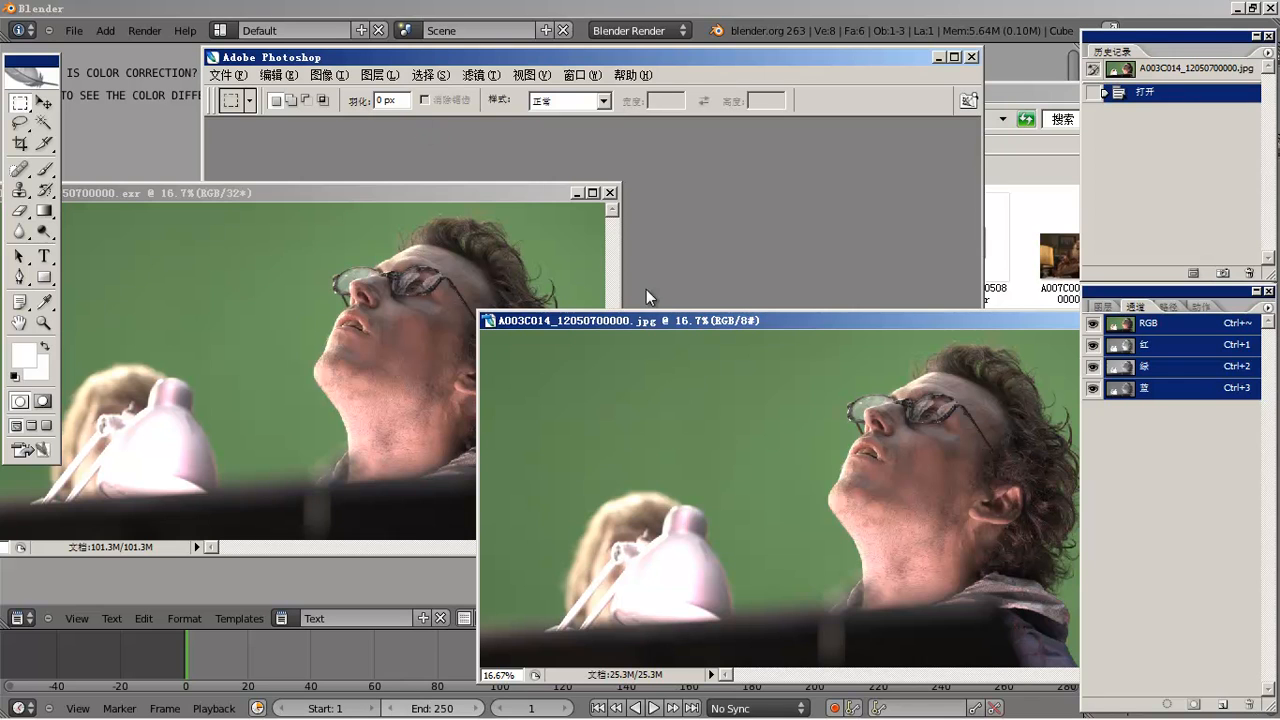
pyautogui.moveTo(668, 321); pyautogui.dragTo(624, 318)
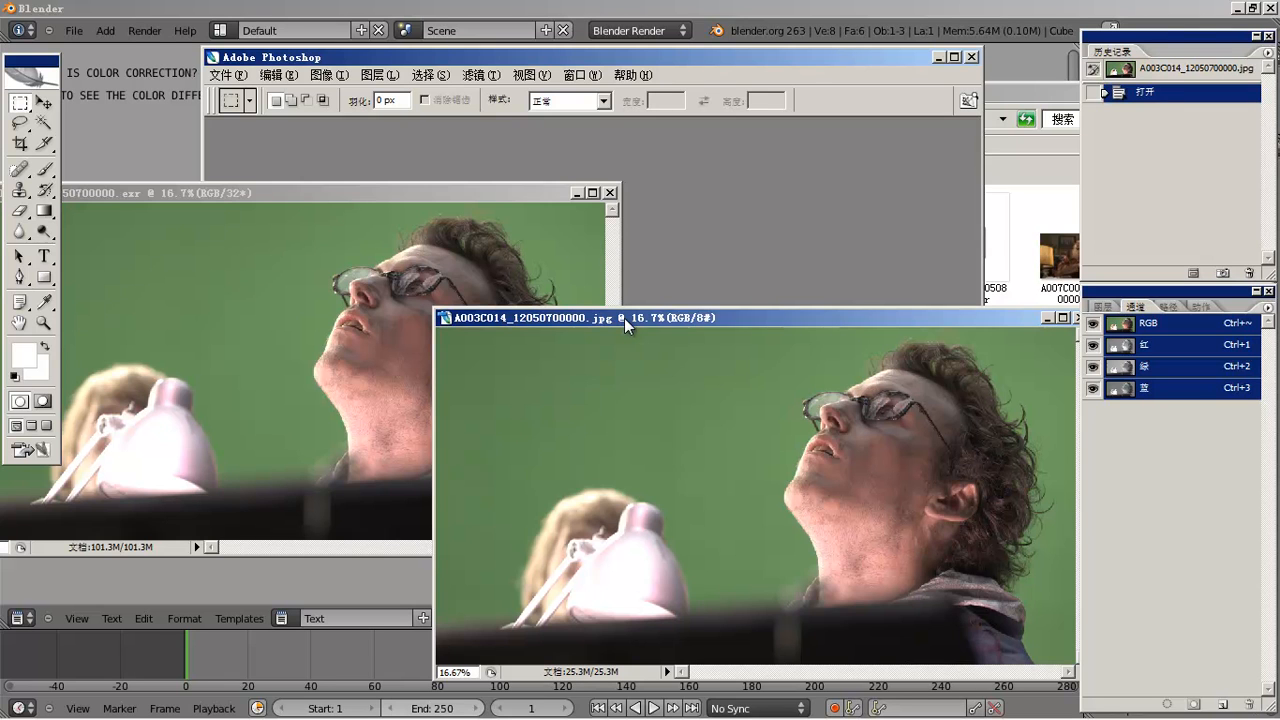
pyautogui.click(566, 269)
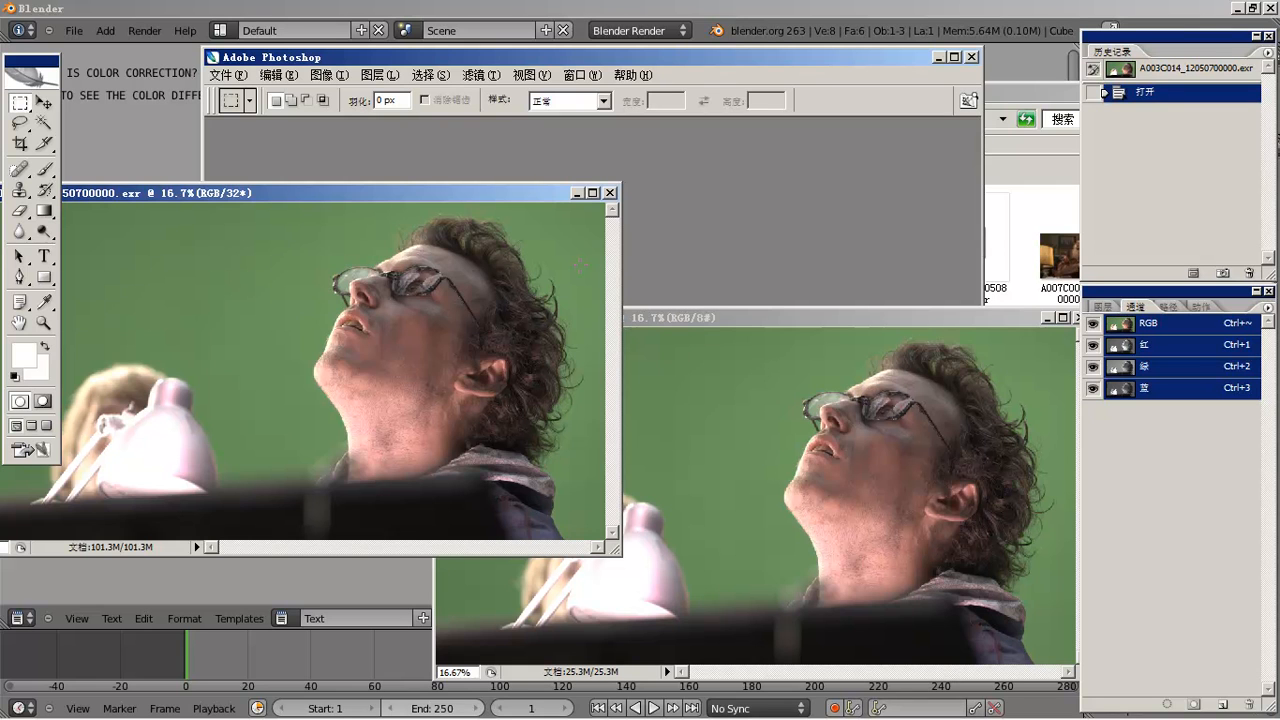
pyautogui.click(650, 318)
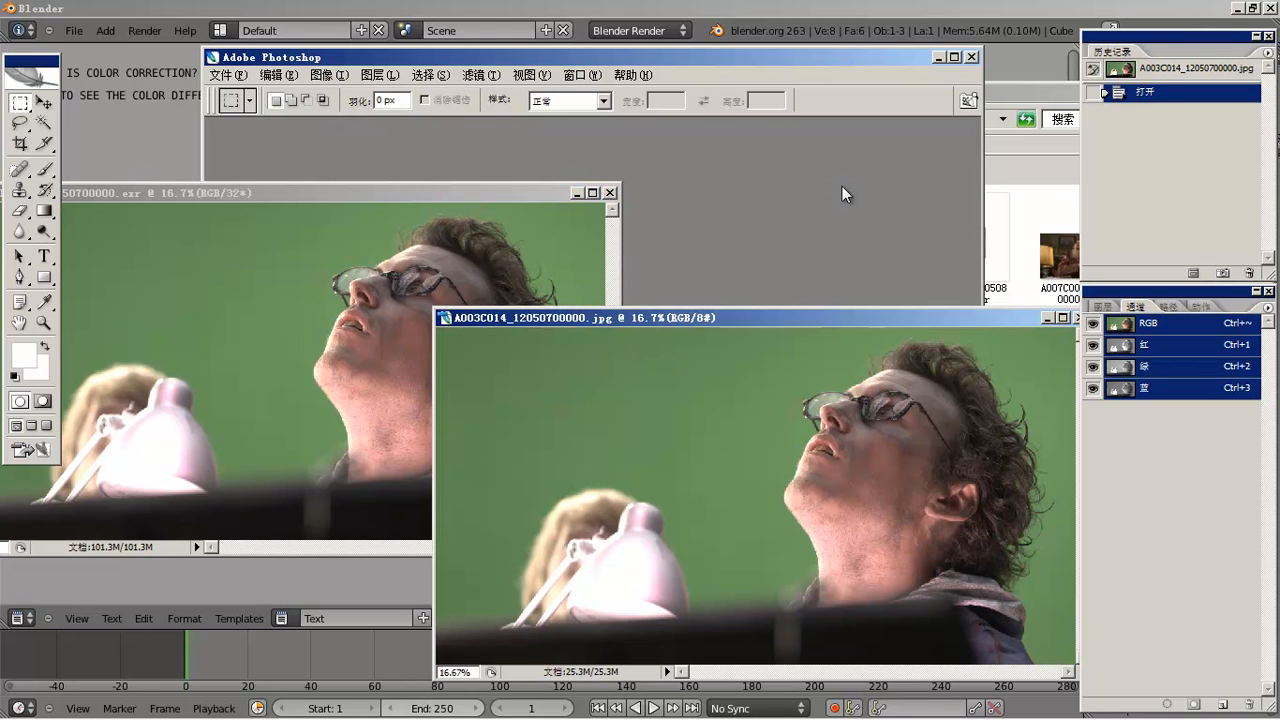
pyautogui.moveTo(642, 315); pyautogui.dragTo(832, 185)
# - Check under Image > Mode that the JPG document is RGB 8 bits per channel
pyautogui.click(341, 78)
pyautogui.moveTo(353, 127)
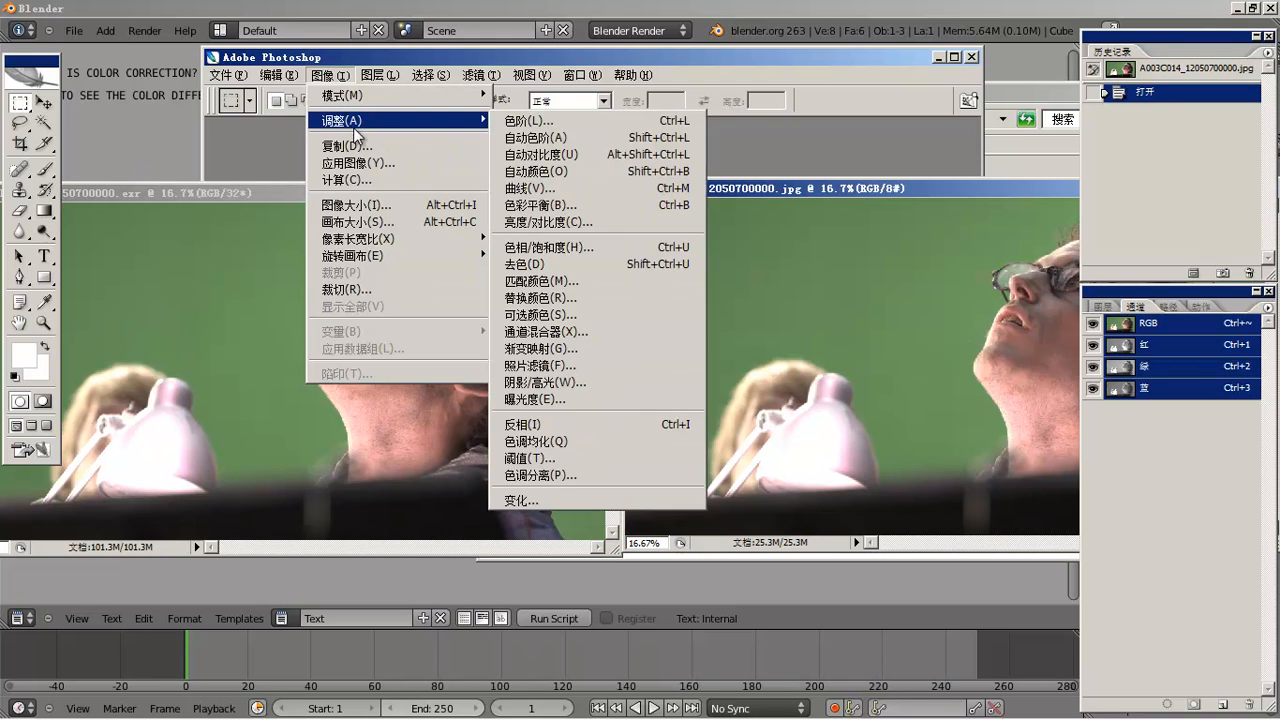
pyautogui.moveTo(381, 104)
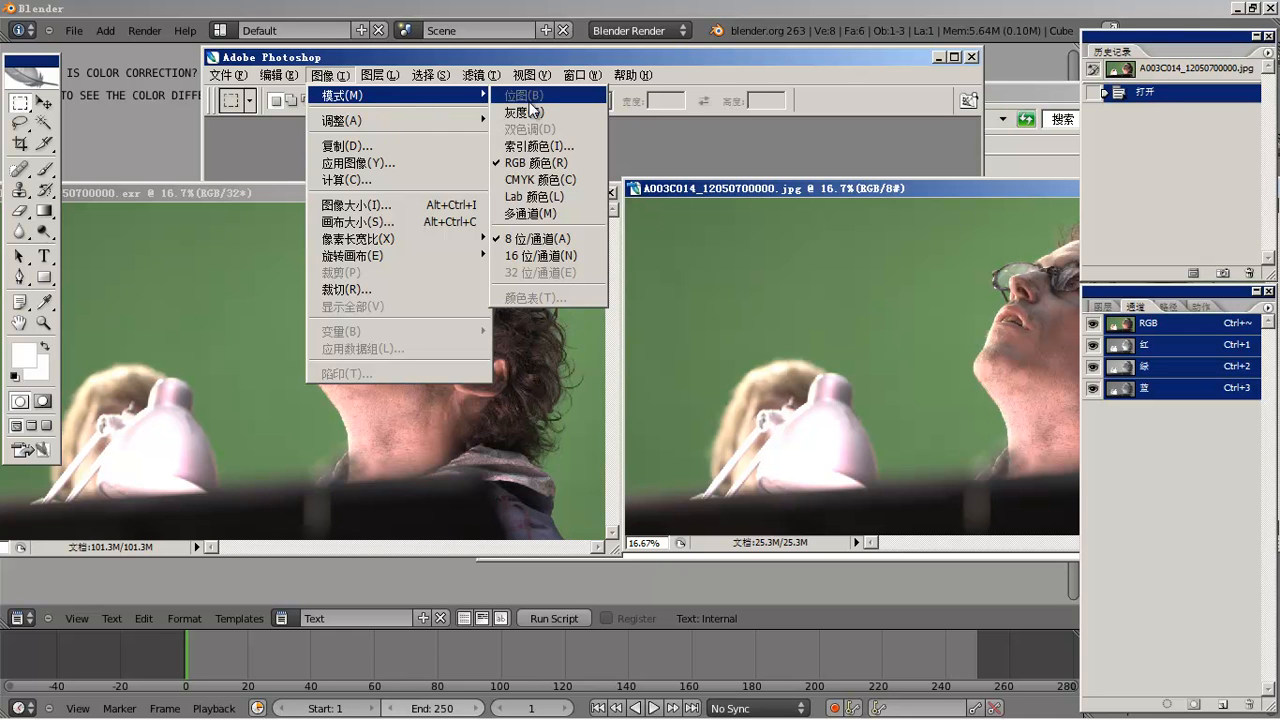
pyautogui.click(805, 212)
pyautogui.moveTo(811, 191); pyautogui.dragTo(646, 199)
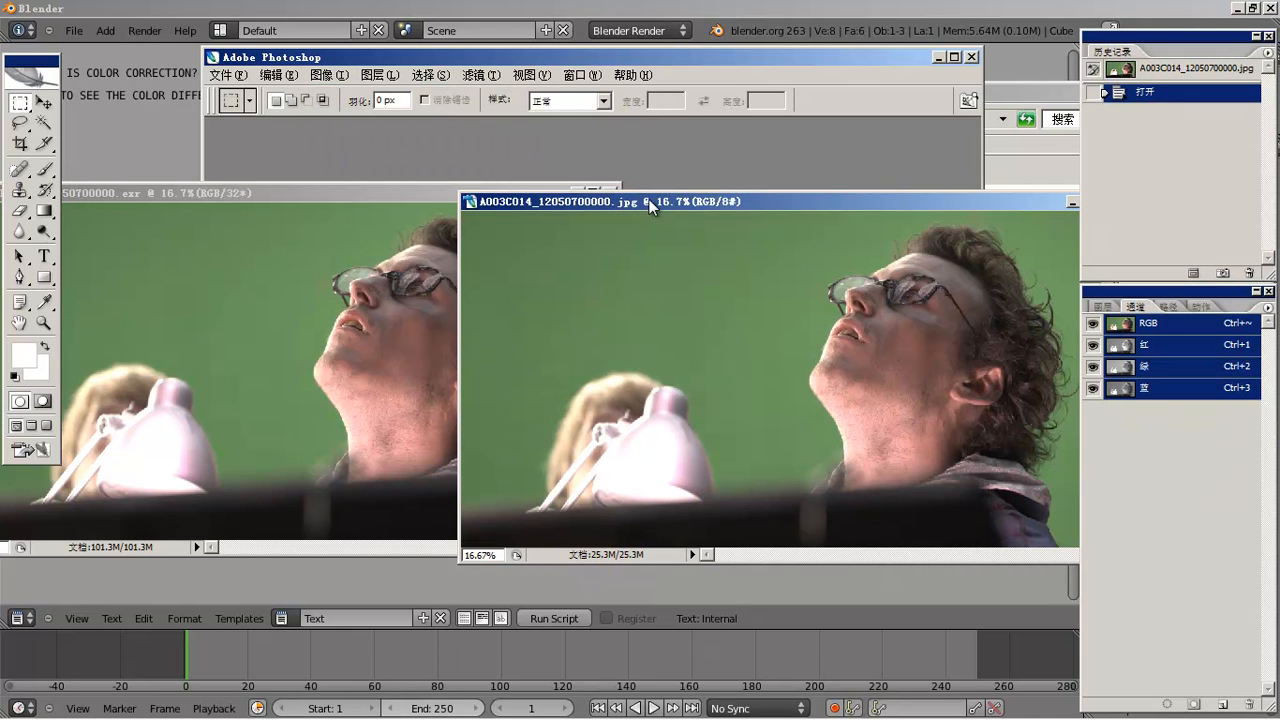
pyautogui.click(327, 75)
pyautogui.moveTo(343, 95)
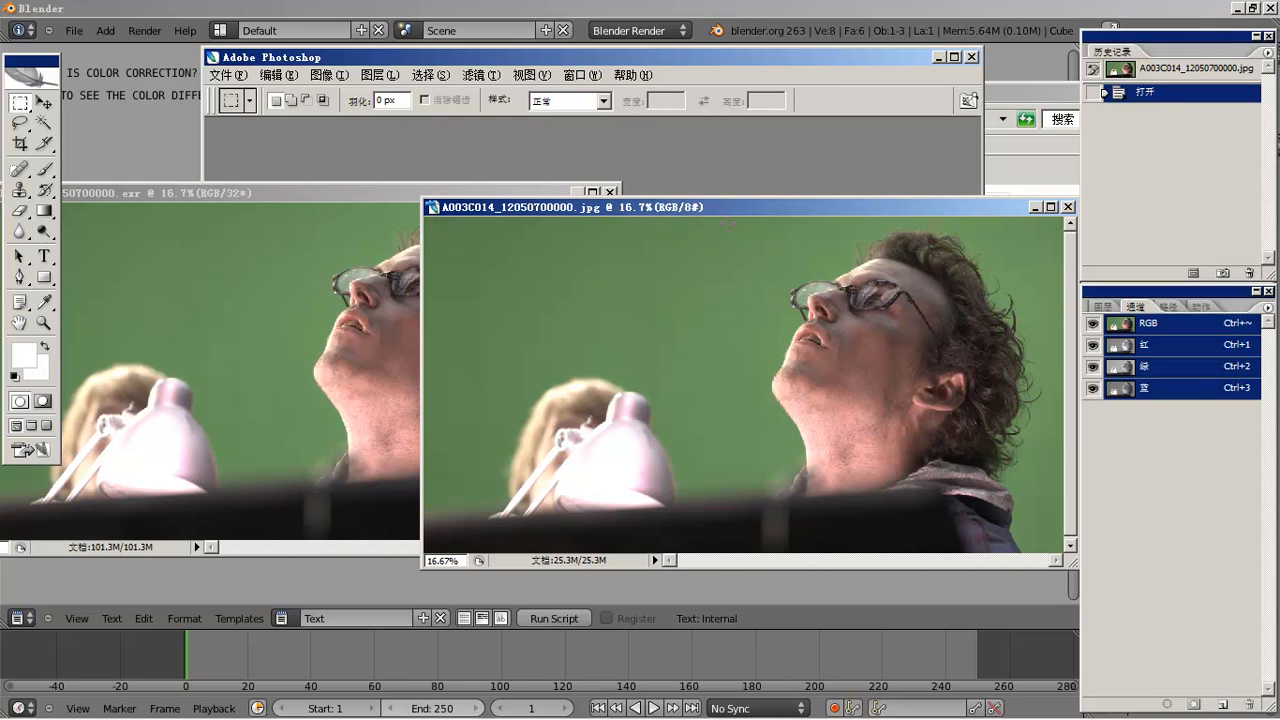
# - Confirm under Image > Mode that the EXR document is RGB 32 bits per channel
pyautogui.click(311, 241)
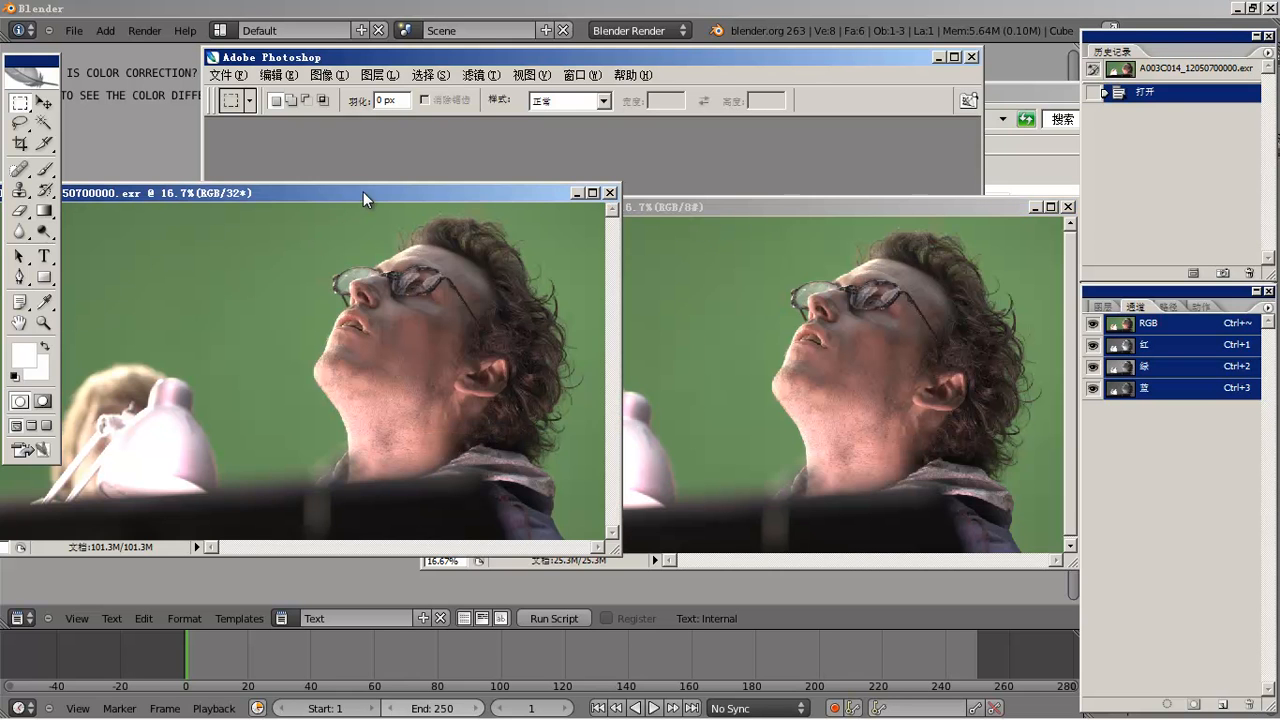
pyautogui.moveTo(363, 192); pyautogui.dragTo(511, 198)
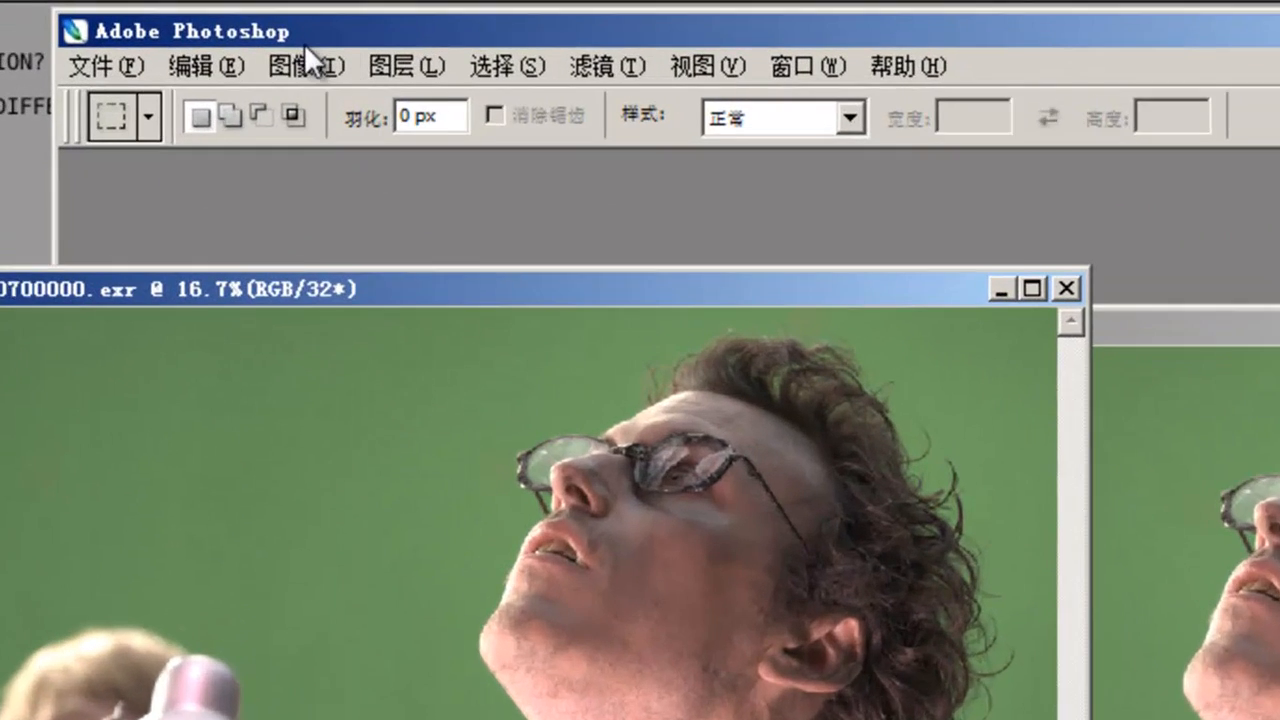
pyautogui.click(330, 75)
pyautogui.moveTo(367, 98)
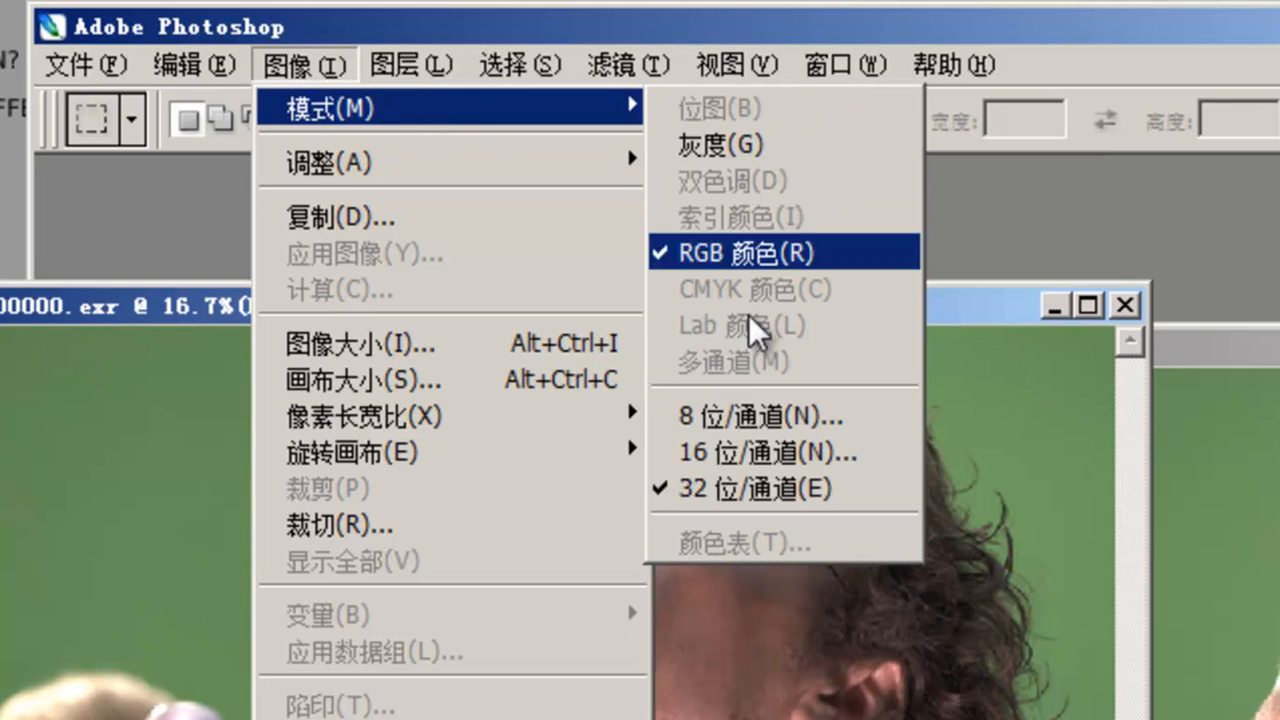
pyautogui.click(826, 490)
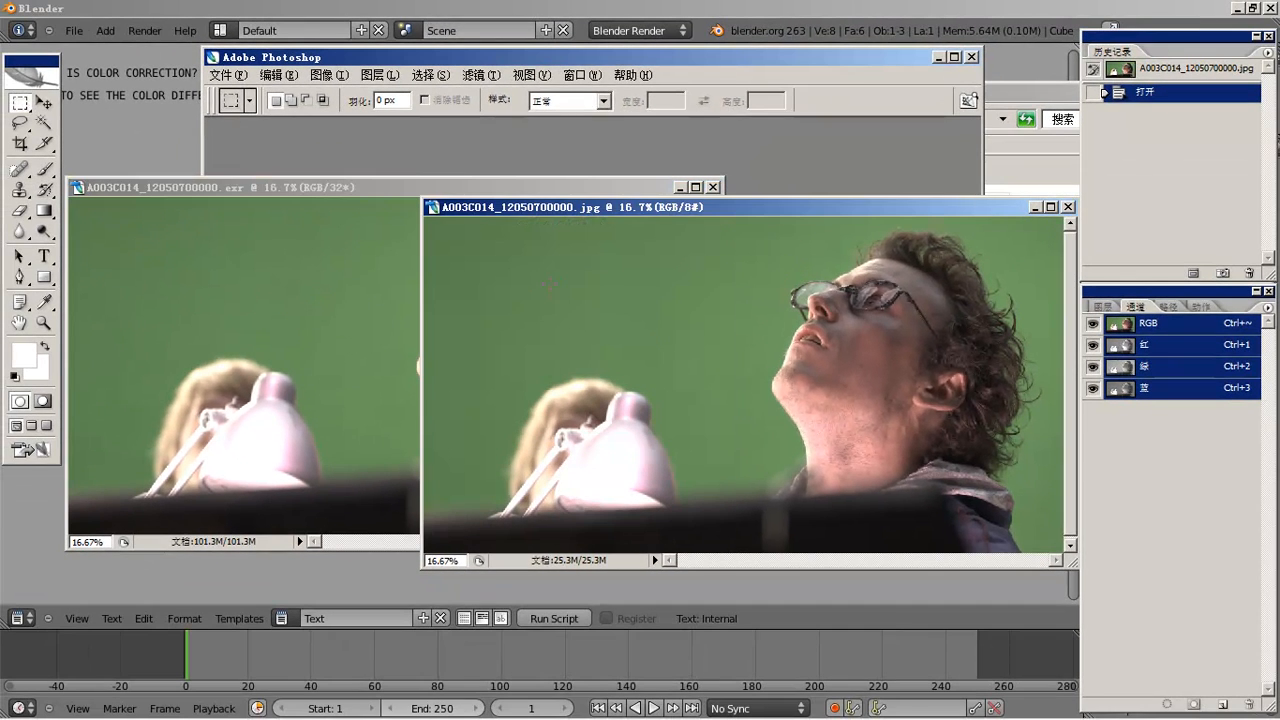
pyautogui.moveTo(567, 208); pyautogui.dragTo(674, 249)
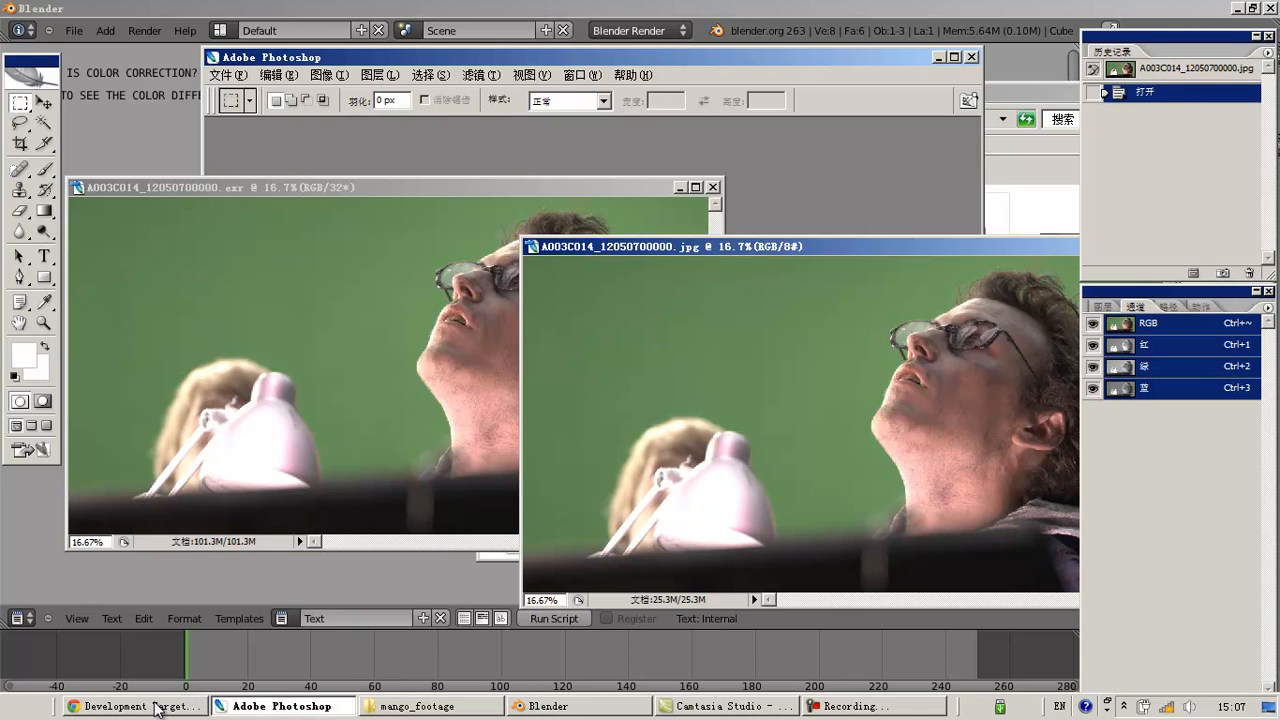
pyautogui.click(90, 706)
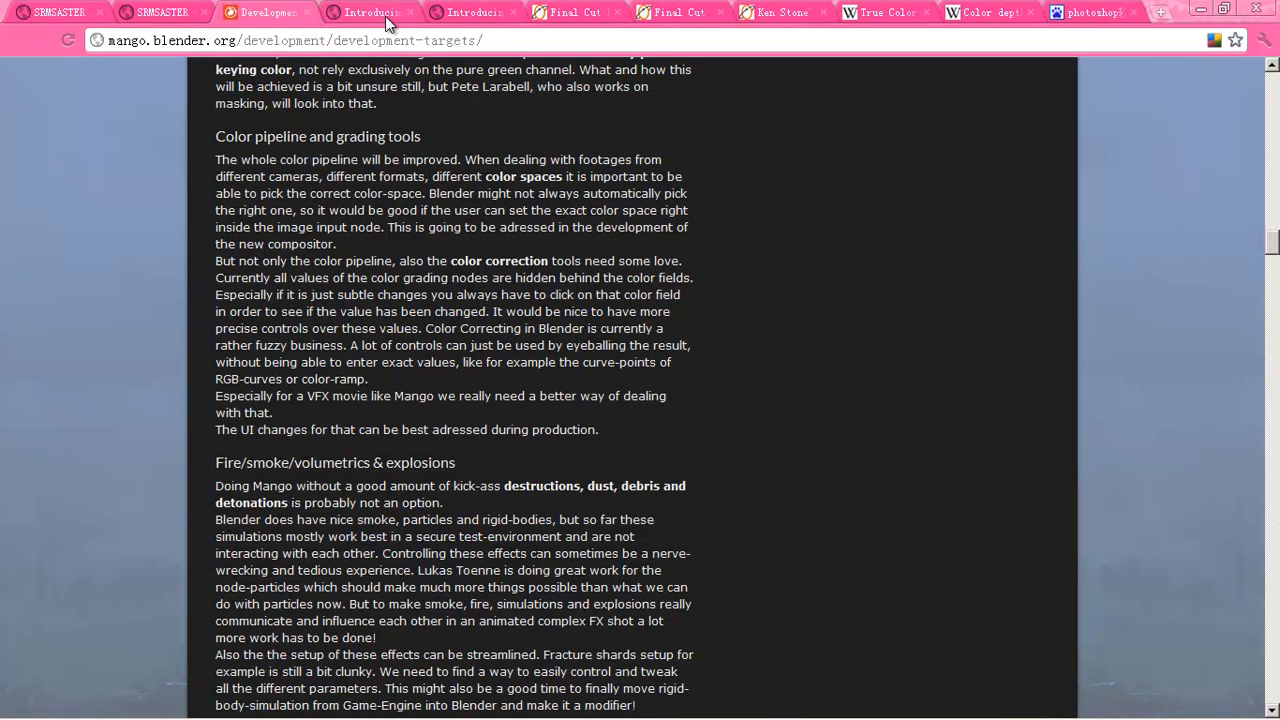
# - Open Wikipedia's Color depth article and browse its 1-bit through 24-bit sample images
pyautogui.click(358, 14)
pyautogui.click(992, 14)
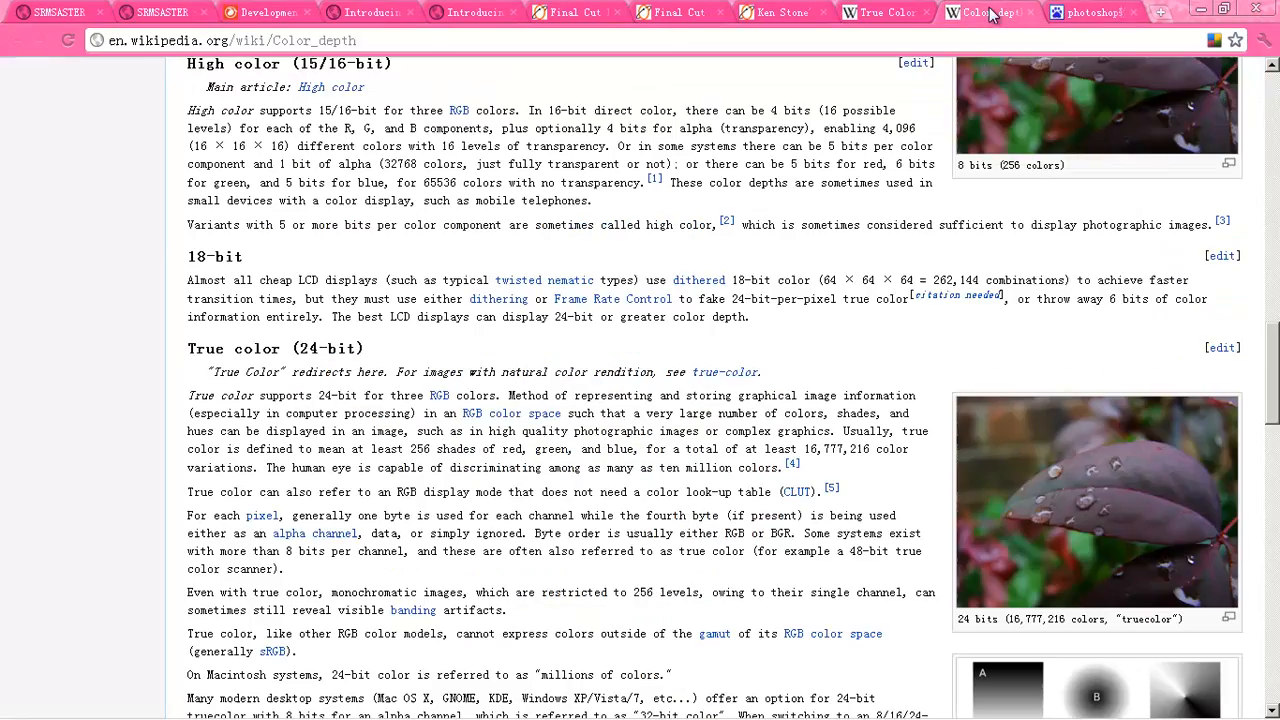
pyautogui.scroll(15, 816, 168)
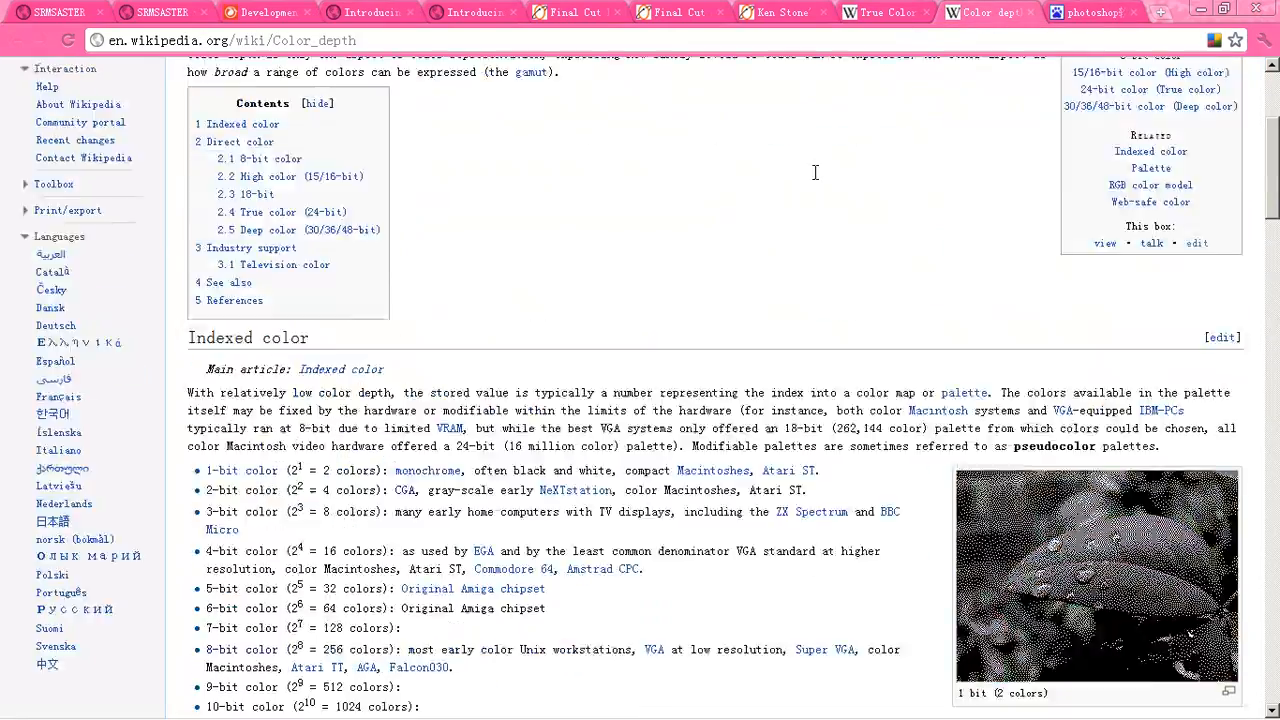
pyautogui.scroll(-6, 770, 228)
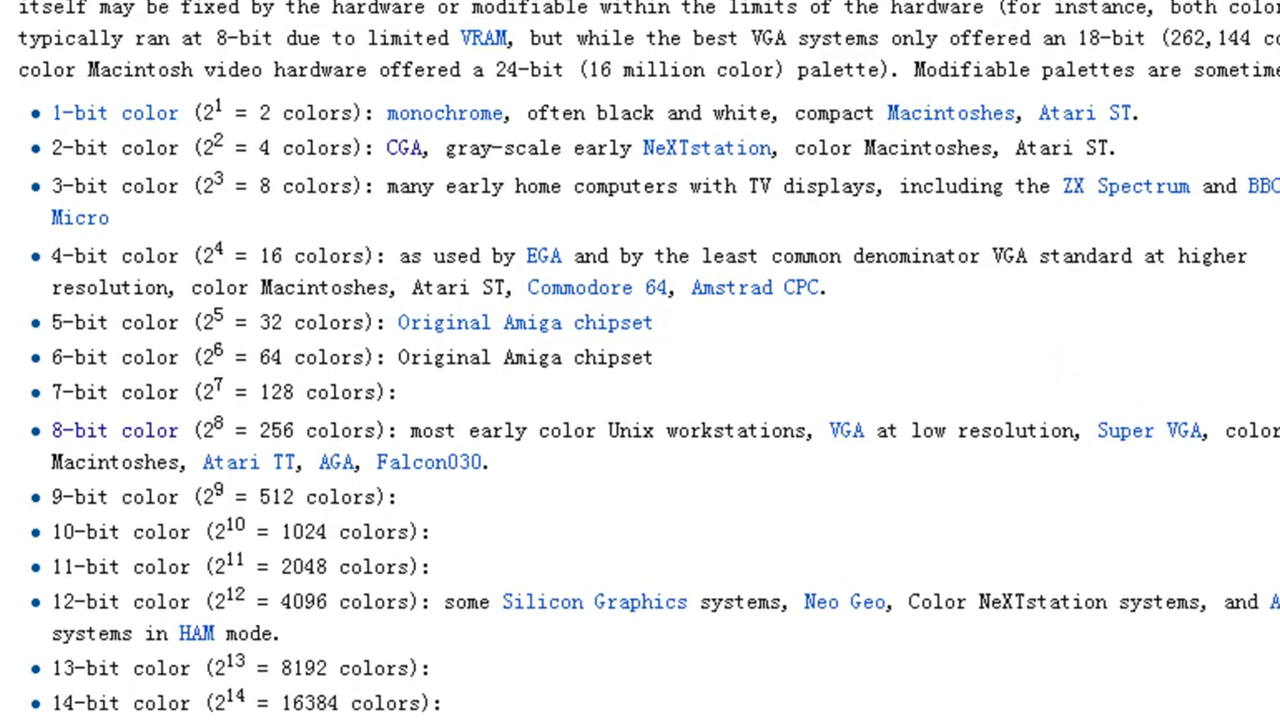
pyautogui.scroll(-3, 640, 360)
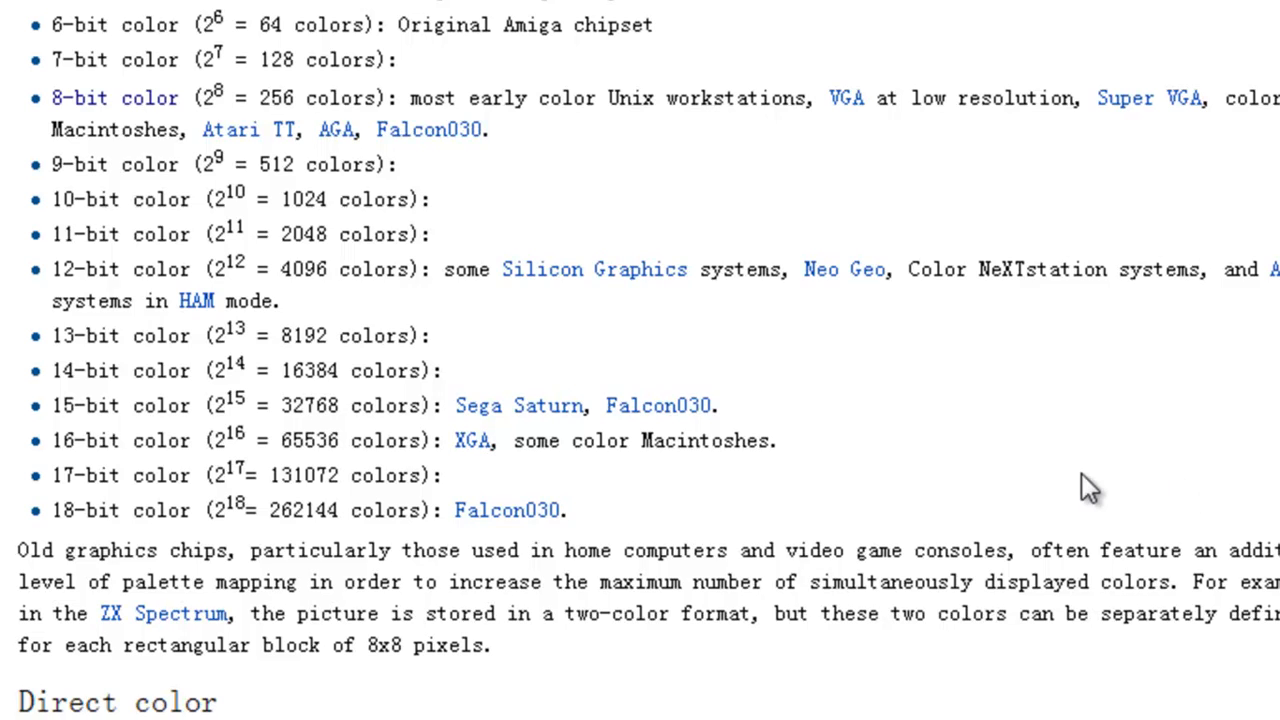
pyautogui.scroll(2, 1086, 475)
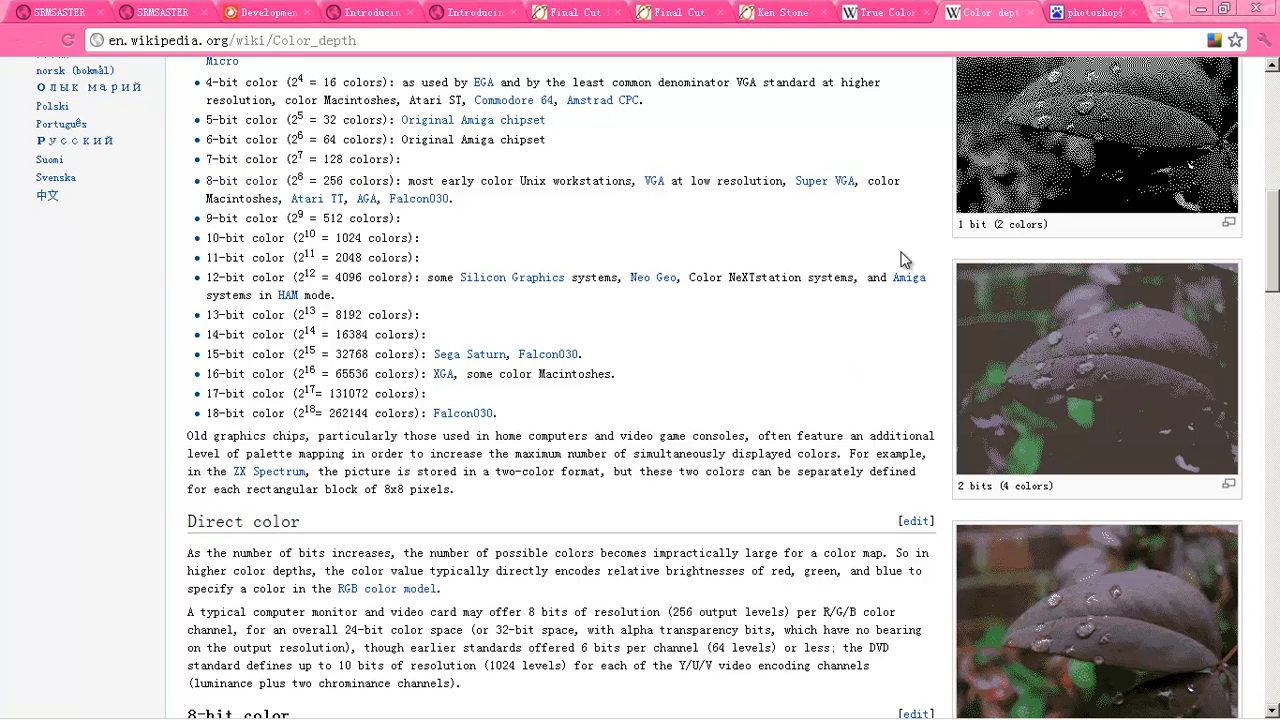
pyautogui.scroll(2, 1088, 195)
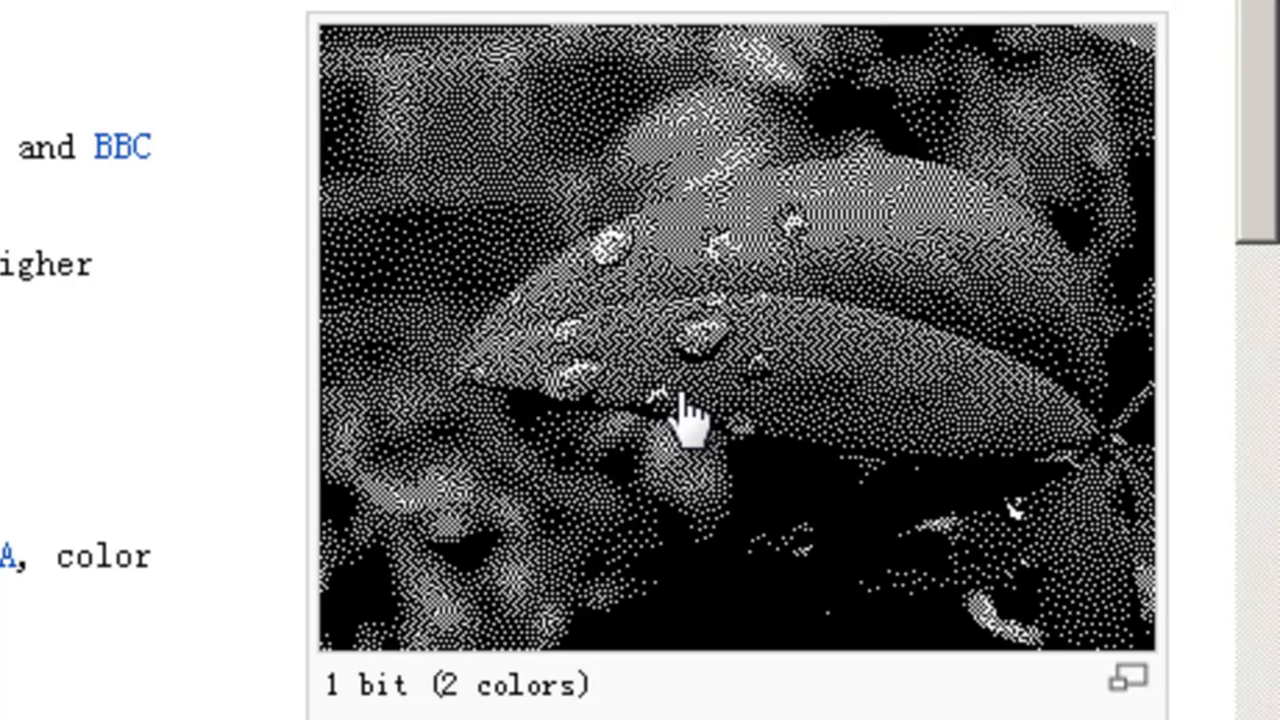
pyautogui.scroll(-3, 683, 415)
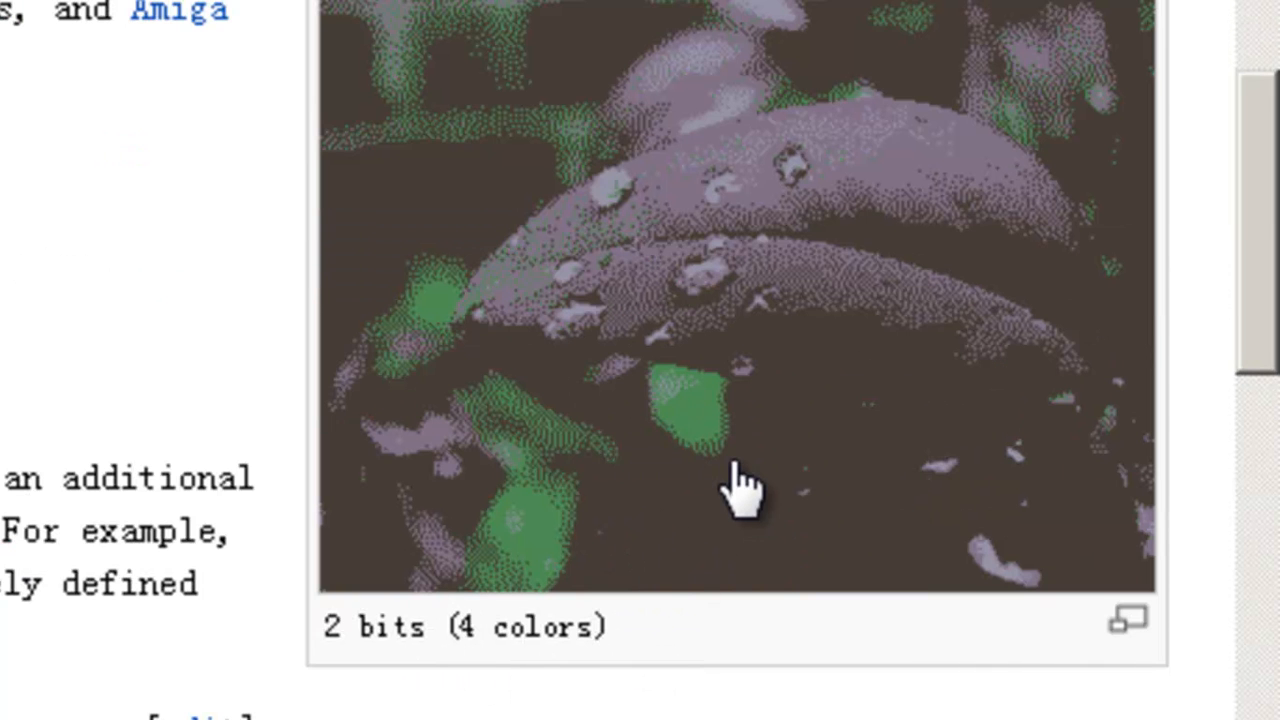
pyautogui.scroll(3, 708, 480)
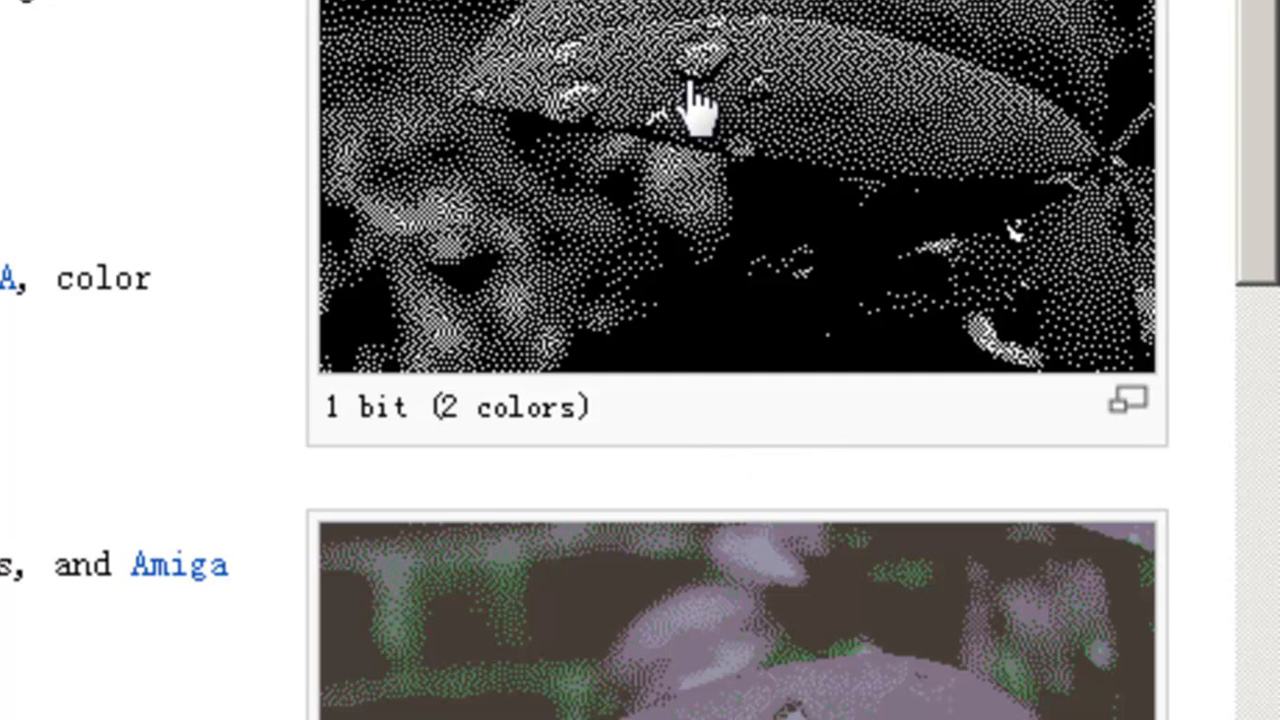
pyautogui.scroll(-5, 686, 134)
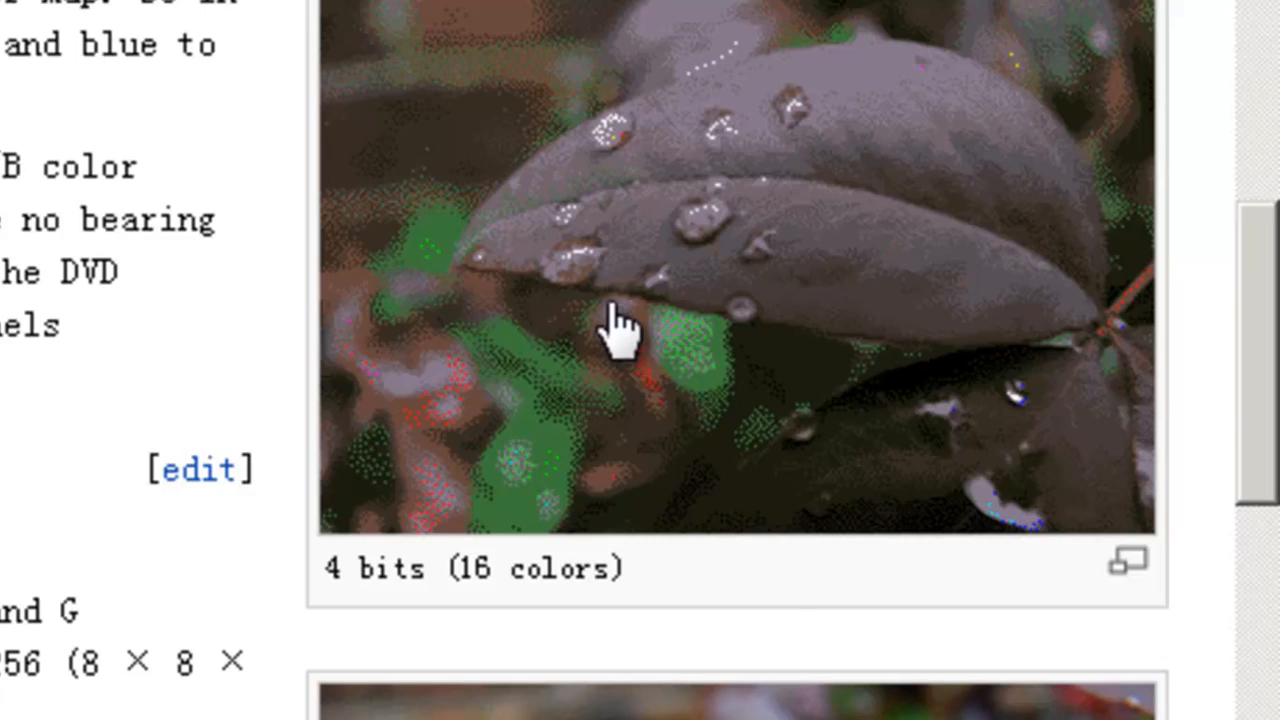
pyautogui.scroll(-3, 617, 330)
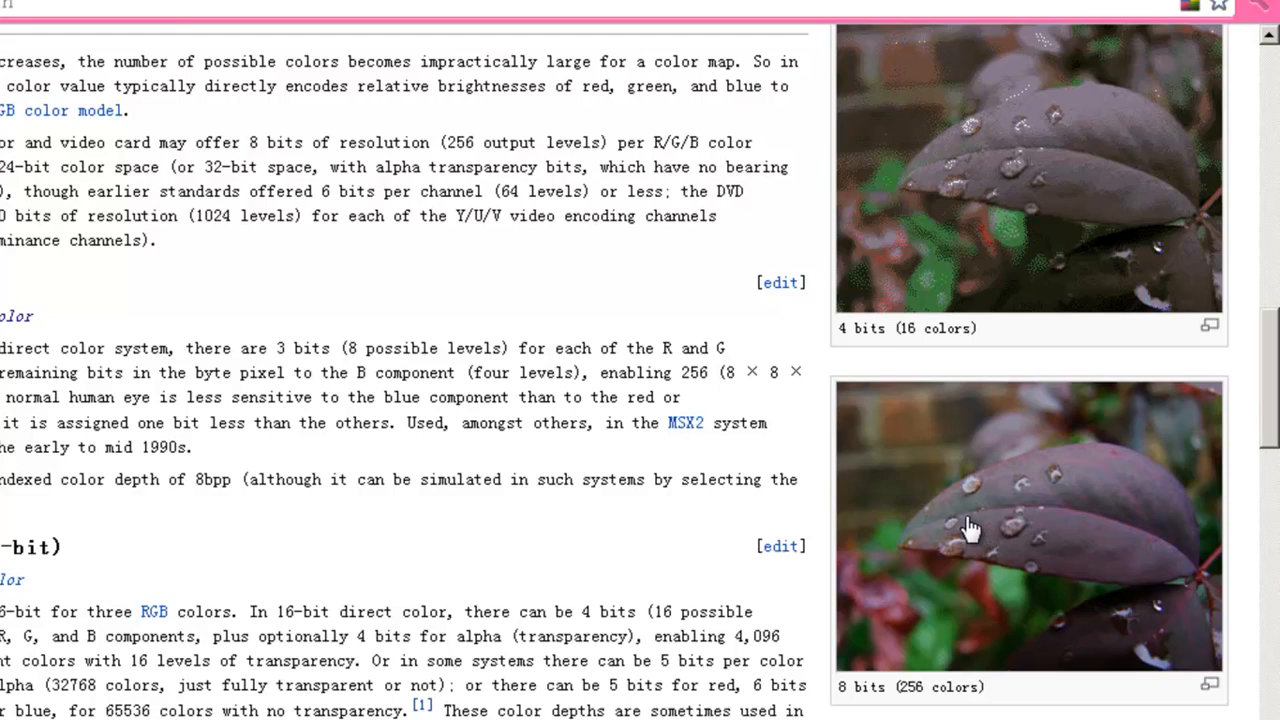
pyautogui.scroll(-5, 986, 528)
pyautogui.scroll(-1, 960, 527)
pyautogui.scroll(3, 960, 527)
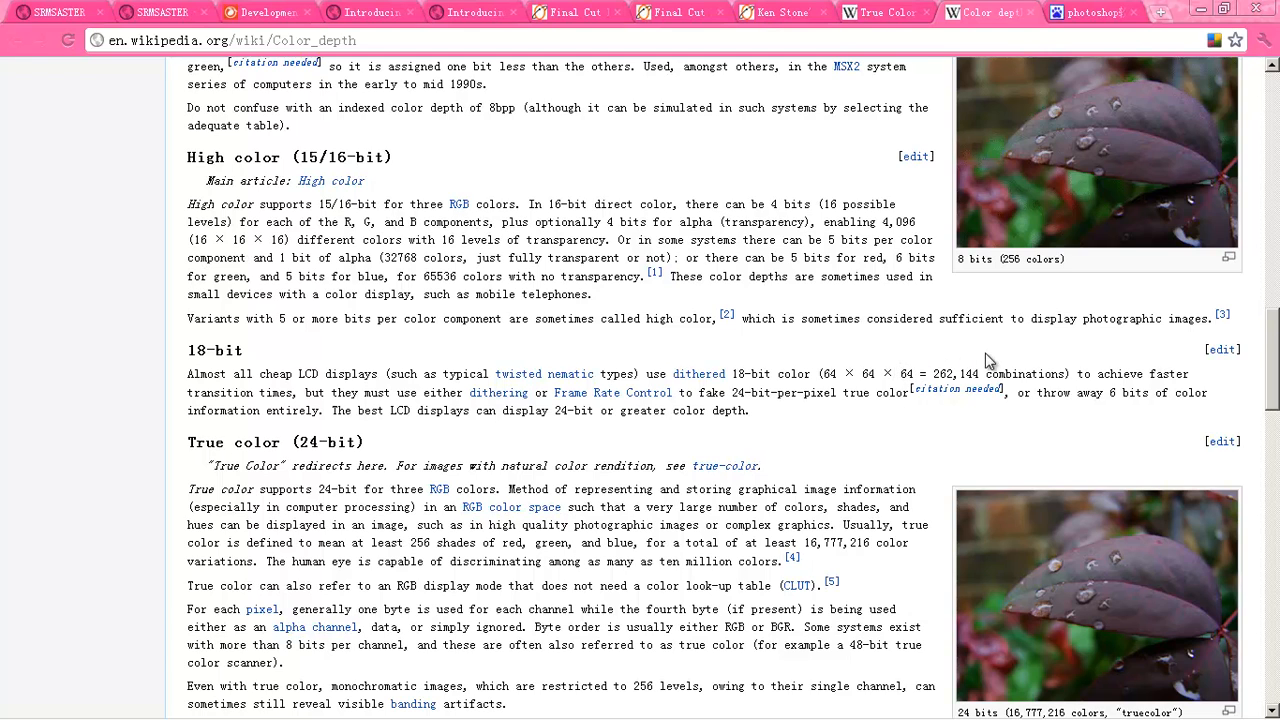
# - Open Sony's SRMASTER F65 workflow page comparing S-Log/S-Gamut RAW and Video Linear graded stills
pyautogui.scroll(-1, 882, 562)
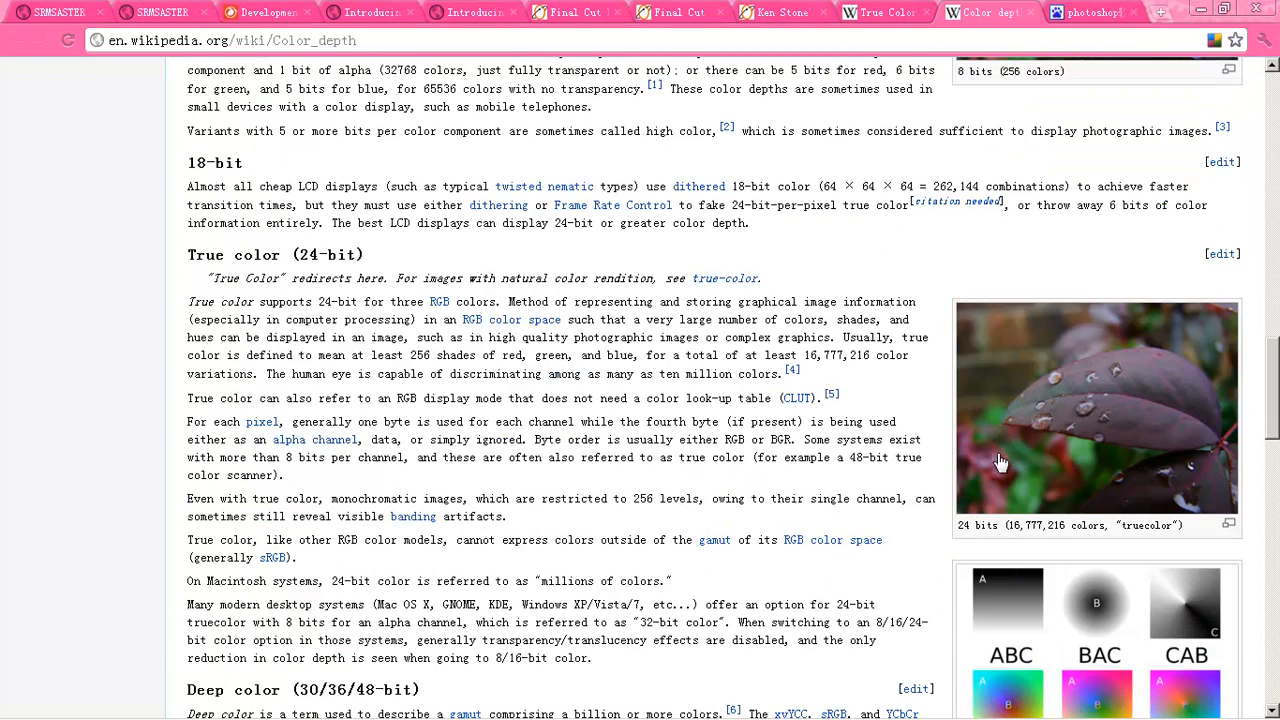
pyautogui.scroll(1, 952, 420)
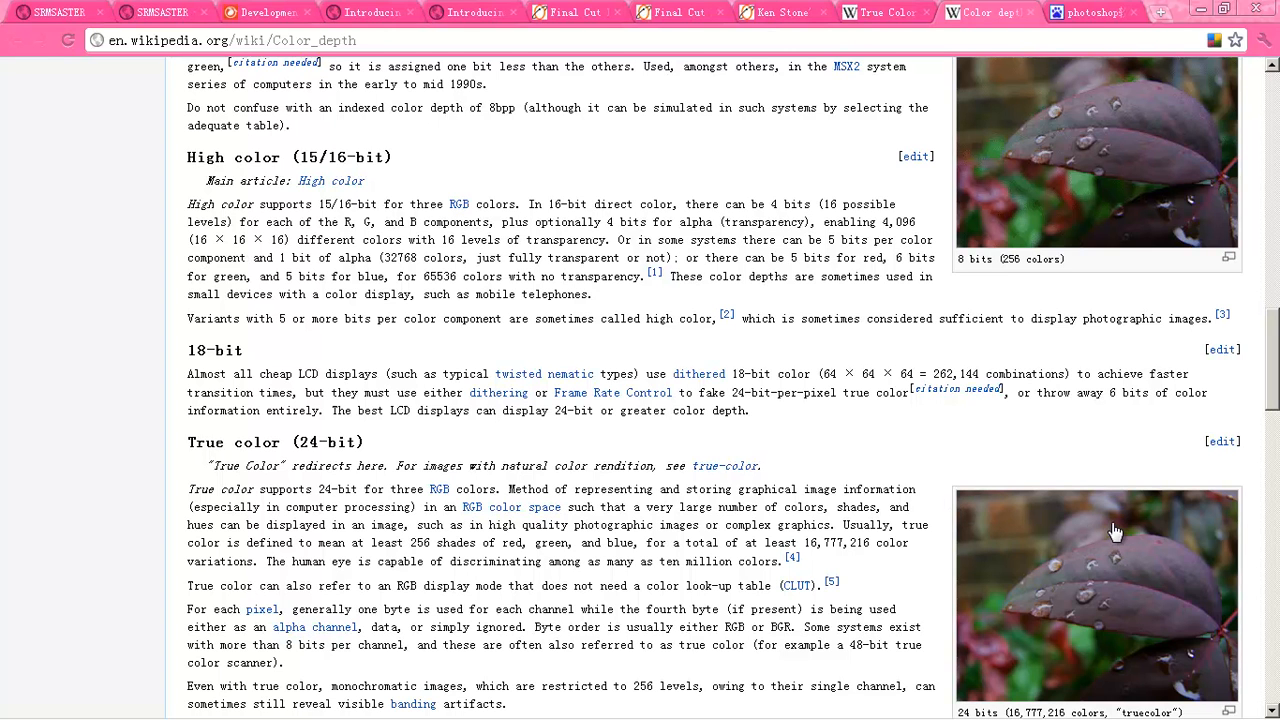
pyautogui.scroll(-1, 944, 530)
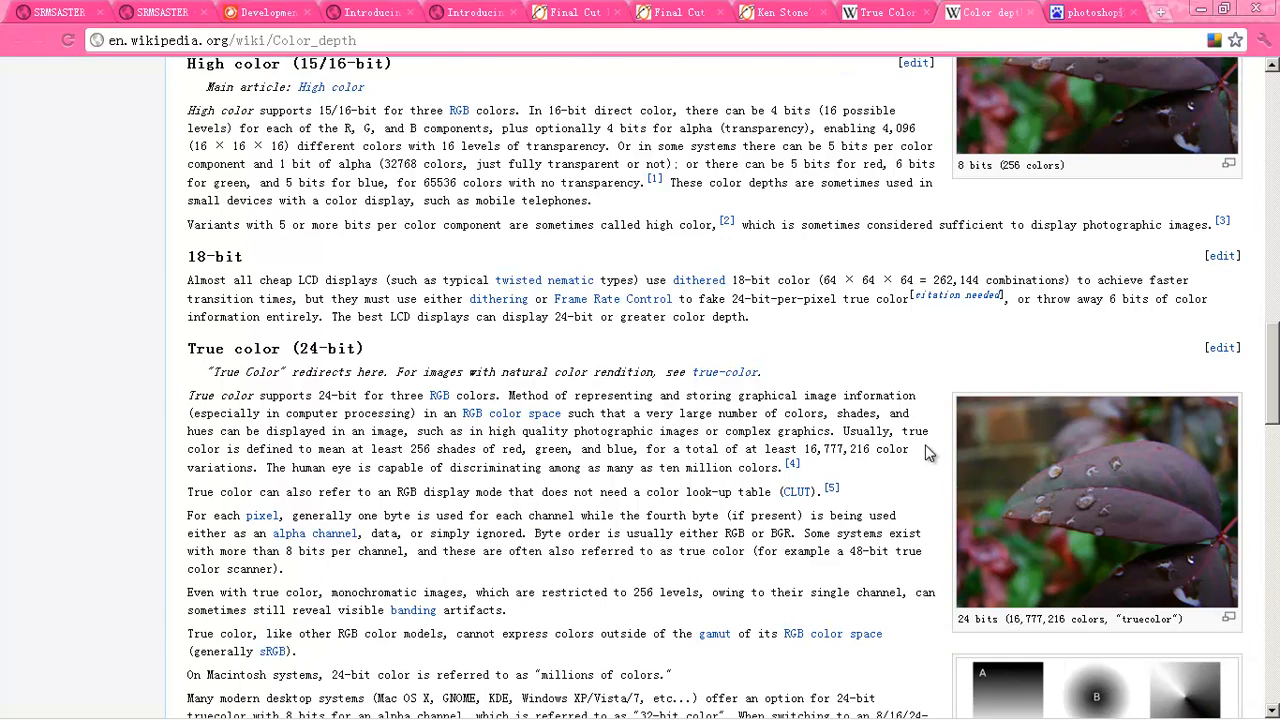
pyautogui.scroll(1, 926, 453)
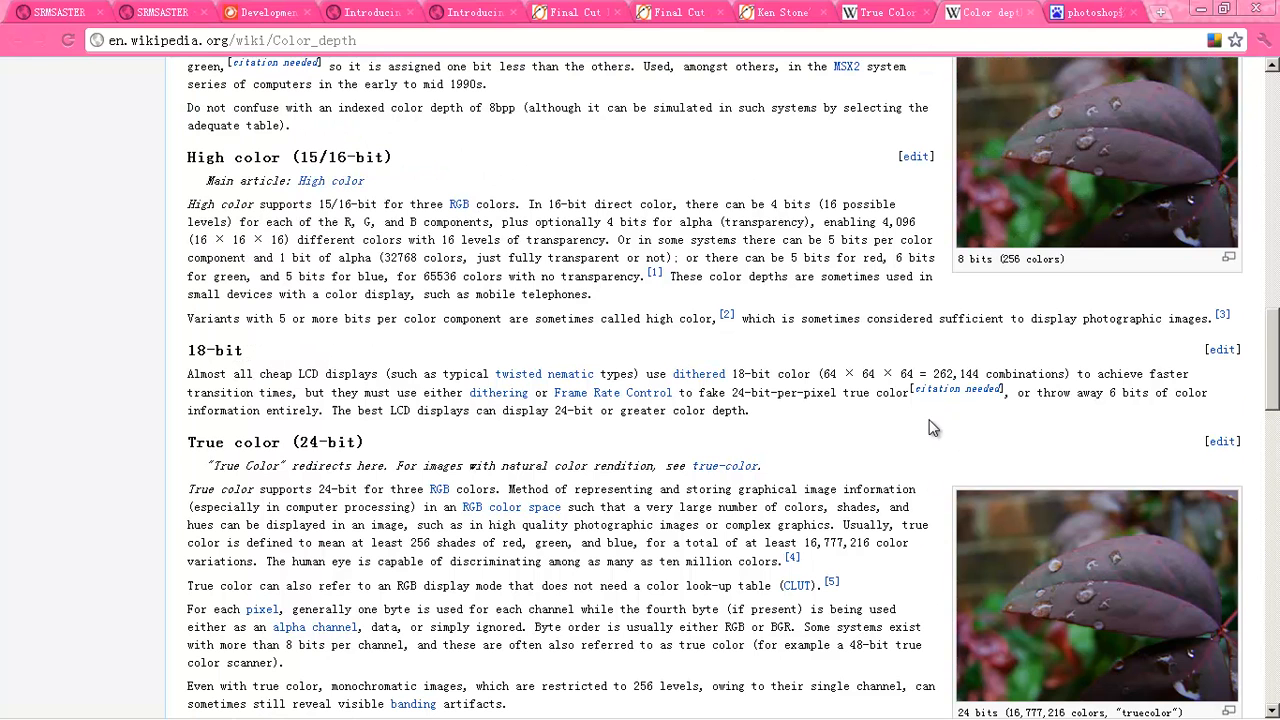
pyautogui.scroll(1, 1095, 265)
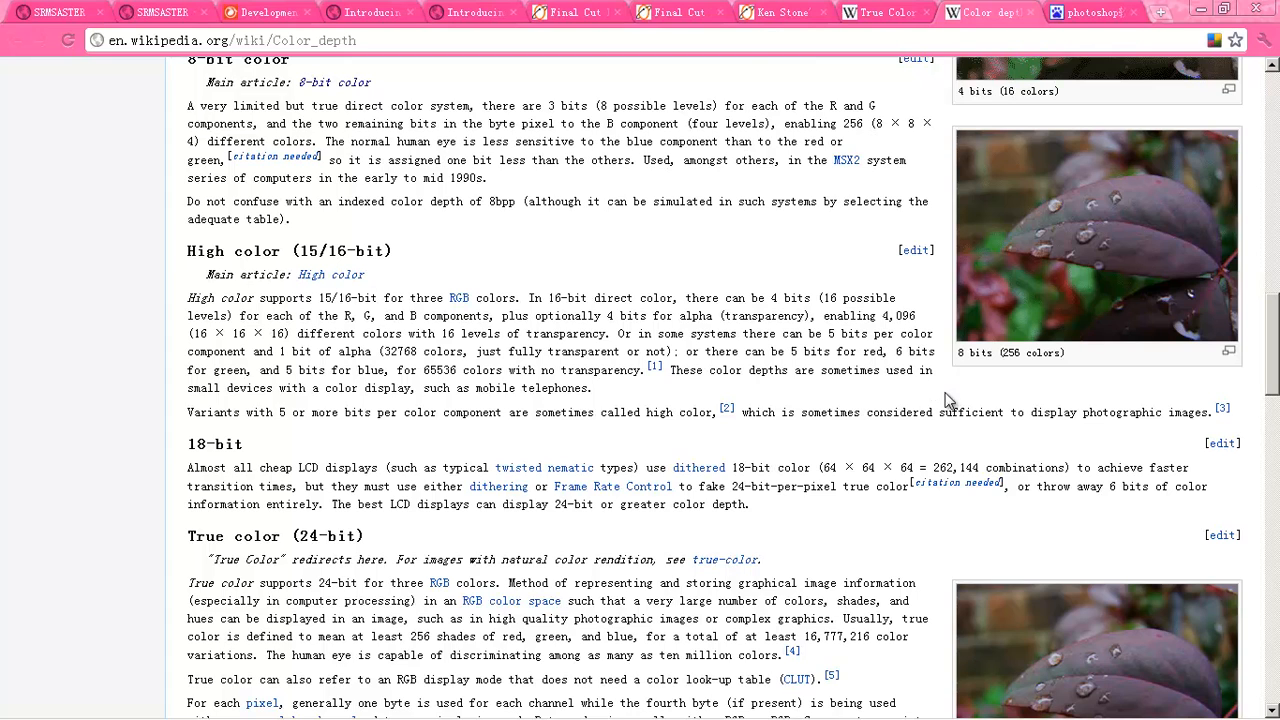
pyautogui.scroll(-2, 943, 394)
pyautogui.scroll(1, 943, 394)
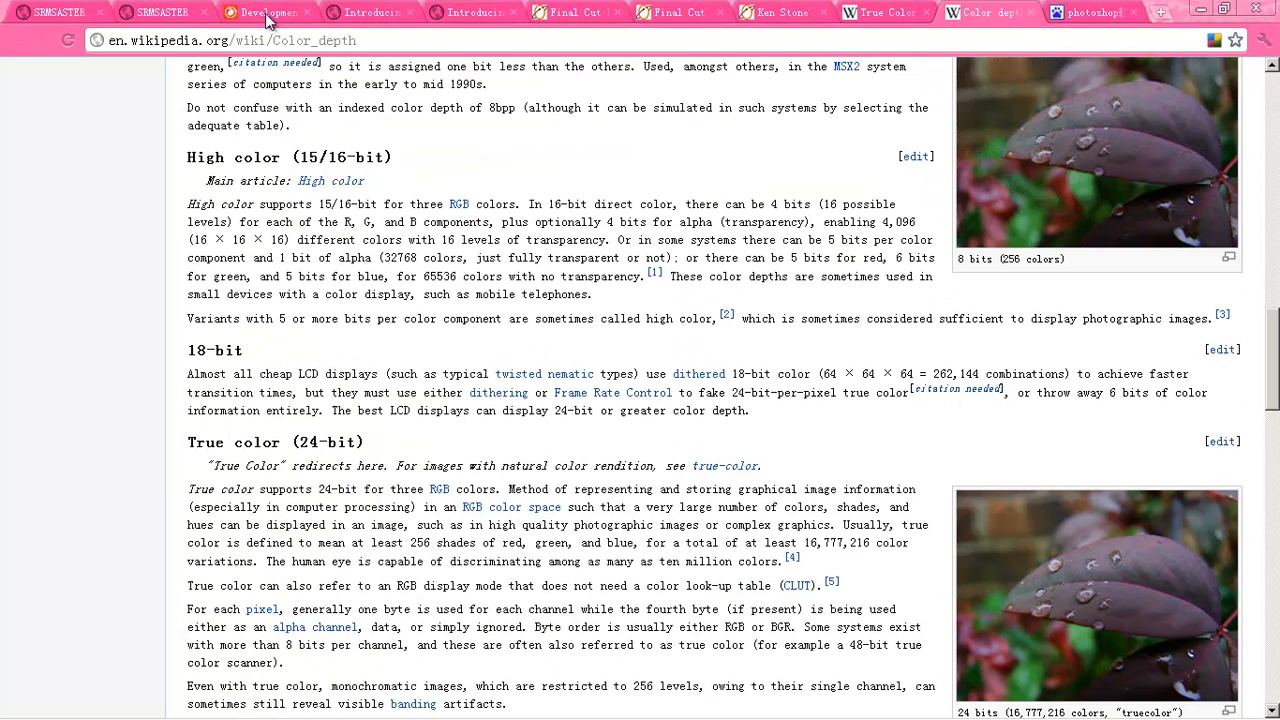
pyautogui.click(266, 13)
pyautogui.scroll(1, 279, 193)
pyautogui.scroll(-1, 279, 193)
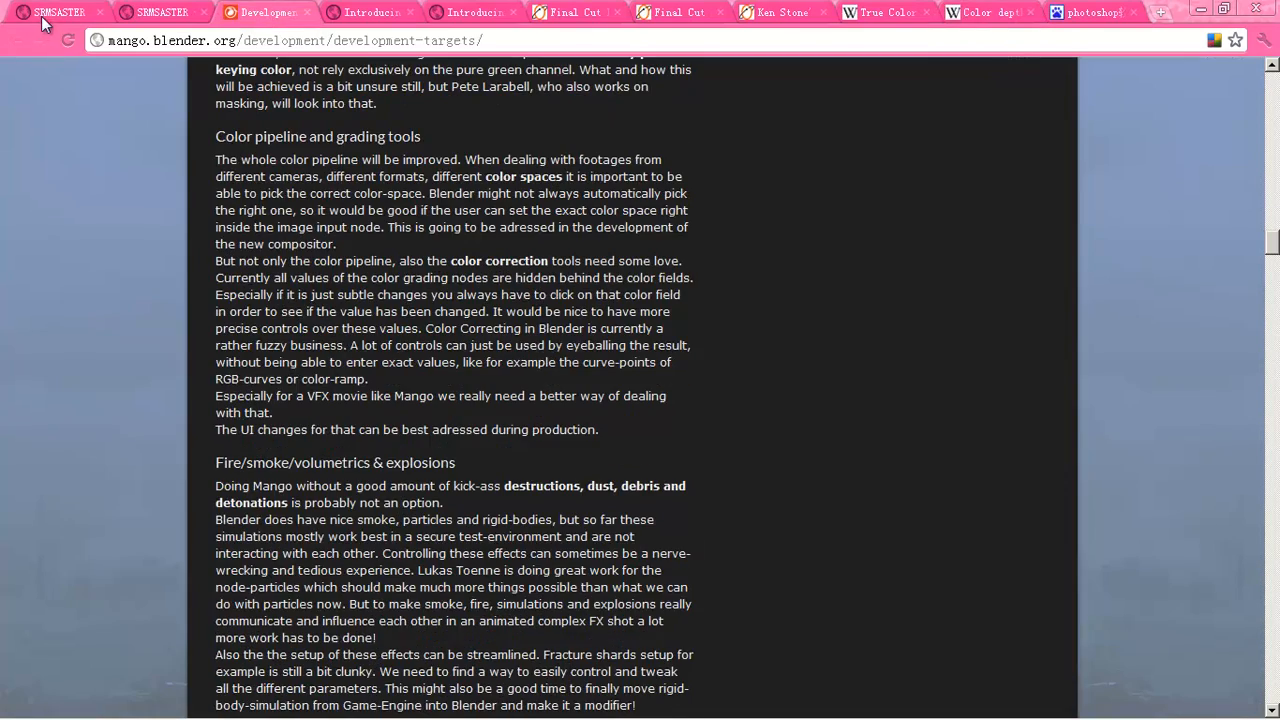
pyautogui.click(40, 13)
pyautogui.scroll(3, 268, 215)
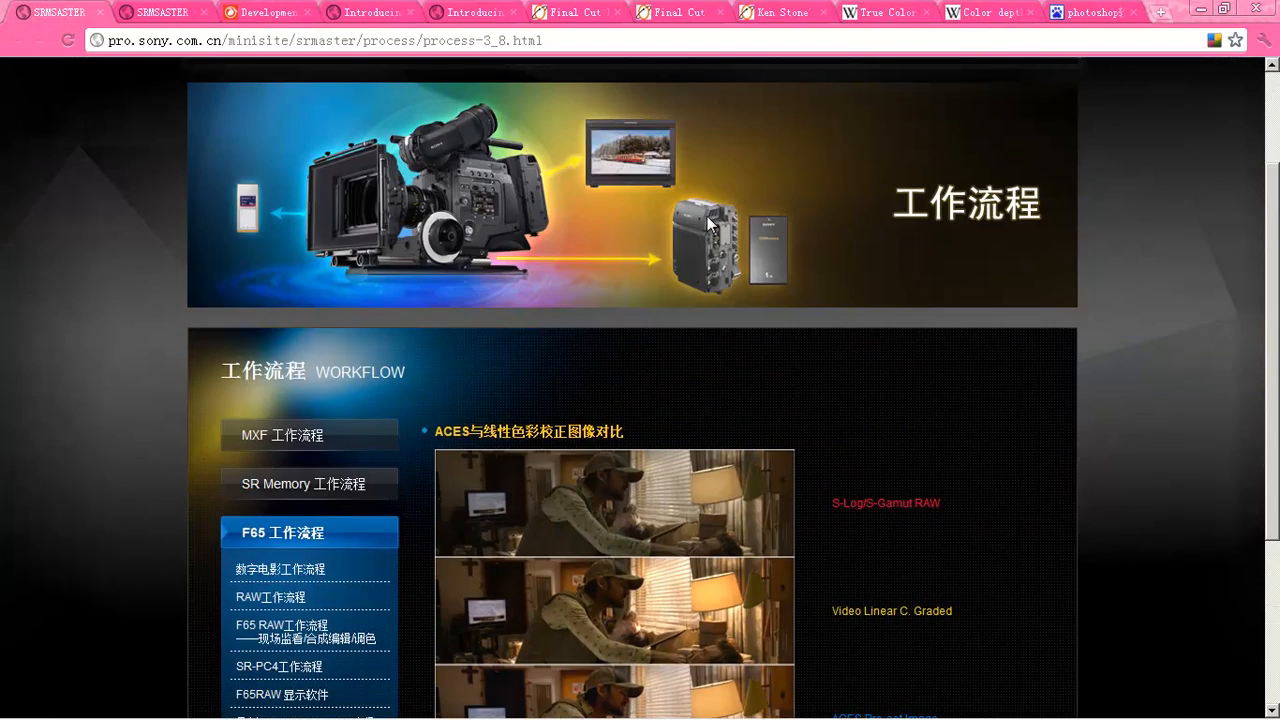
pyautogui.scroll(2, 700, 222)
pyautogui.scroll(-1, 452, 354)
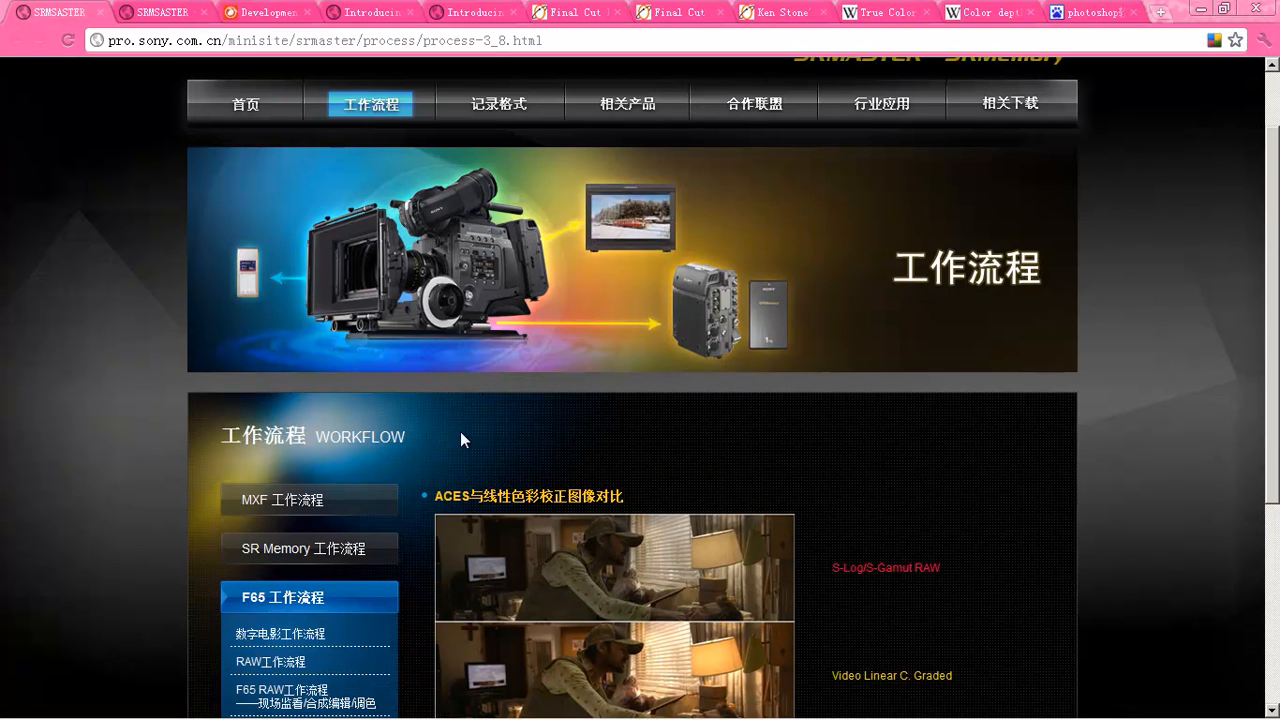
# - Scroll the Sony page down to the ACES Pre-set Image below the RAW and Video Linear stills
pyautogui.scroll(-1, 432, 370)
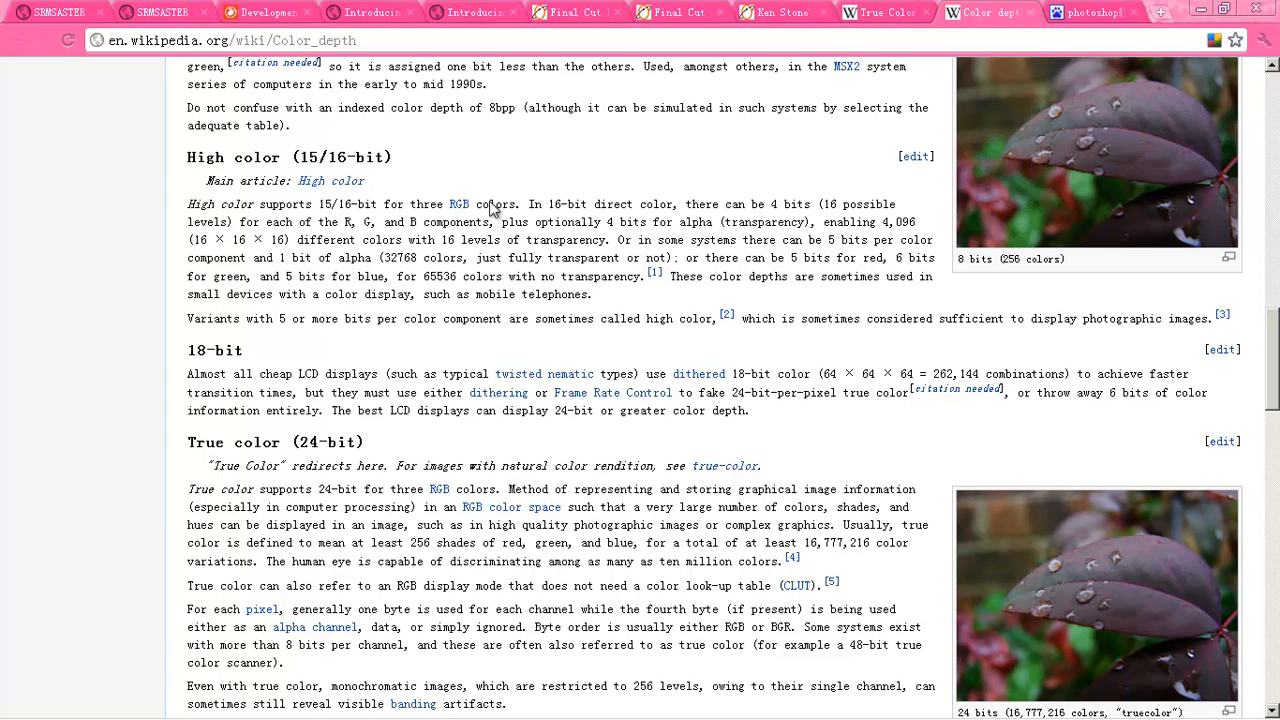
pyautogui.click(76, 12)
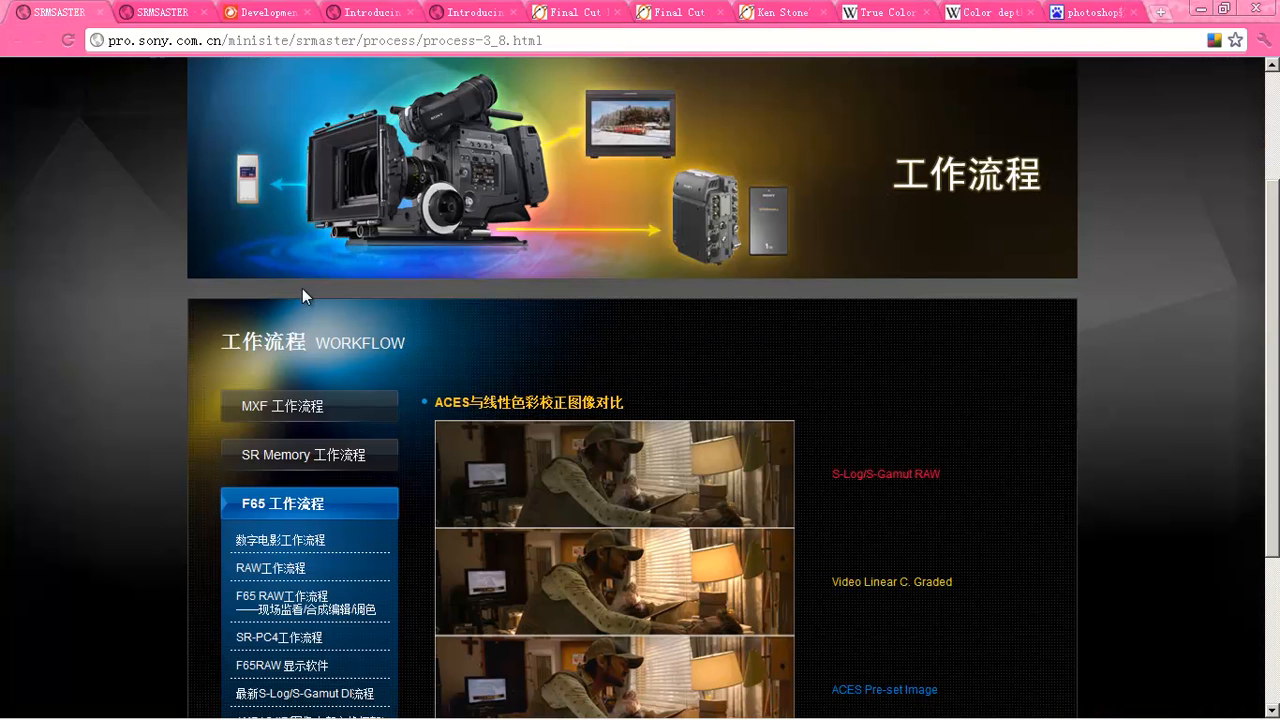
pyautogui.scroll(-3, 458, 300)
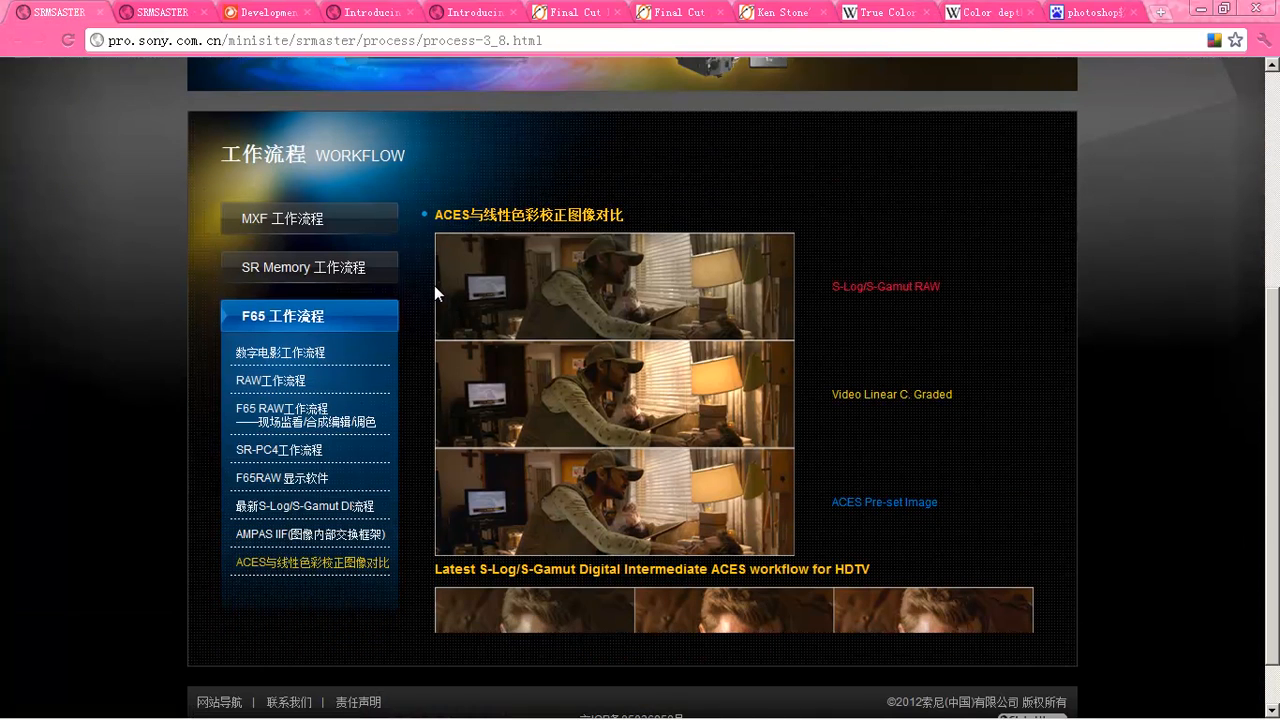
pyautogui.scroll(-1, 418, 287)
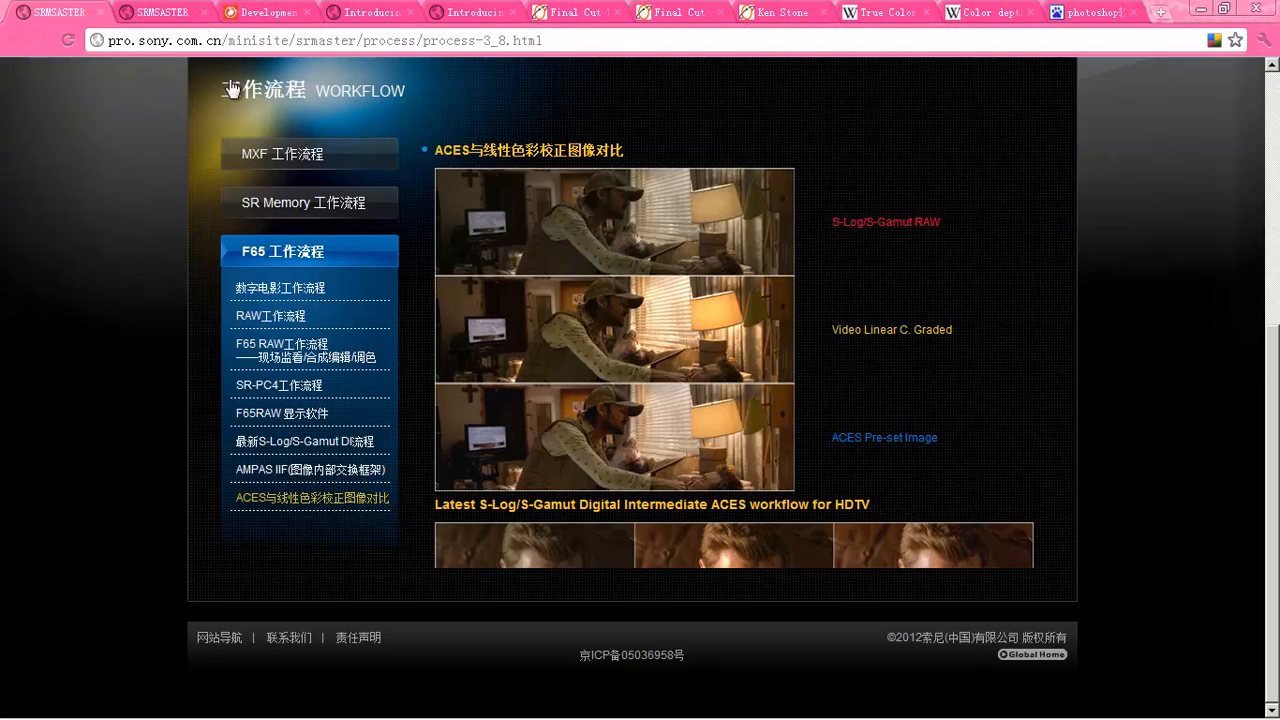
pyautogui.click(171, 17)
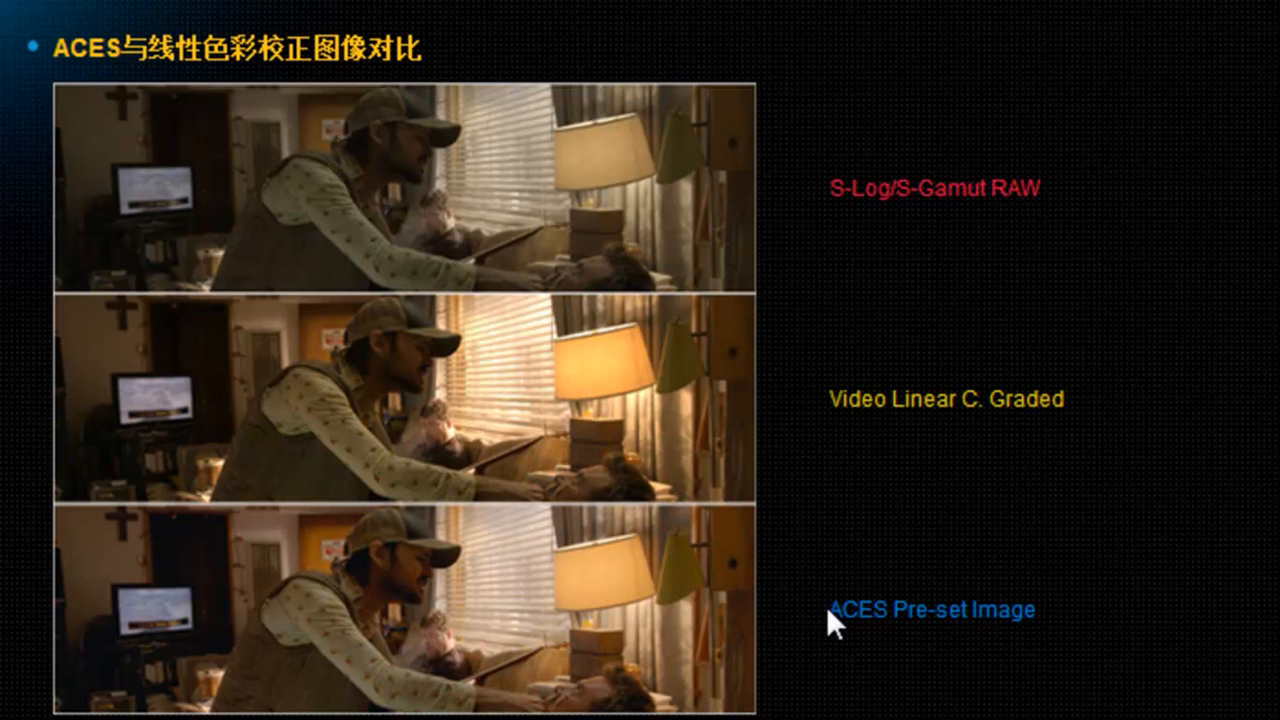
# - Highlight and then clear the ACES comparison captions on the Sony page
pyautogui.moveTo(830, 606)
pyautogui.mouseDown()
pyautogui.moveTo(886, 608)
pyautogui.moveTo(834, 608)
pyautogui.mouseUp()
pyautogui.click(885, 626)
pyautogui.click(831, 636)
# - Scroll through the Sony comparison page, then bring the Blender window back to the front
pyautogui.scroll(3, 780, 614)
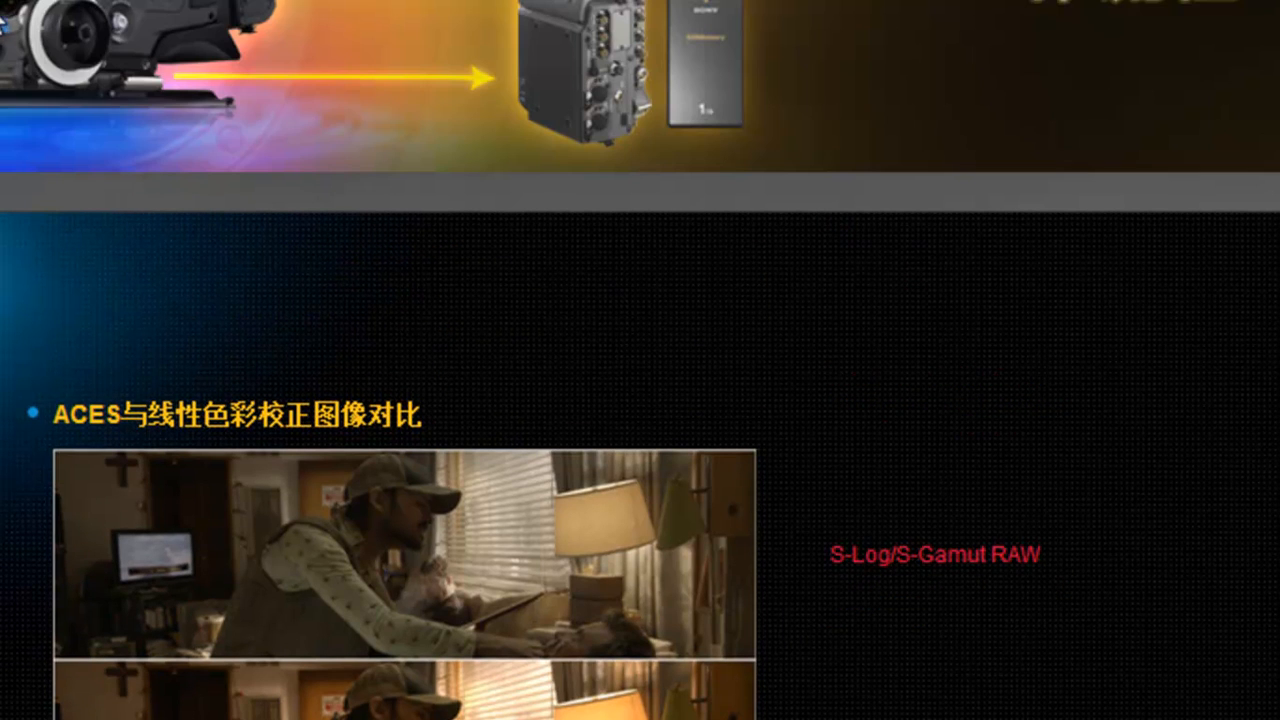
pyautogui.scroll(-3, 910, 525)
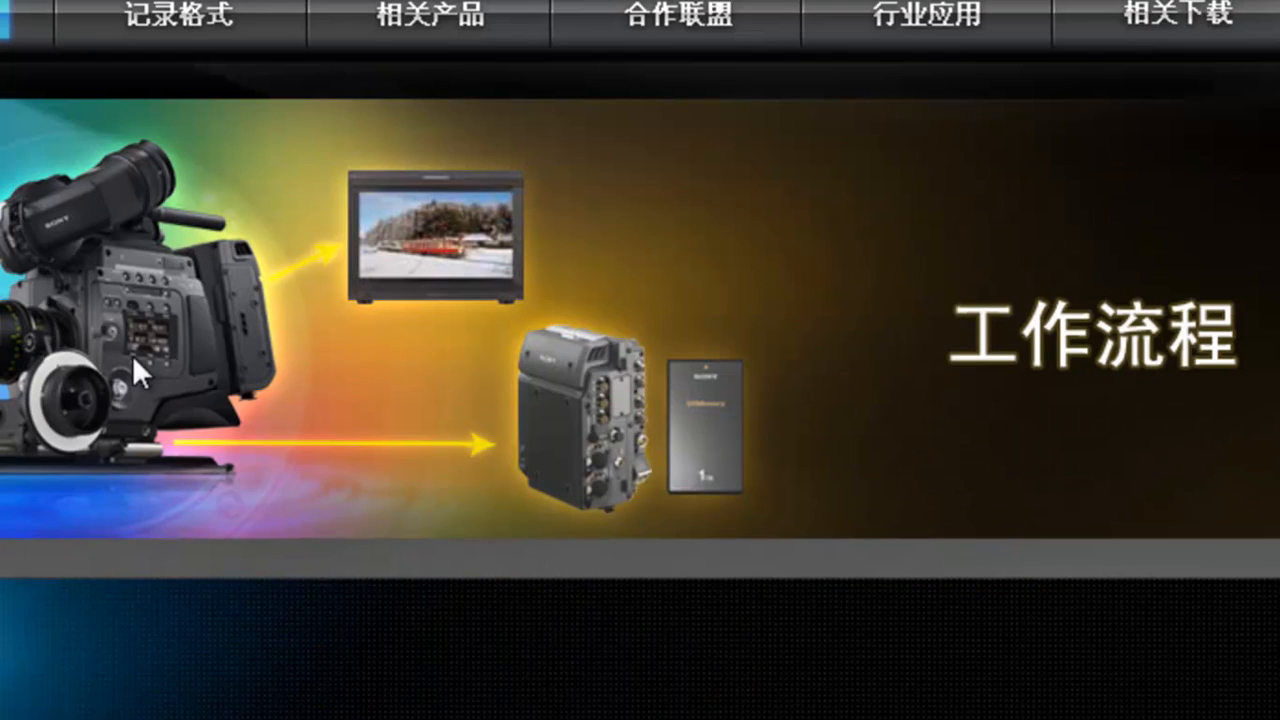
pyautogui.scroll(-5, 784, 609)
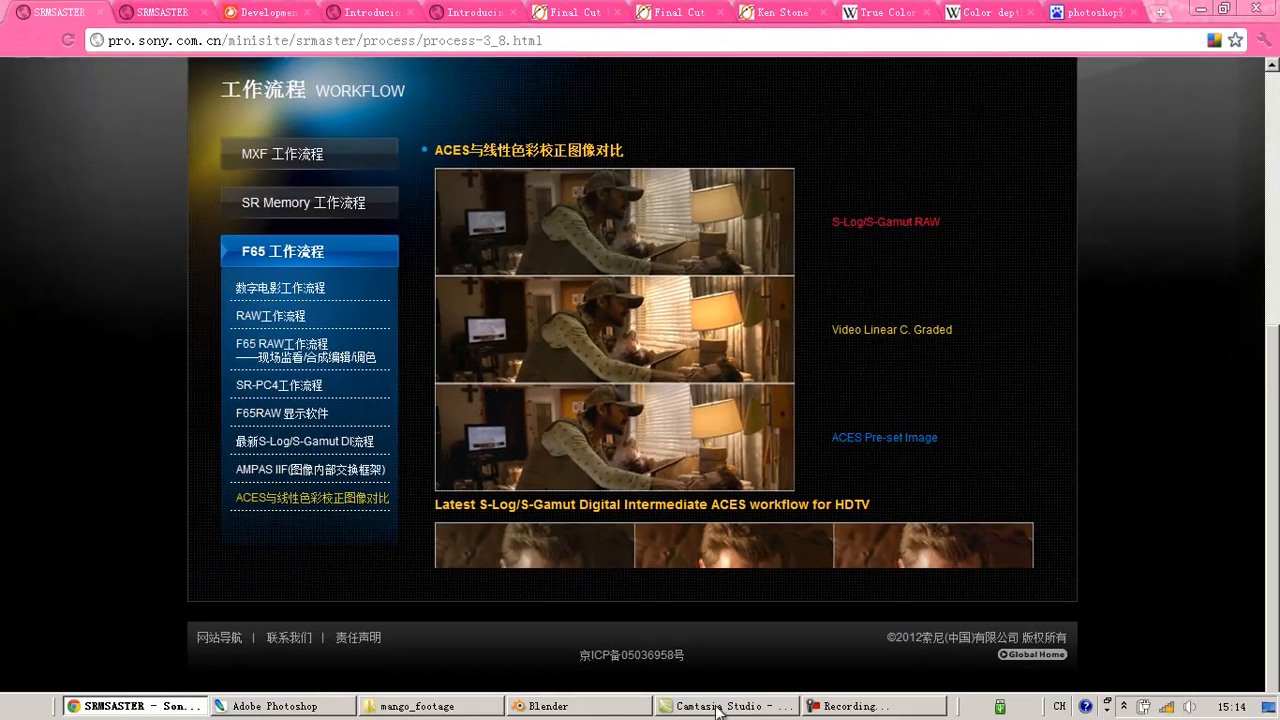
pyautogui.click(580, 707)
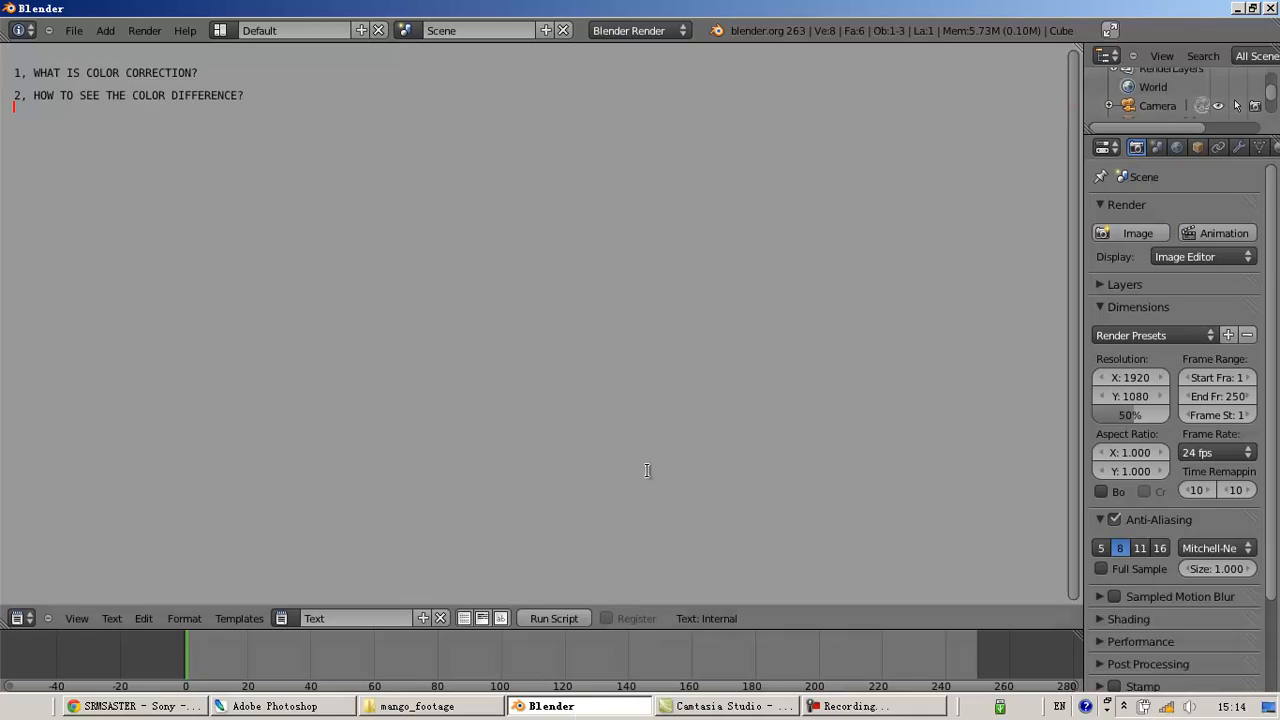
# - Enter '3, COLOR CORRECTION TOOL IN BLENDER:' as the third note line, fixing the typo, and start an indented line
pyautogui.write('3, ')
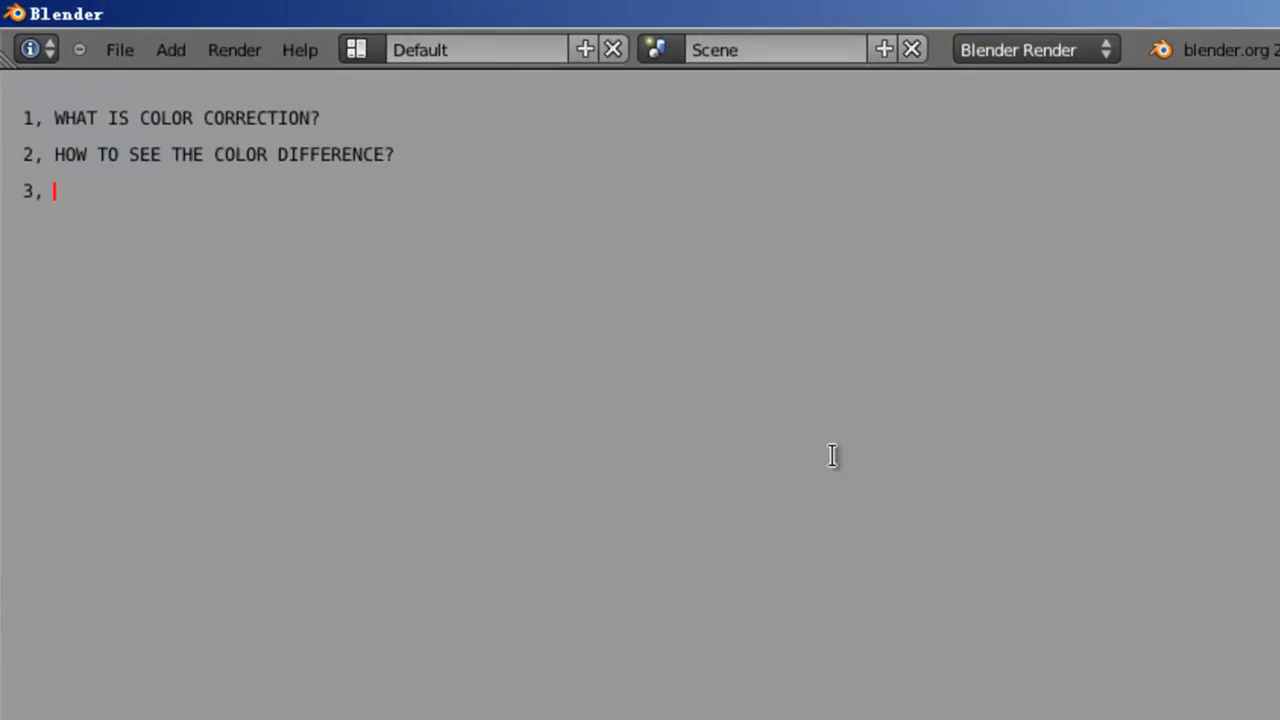
pyautogui.write('COLOR CORRECTION TOOL IN BLENCD')
pyautogui.press('BackSpace')
pyautogui.press('BackSpace')
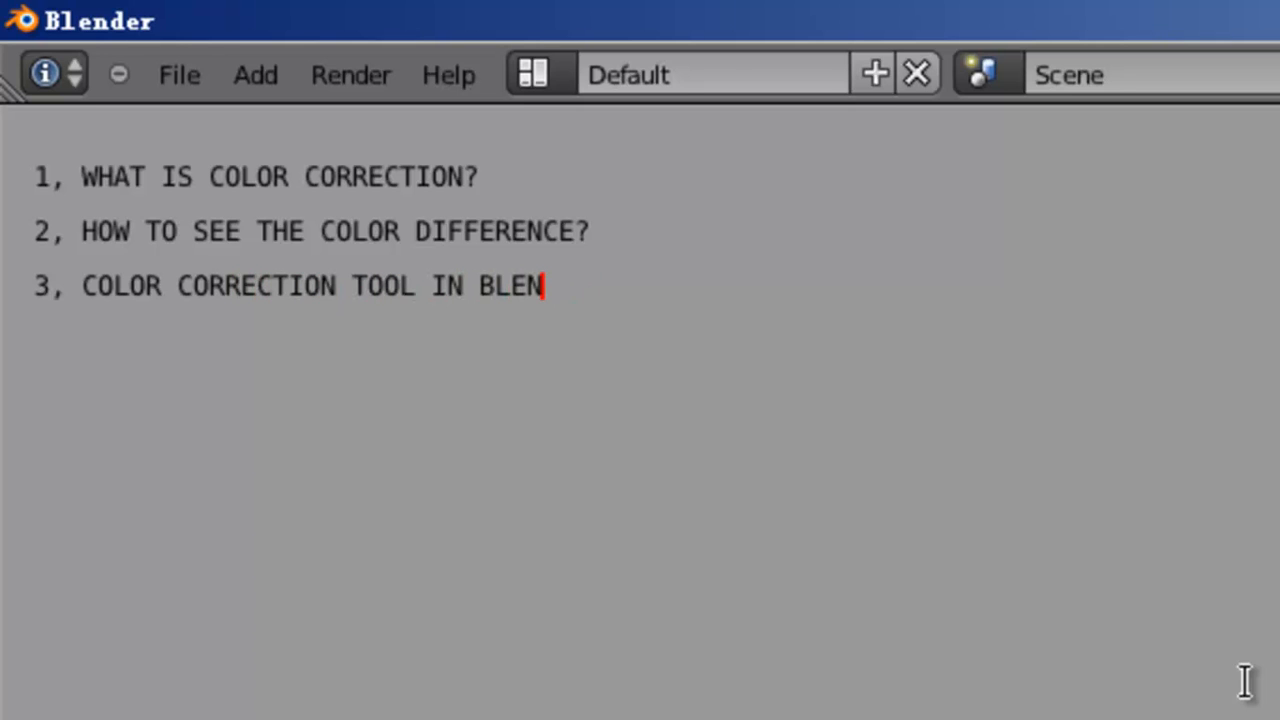
pyautogui.write('DER:')
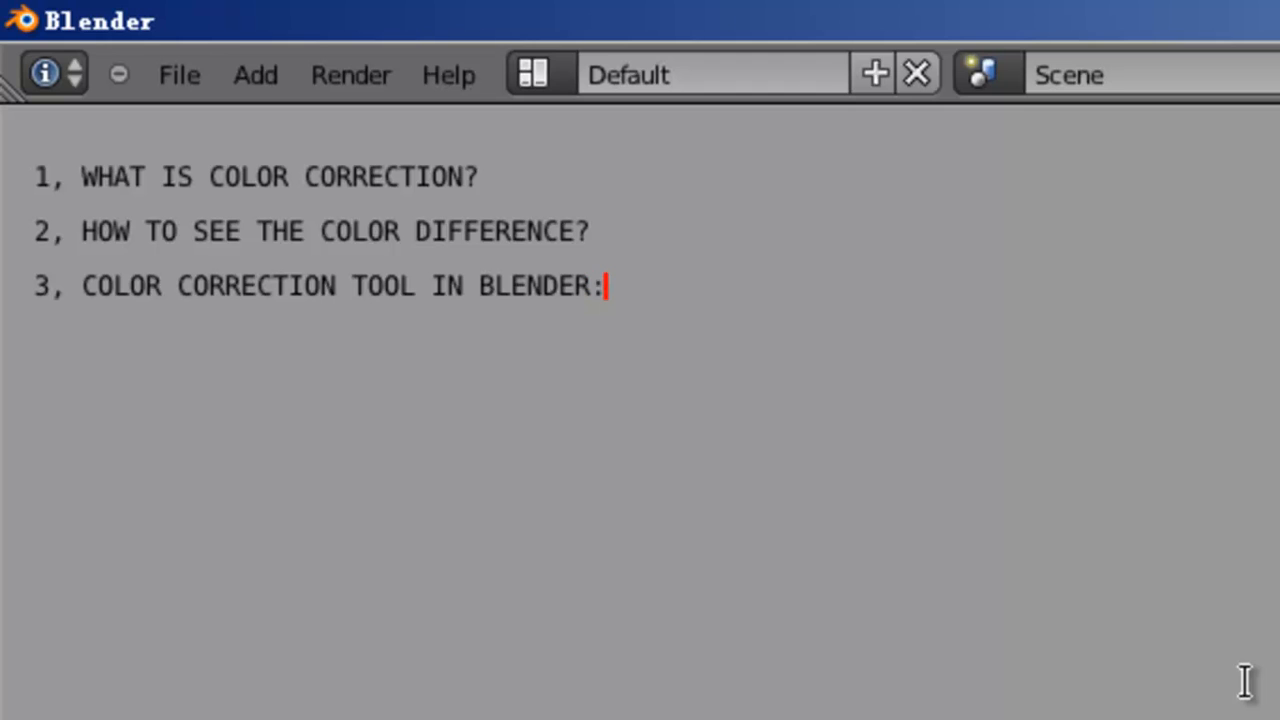
pyautogui.press('Return')
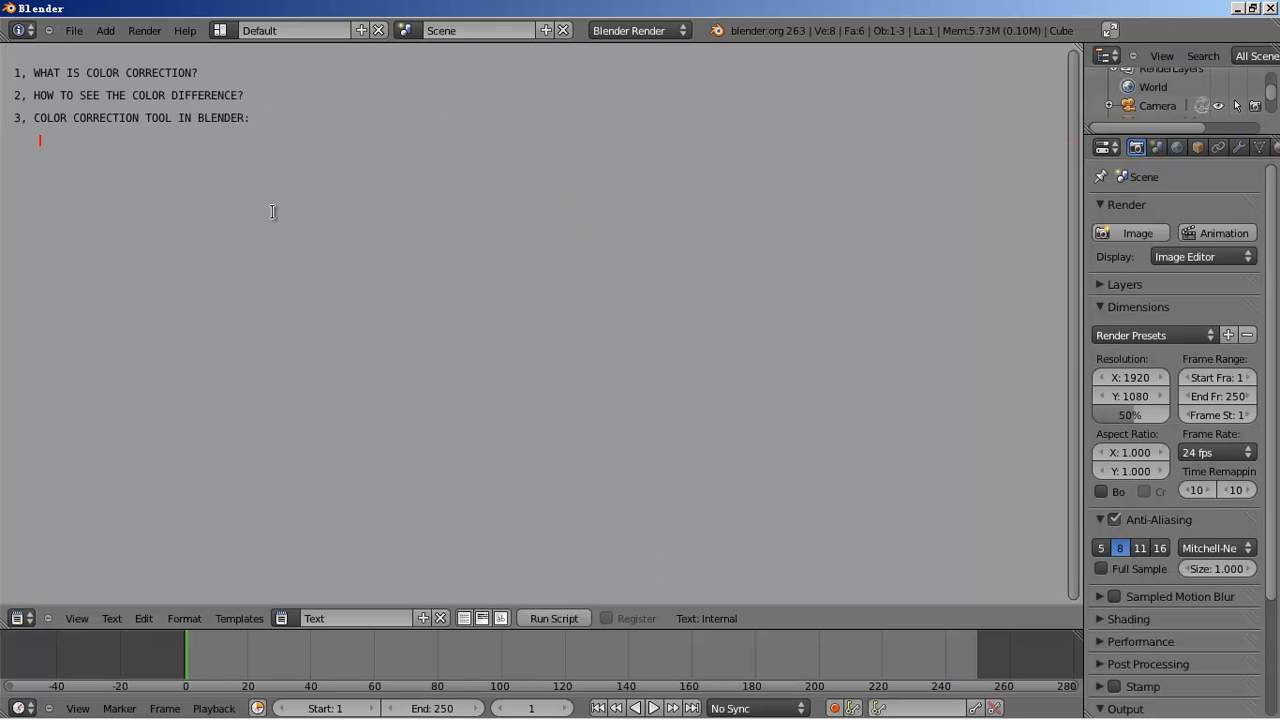
# - Switch to the Video Editing layout and fit the whole sequence into view
pyautogui.click(224, 31)
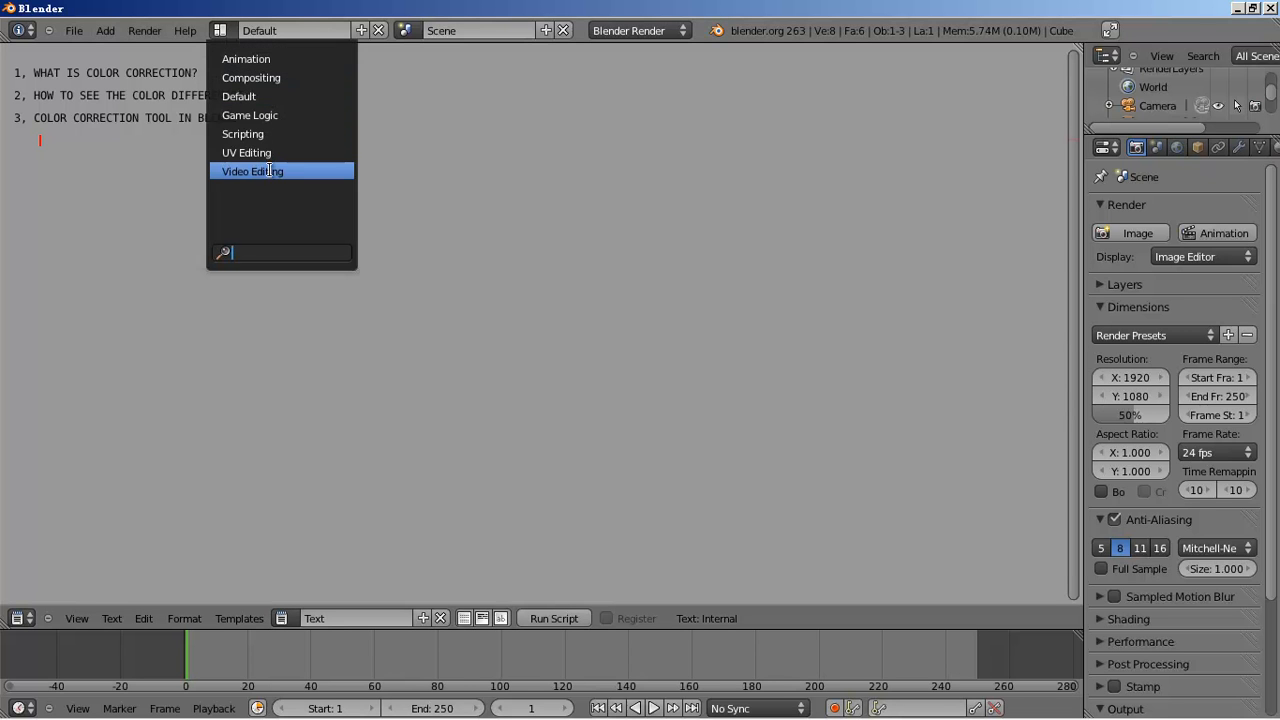
pyautogui.click(308, 172)
pyautogui.press('Home')
# - Add A003C014_12050700000.exr from src/mango_footage as an image strip starting at frame 4
pyautogui.hotkey('shift', 'a')
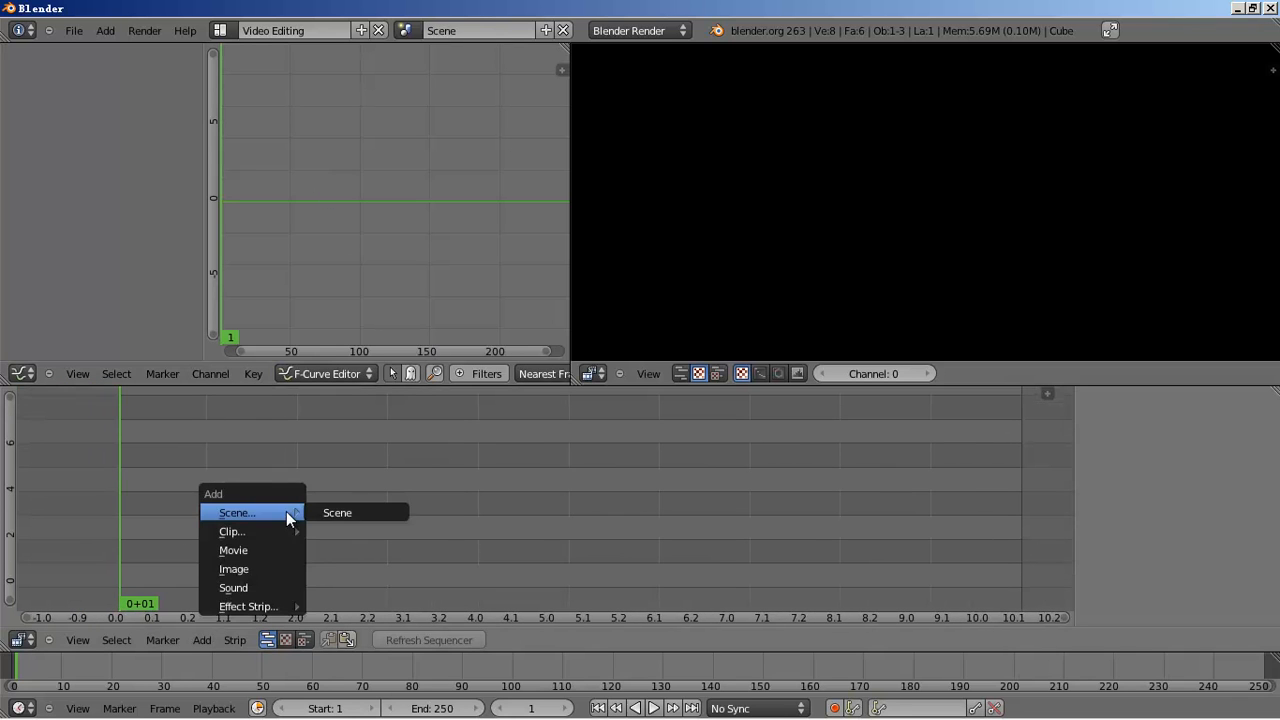
pyautogui.click(274, 568)
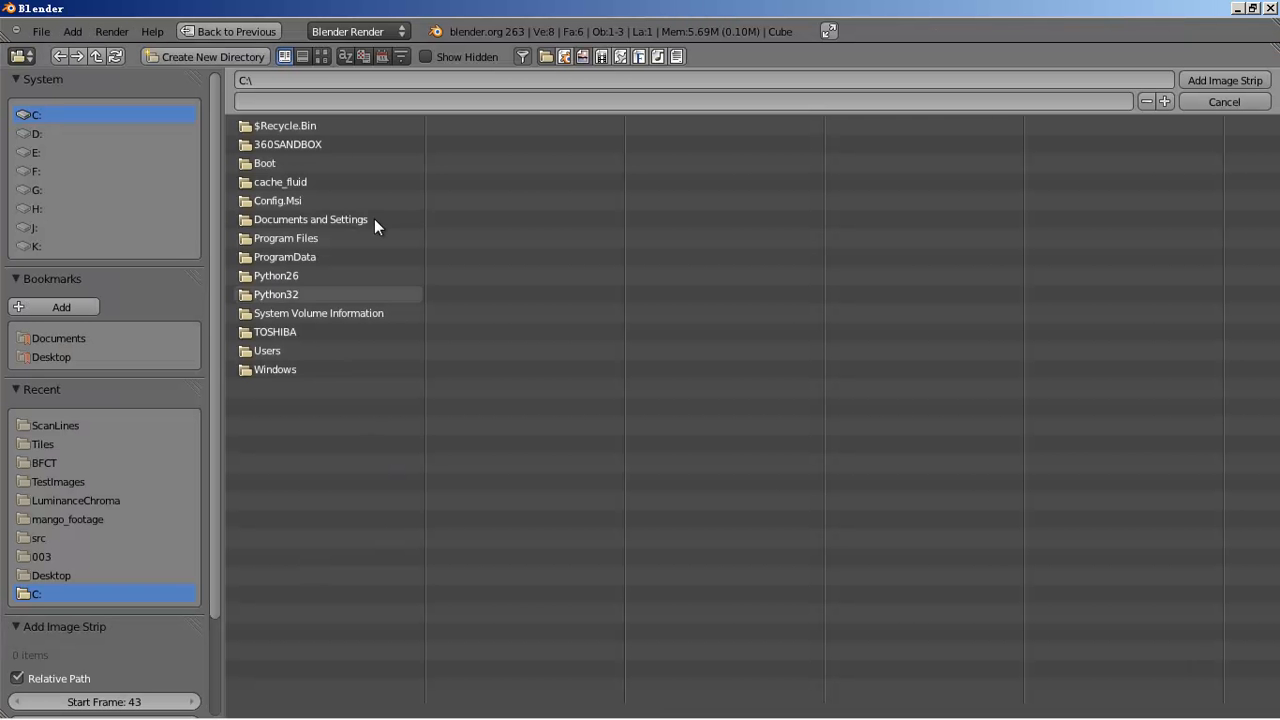
pyautogui.click(50, 462)
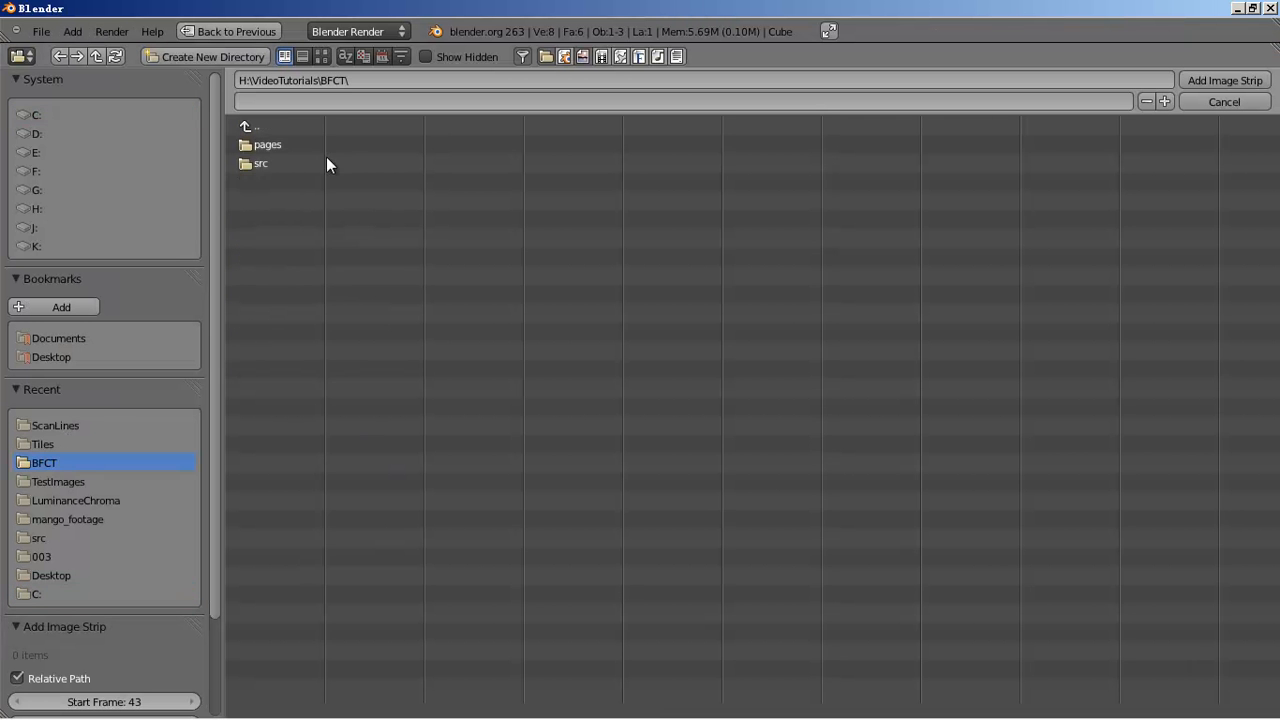
pyautogui.click(270, 162)
pyautogui.click(298, 141)
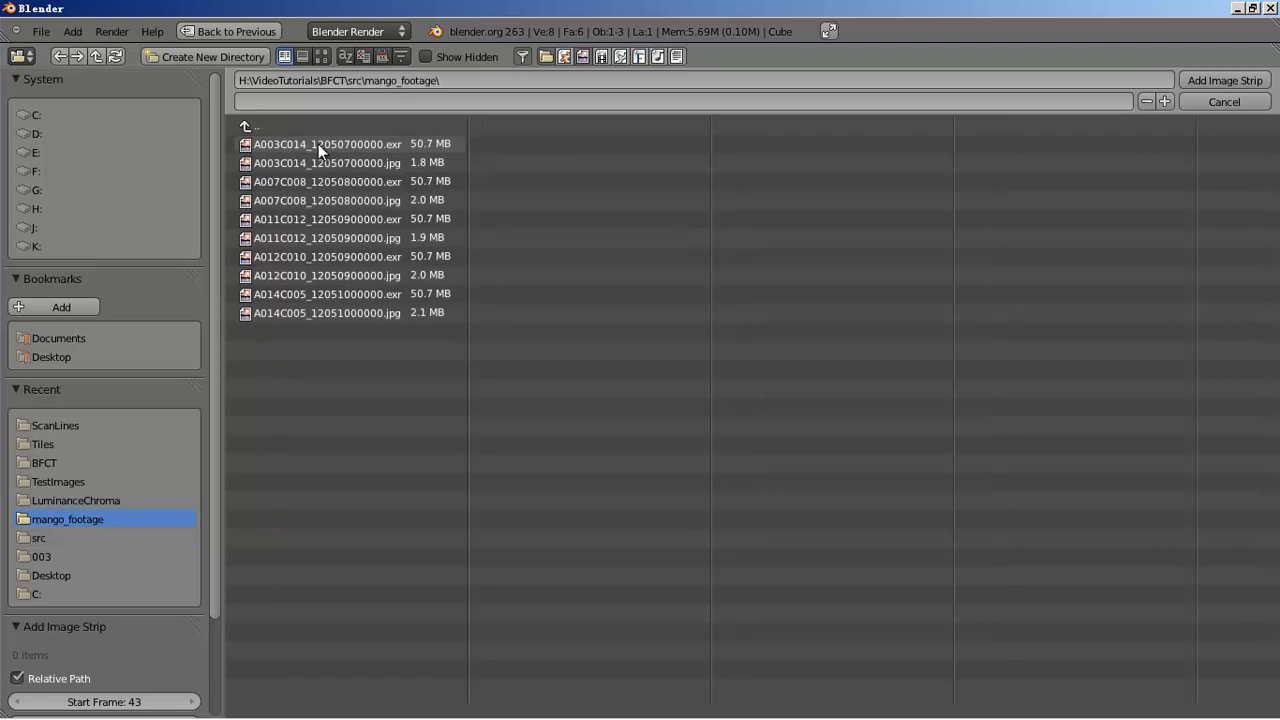
pyautogui.click(324, 57)
pyautogui.click(410, 186)
pyautogui.click(1226, 80)
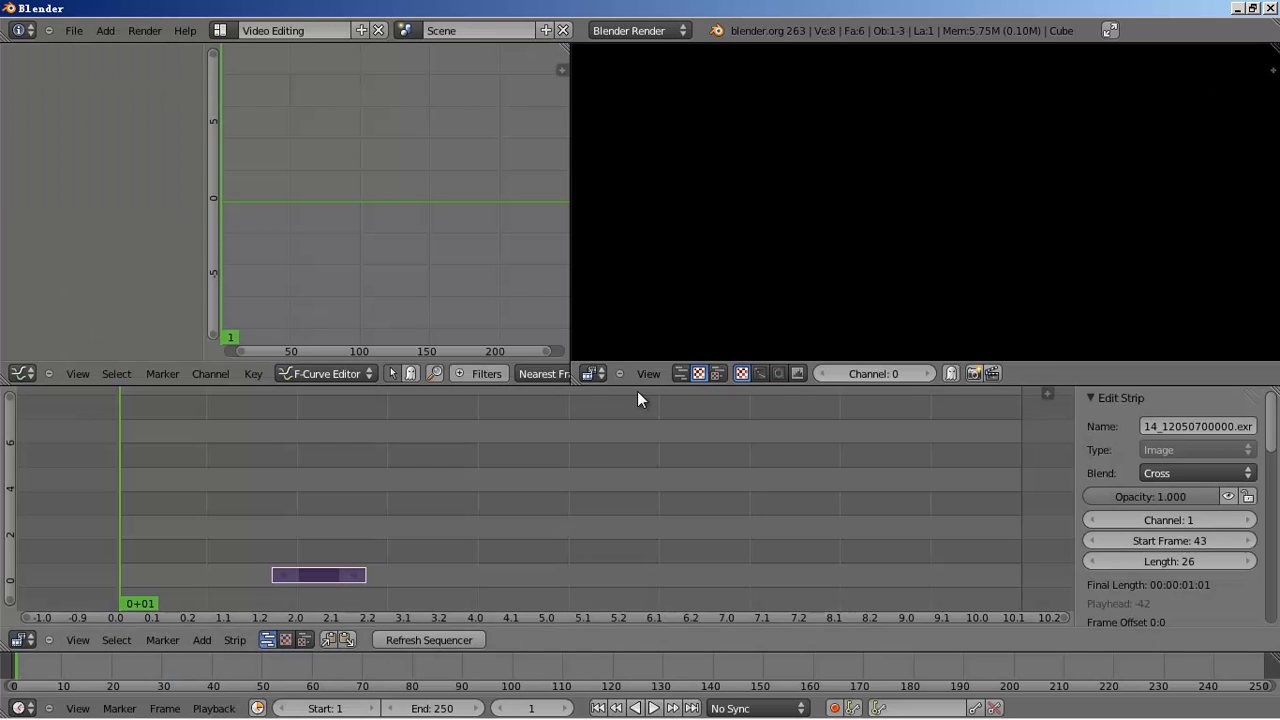
pyautogui.click(242, 515)
# - Scrub the playhead to frame 12, centre the preview image, and widen the upper-left area
pyautogui.moveTo(107, 535); pyautogui.dragTo(143, 535)
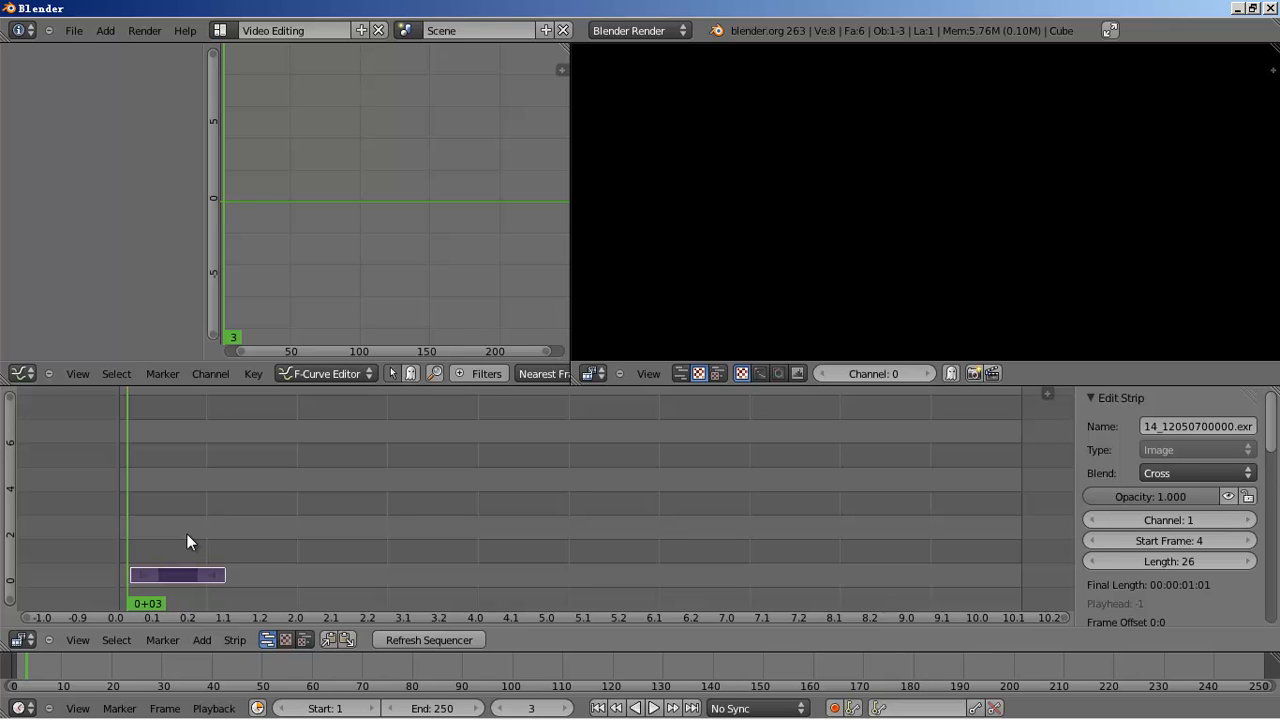
pyautogui.press('Right')
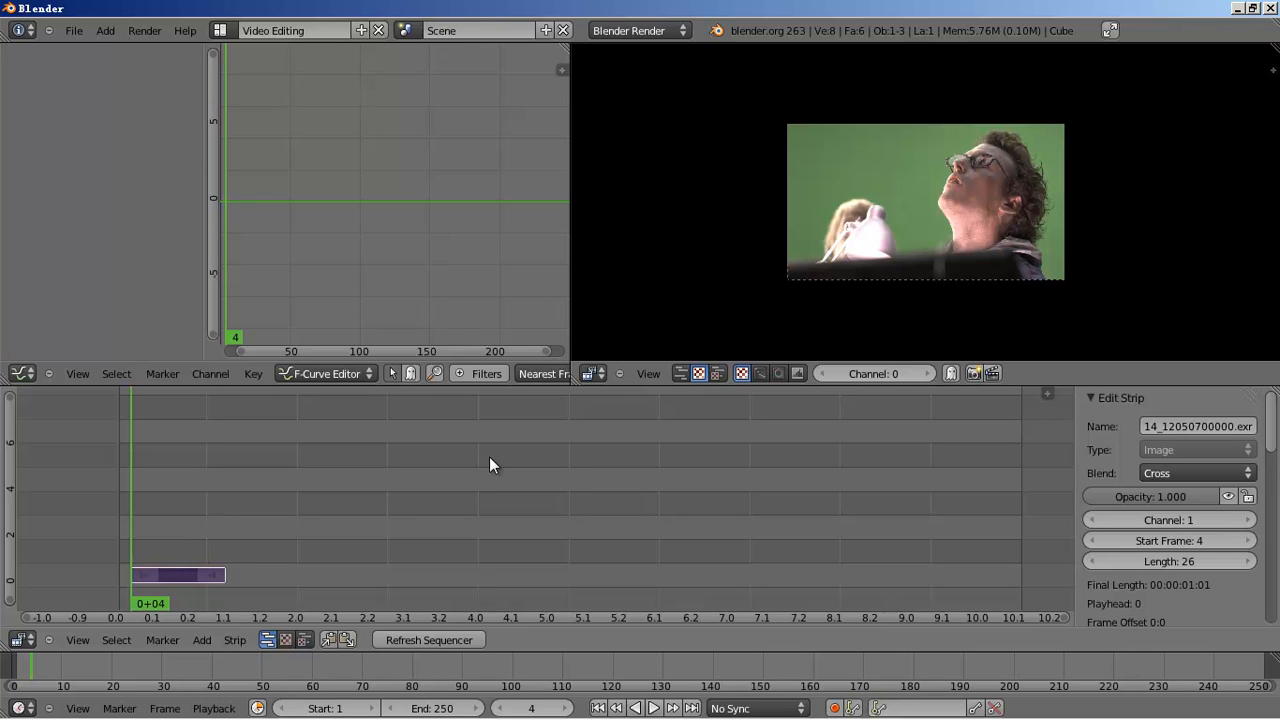
pyautogui.click(268, 508)
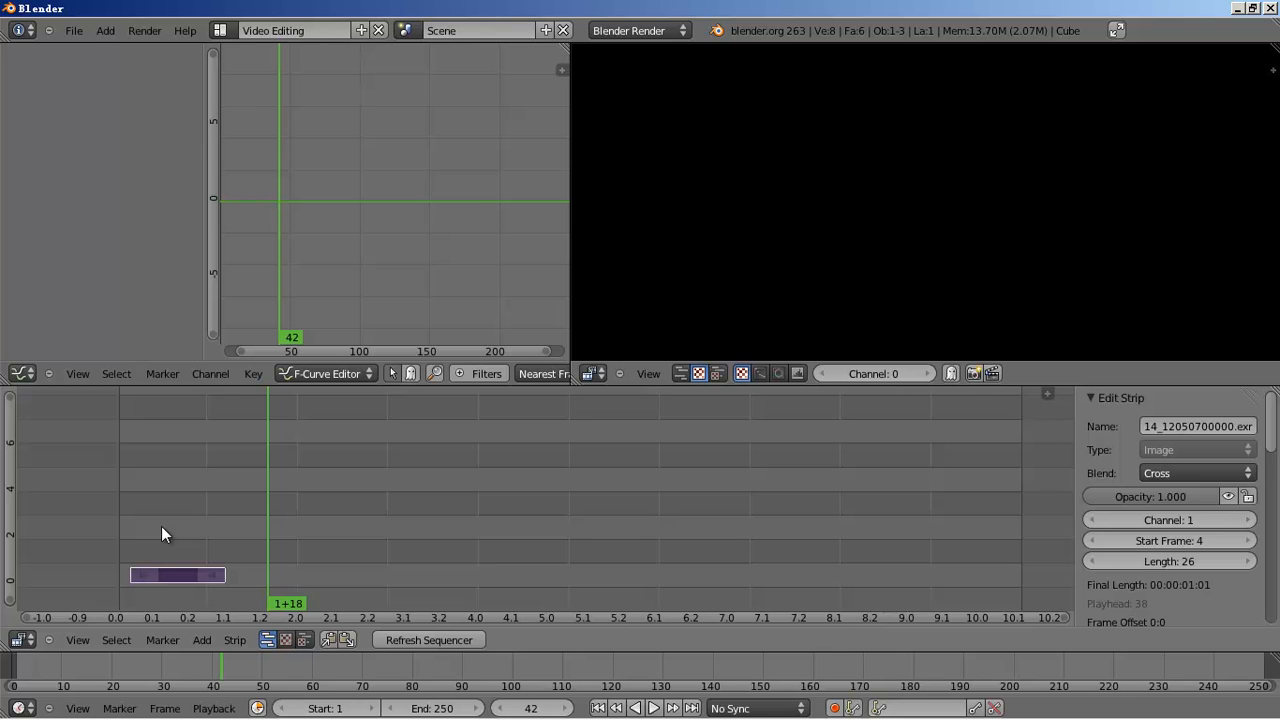
pyautogui.press('Down')
pyautogui.press('Down')
pyautogui.press('Down')
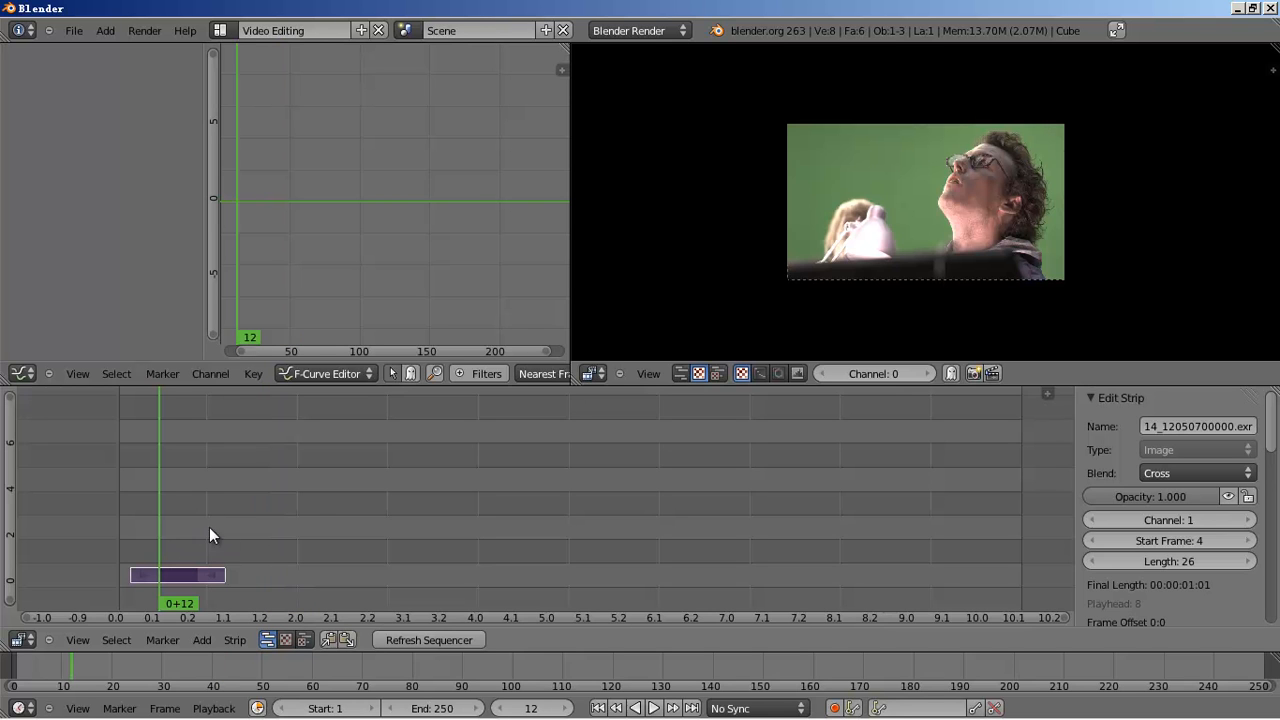
pyautogui.scroll(3, 885, 265)
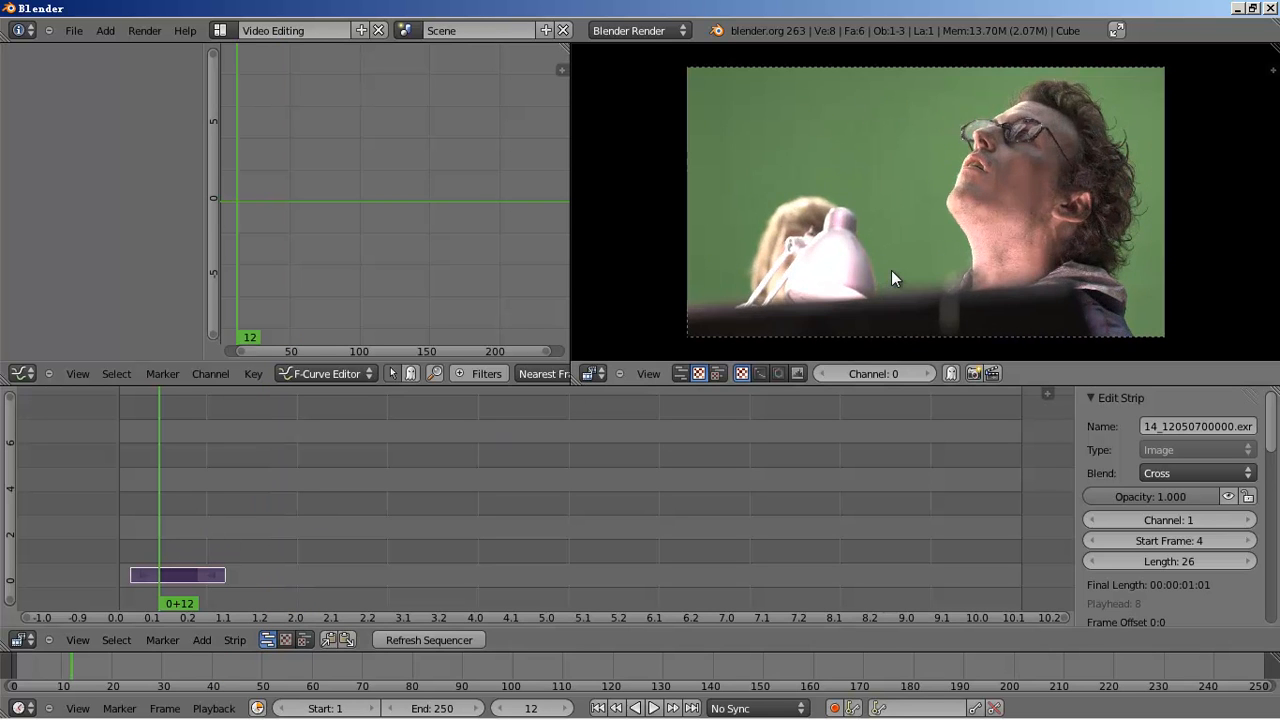
pyautogui.scroll(1, 891, 270)
pyautogui.moveTo(891, 270); pyautogui.dragTo(991, 287, button='middle')
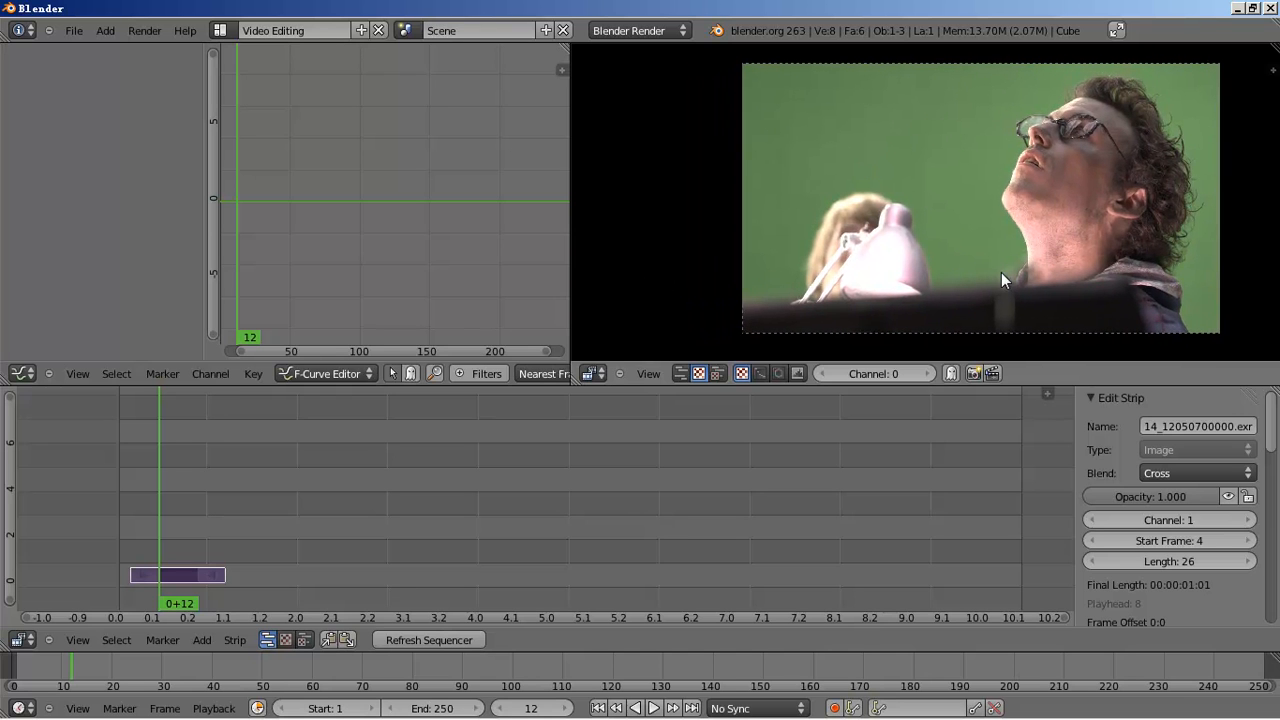
pyautogui.moveTo(932, 267); pyautogui.dragTo(852, 270, button='middle')
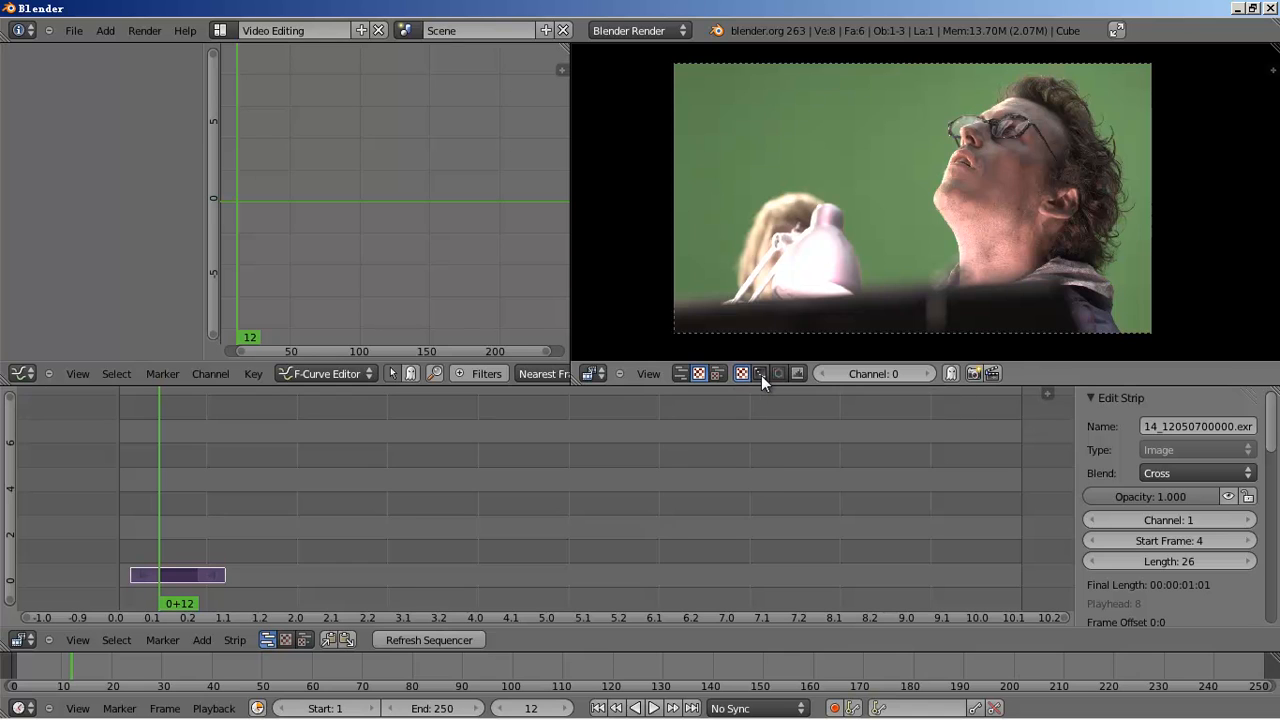
pyautogui.moveTo(570, 213); pyautogui.dragTo(736, 209)
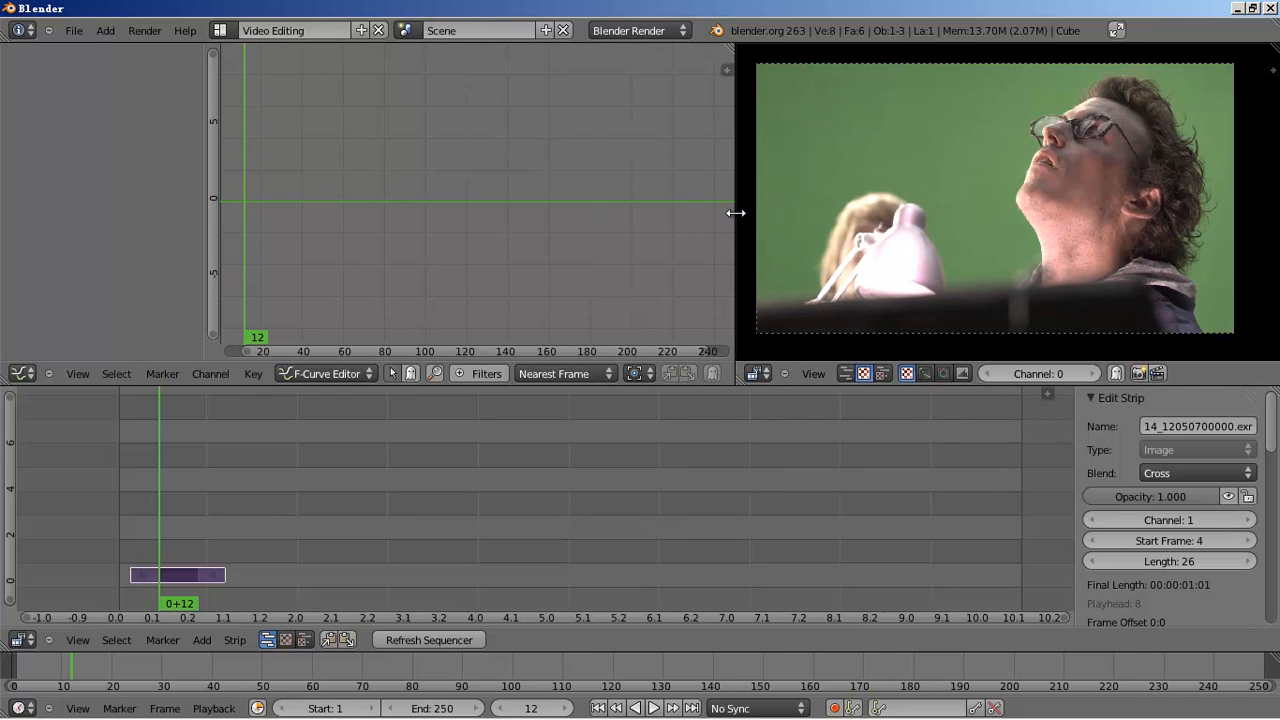
# - Turn the upper-left area into a Video Sequence Editor preview showing the frame's waveform
pyautogui.click(22, 373)
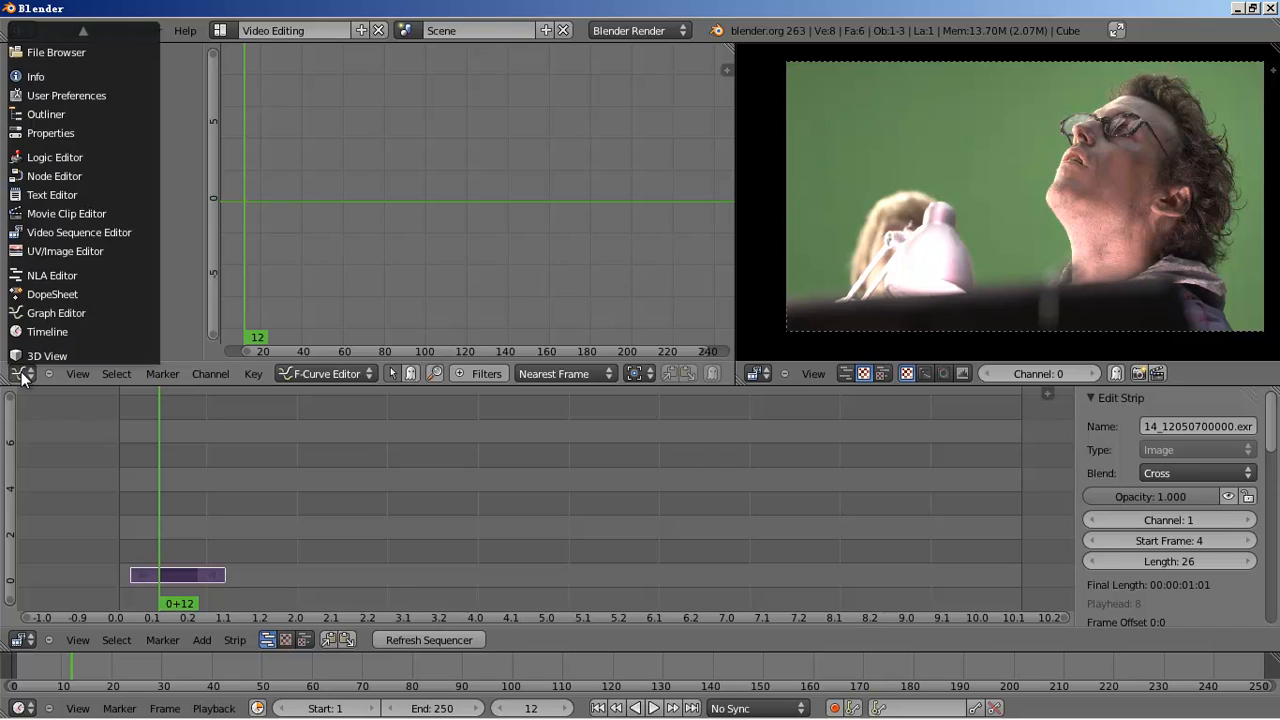
pyautogui.click(86, 233)
pyautogui.click(282, 375)
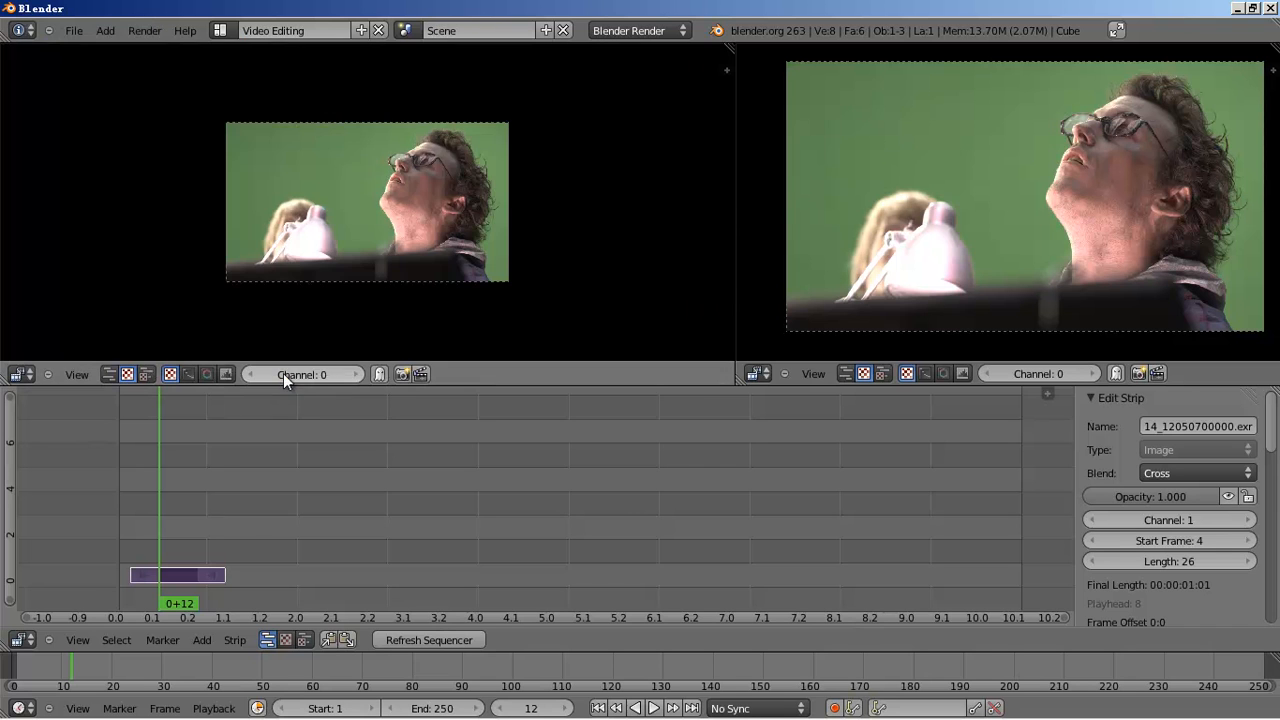
pyautogui.click(189, 375)
pyautogui.scroll(4, 490, 250)
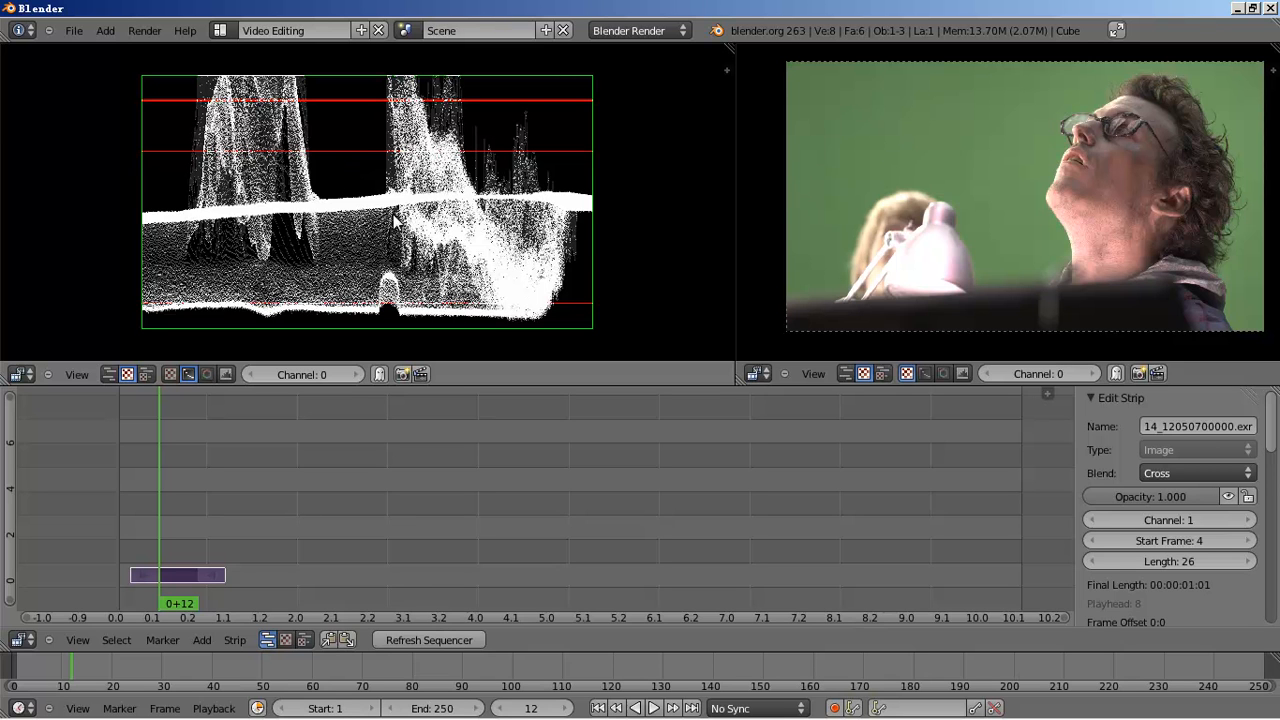
pyautogui.moveTo(372, 249); pyautogui.dragTo(256, 247, button='middle')
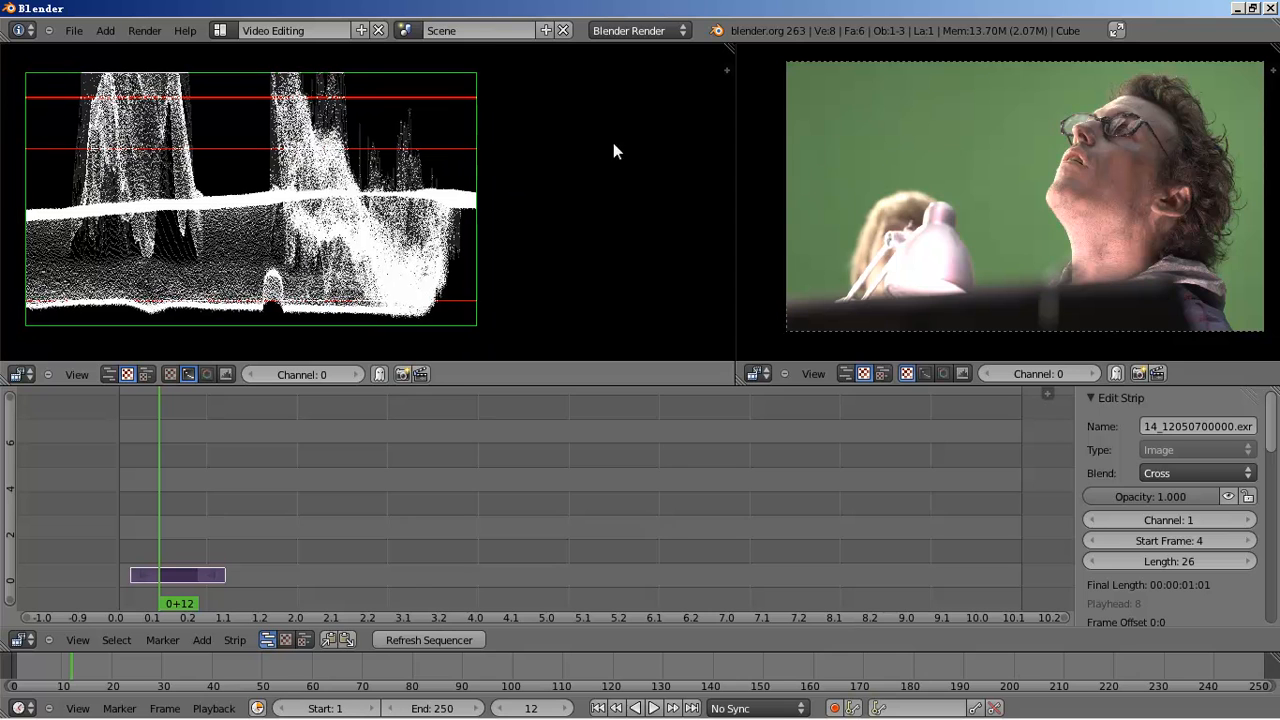
# - Split the waveform area and show a vectorscope in the new middle view, then arrange the scopes
pyautogui.moveTo(734, 46); pyautogui.dragTo(391, 51)
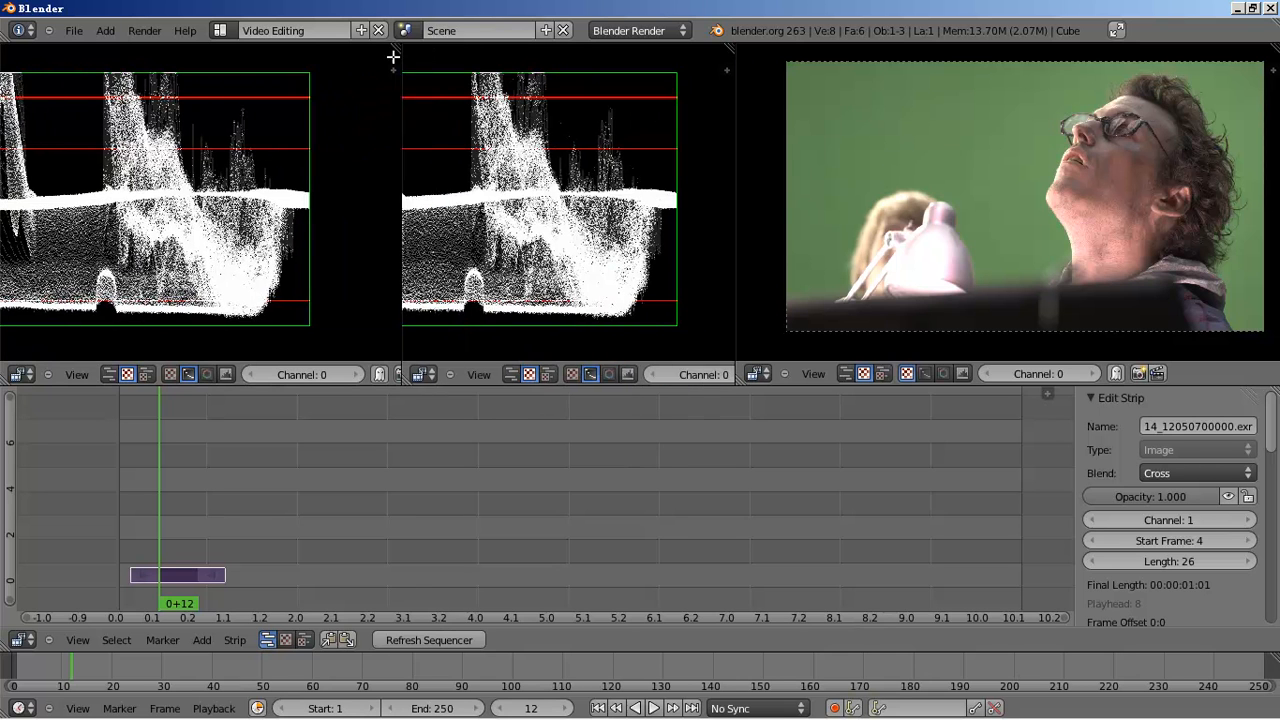
pyautogui.click(598, 375)
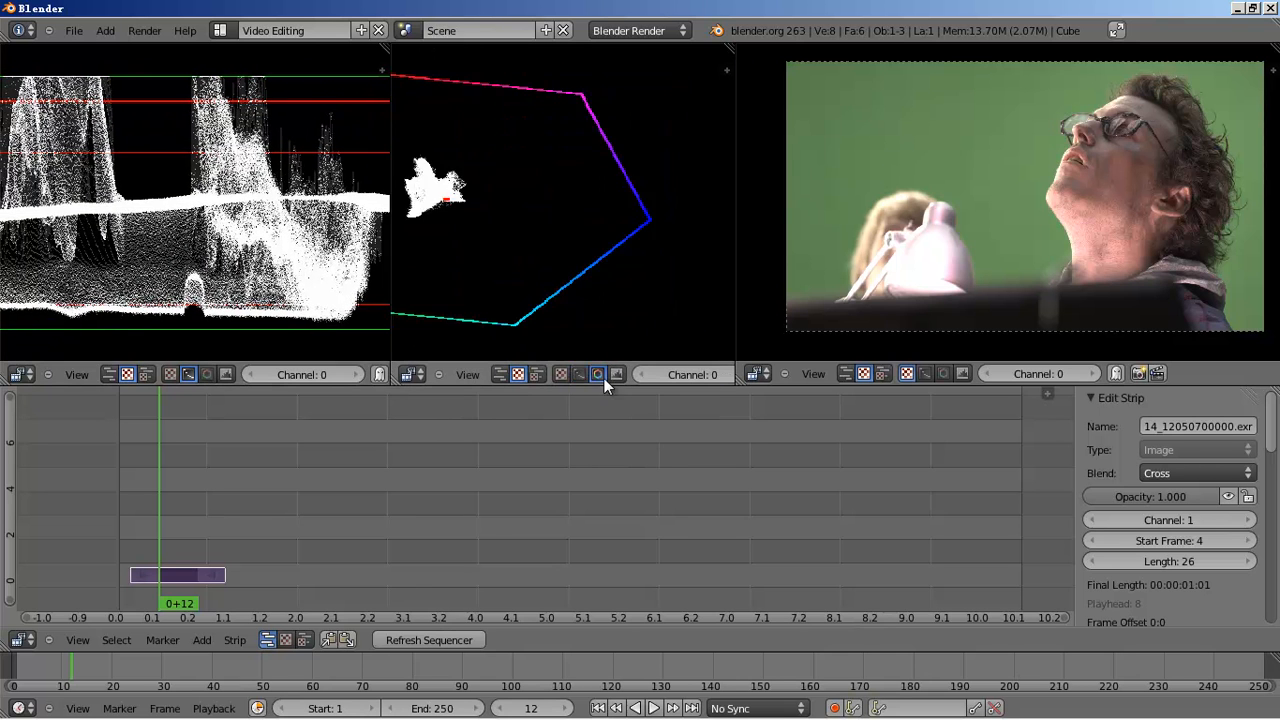
pyautogui.moveTo(571, 203); pyautogui.dragTo(601, 209, button='middle')
pyautogui.scroll(-1, 603, 217)
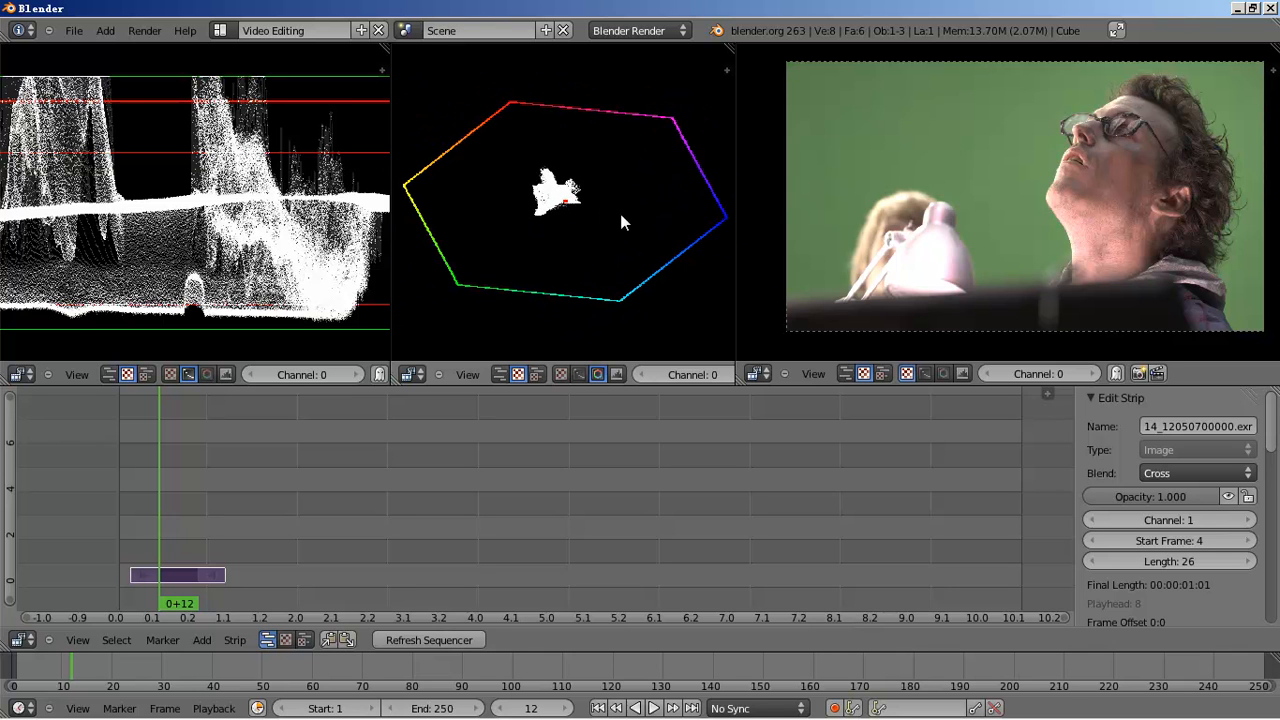
pyautogui.scroll(-2, 262, 230)
pyautogui.moveTo(257, 229); pyautogui.dragTo(295, 240, button='middle')
pyautogui.scroll(-1, 600, 258)
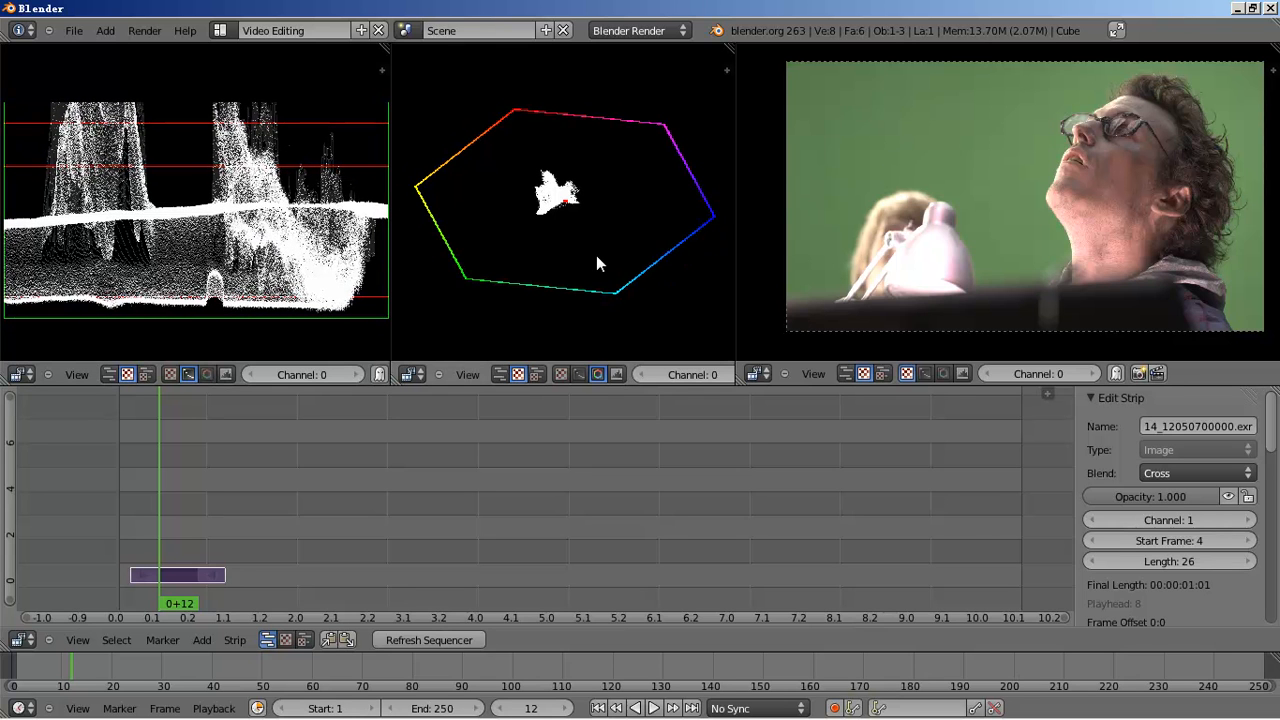
pyautogui.scroll(1, 597, 258)
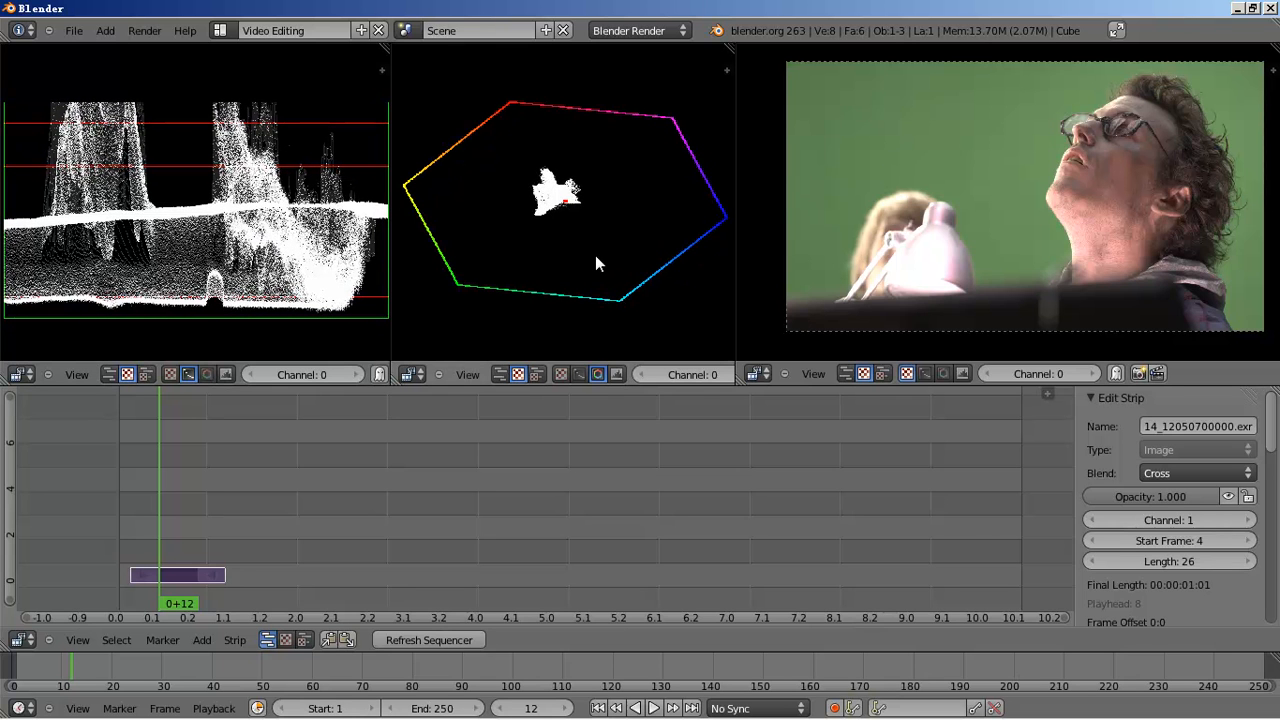
pyautogui.moveTo(968, 236); pyautogui.dragTo(960, 237, button='middle')
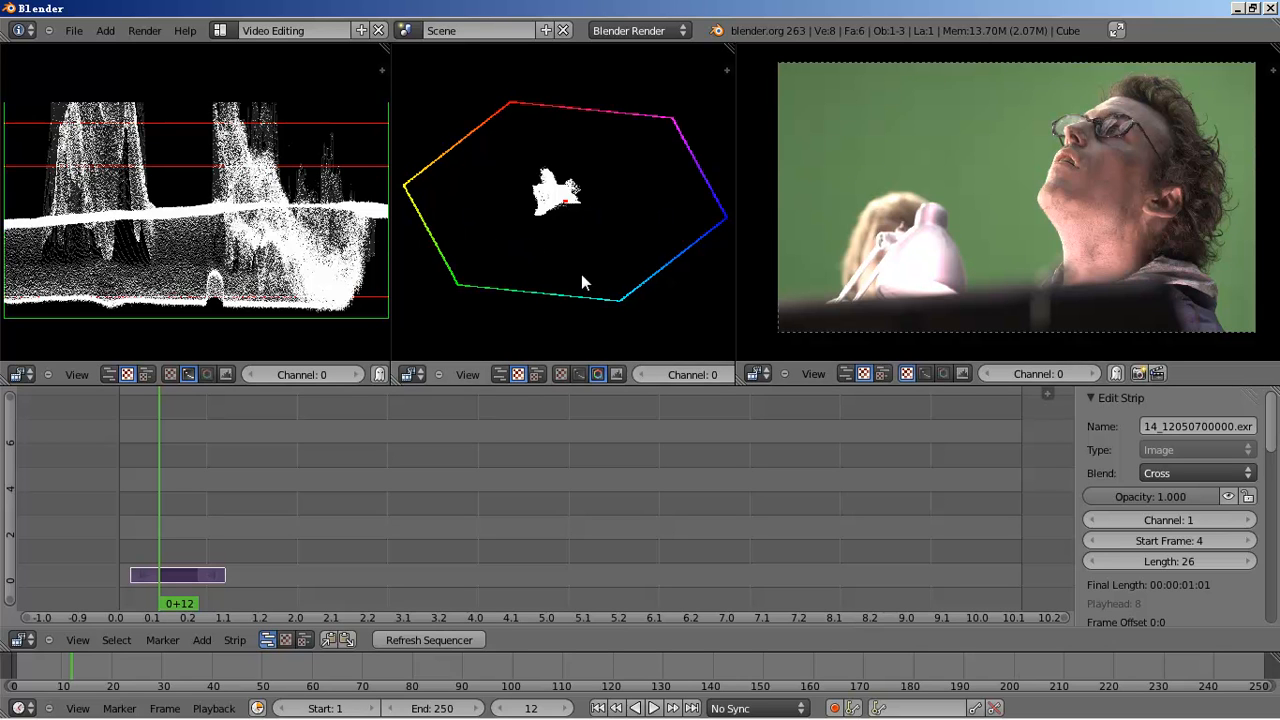
pyautogui.moveTo(392, 97); pyautogui.dragTo(424, 97)
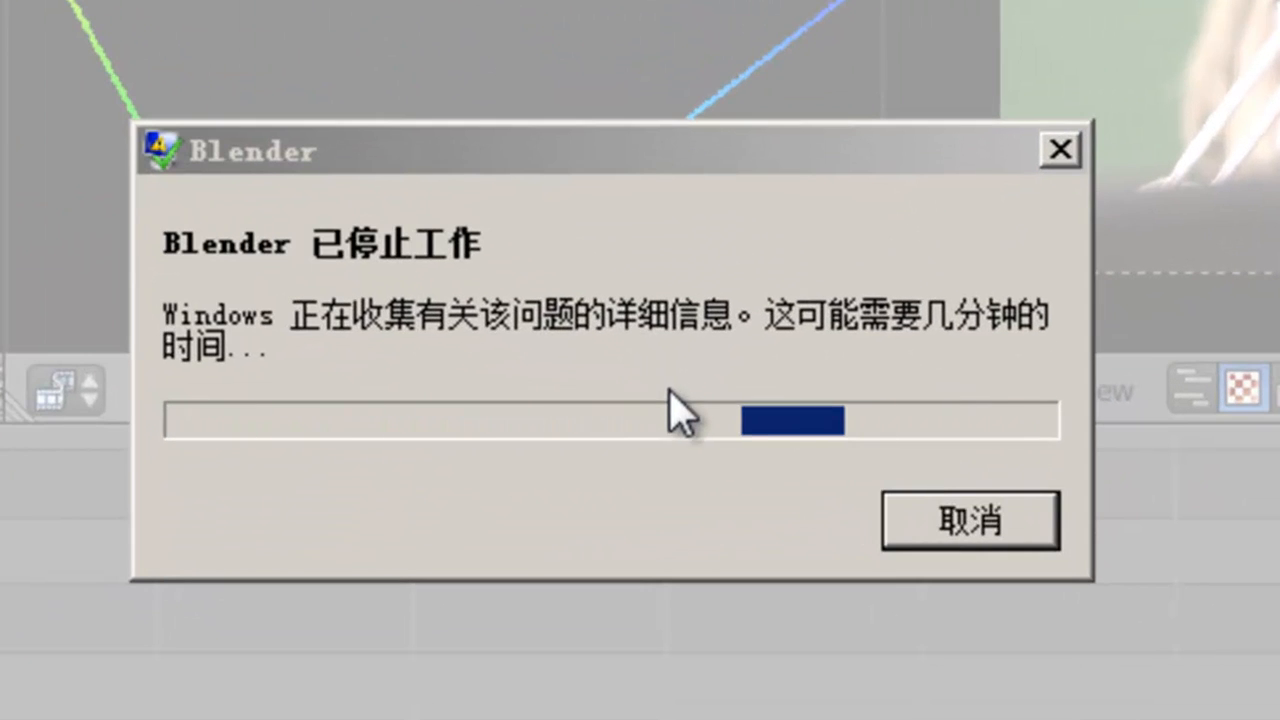
# - Click Cancel (取消) on the Windows crash report dialog
pyautogui.click(1003, 528)
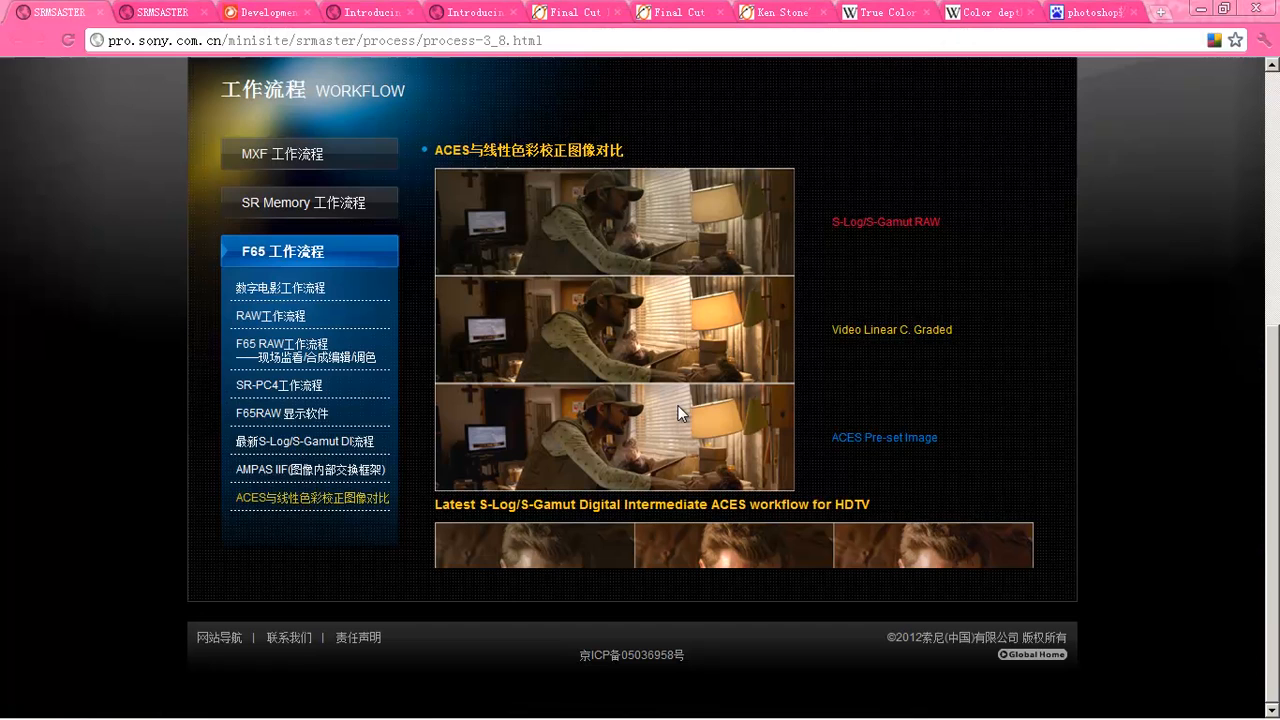
# - View Photoshop's EXR and JPG images, minimise Photoshop, and relaunch Blender from its desktop icon
pyautogui.moveTo(542, 716)
pyautogui.click(105, 708)
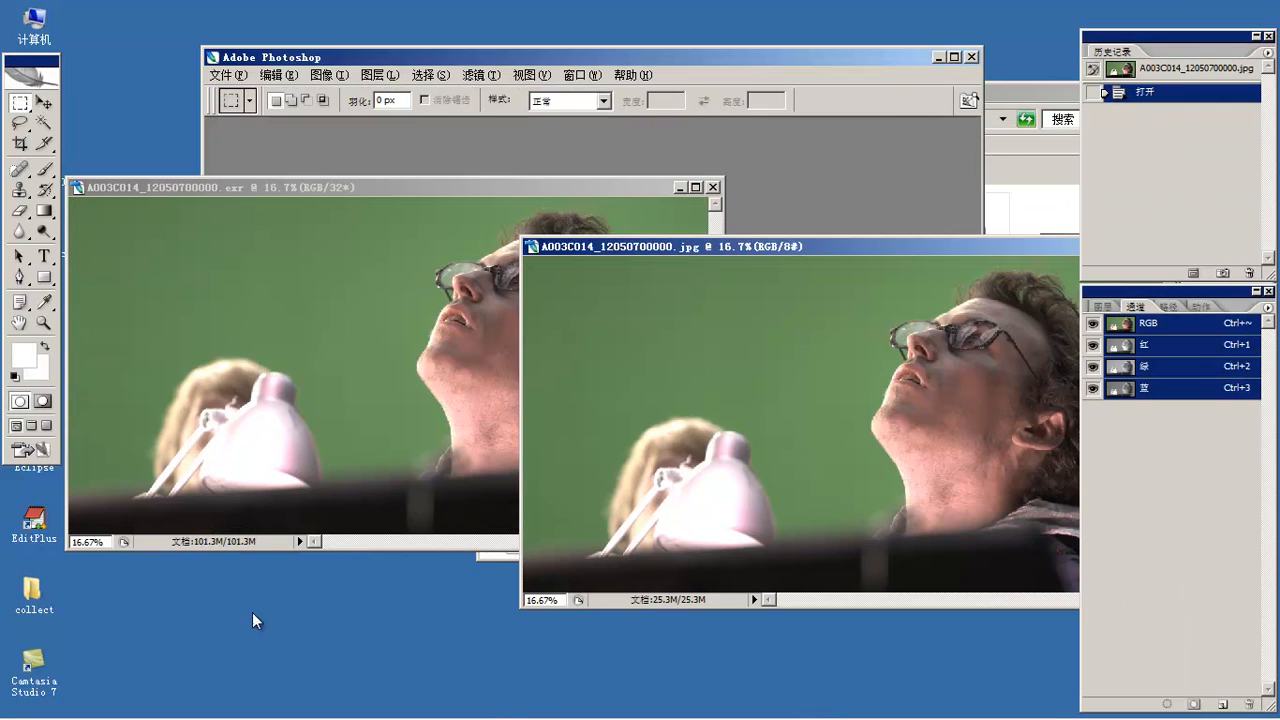
pyautogui.click(312, 708)
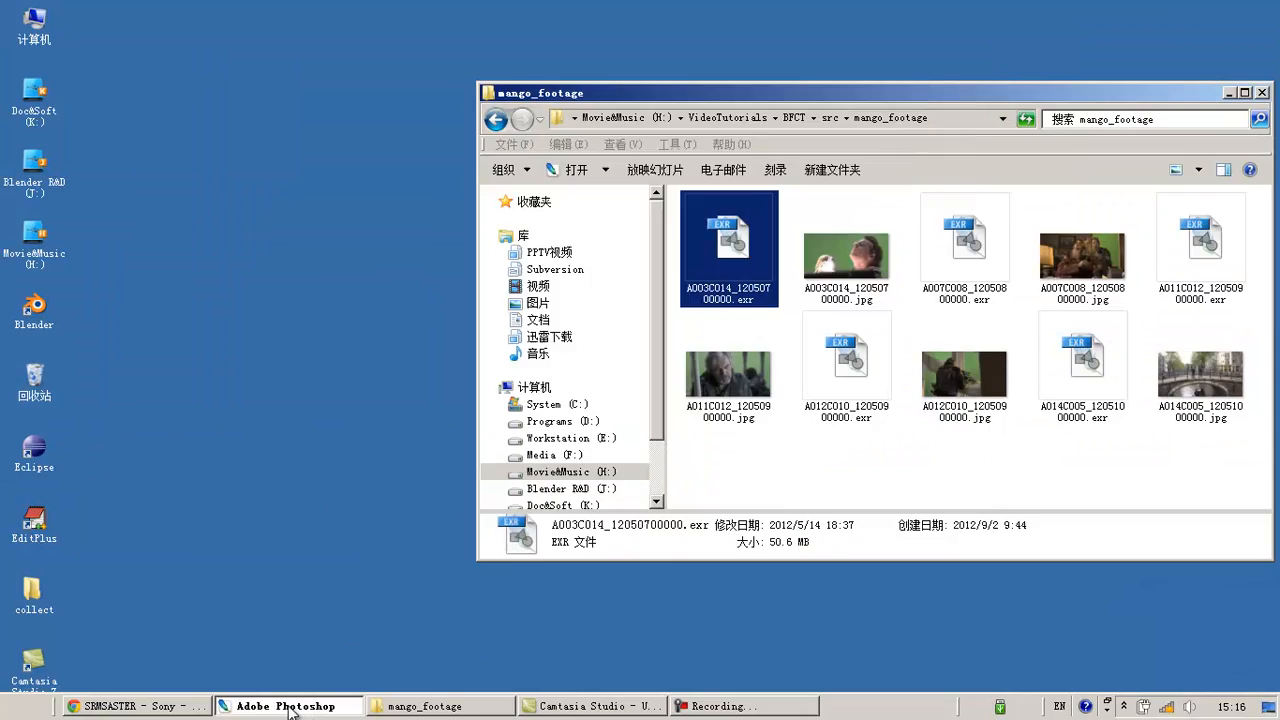
pyautogui.doubleClick(41, 309)
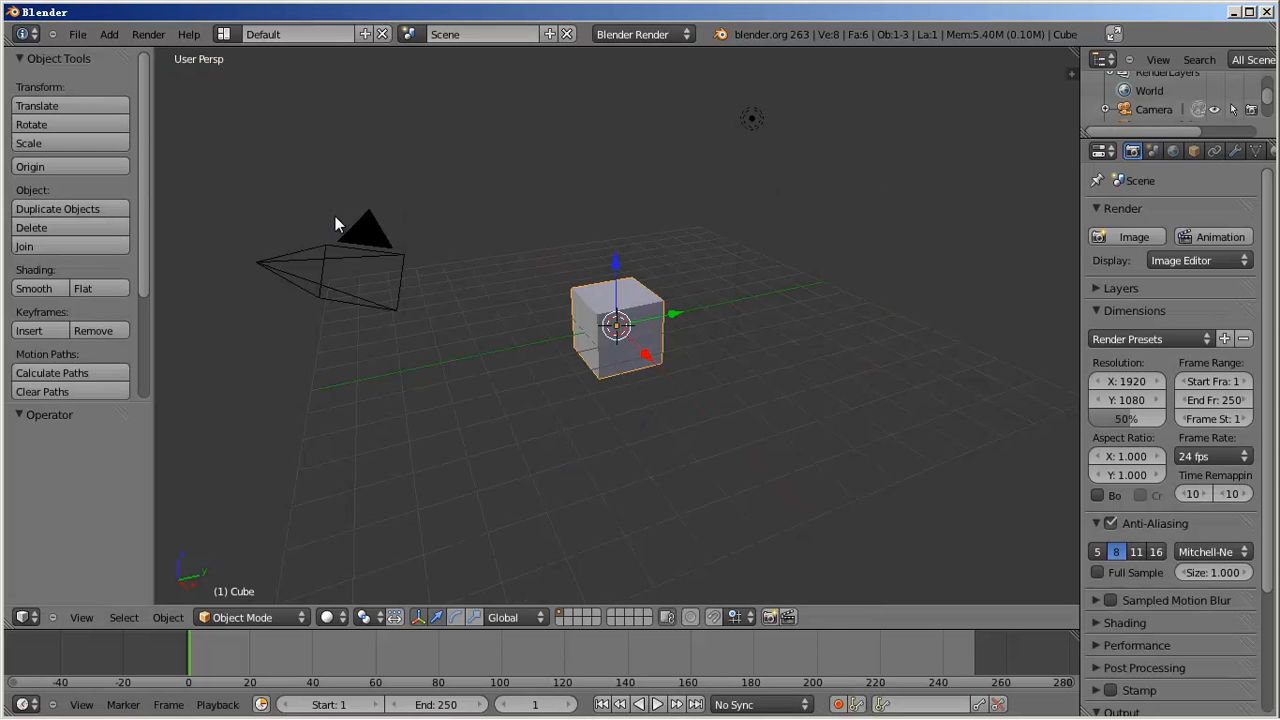
# - In the Video Editing layout, add windy-sunset.avi from the src folder as a movie strip
pyautogui.click(226, 36)
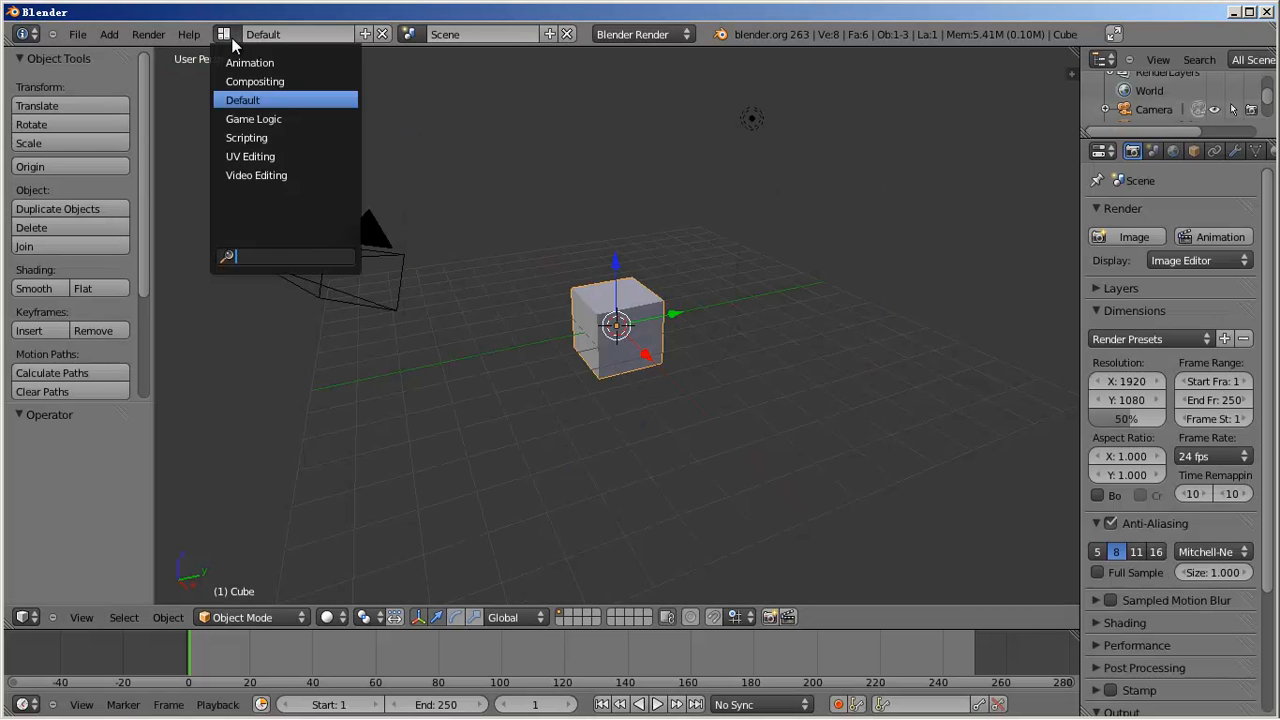
pyautogui.click(256, 175)
pyautogui.hotkey('shift', 'a')
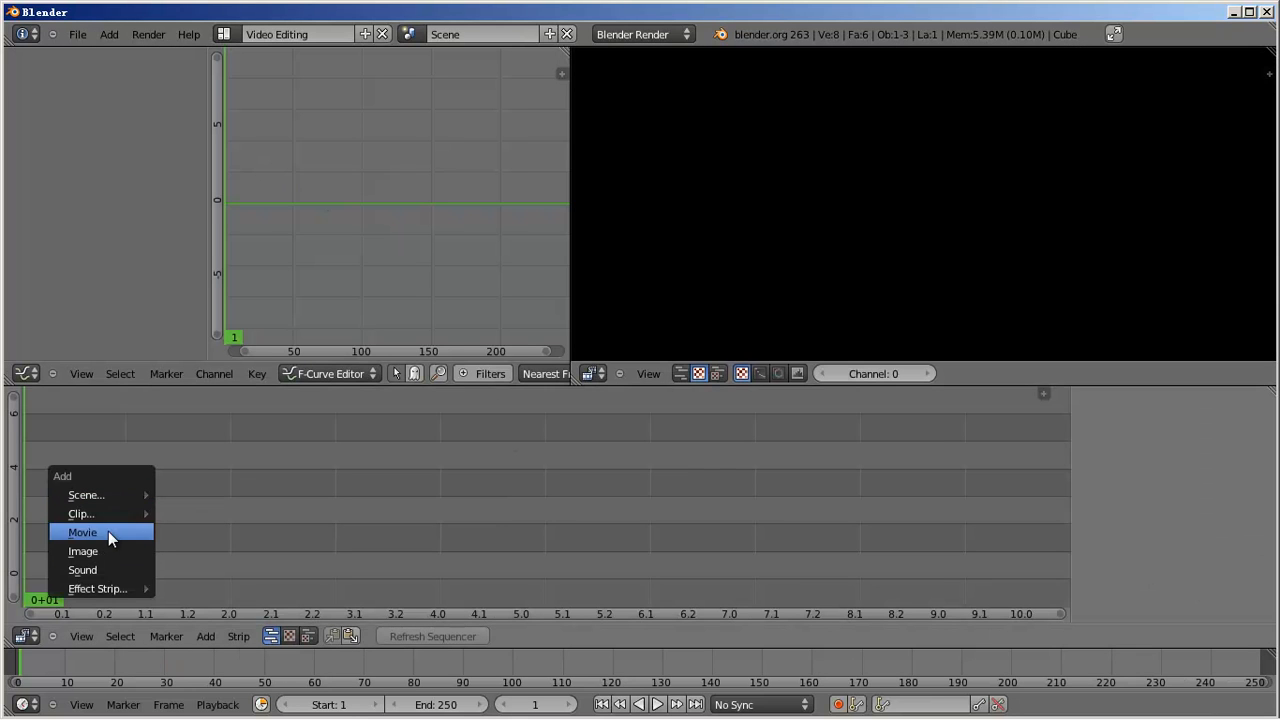
pyautogui.click(108, 532)
pyautogui.click(60, 429)
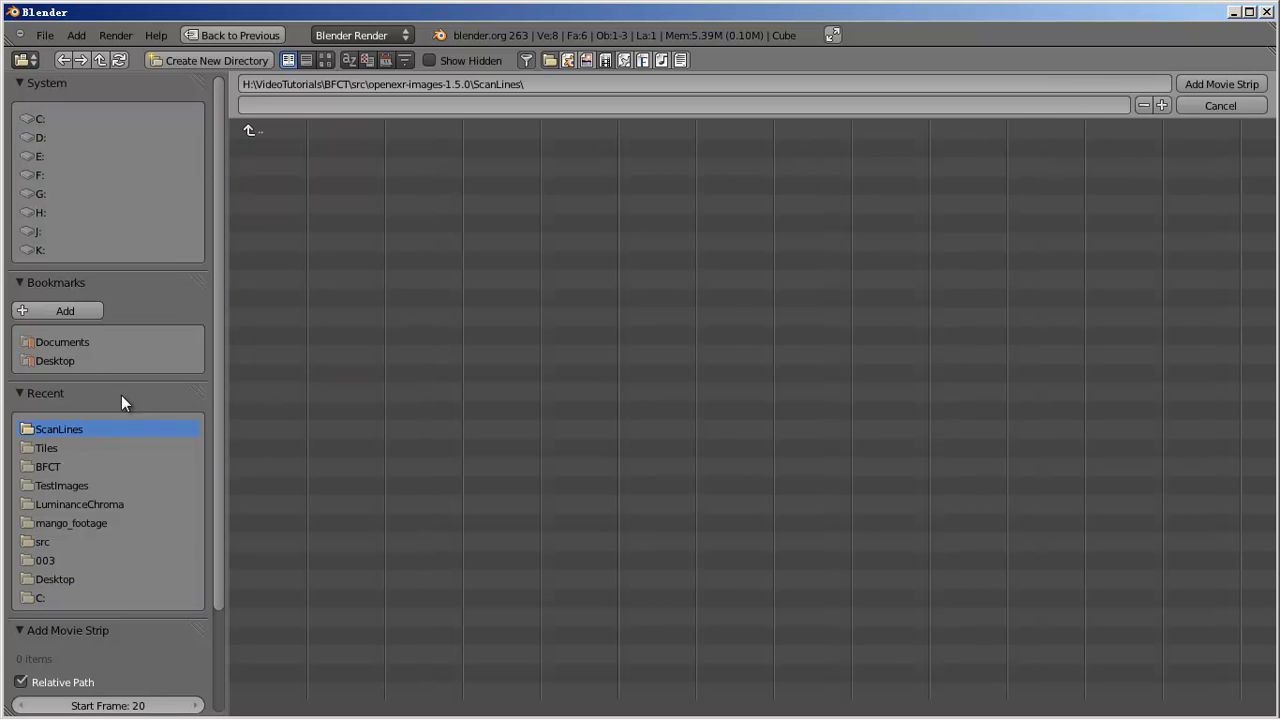
pyautogui.doubleClick(267, 138)
pyautogui.click(325, 60)
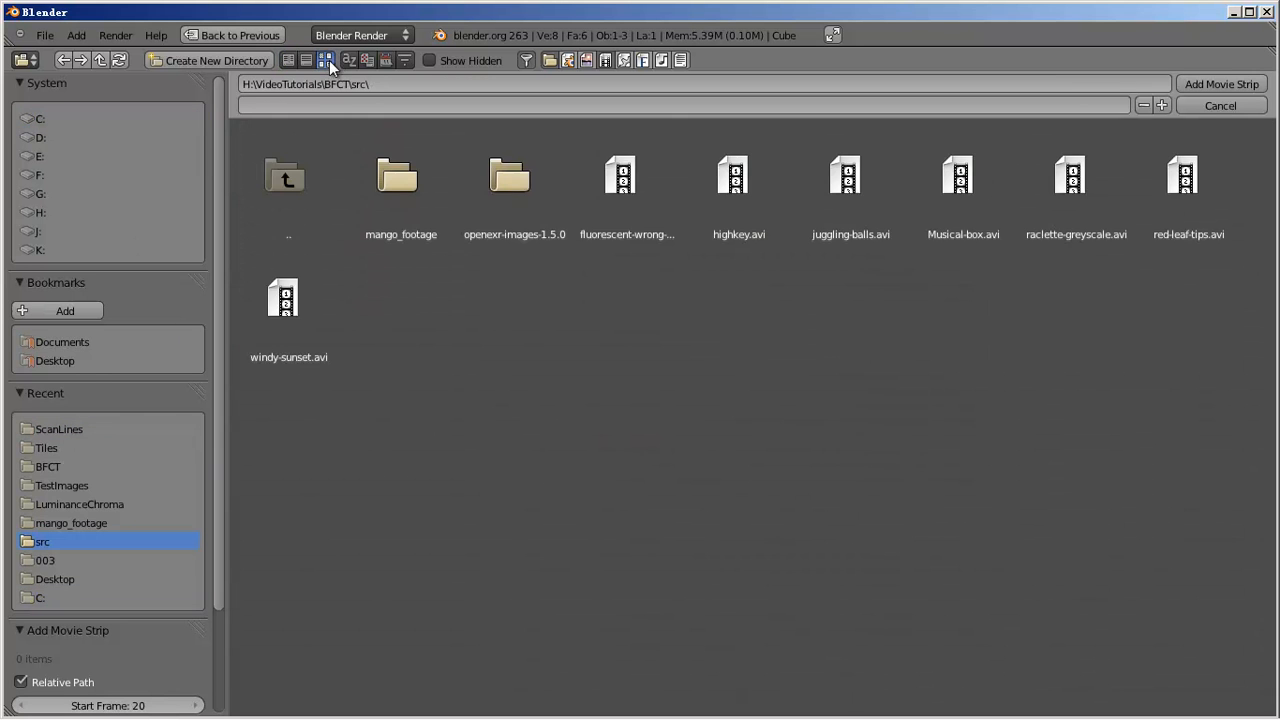
pyautogui.click(645, 171)
pyautogui.click(260, 313)
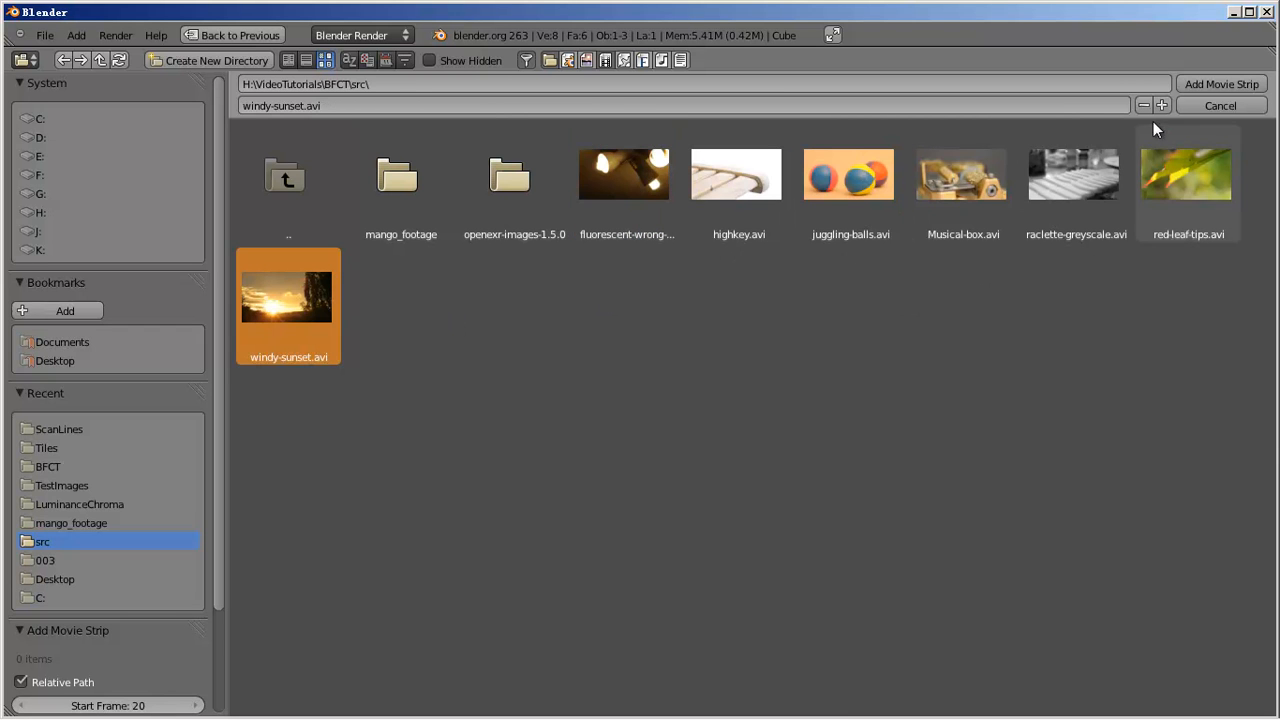
pyautogui.click(1230, 84)
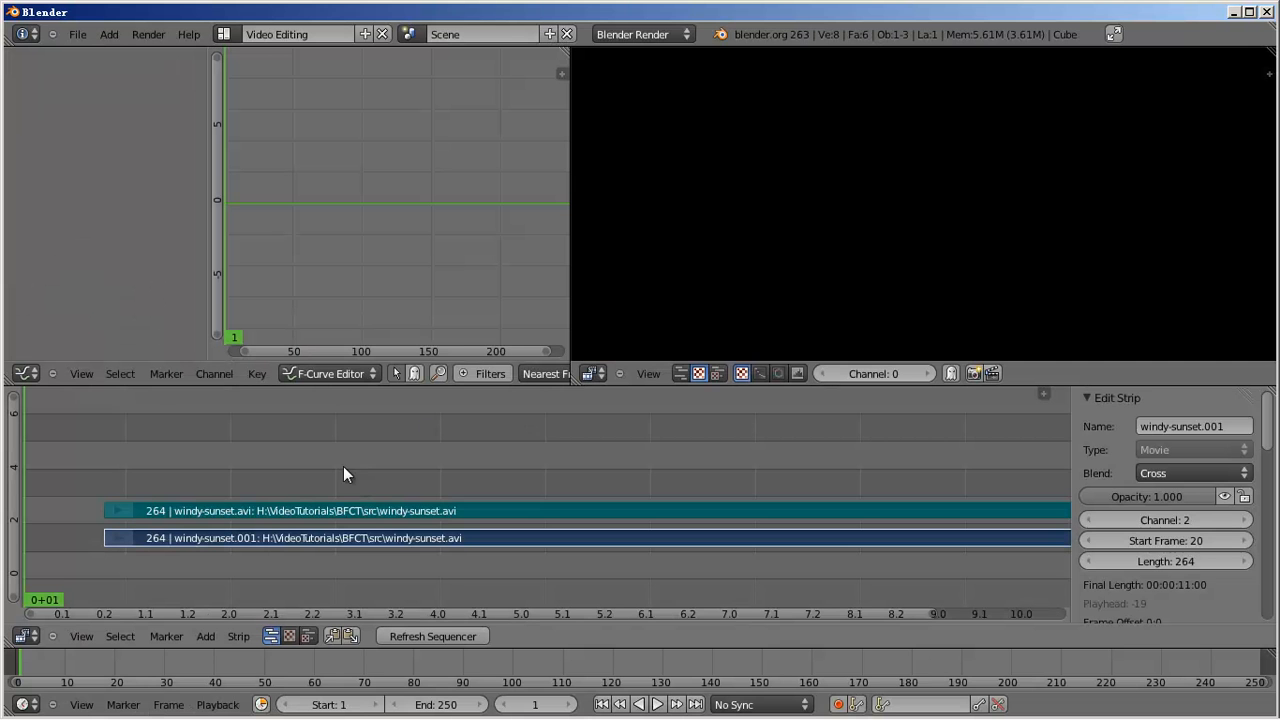
# - Scrub to frame 54, widen the upper-left area, and make it a sequencer Image Preview
pyautogui.moveTo(132, 465); pyautogui.dragTo(247, 468)
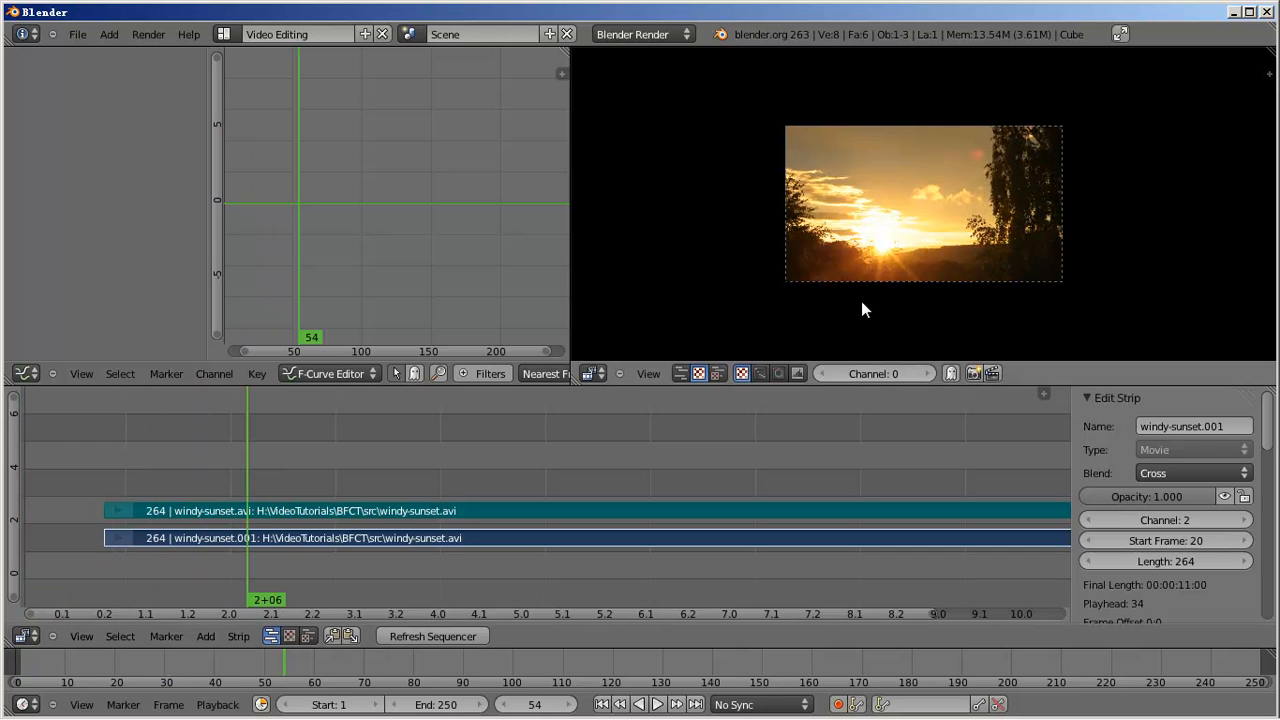
pyautogui.moveTo(1003, 250); pyautogui.dragTo(1041, 244, button='middle')
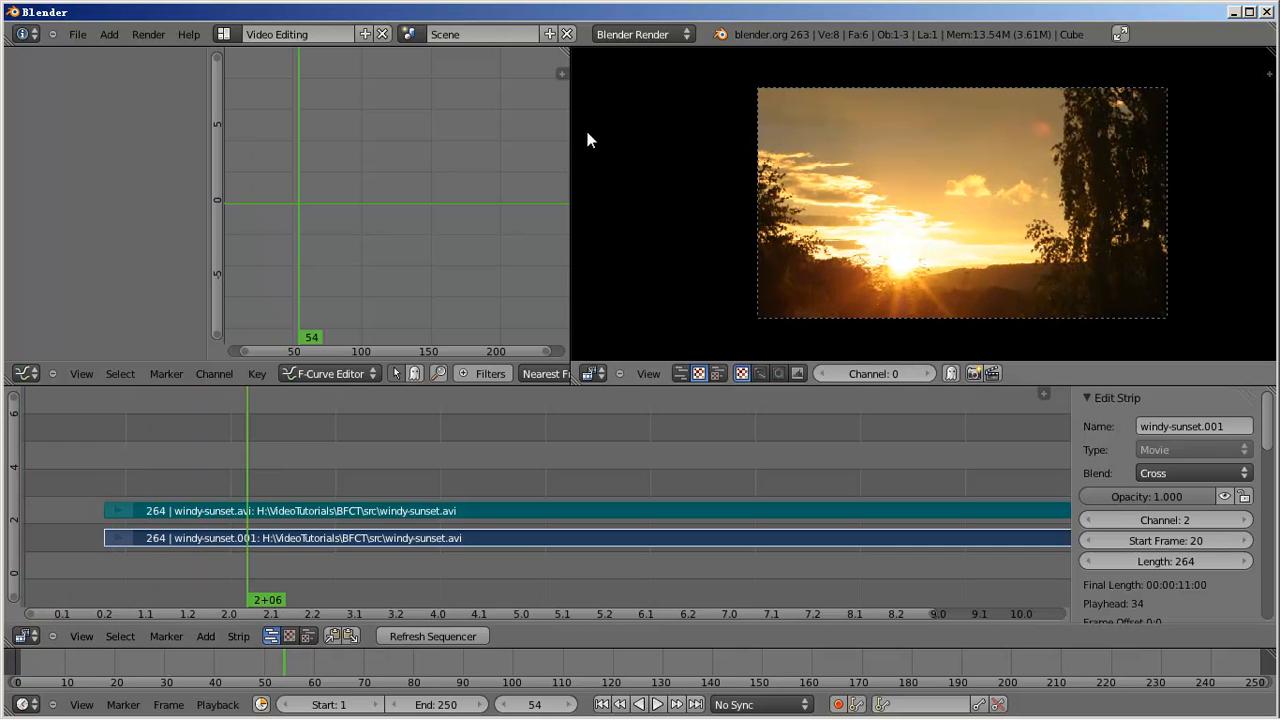
pyautogui.moveTo(571, 134); pyautogui.dragTo(810, 137)
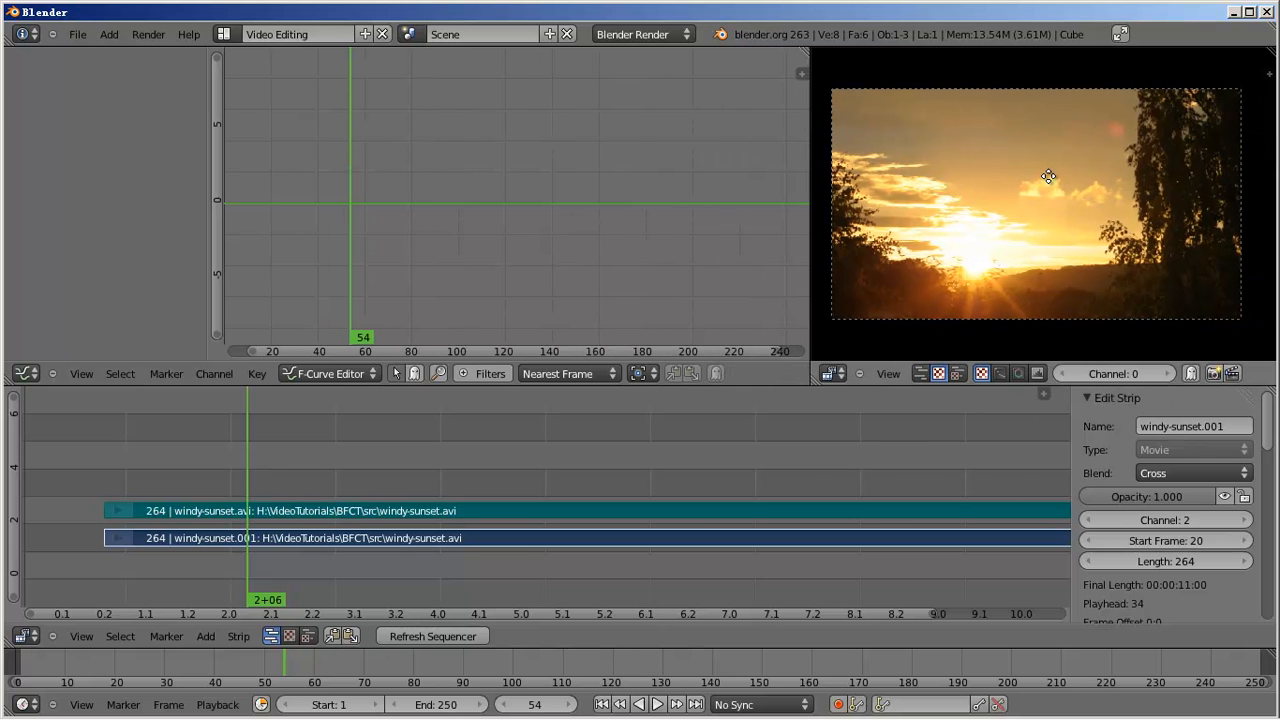
pyautogui.click(25, 373)
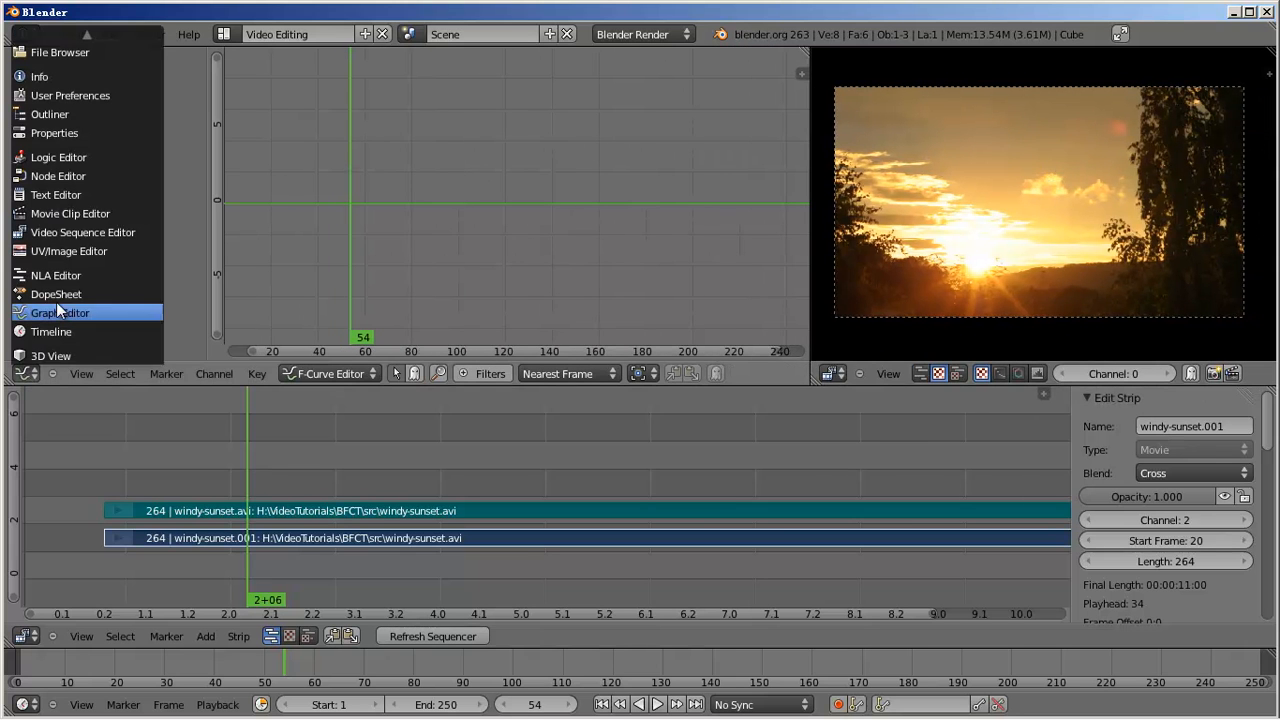
pyautogui.click(87, 232)
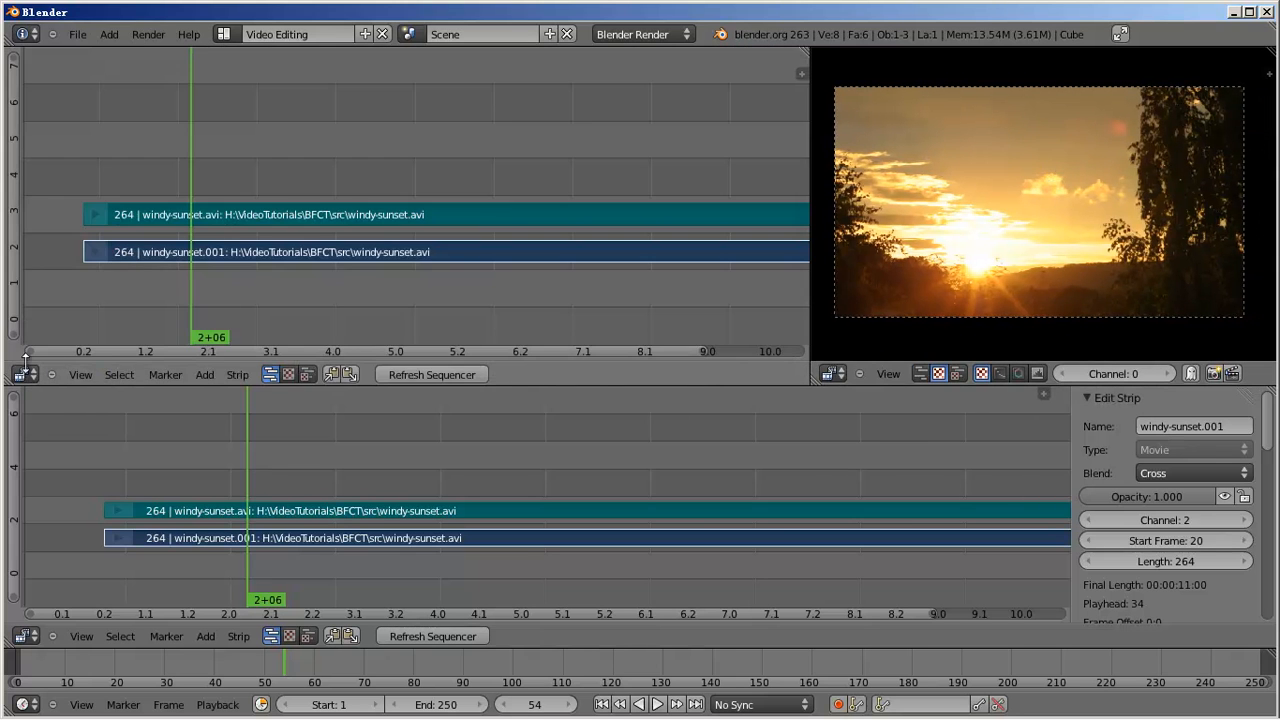
pyautogui.click(290, 374)
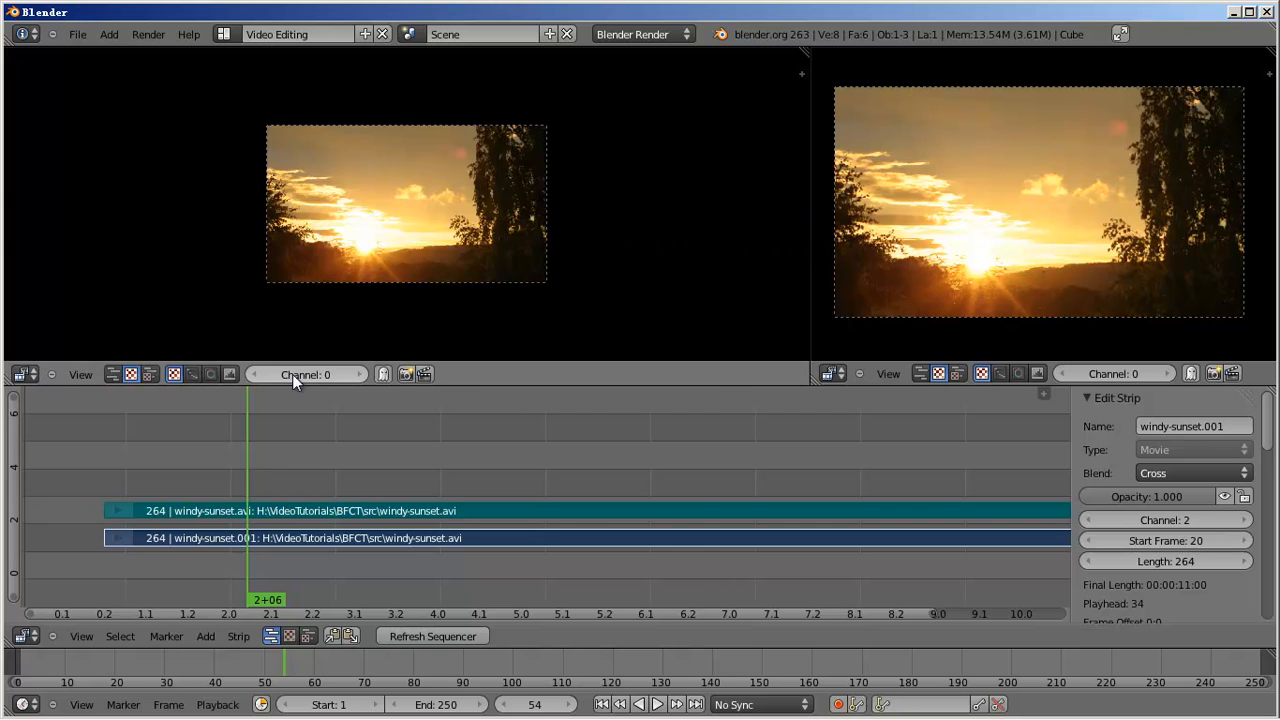
# - Show the sunset clip as a Luma Waveform, then as a Histogram, stepping to frame 45
pyautogui.click(192, 375)
pyautogui.scroll(3, 528, 258)
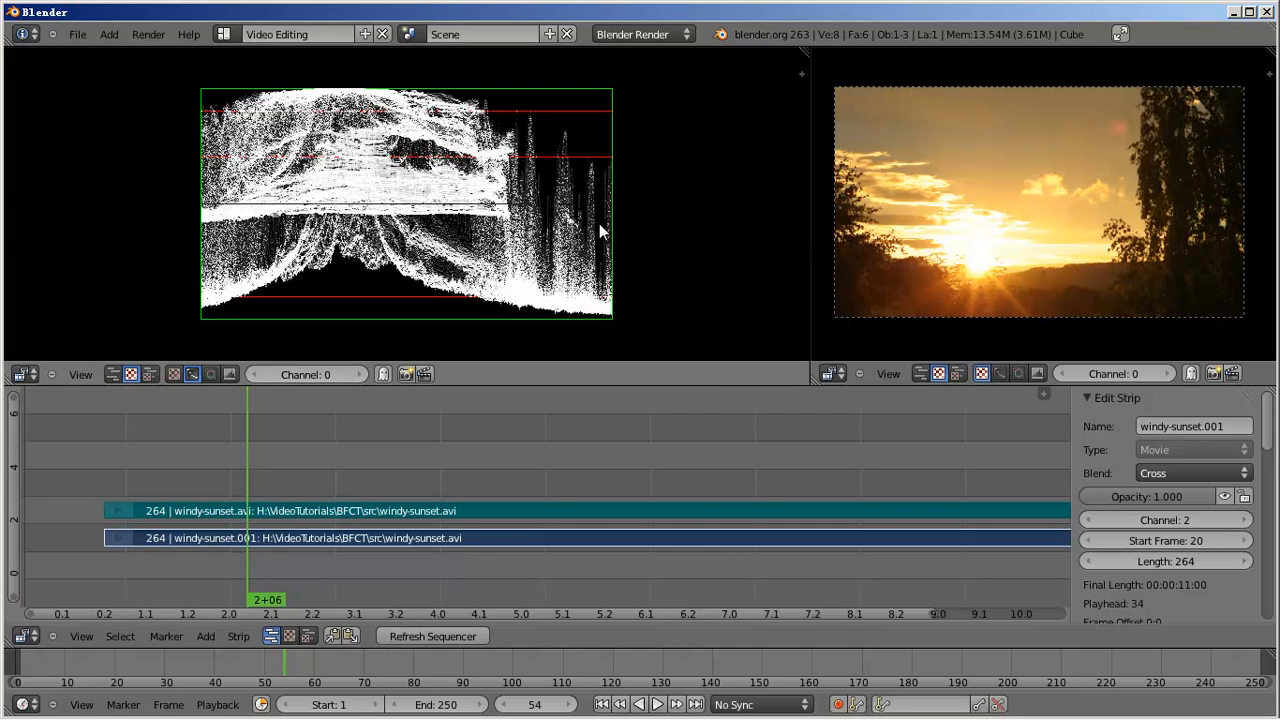
pyautogui.moveTo(623, 190); pyautogui.dragTo(614, 192, button='middle')
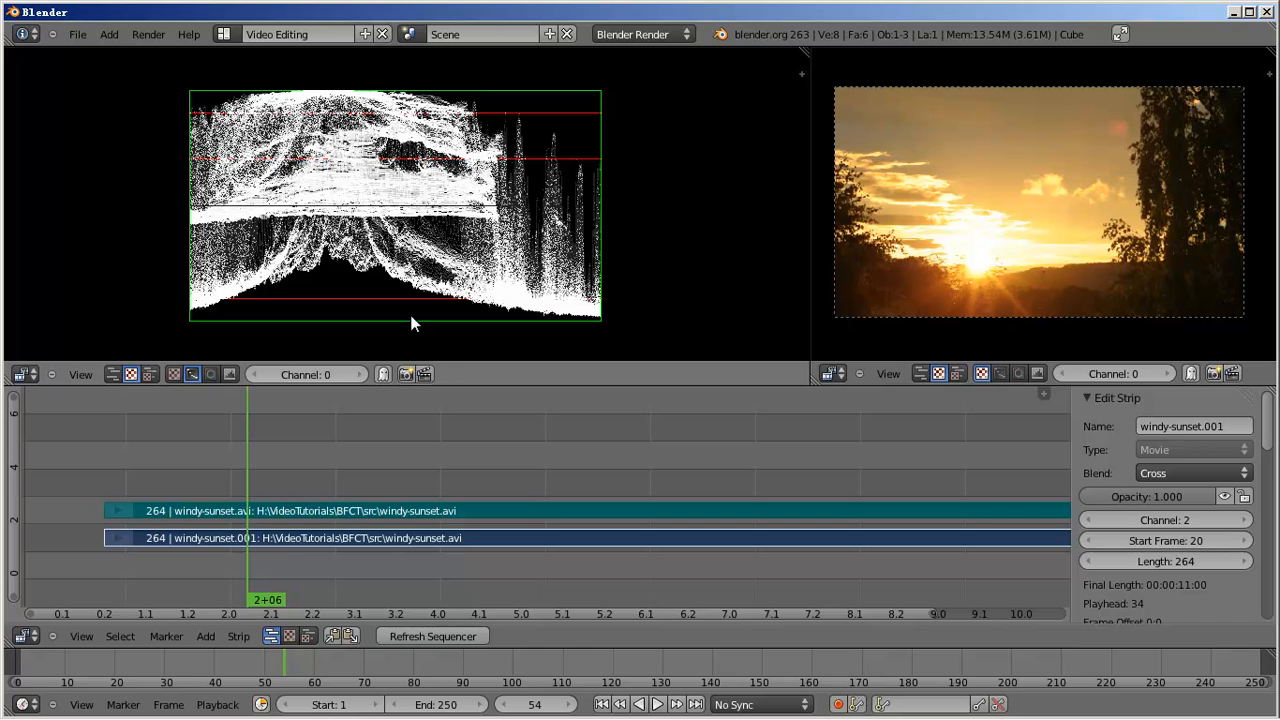
pyautogui.click(230, 374)
pyautogui.press('Left')
pyautogui.press('Left')
pyautogui.press('Left')
pyautogui.press('Left')
pyautogui.press('Left')
pyautogui.press('Left')
pyautogui.press('Left')
pyautogui.press('Left')
pyautogui.press('Left')
pyautogui.press('Left')
pyautogui.press('Left')
pyautogui.press('Left')
pyautogui.press('Left')
pyautogui.press('Left')
pyautogui.press('Left')
pyautogui.press('Left')
pyautogui.press('Left')
pyautogui.press('Left')
pyautogui.press('Left')
pyautogui.press('Left')
pyautogui.press('Right')
pyautogui.press('Right')
pyautogui.press('Right')
pyautogui.press('Right')
pyautogui.press('Right')
pyautogui.press('Right')
pyautogui.press('Right')
pyautogui.press('Right')
pyautogui.press('Right')
pyautogui.press('Right')
pyautogui.press('Right')
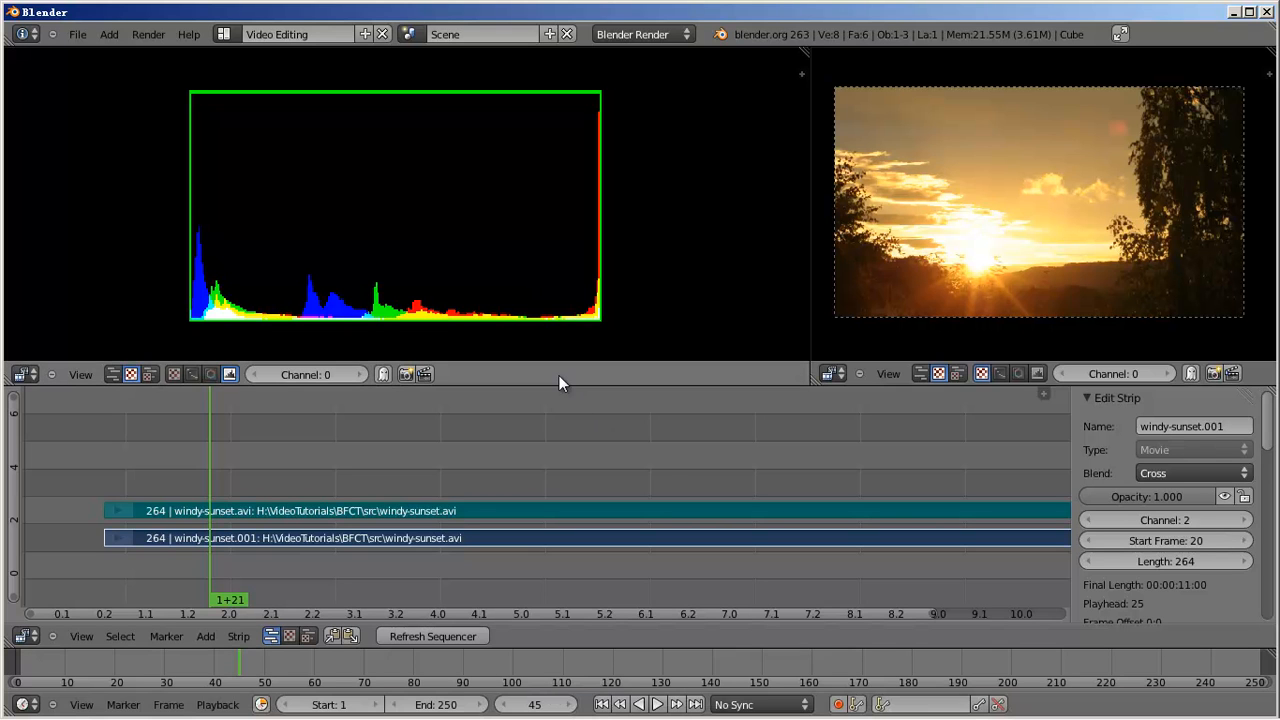
# - Maximise the Blender window and switch the left scope from Vectorscope to Luma Waveform
pyautogui.doubleClick(600, 12)
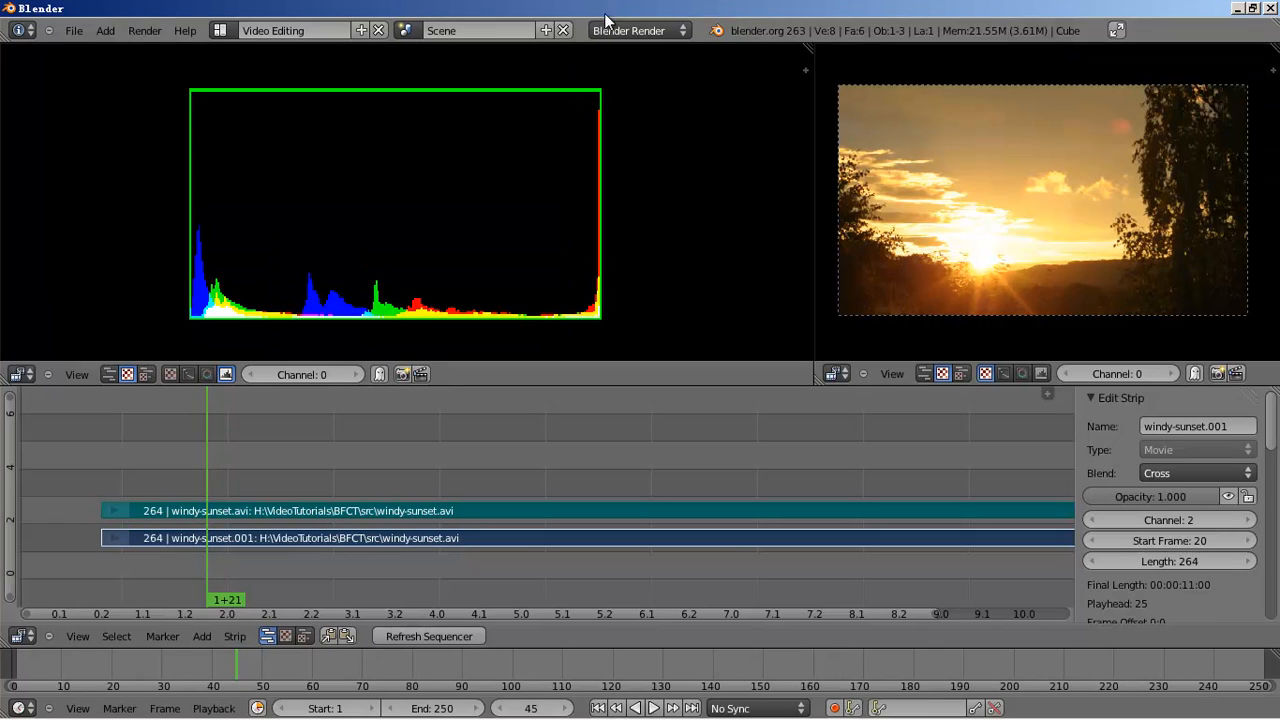
pyautogui.click(207, 375)
pyautogui.click(187, 373)
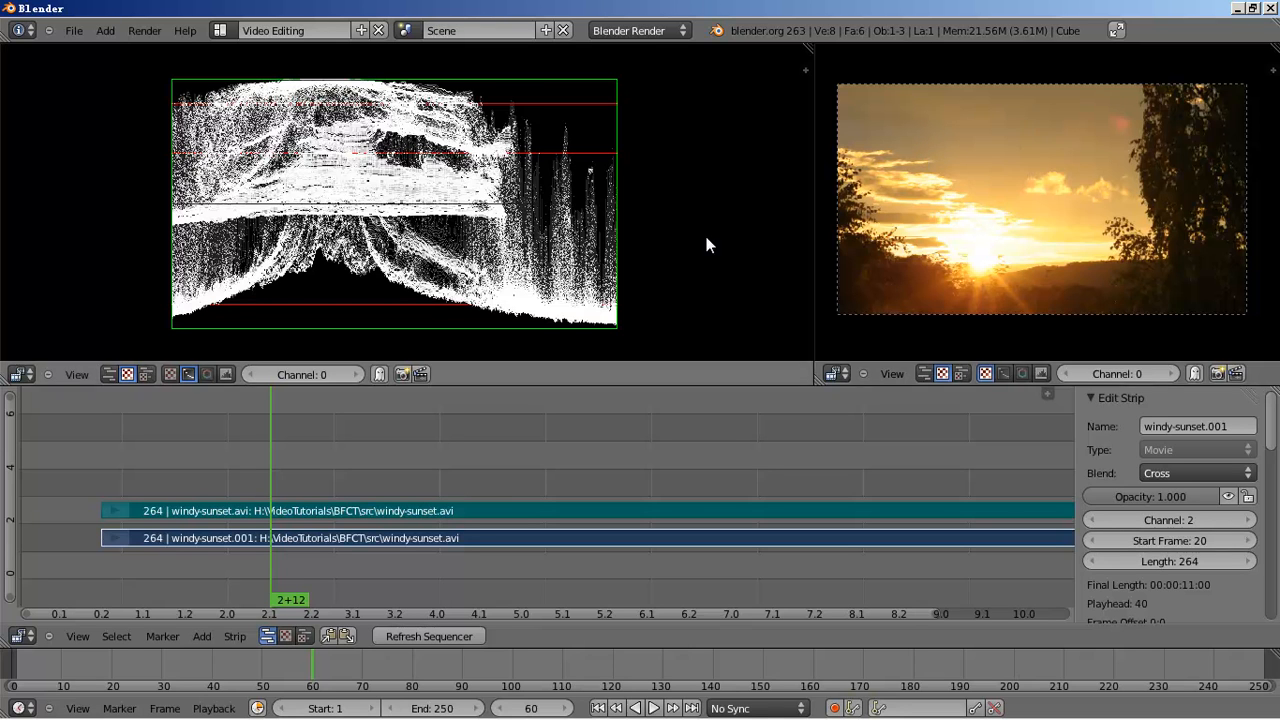
# - Widen the sunset image preview and play the clip forward to frame 68
pyautogui.moveTo(816, 176); pyautogui.dragTo(676, 174)
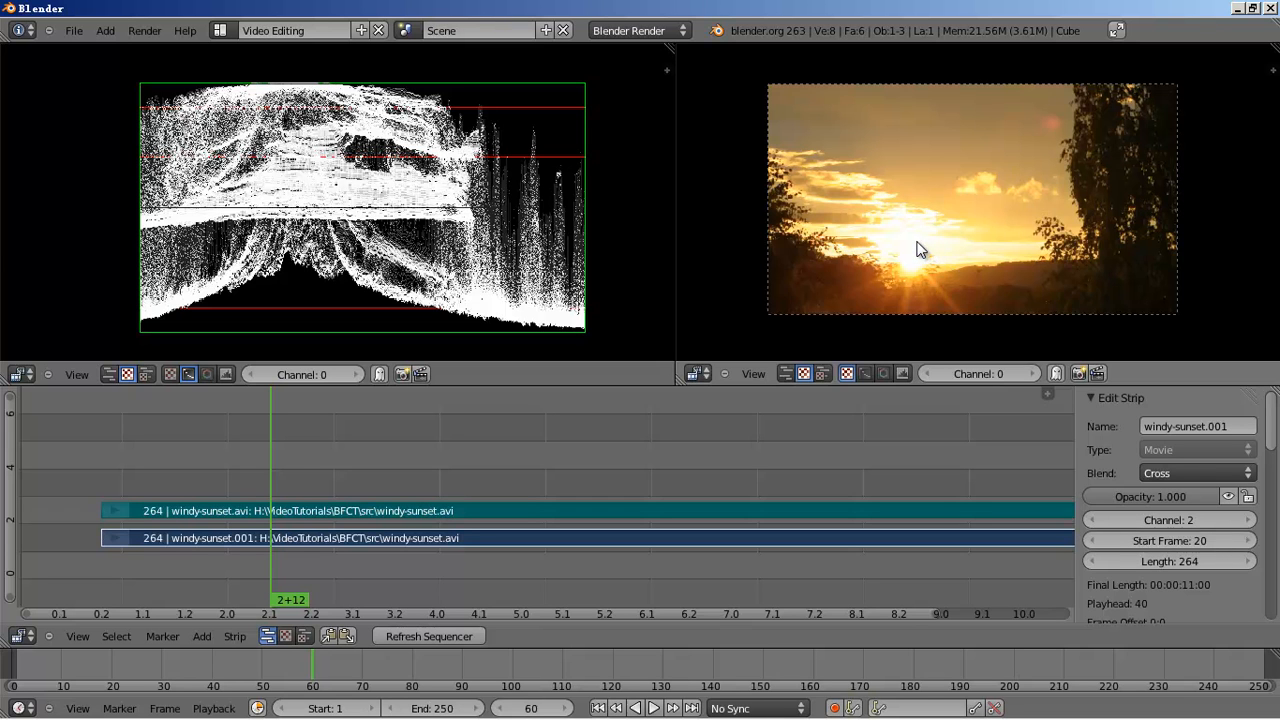
pyautogui.hotkey('alt', 'a')
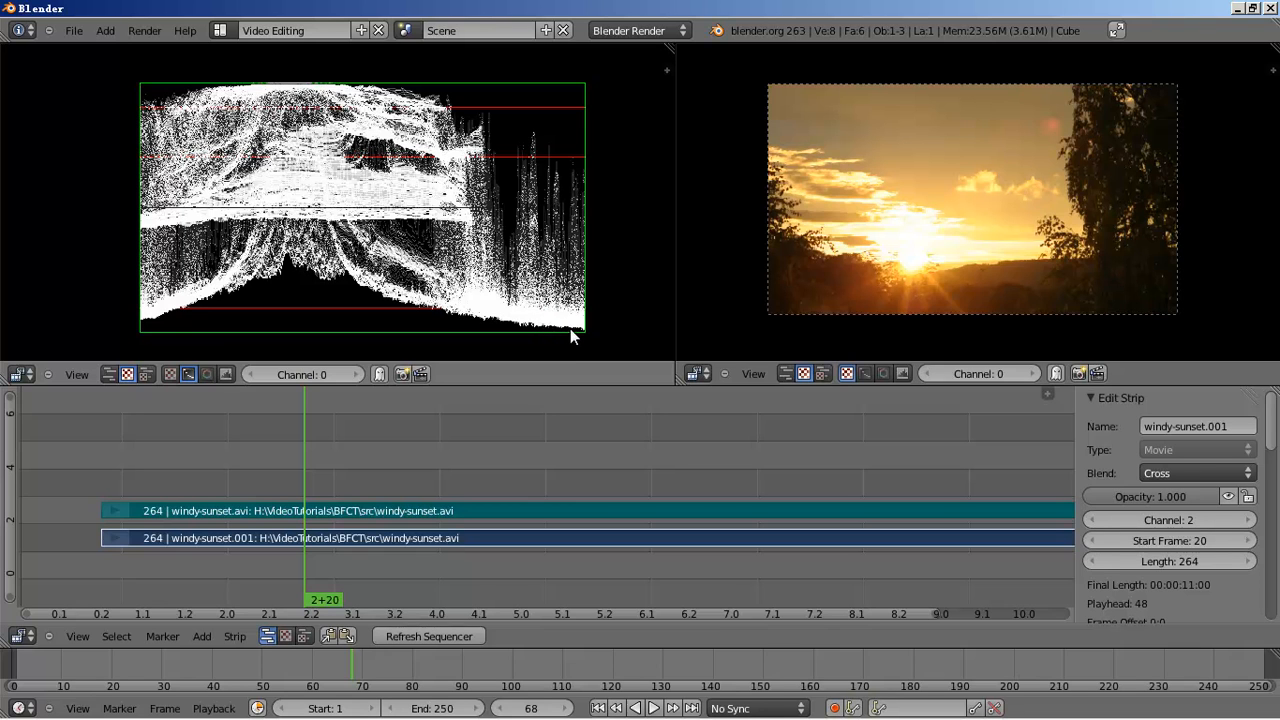
# - Widen the strip sidebar and collapse the Edit Strip and Strip Input panels
pyautogui.moveTo(1081, 451); pyautogui.dragTo(840, 452)
pyautogui.click(880, 398)
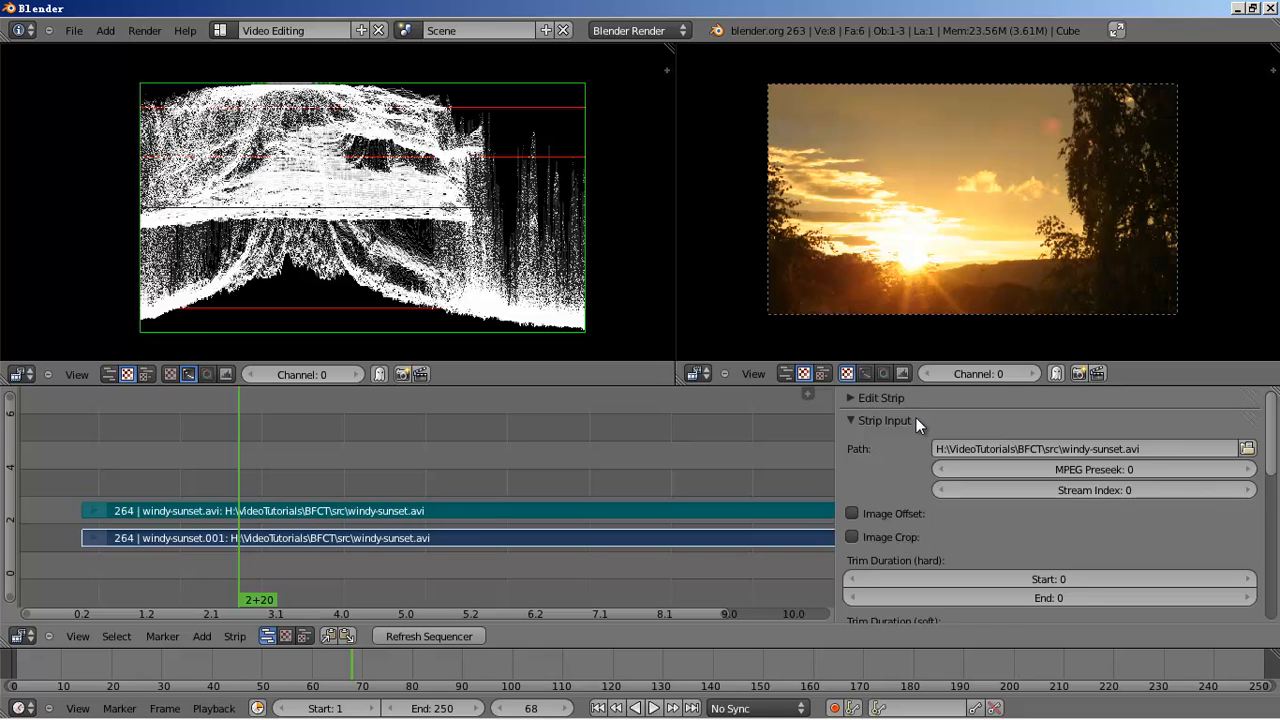
pyautogui.click(915, 420)
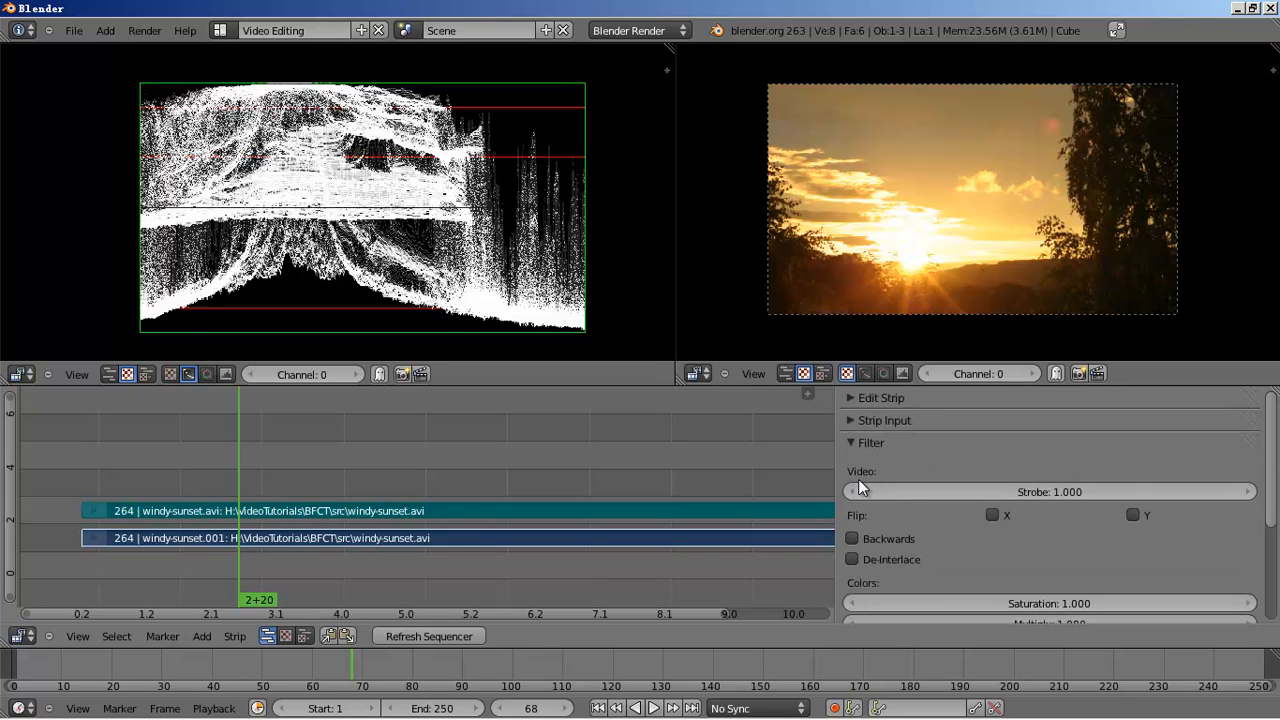
pyautogui.press('n')
pyautogui.press('n')
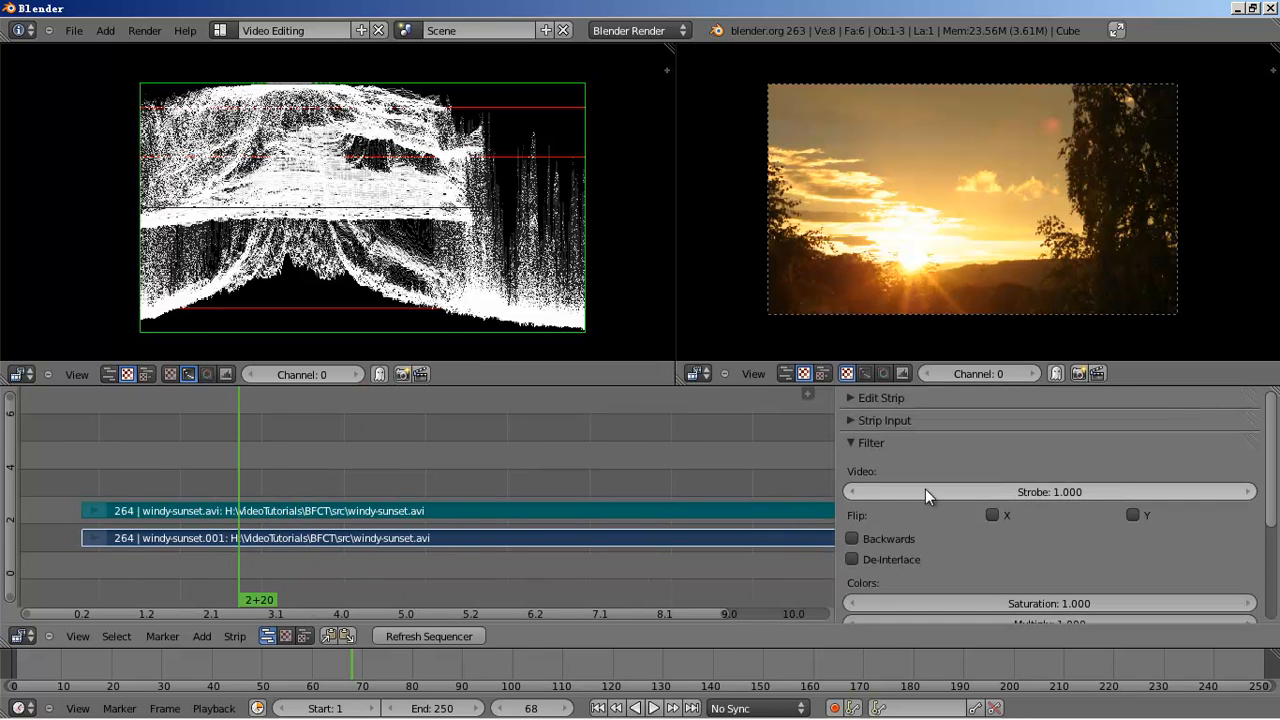
pyautogui.press('n')
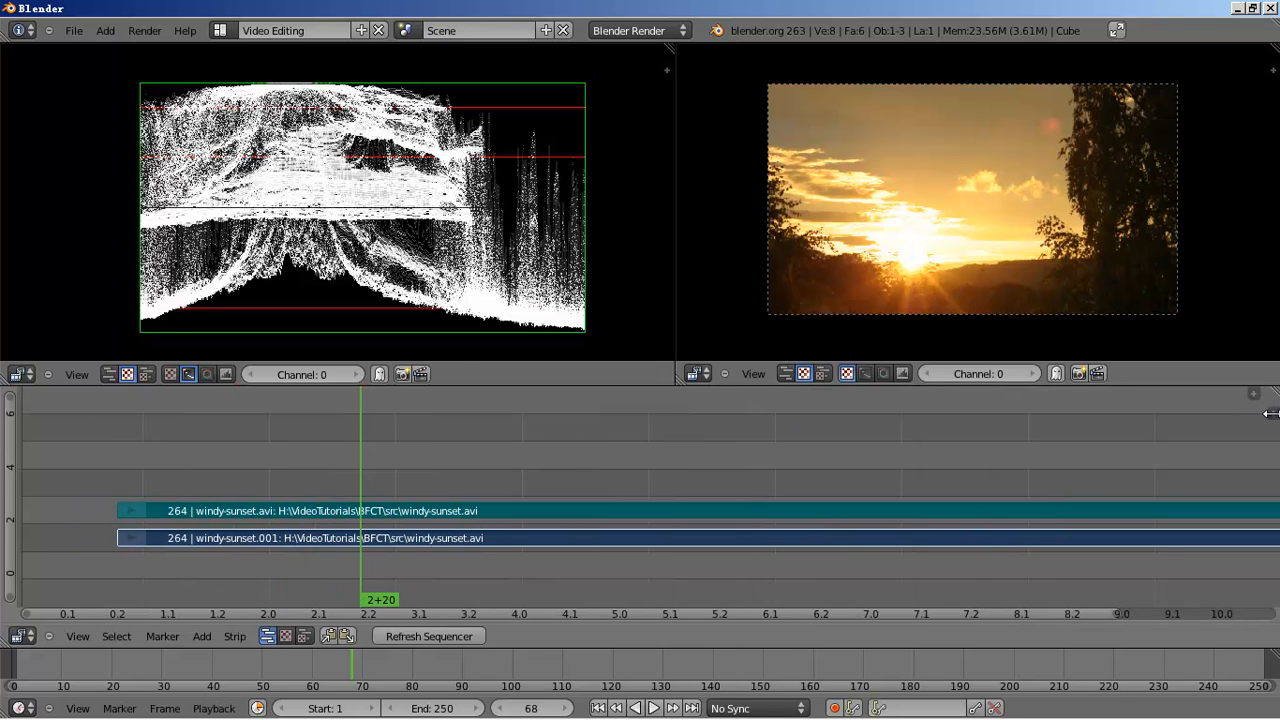
pyautogui.moveTo(1270, 413); pyautogui.dragTo(806, 415)
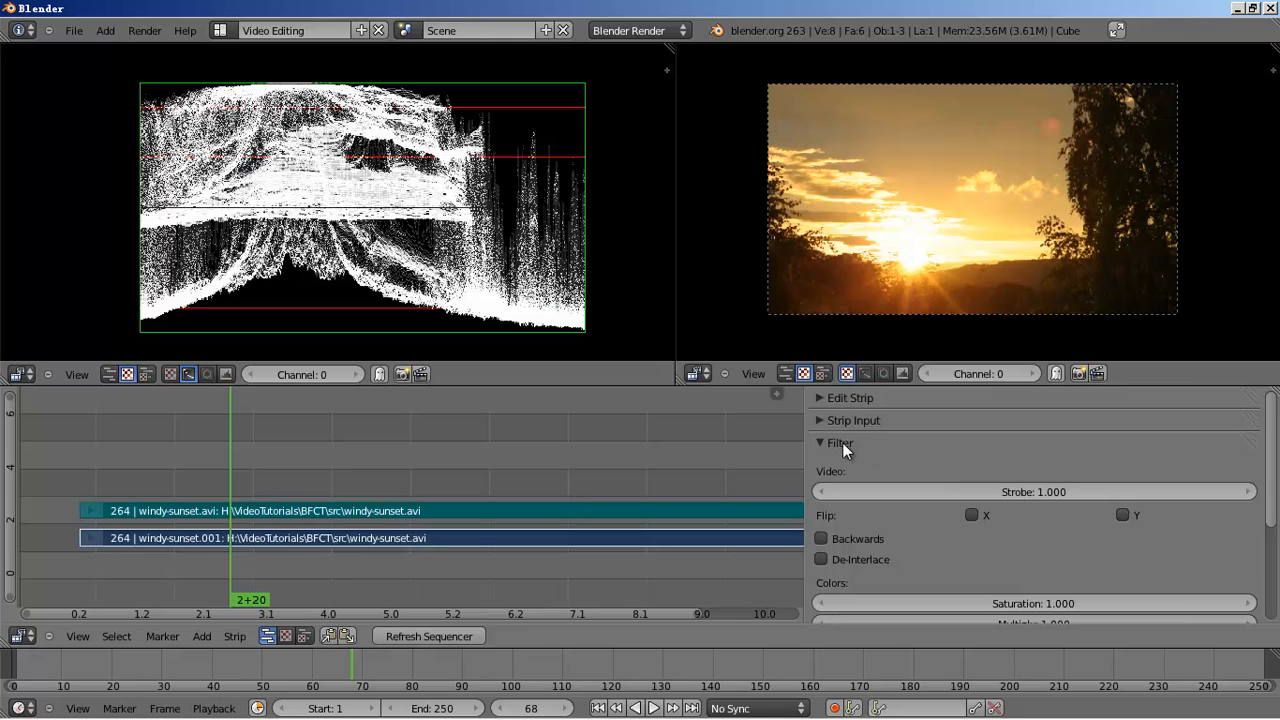
# - Tick Use Color Balance in the Filter panel and widen the sidebar to show the Lift, Gamma and Gain wheels
pyautogui.scroll(-3, 904, 455)
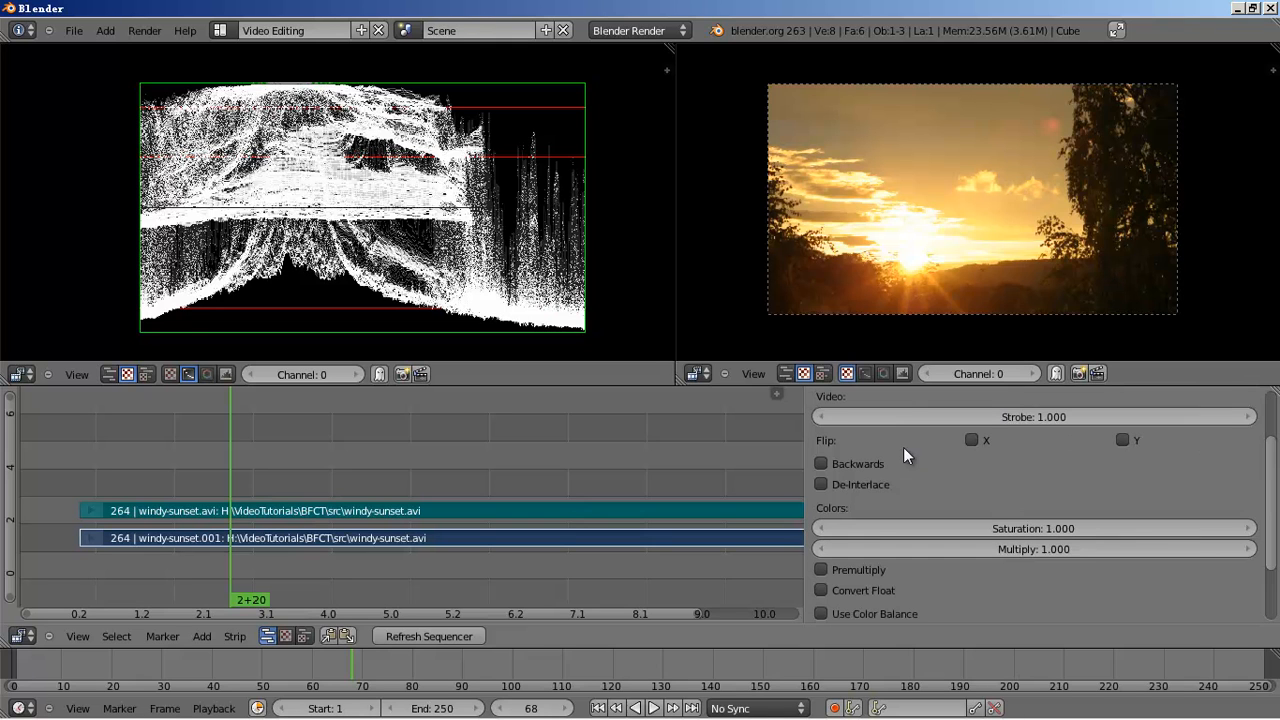
pyautogui.scroll(-3, 901, 480)
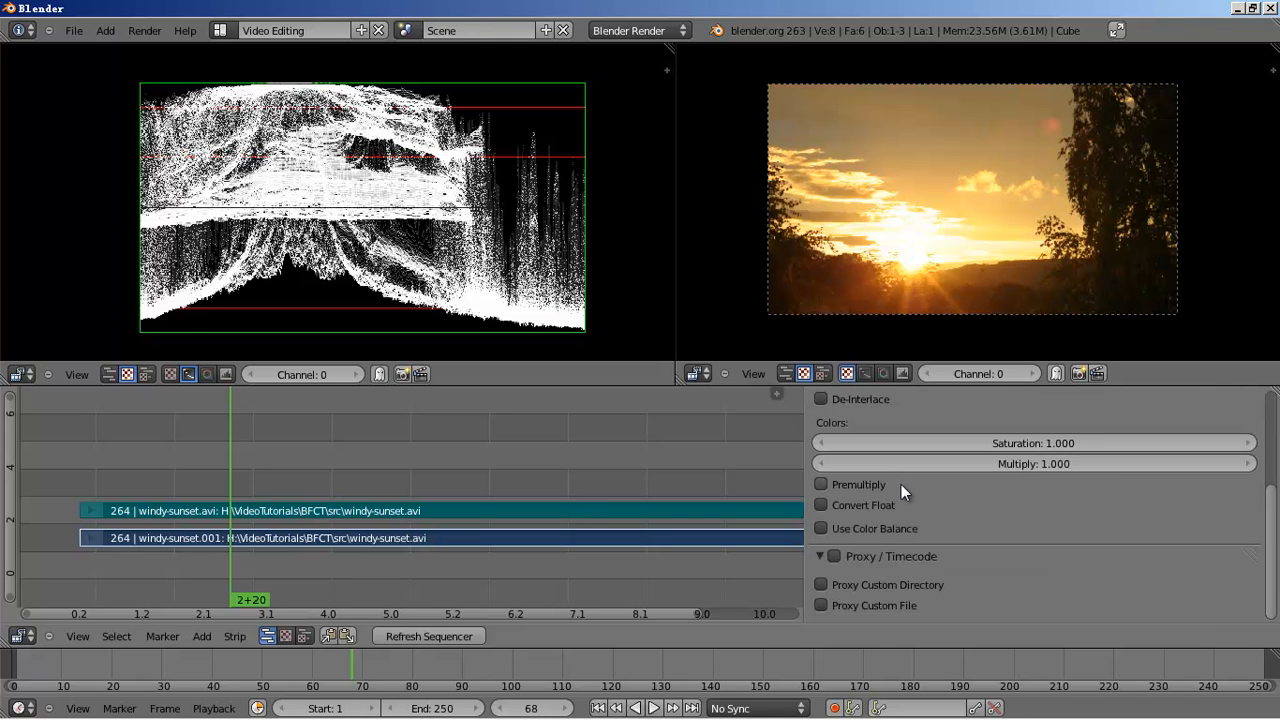
pyautogui.click(826, 548)
pyautogui.click(824, 527)
pyautogui.scroll(-3, 1006, 526)
pyautogui.moveTo(802, 462); pyautogui.dragTo(701, 466)
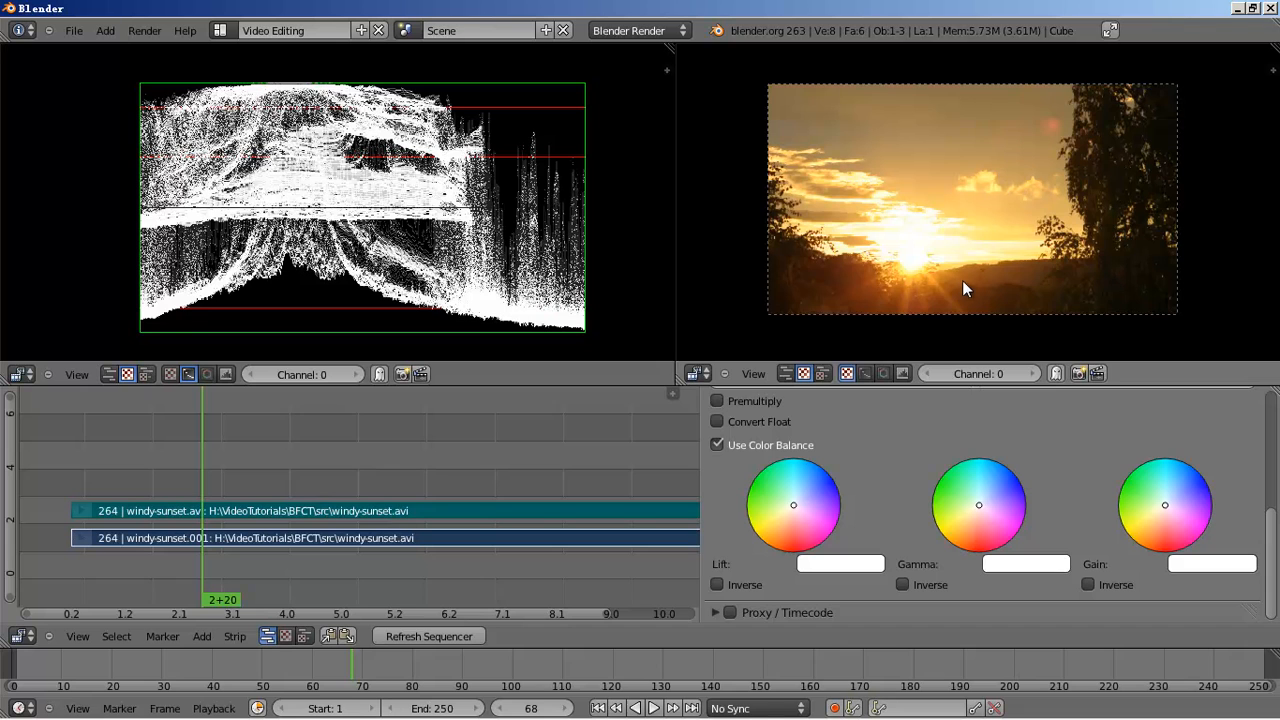
# - Lower the Gain value to about 0.88, then toggle color balance off and on to compare
pyautogui.click(1209, 566)
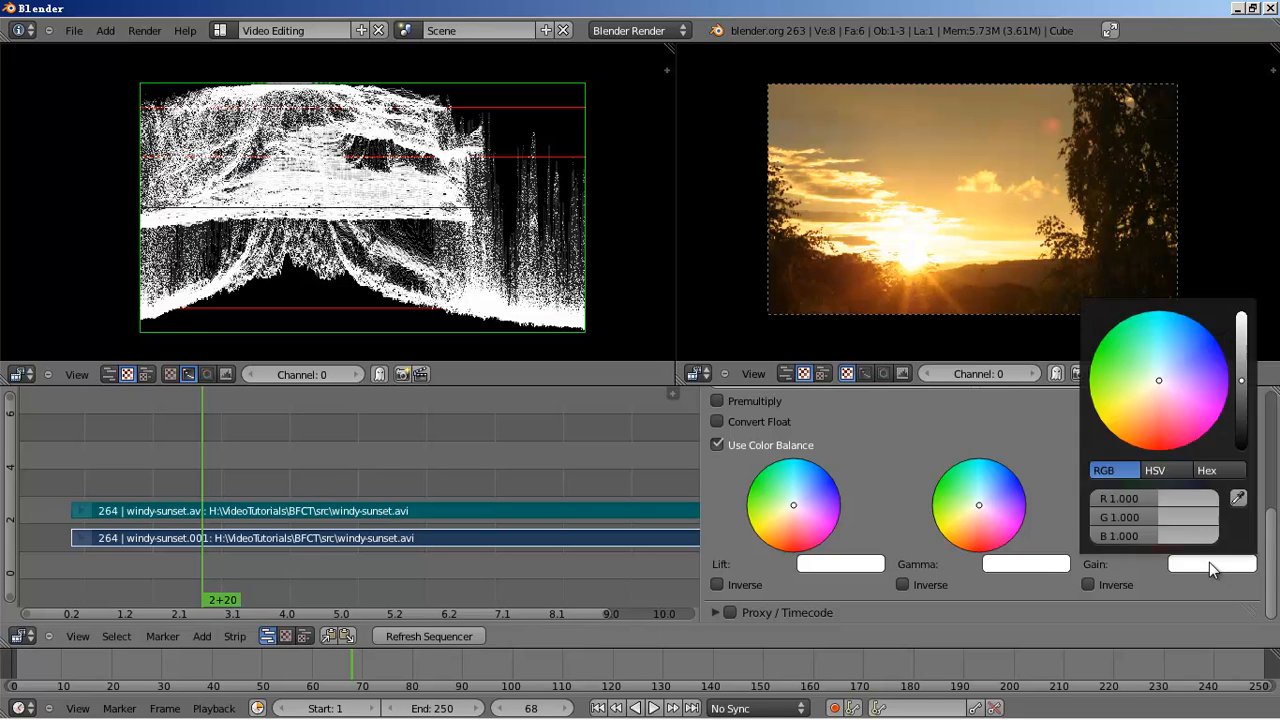
pyautogui.moveTo(1241, 386); pyautogui.dragTo(1244, 391)
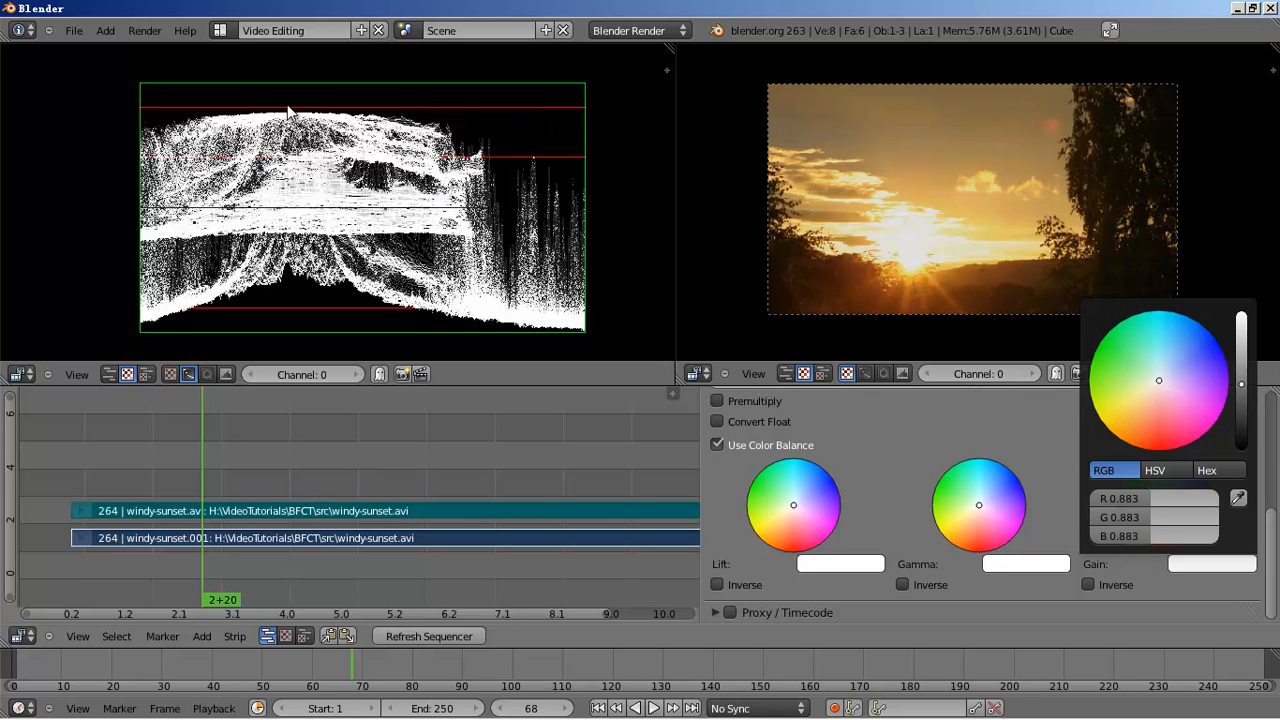
pyautogui.click(467, 121)
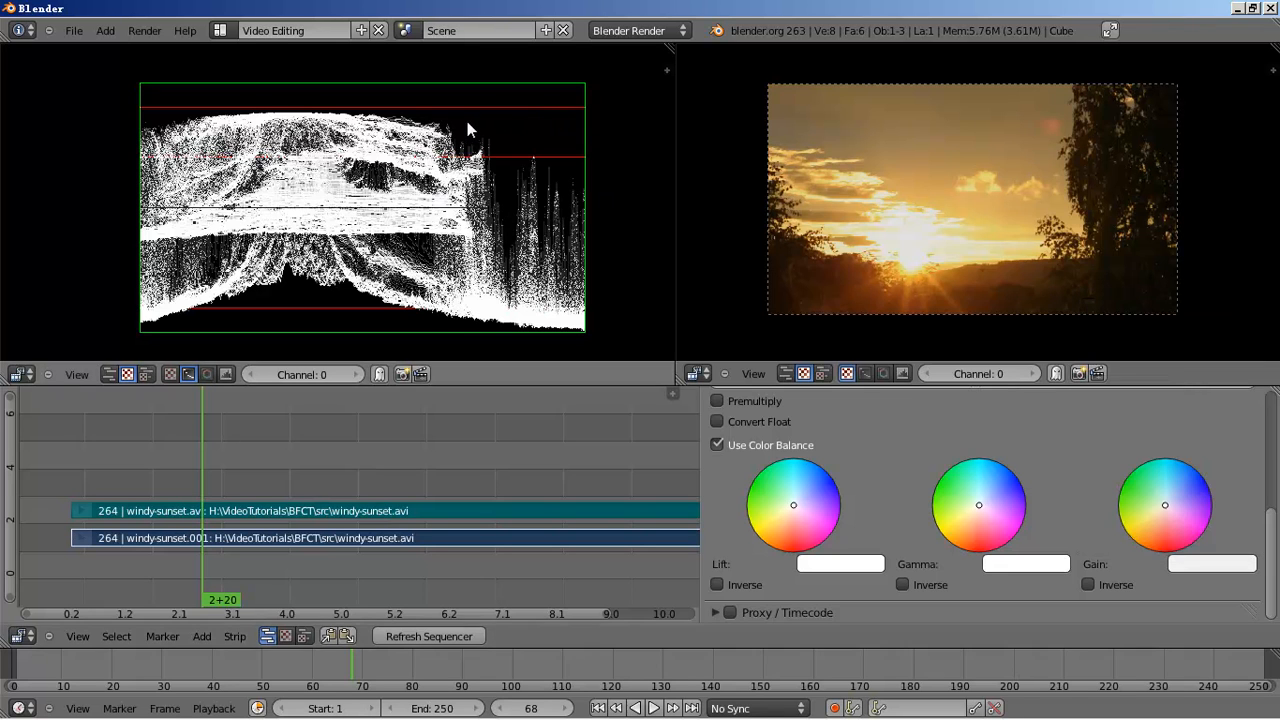
pyautogui.click(717, 445)
pyautogui.click(717, 445)
pyautogui.click(717, 445)
pyautogui.click(717, 445)
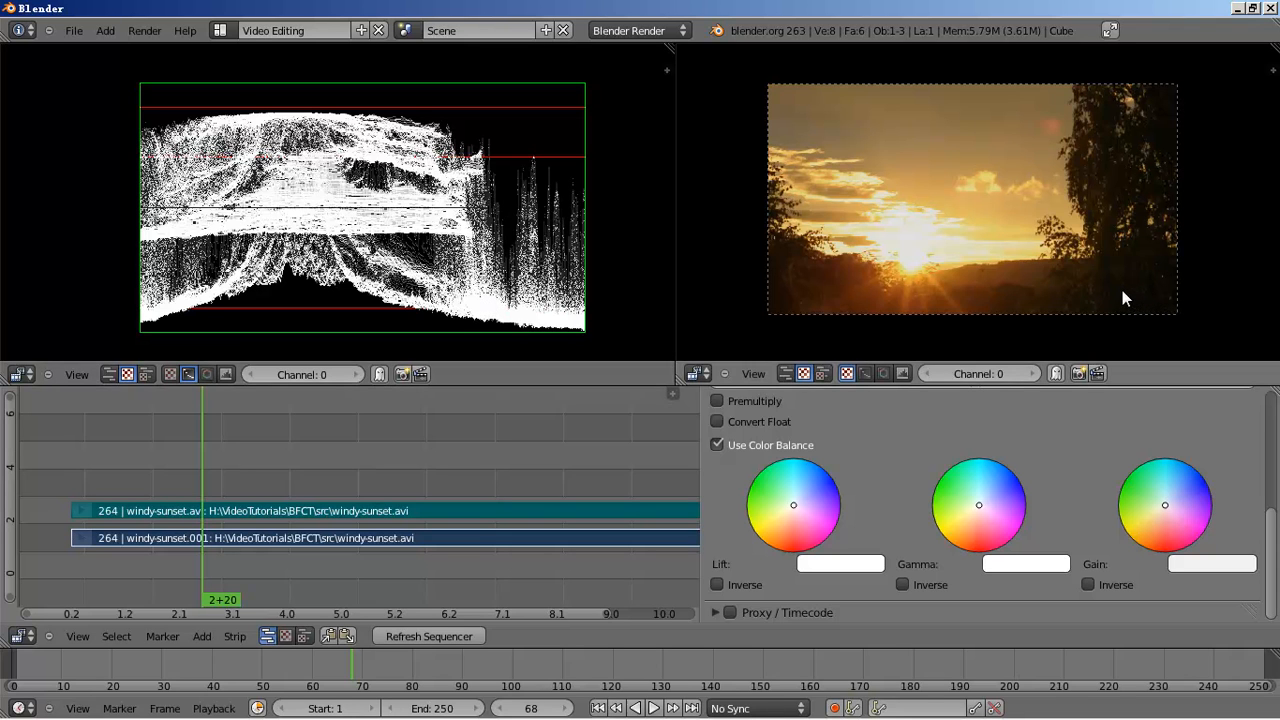
# - Nudge the Lift brightness up, then return it to 1.000
pyautogui.click(850, 563)
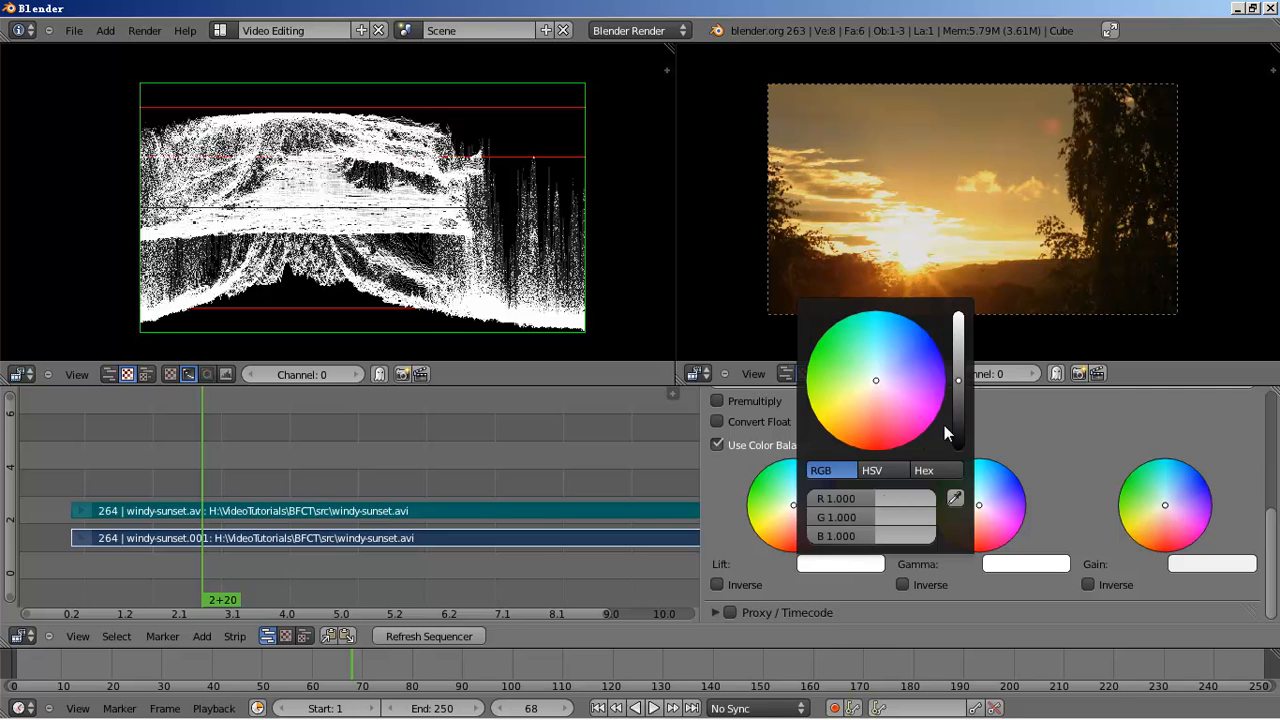
pyautogui.click(957, 379)
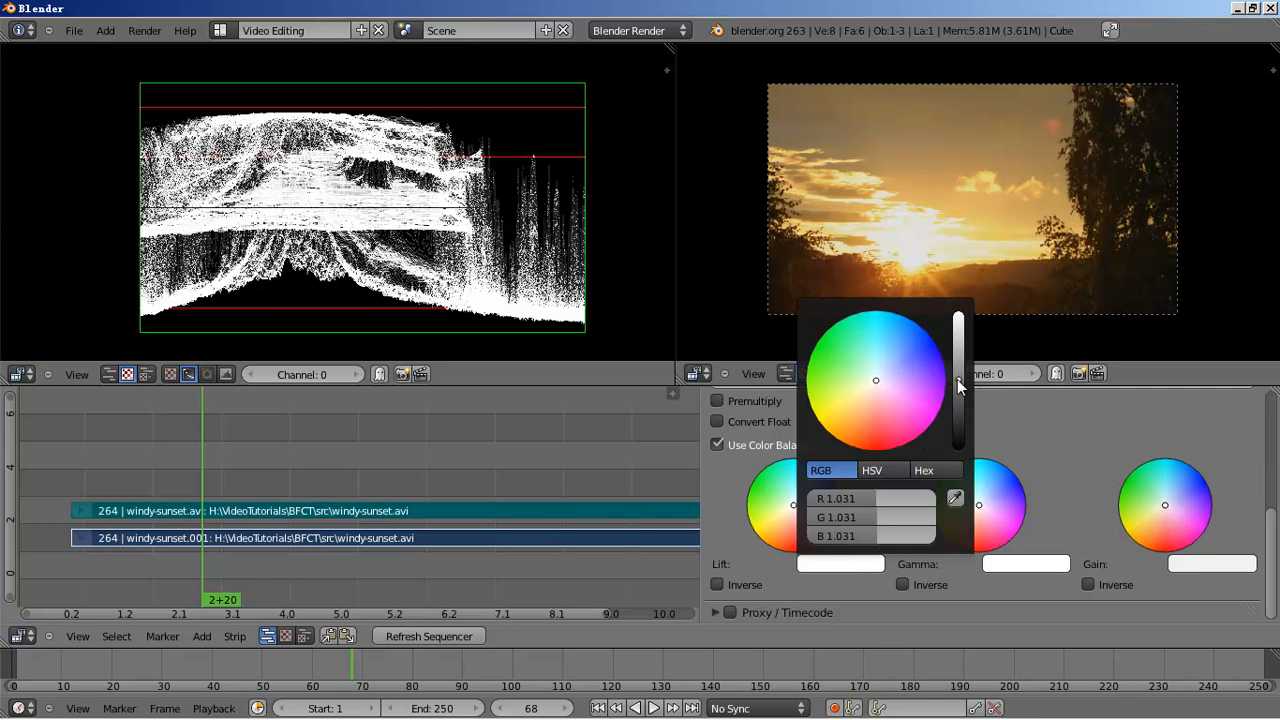
pyautogui.moveTo(957, 380); pyautogui.dragTo(957, 378)
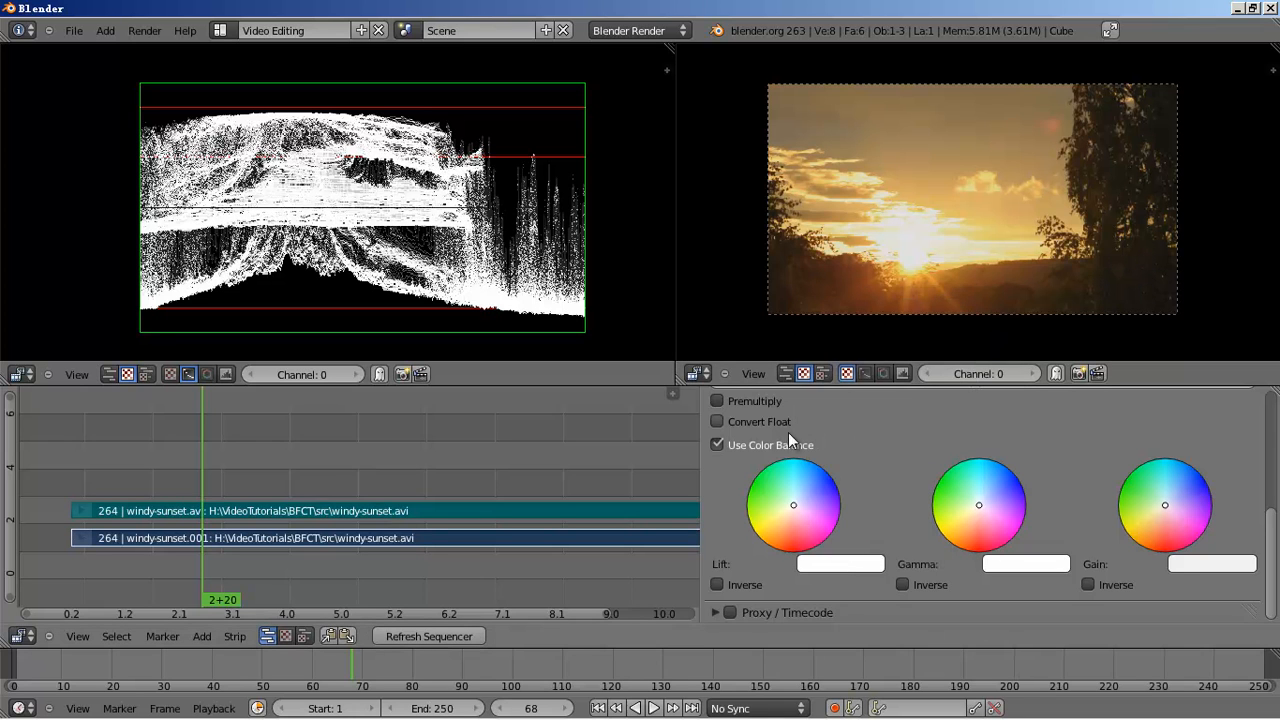
# - Tint the Lift wheel toward red and the Gain wheel toward blue
pyautogui.click(839, 564)
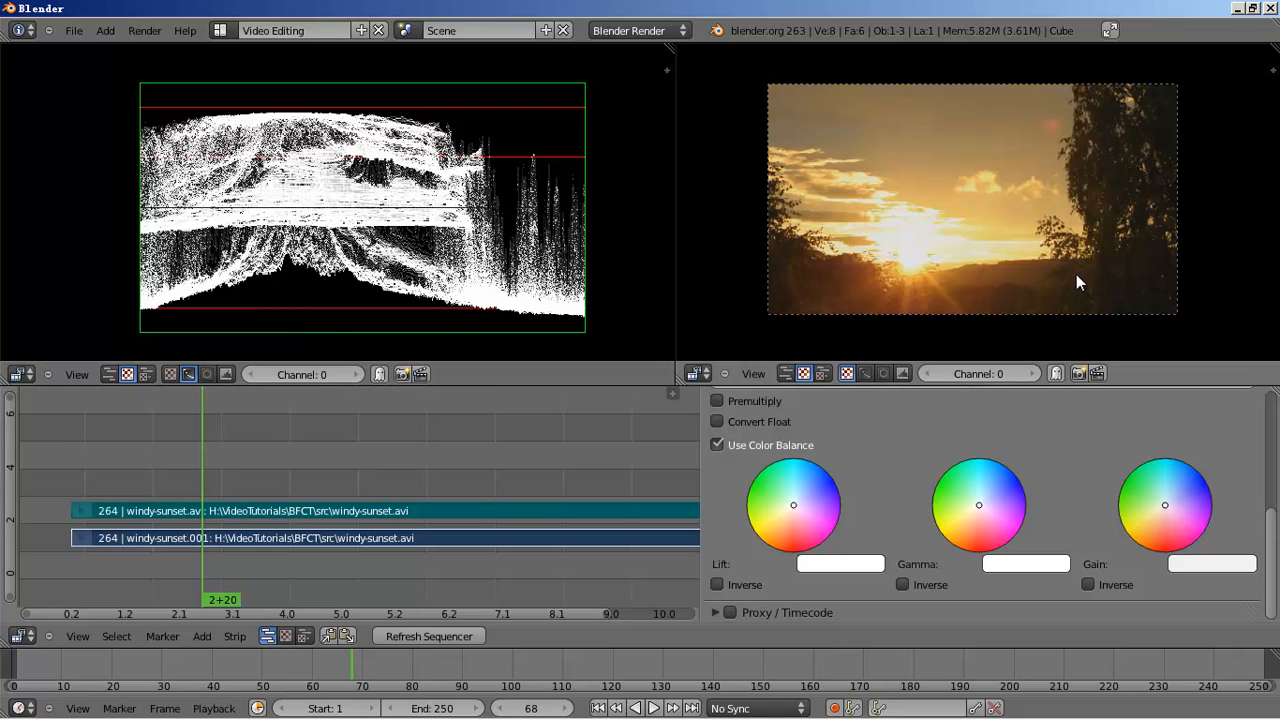
pyautogui.scroll(2, 1120, 272)
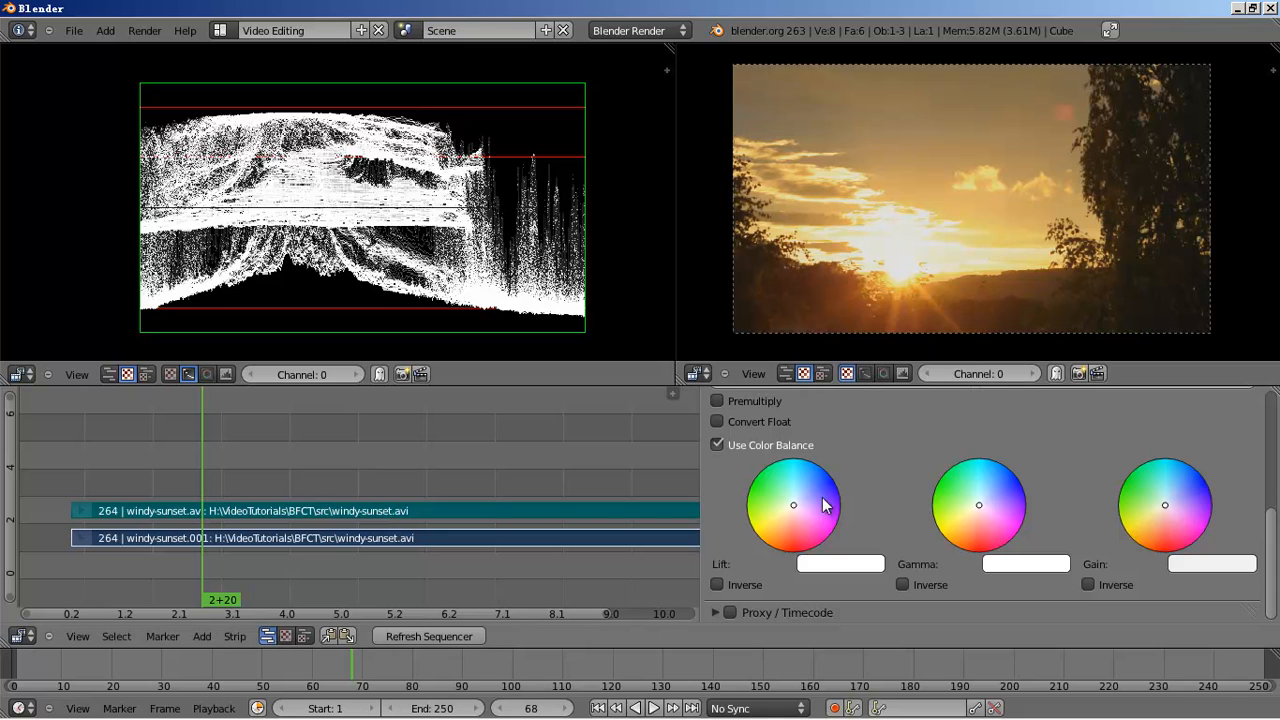
pyautogui.click(794, 525)
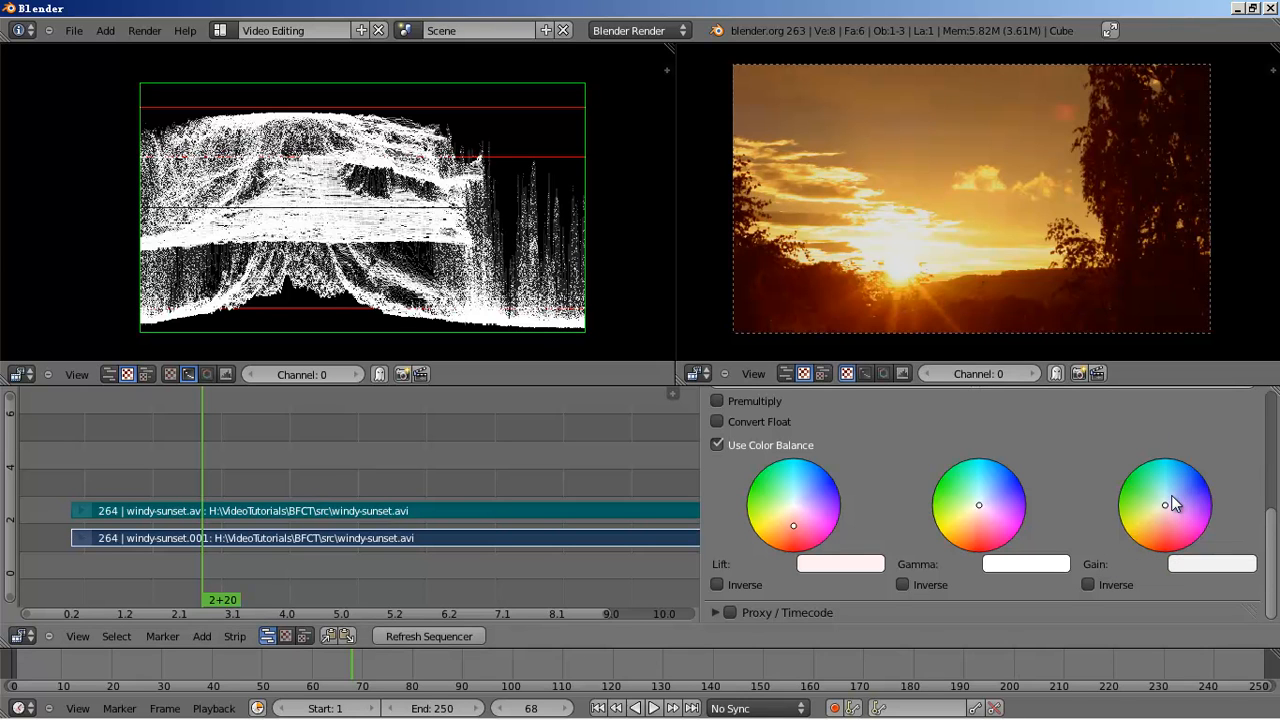
pyautogui.moveTo(1178, 507); pyautogui.dragTo(1182, 502)
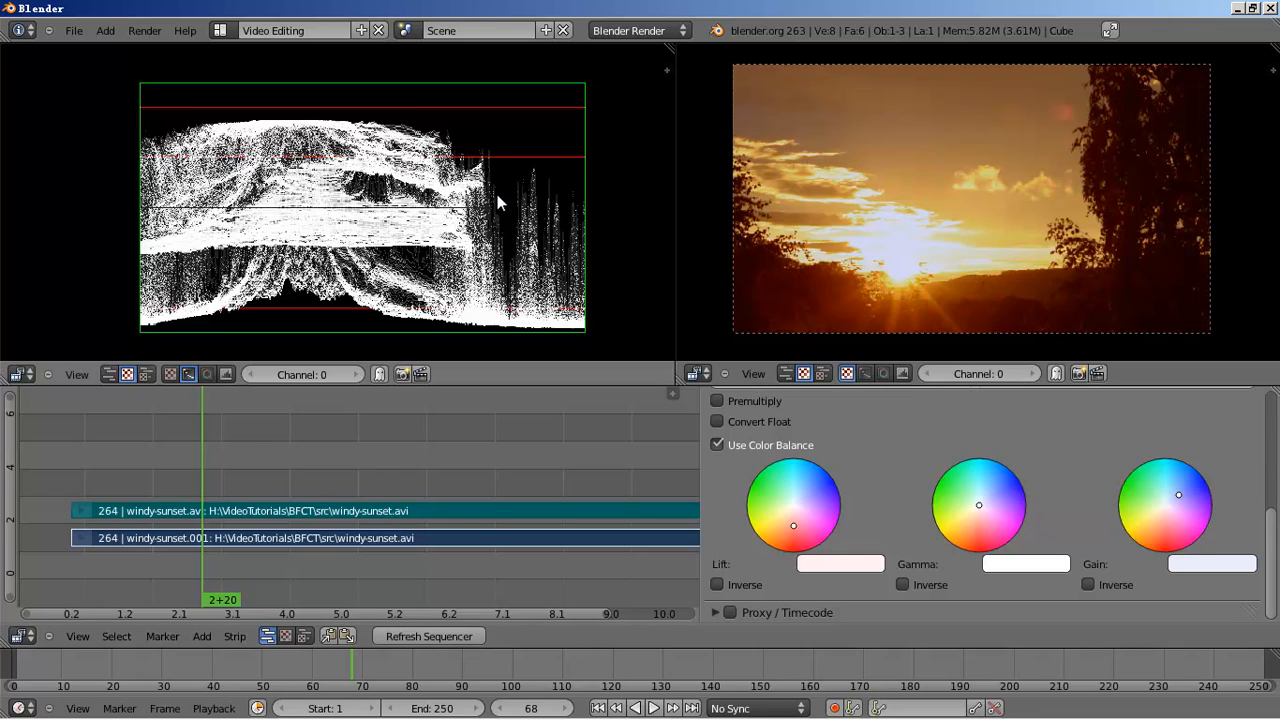
pyautogui.press('n')
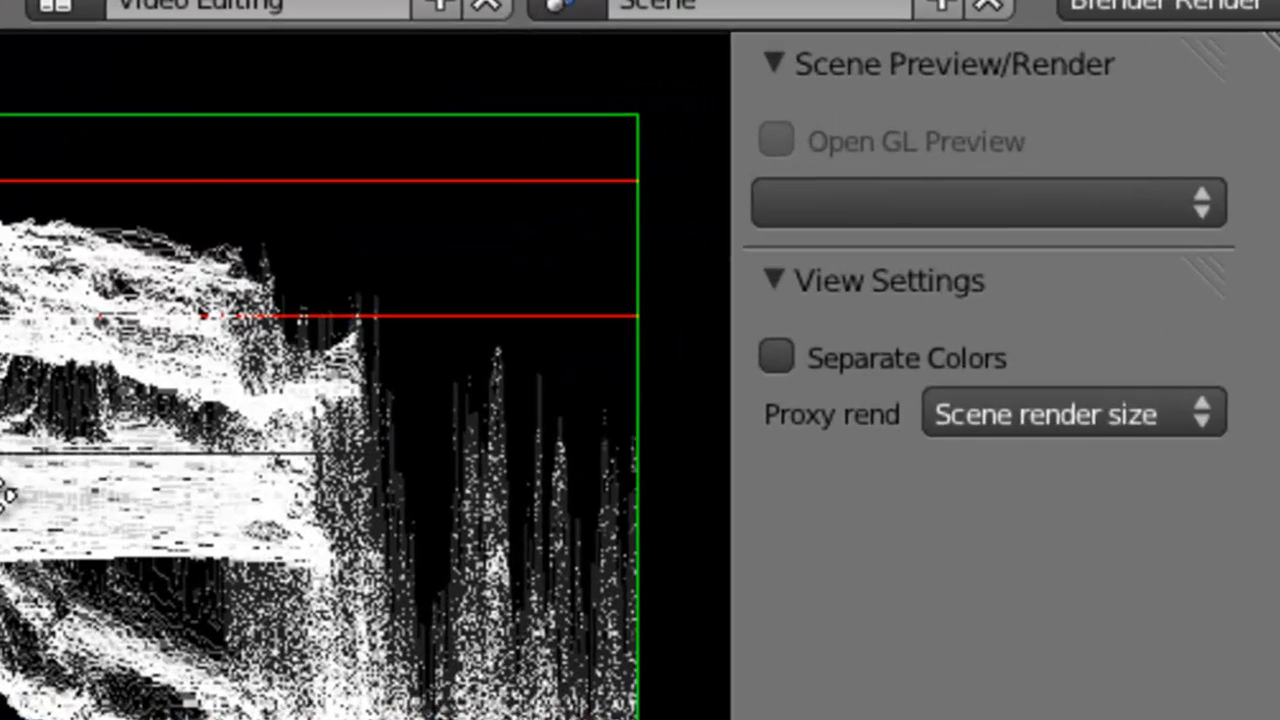
pyautogui.moveTo(4, 495); pyautogui.dragTo(49, 536, button='middle')
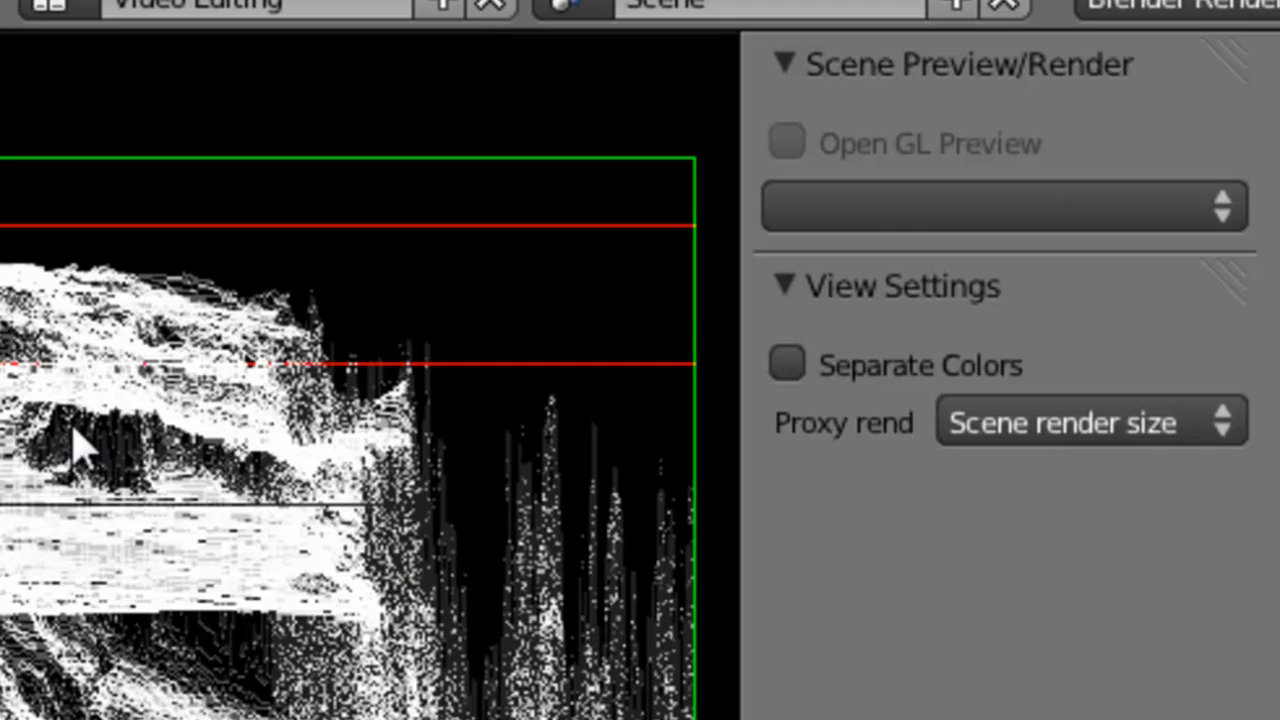
pyautogui.click(789, 368)
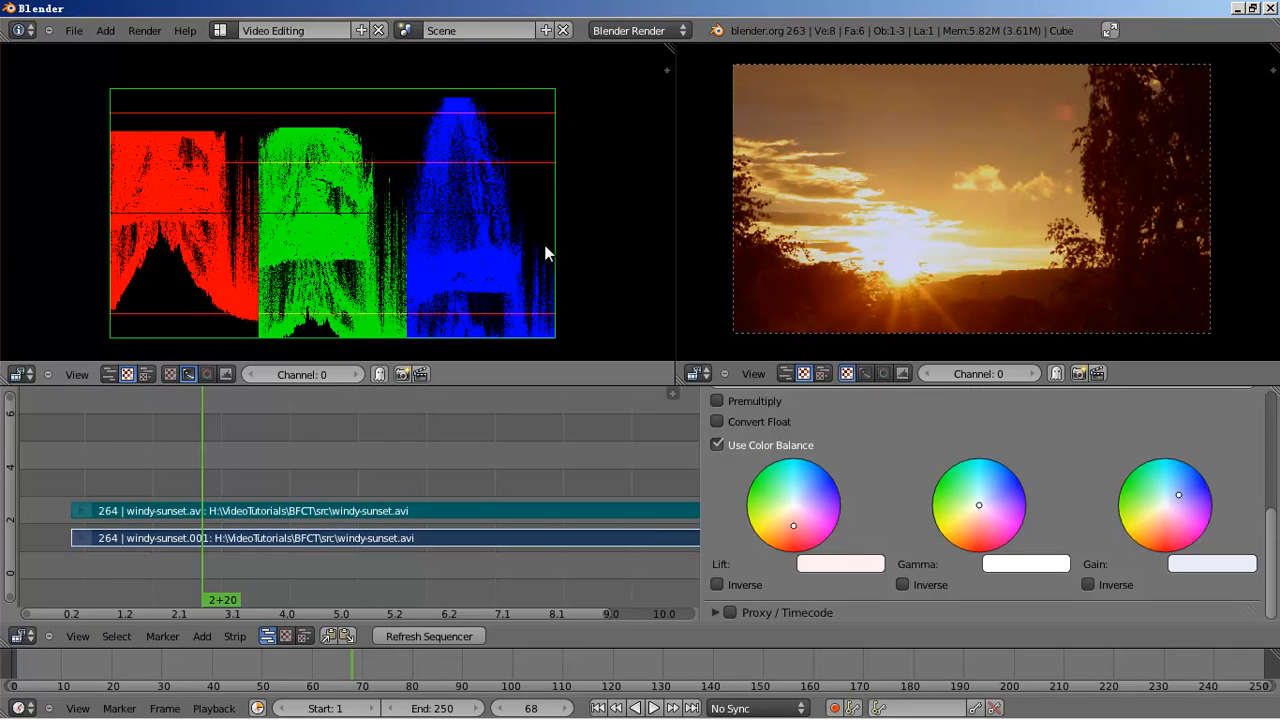
pyautogui.scroll(1, 526, 223)
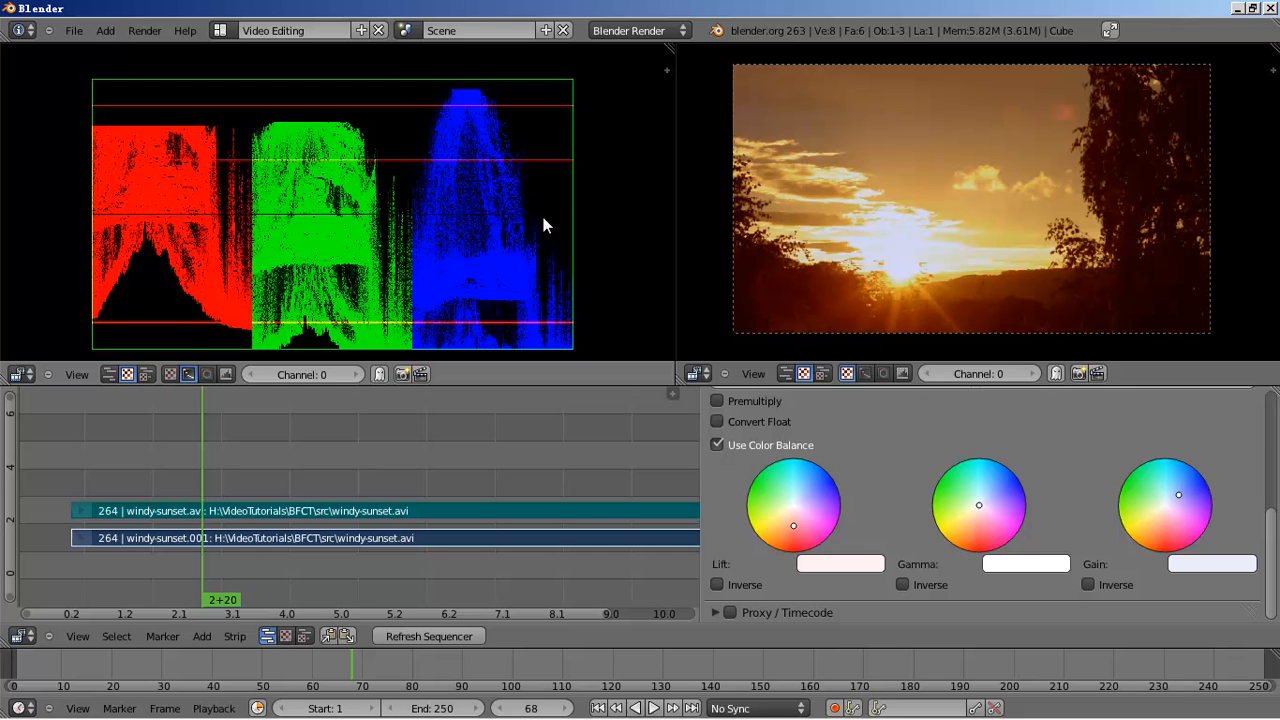
pyautogui.press('n')
pyautogui.click(488, 162)
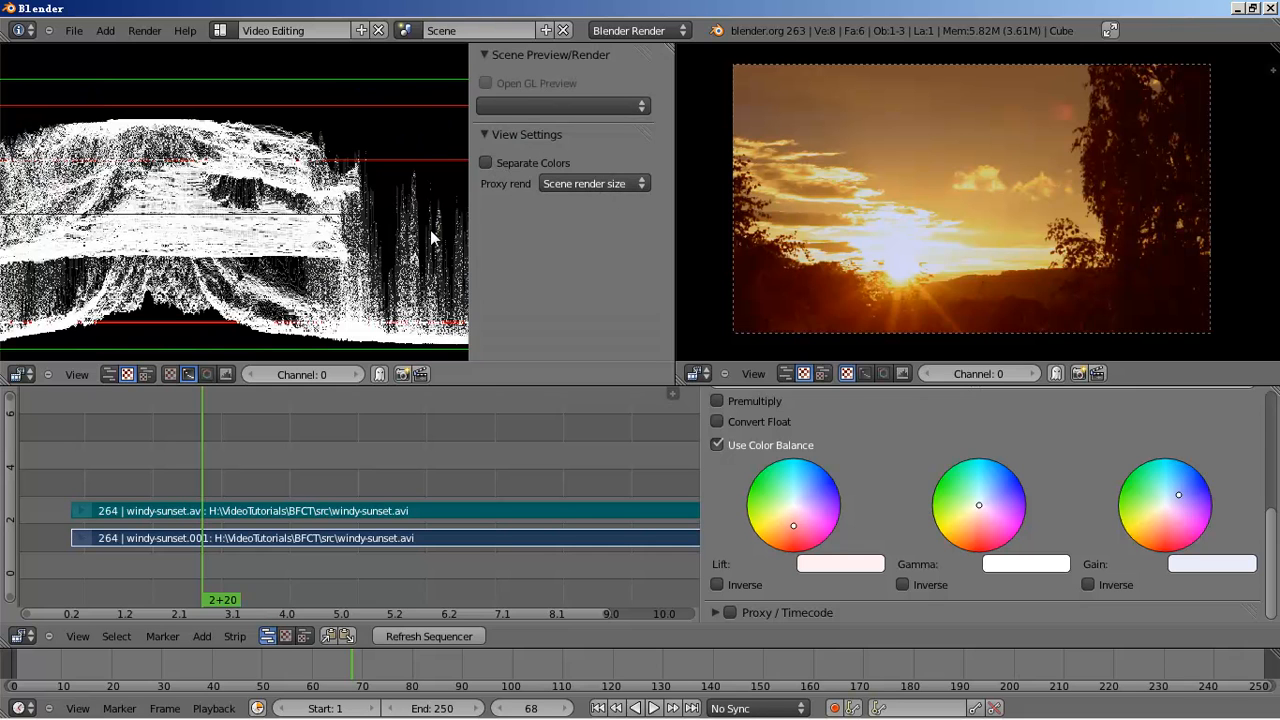
pyautogui.press('n')
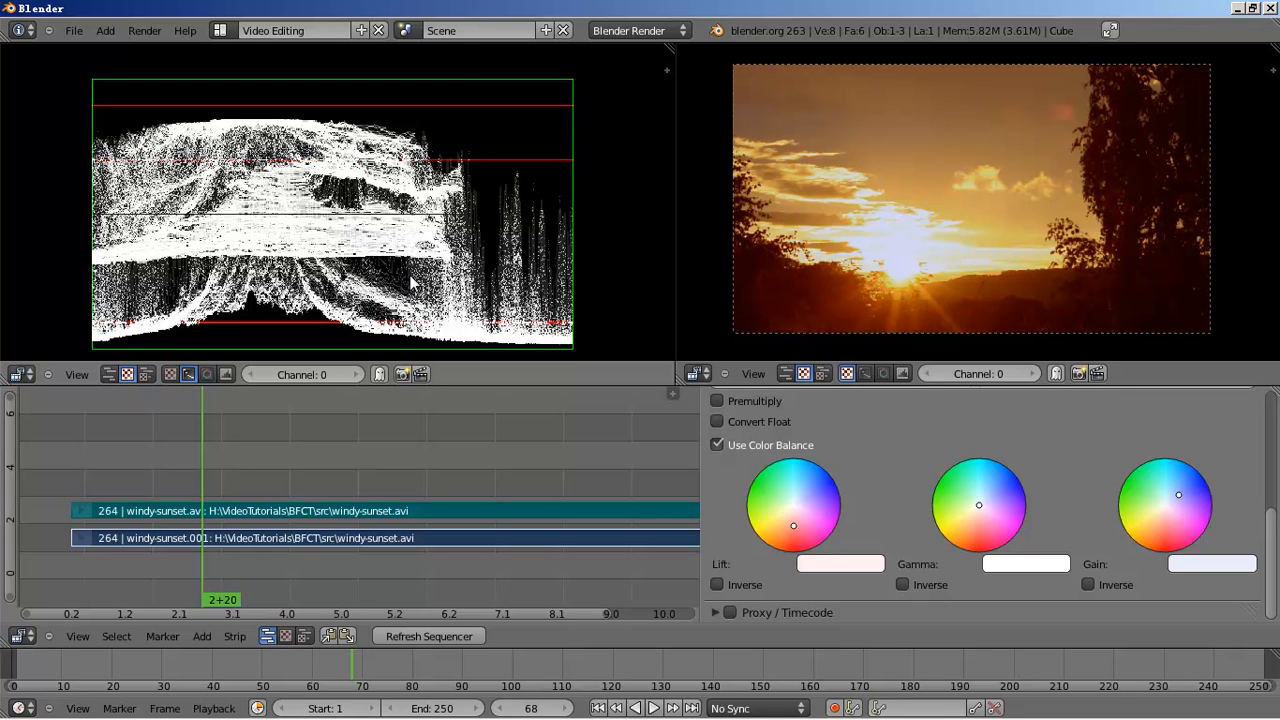
# - Switch the left scope from Waveform to Vectorscope display
pyautogui.click(212, 373)
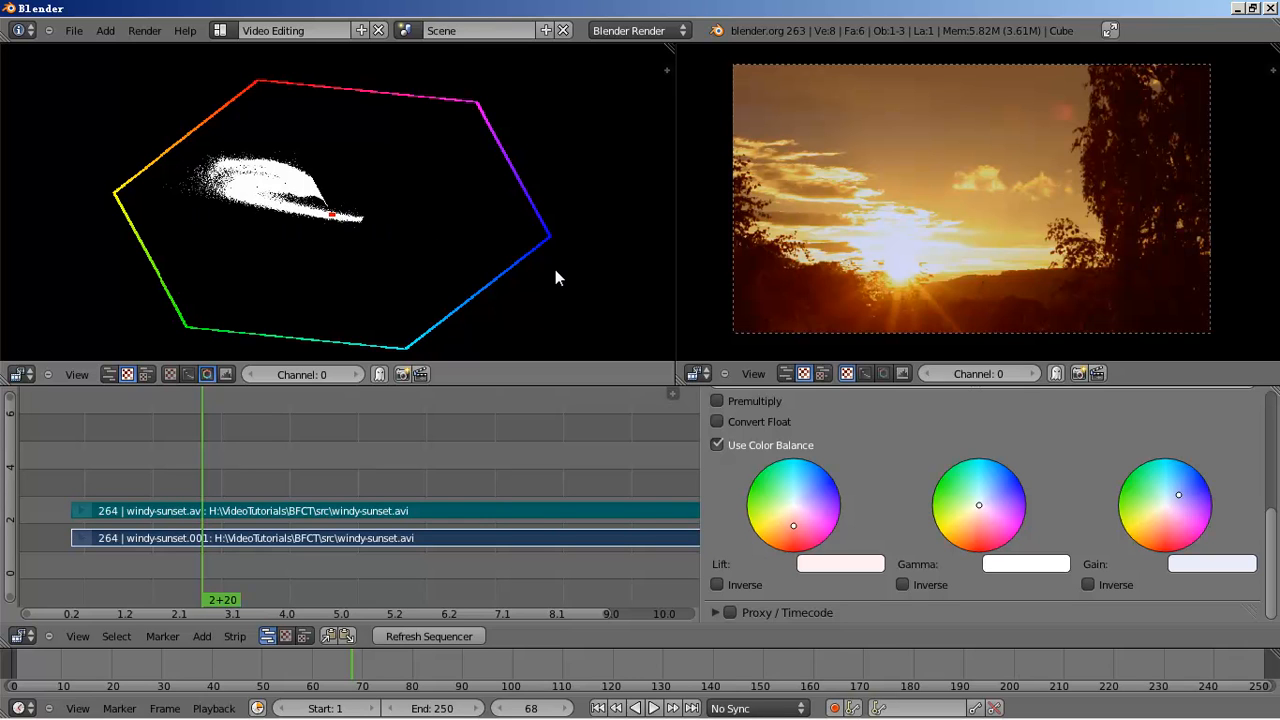
# - Drag the Gamma wheel marker toward blue-magenta to turn the sky purplish
pyautogui.click(991, 499)
pyautogui.moveTo(996, 495)
pyautogui.mouseDown()
pyautogui.moveTo(1003, 476)
pyautogui.moveTo(1018, 490)
pyautogui.moveTo(1012, 478)
pyautogui.mouseUp()
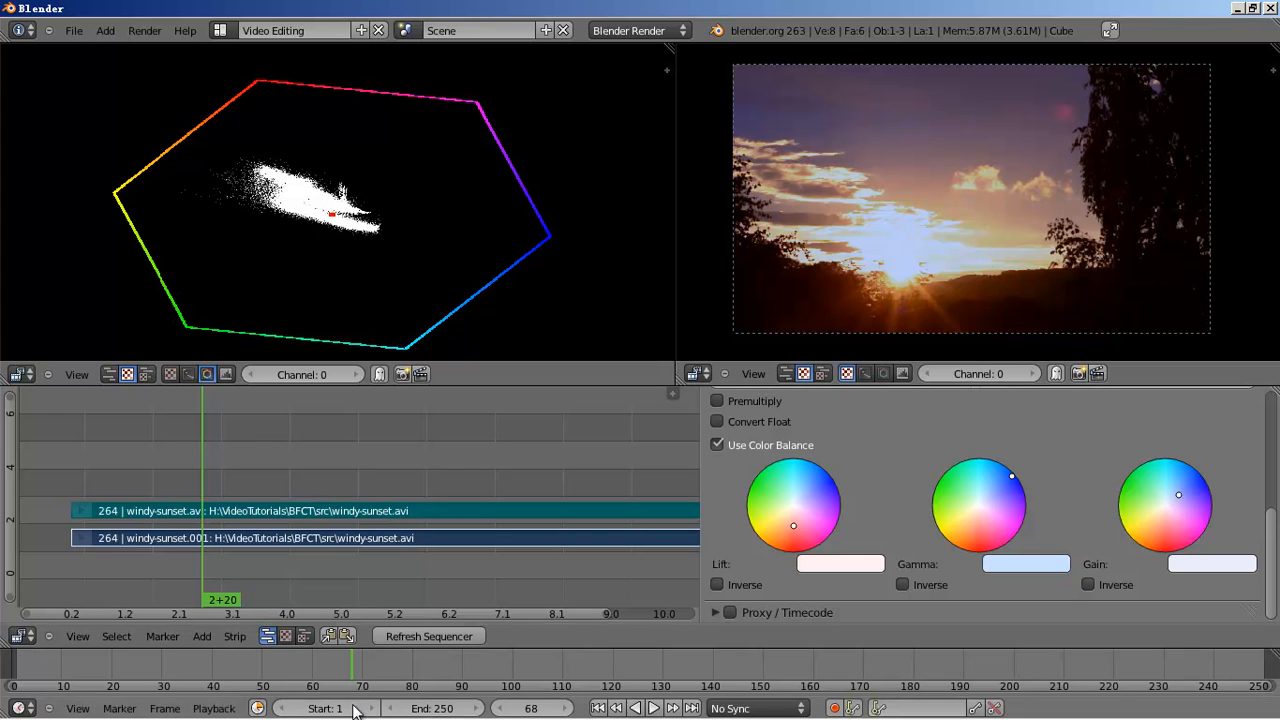
# - Bring Chrome forward and look through the Vectorscope article and Final Cut Pro homepage tabs
pyautogui.moveTo(250, 708)
pyautogui.click(166, 708)
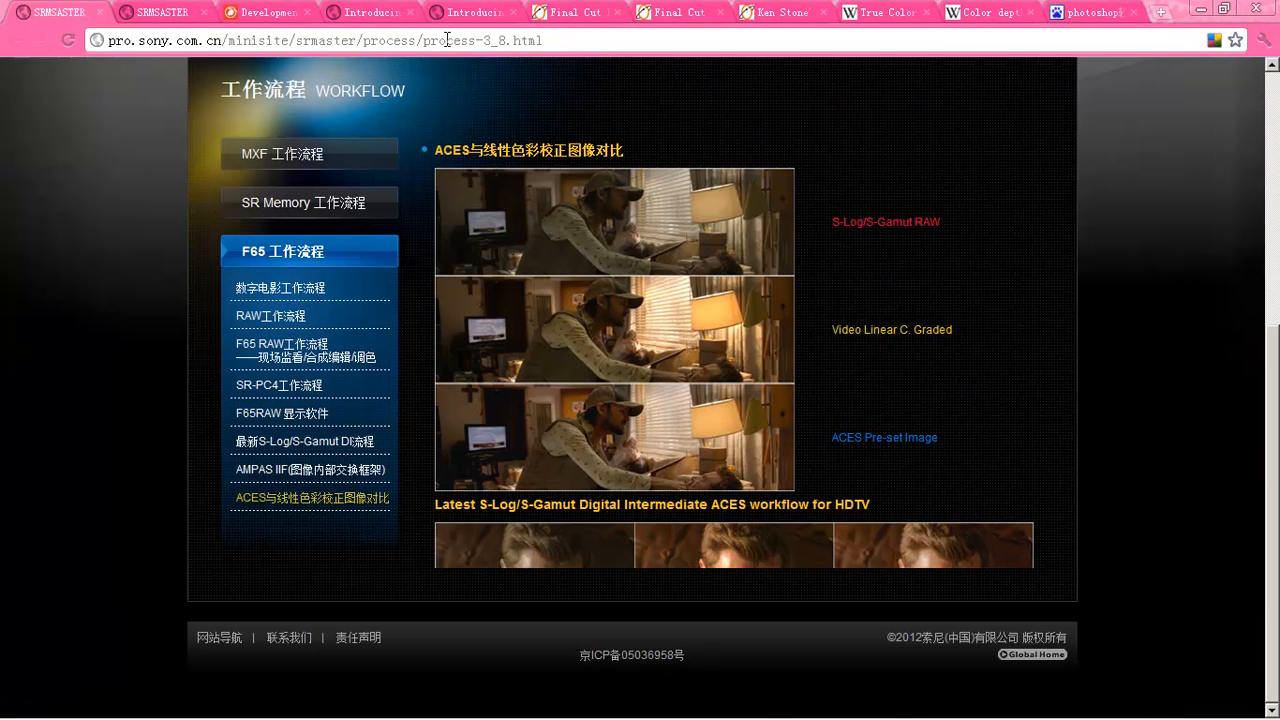
pyautogui.click(368, 12)
pyautogui.click(575, 12)
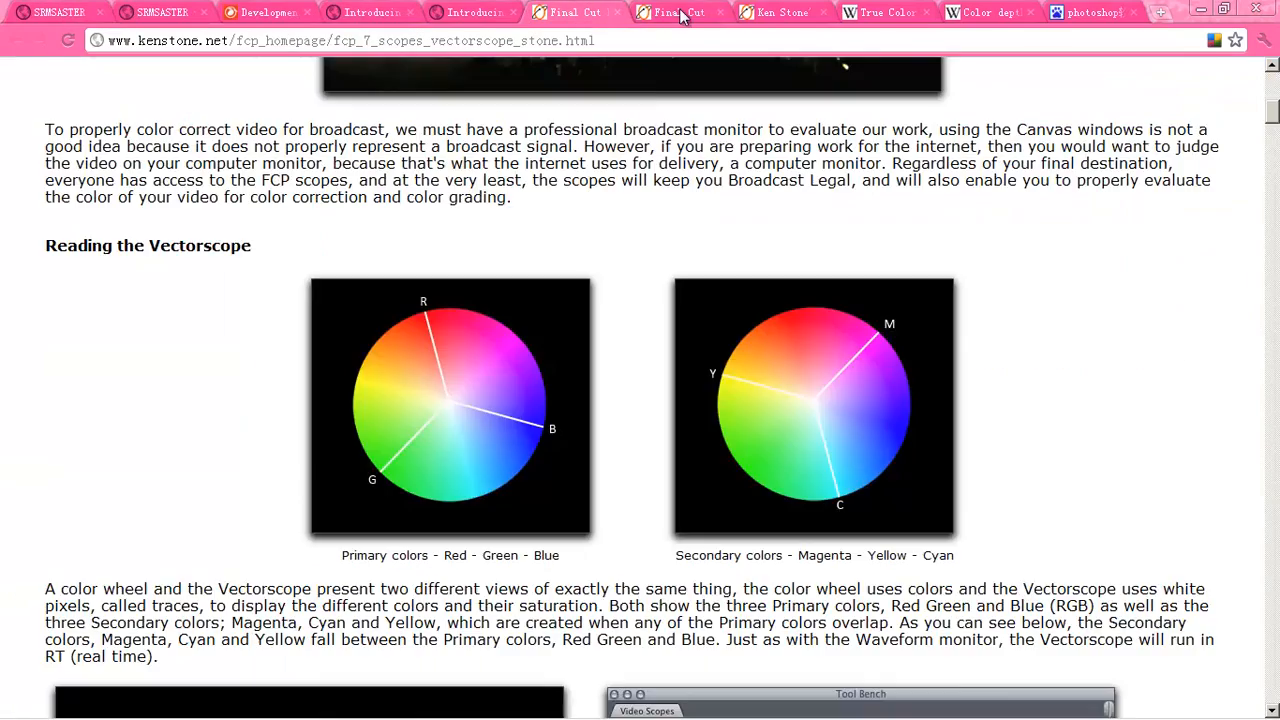
pyautogui.scroll(5, 650, 178)
pyautogui.scroll(3, 650, 178)
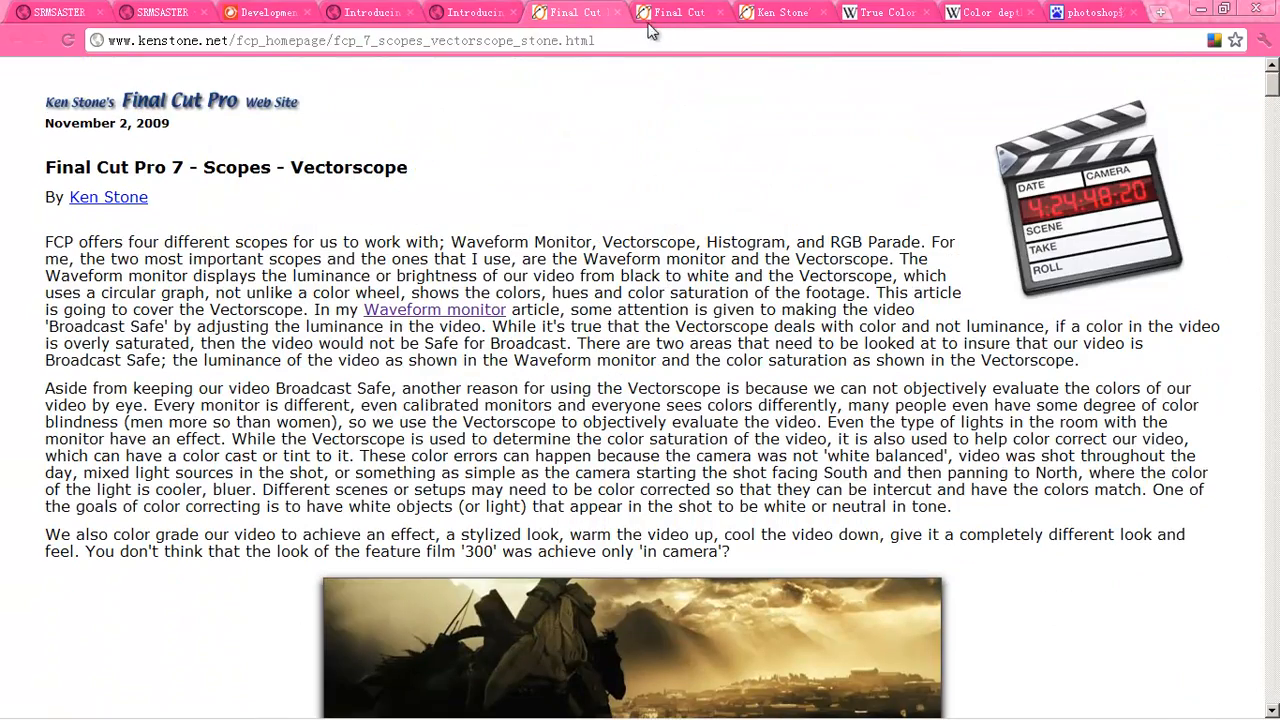
pyautogui.click(772, 12)
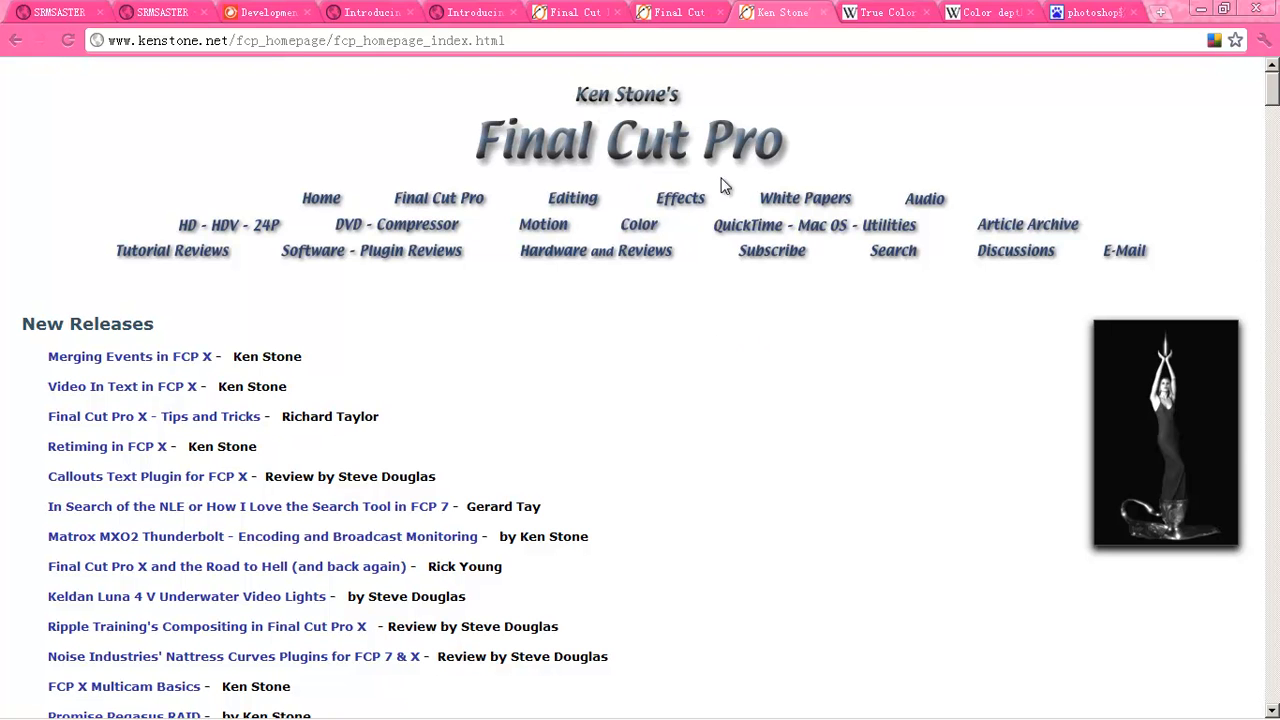
pyautogui.scroll(-3, 663, 243)
pyautogui.scroll(3, 666, 243)
# - Open the Waveform Monitor article and scroll to its waveform-reading explanation
pyautogui.click(680, 13)
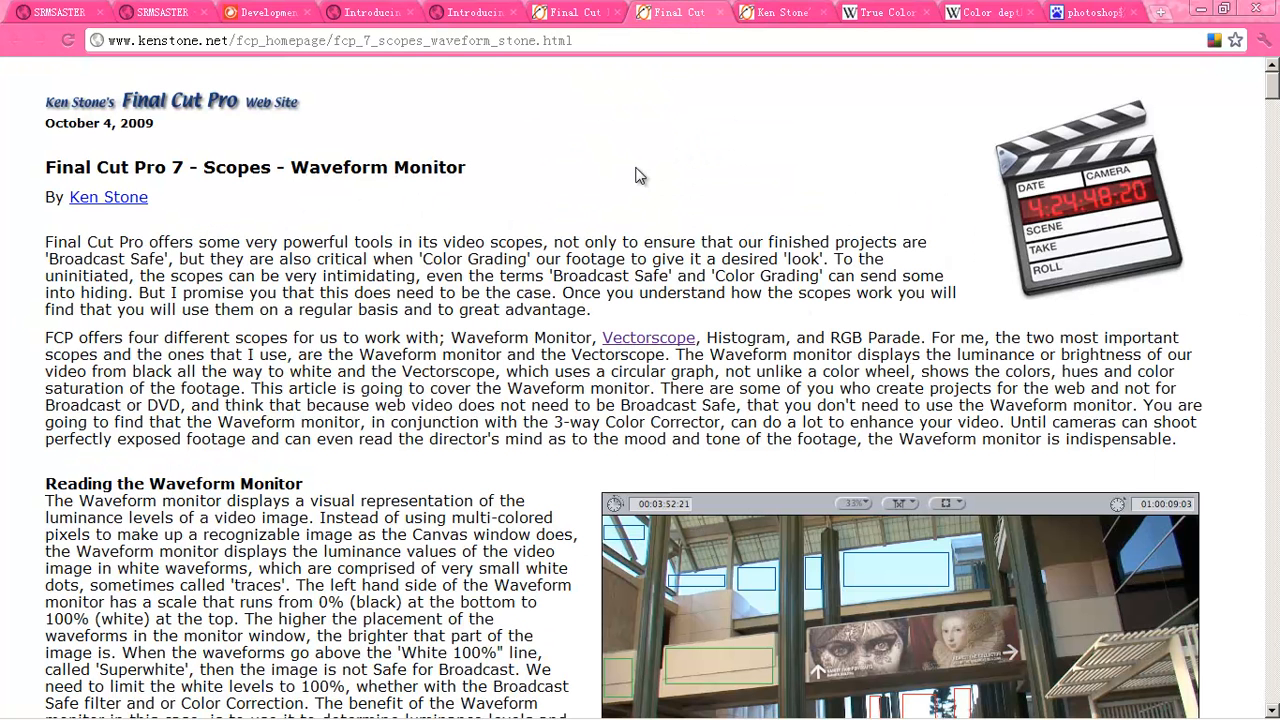
pyautogui.click(580, 13)
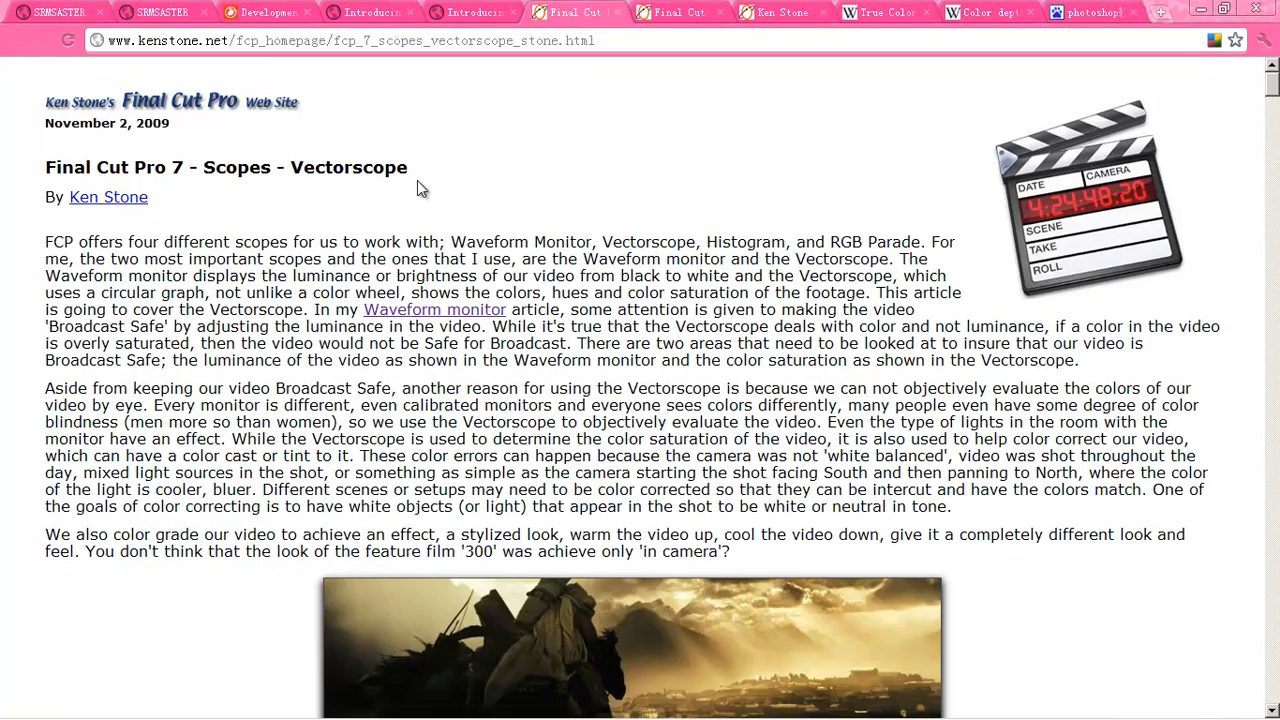
pyautogui.click(700, 13)
pyautogui.scroll(-10, 560, 288)
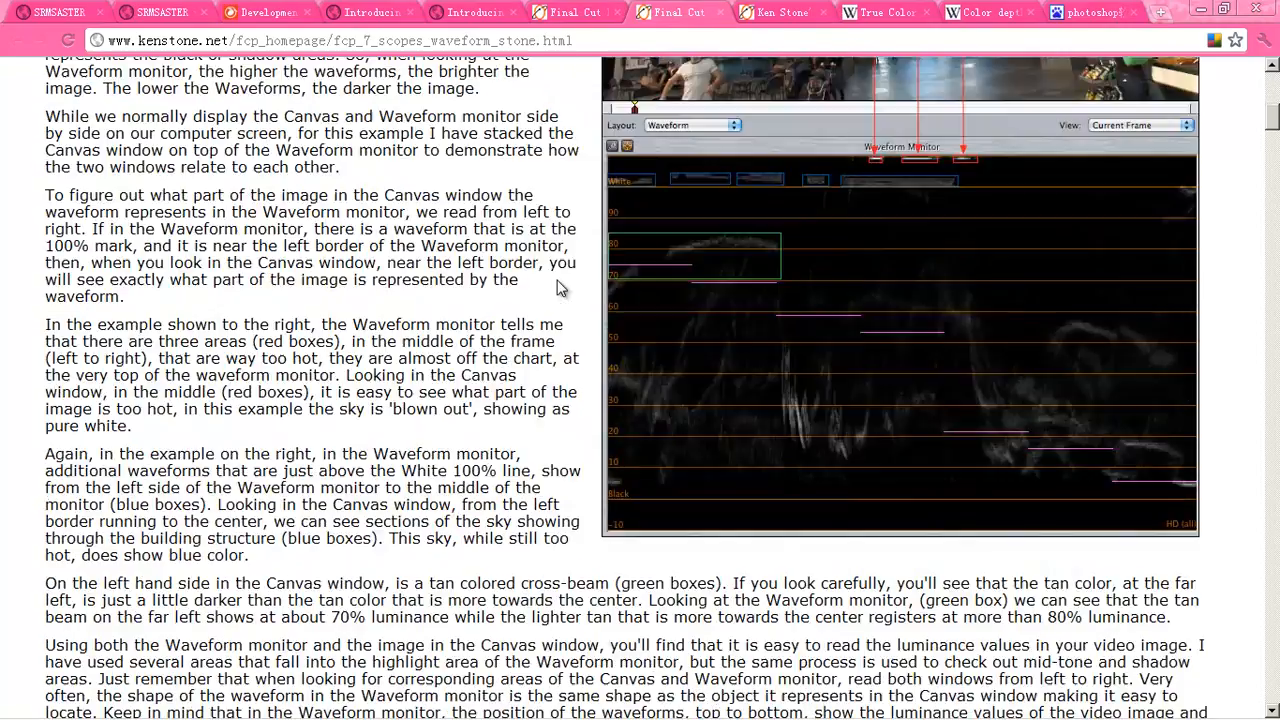
pyautogui.scroll(5, 560, 288)
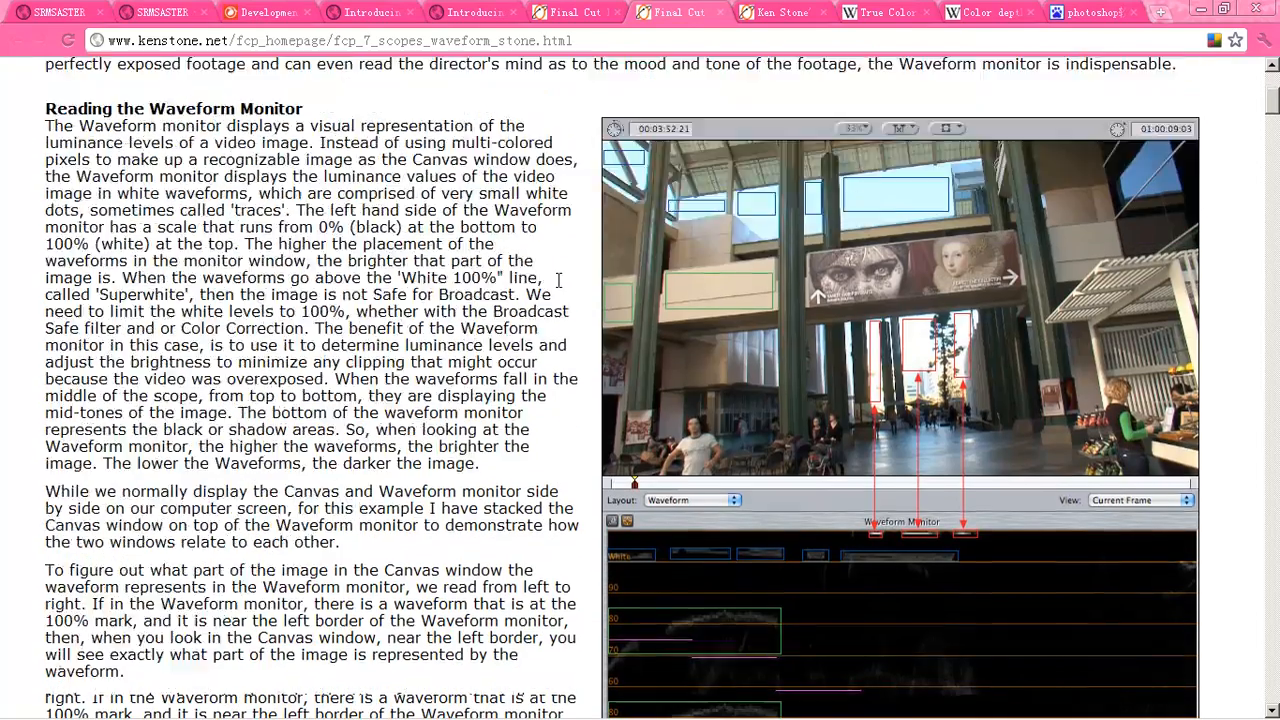
pyautogui.scroll(5, 560, 288)
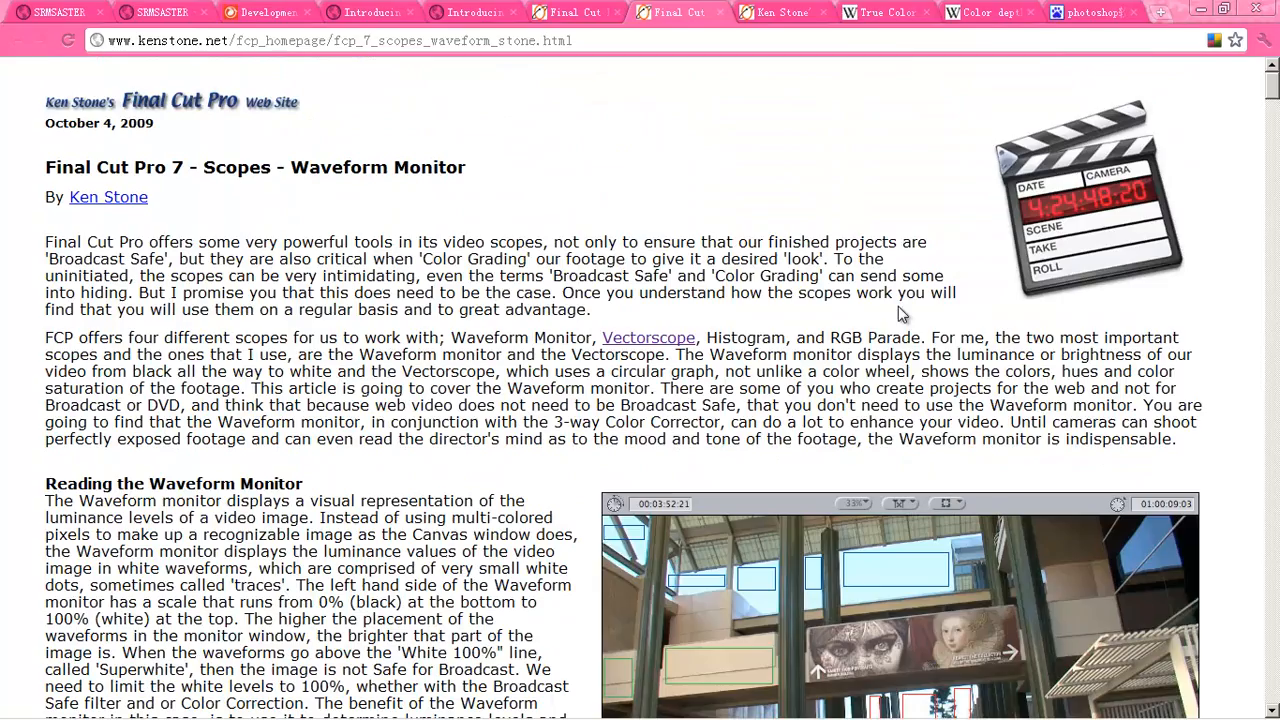
pyautogui.scroll(-5, 868, 330)
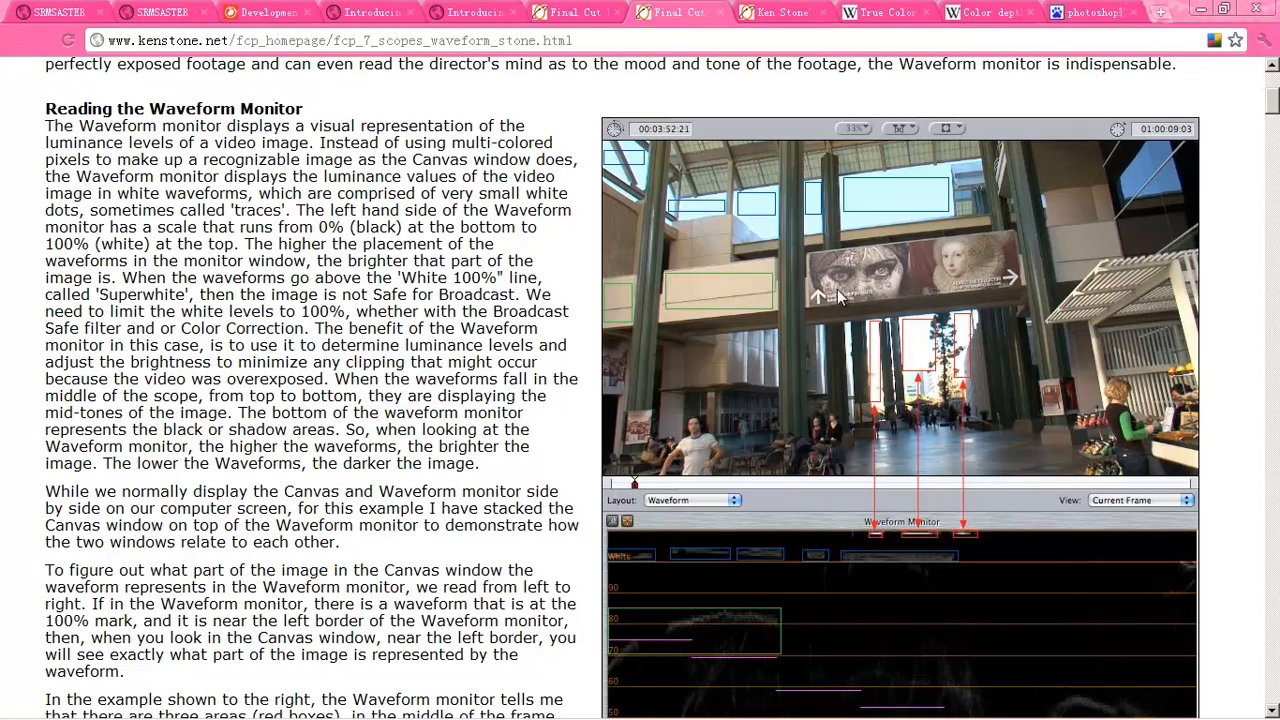
pyautogui.scroll(-5, 814, 270)
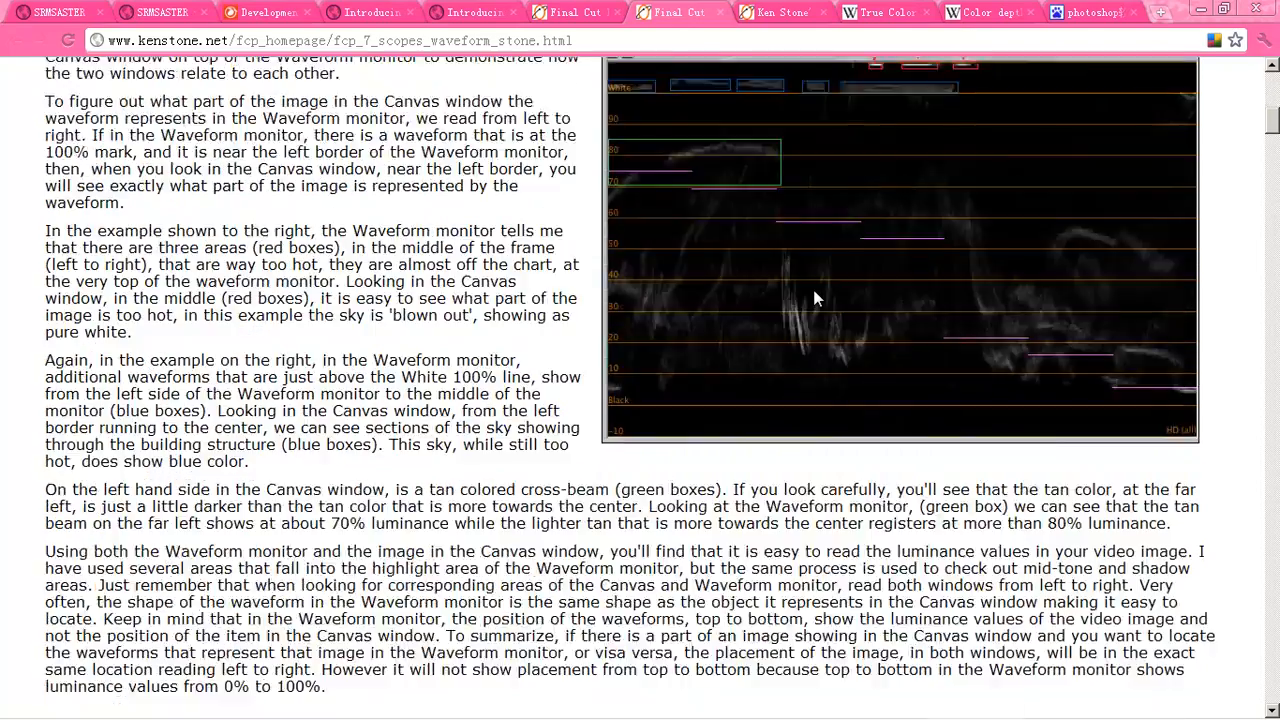
pyautogui.scroll(4, 814, 298)
# - Read the Vectorscope article's 'Reading the Vectorscope' diagrams, then return to Blender
pyautogui.click(578, 14)
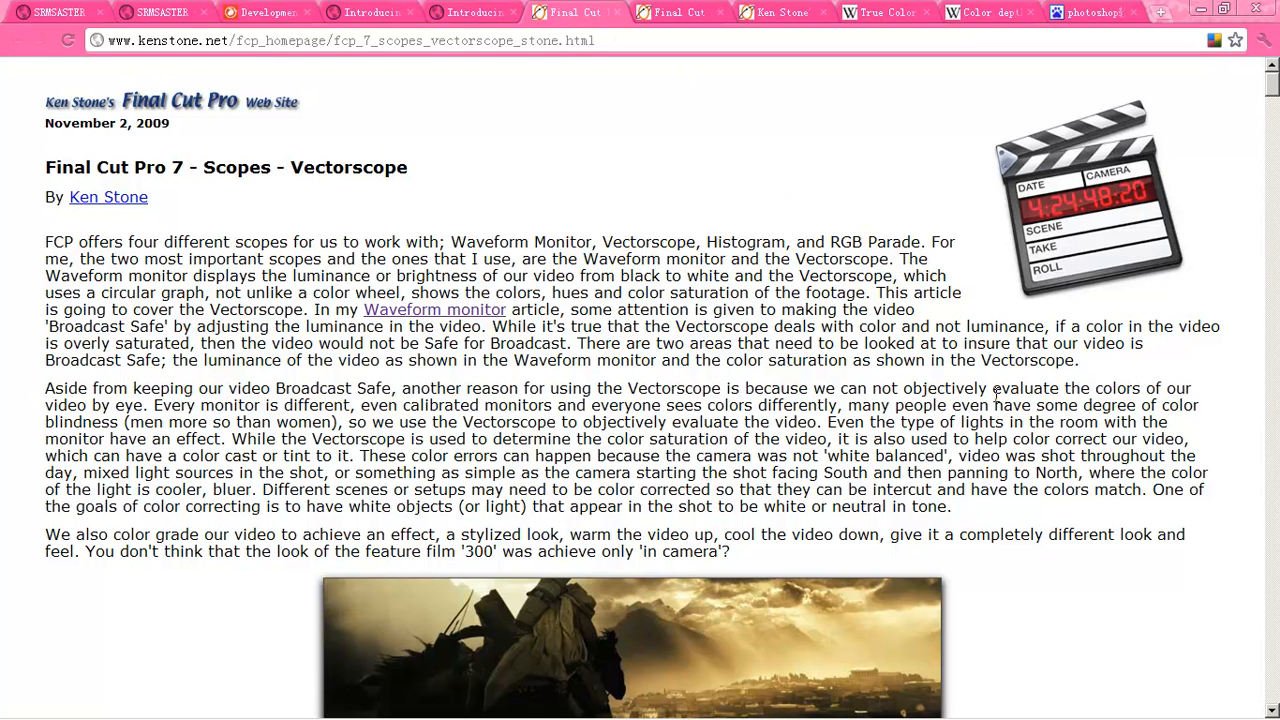
pyautogui.scroll(-8, 1125, 400)
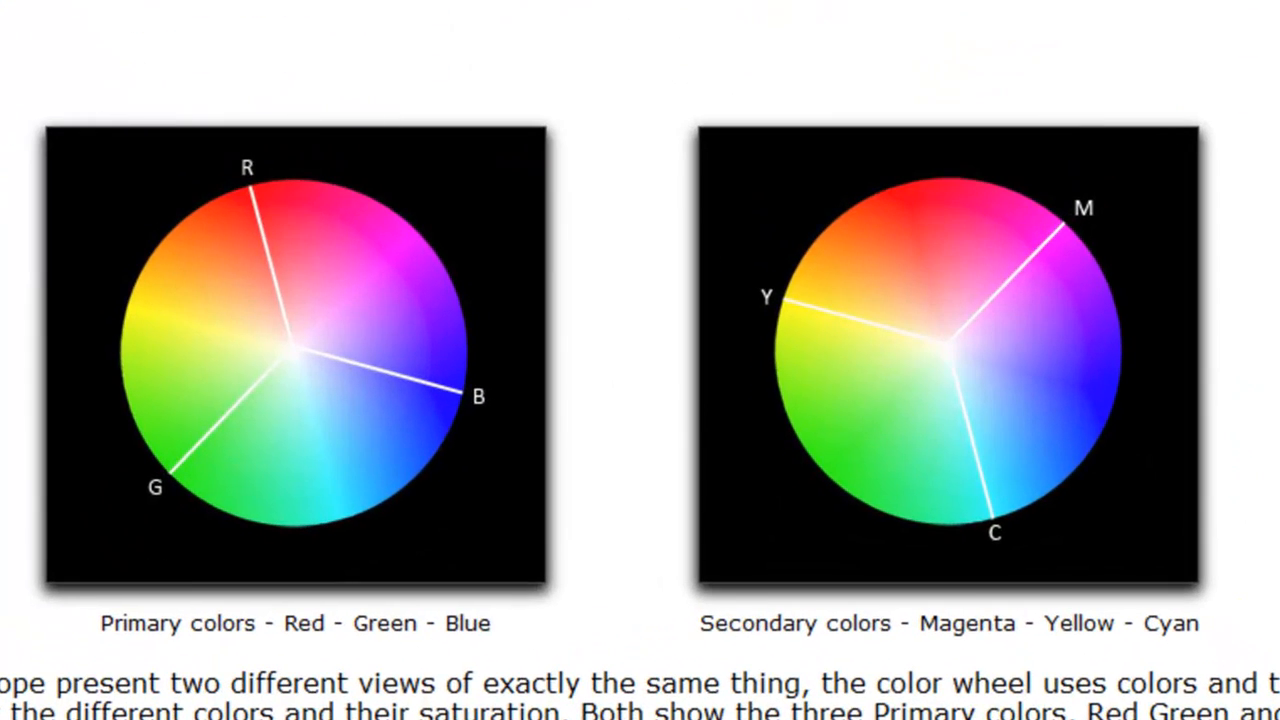
pyautogui.scroll(-2, 640, 360)
pyautogui.scroll(1, 640, 360)
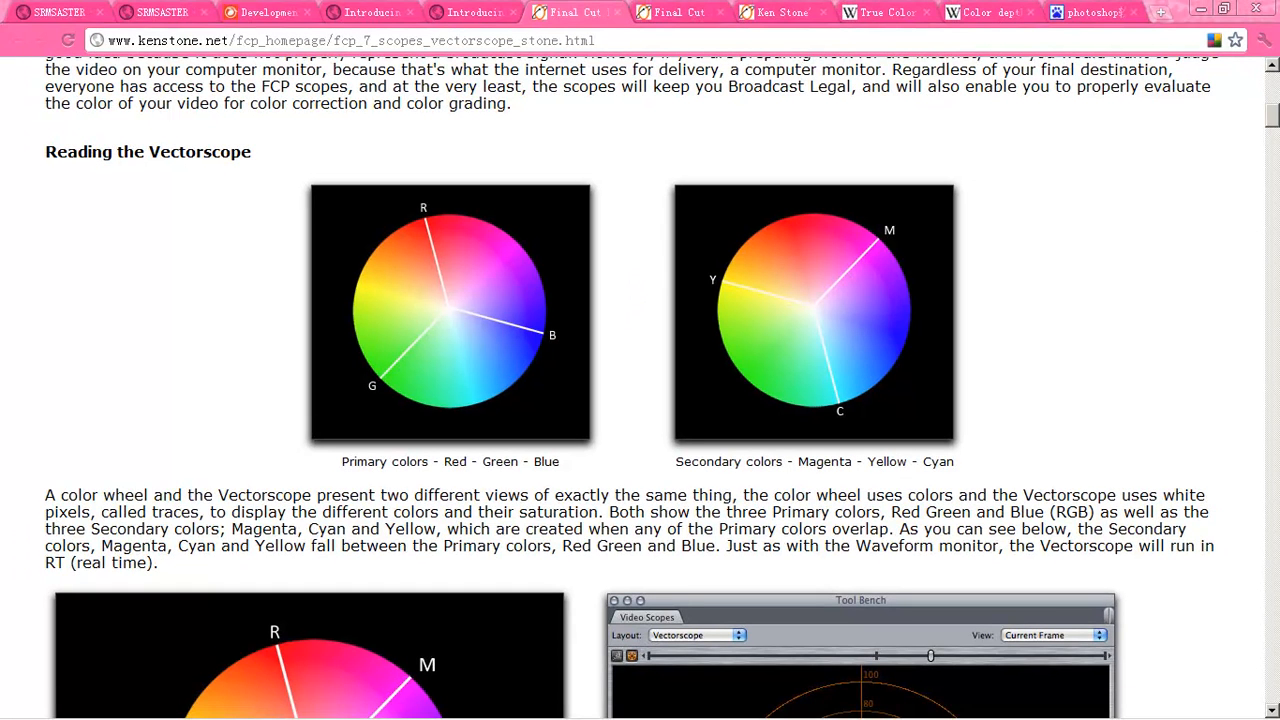
pyautogui.moveTo(572, 708)
pyautogui.click(843, 706)
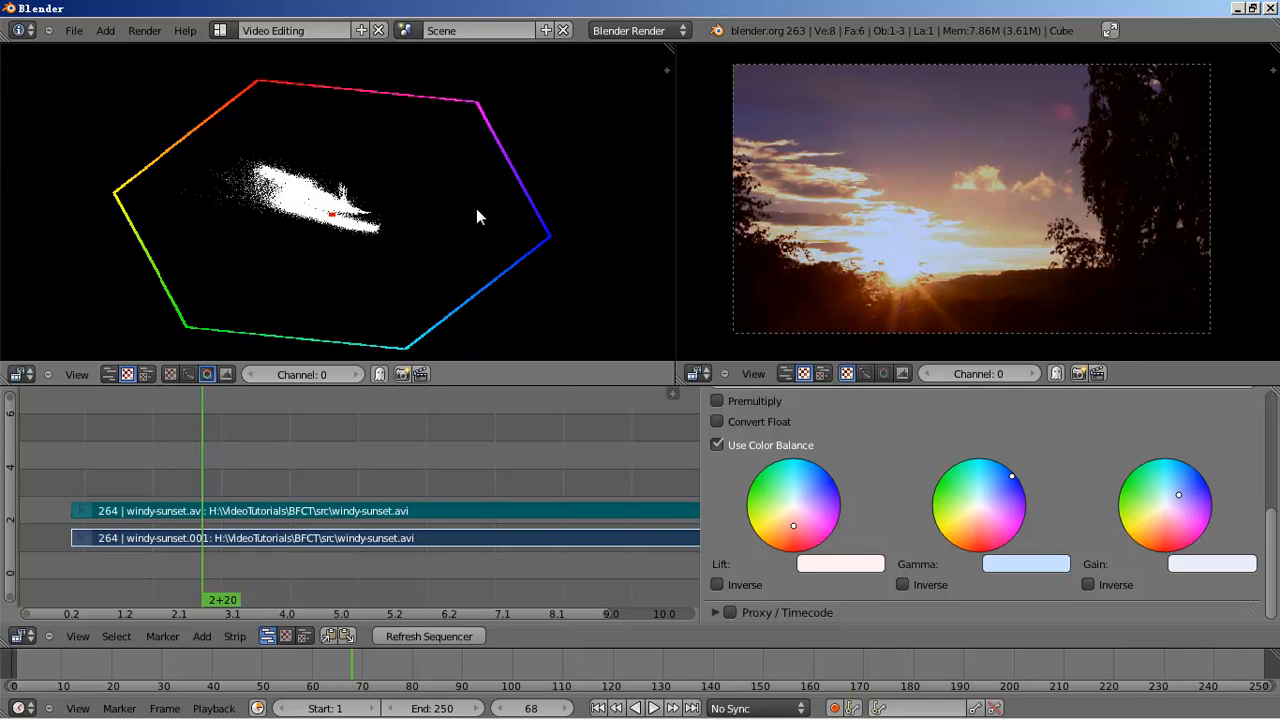
# - Save a copy of the file as color_correction02.blend
pyautogui.hotkey('ctrl', 's')
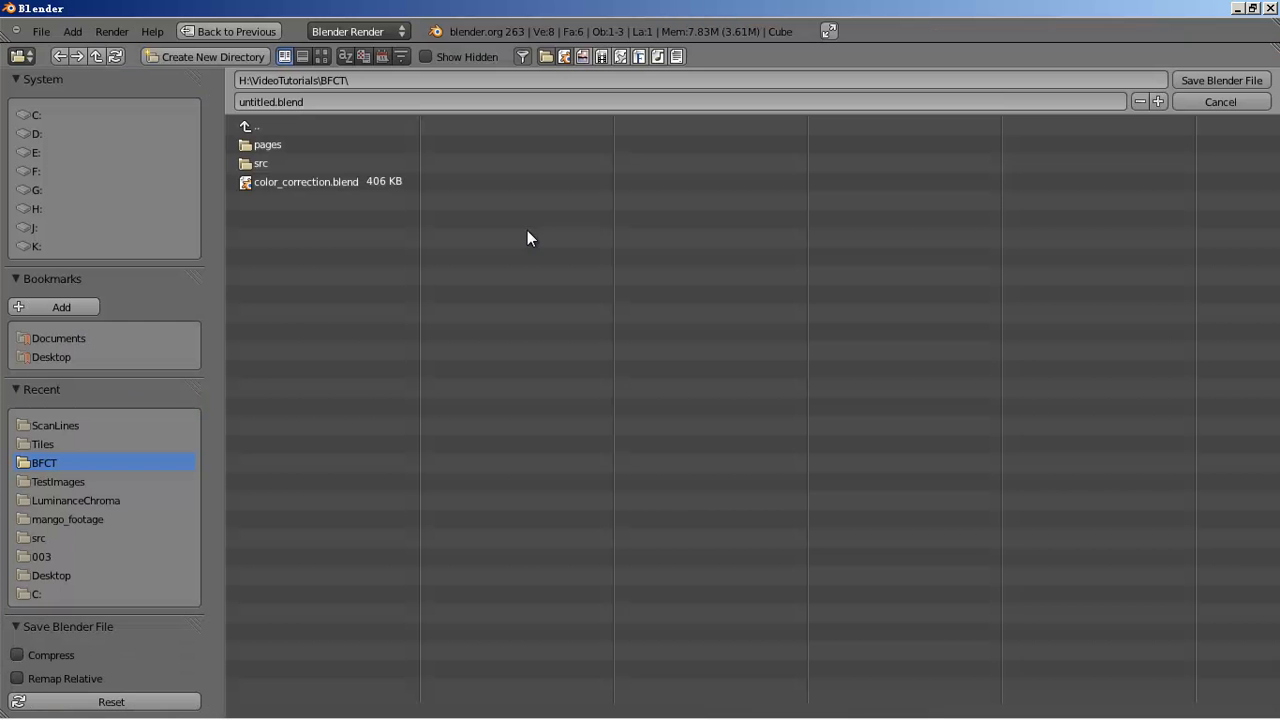
pyautogui.click(325, 180)
pyautogui.click(320, 101)
pyautogui.click(318, 101)
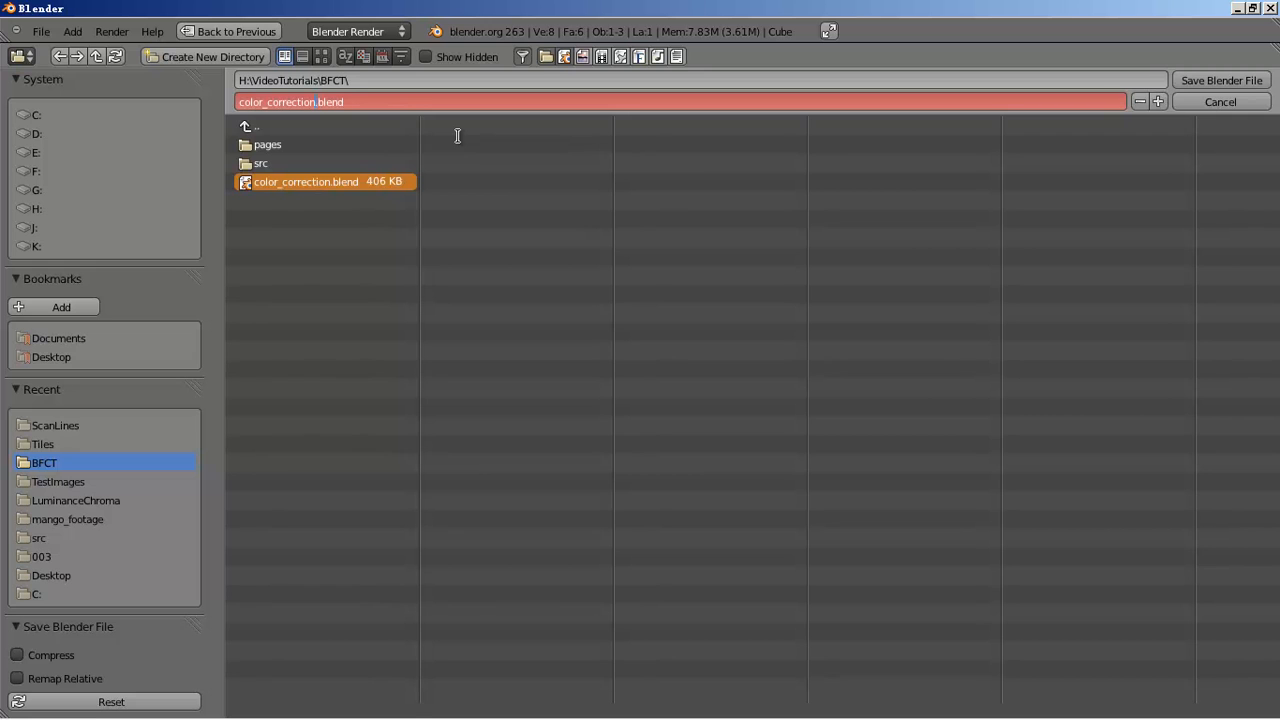
pyautogui.write('02')
pyautogui.press('Return')
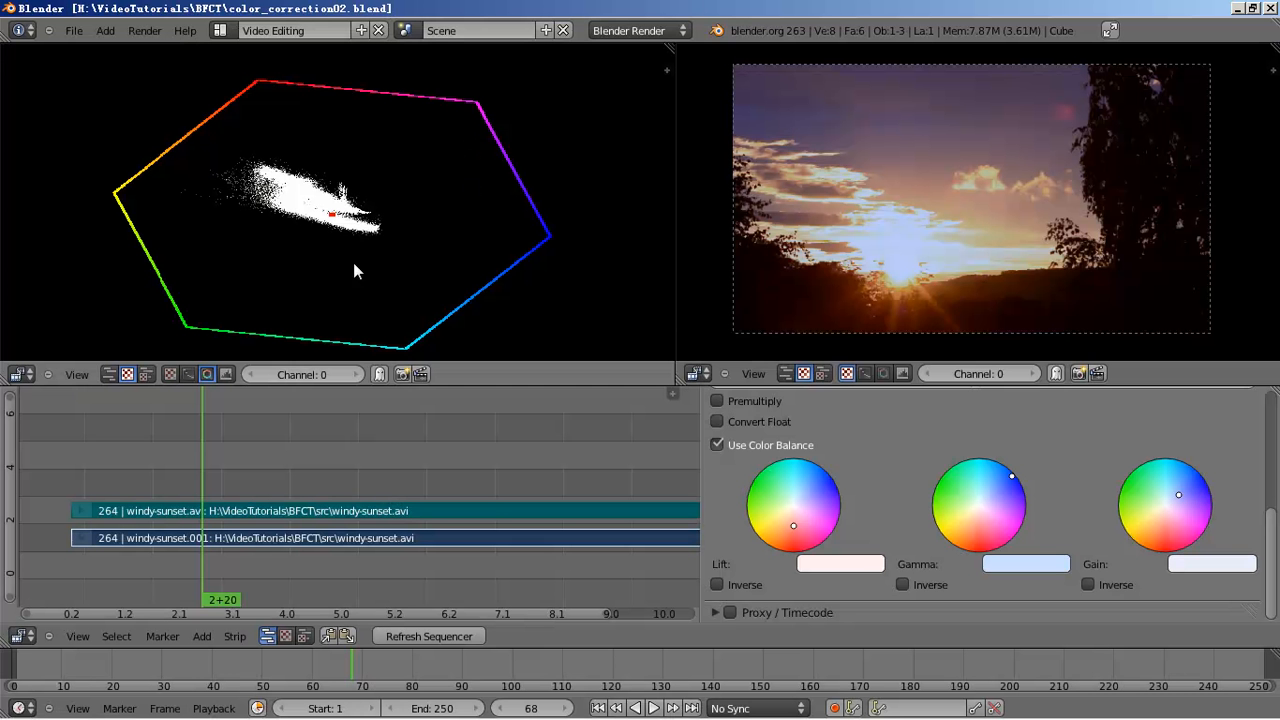
# - Switch to the Compositing layout and enable Use Nodes
pyautogui.click(219, 30)
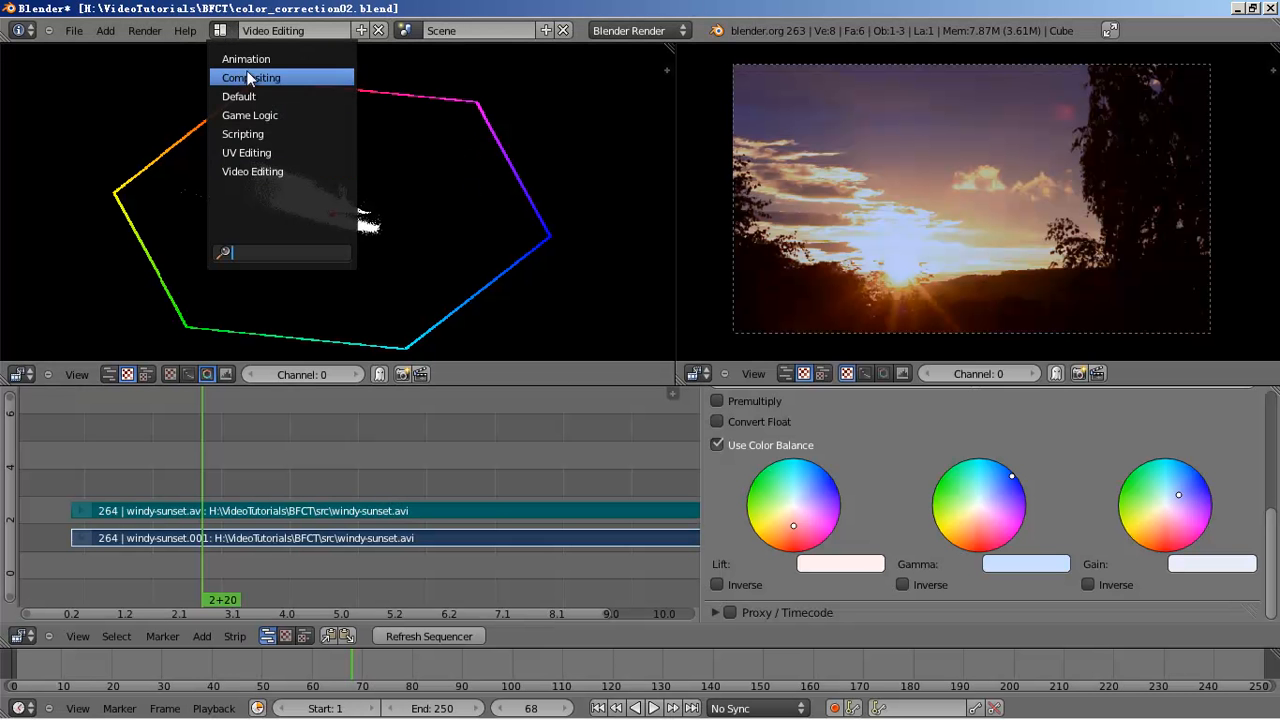
pyautogui.click(244, 77)
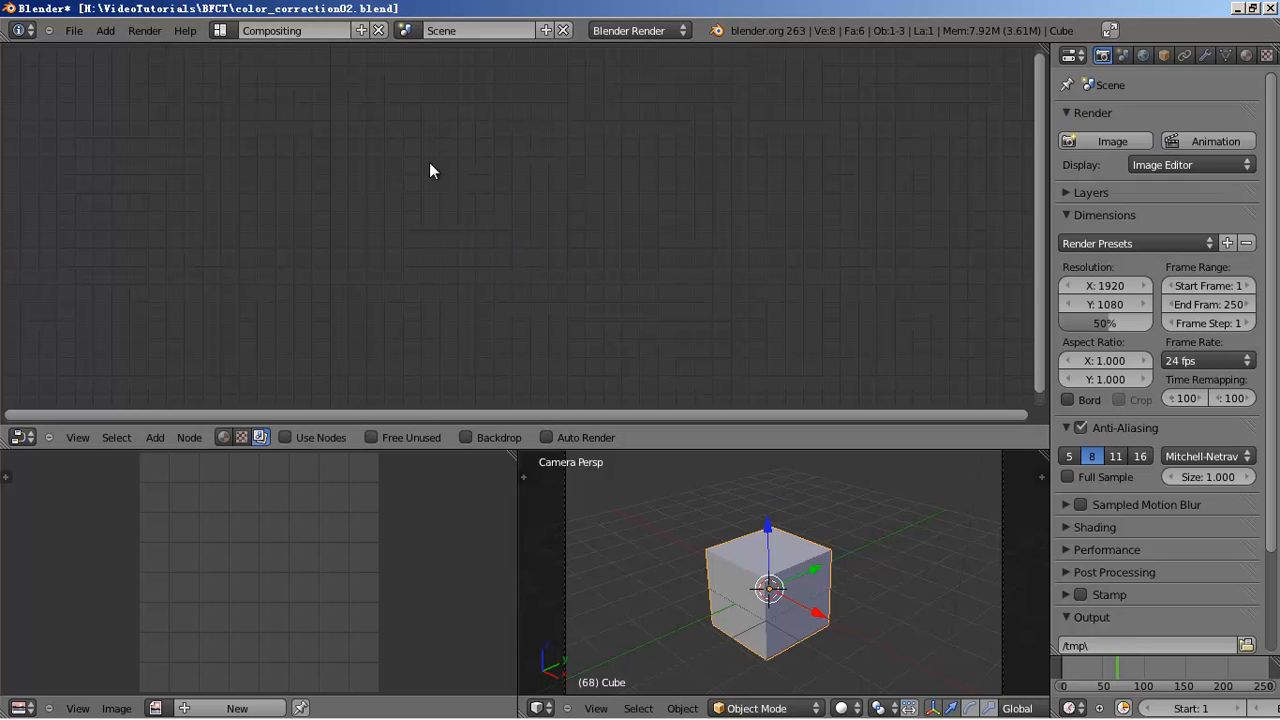
pyautogui.scroll(3, 574, 272)
pyautogui.scroll(-2, 384, 414)
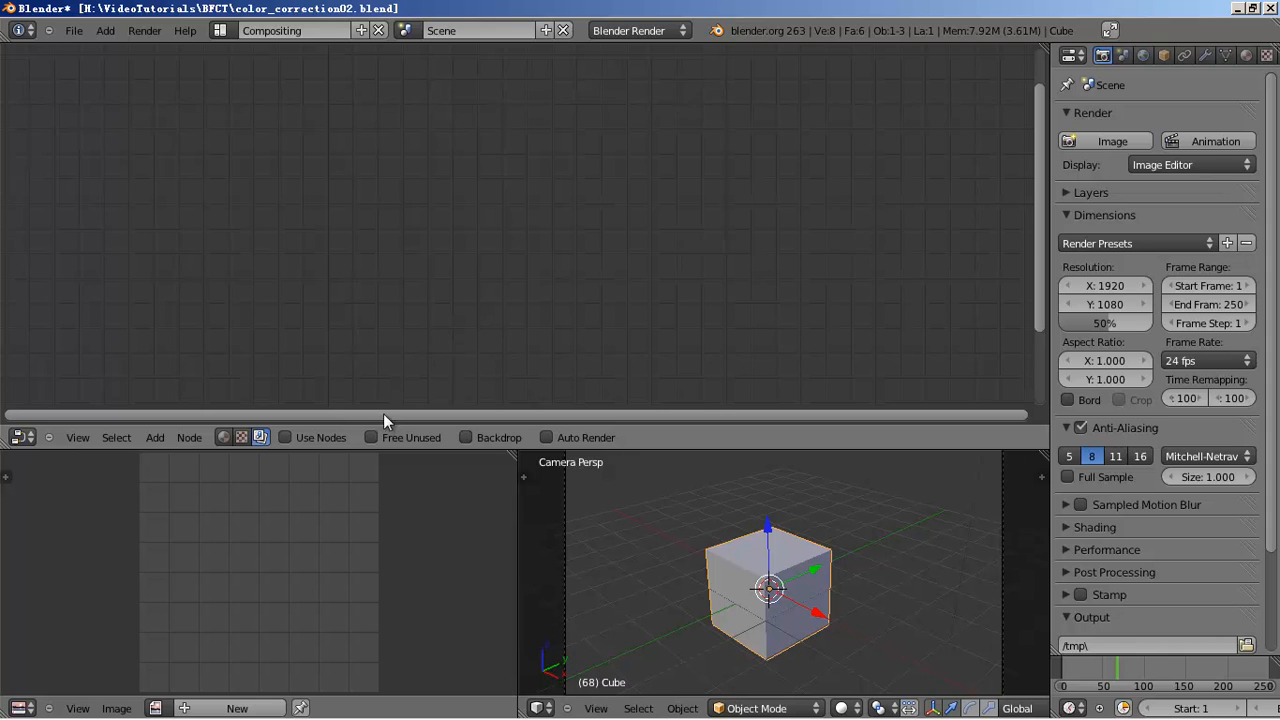
pyautogui.click(286, 440)
# - Spread the nodes apart, enlarge the lower image area, and delete the Render Layers node
pyautogui.scroll(-3, 457, 240)
pyautogui.moveTo(430, 186); pyautogui.dragTo(212, 168)
pyautogui.moveTo(620, 166); pyautogui.dragTo(757, 177)
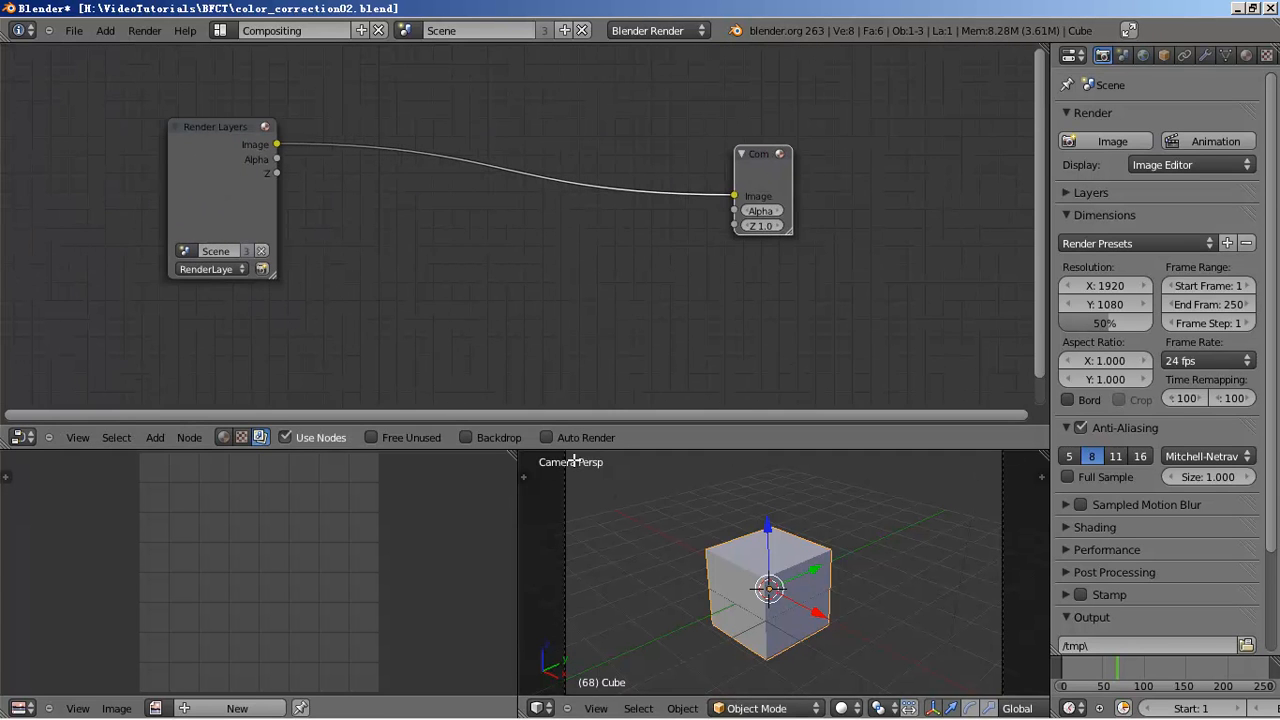
pyautogui.moveTo(518, 455); pyautogui.dragTo(419, 522)
pyautogui.rightClick(262, 190)
pyautogui.press('x')
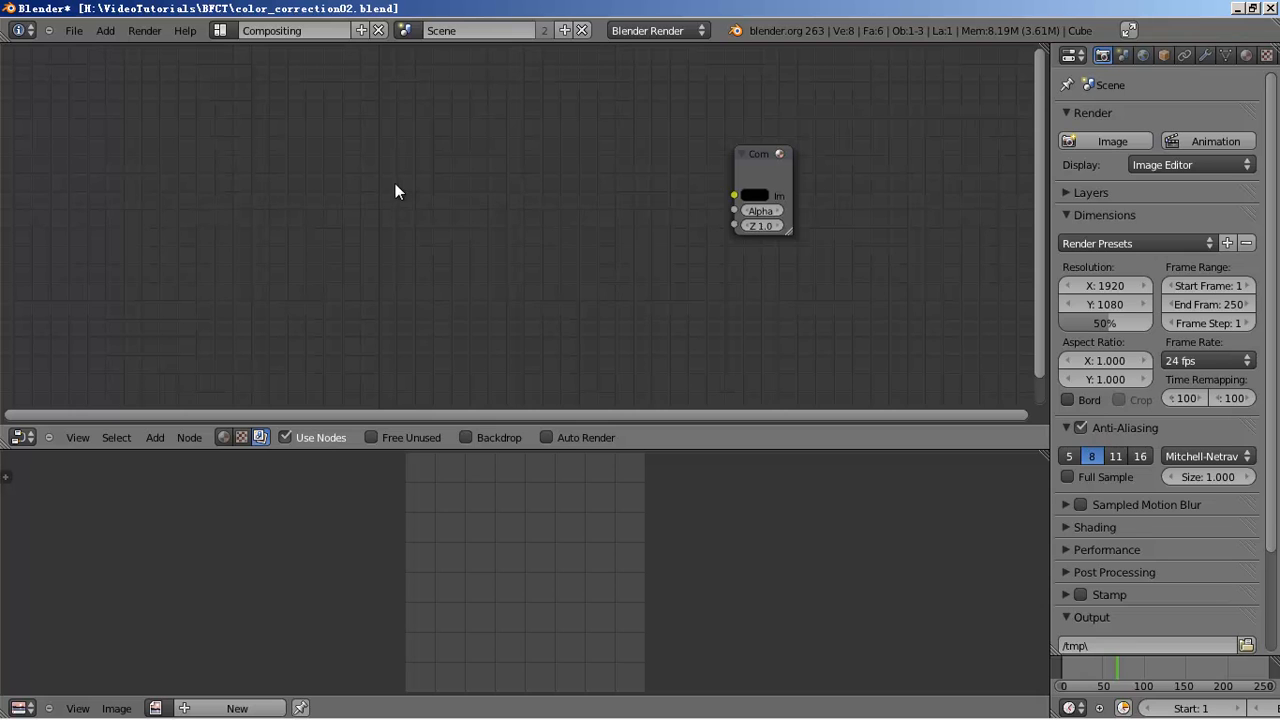
# - Add an Image input node to the left of the Composite node
pyautogui.hotkey('shift', 'a')
pyautogui.moveTo(400, 181)
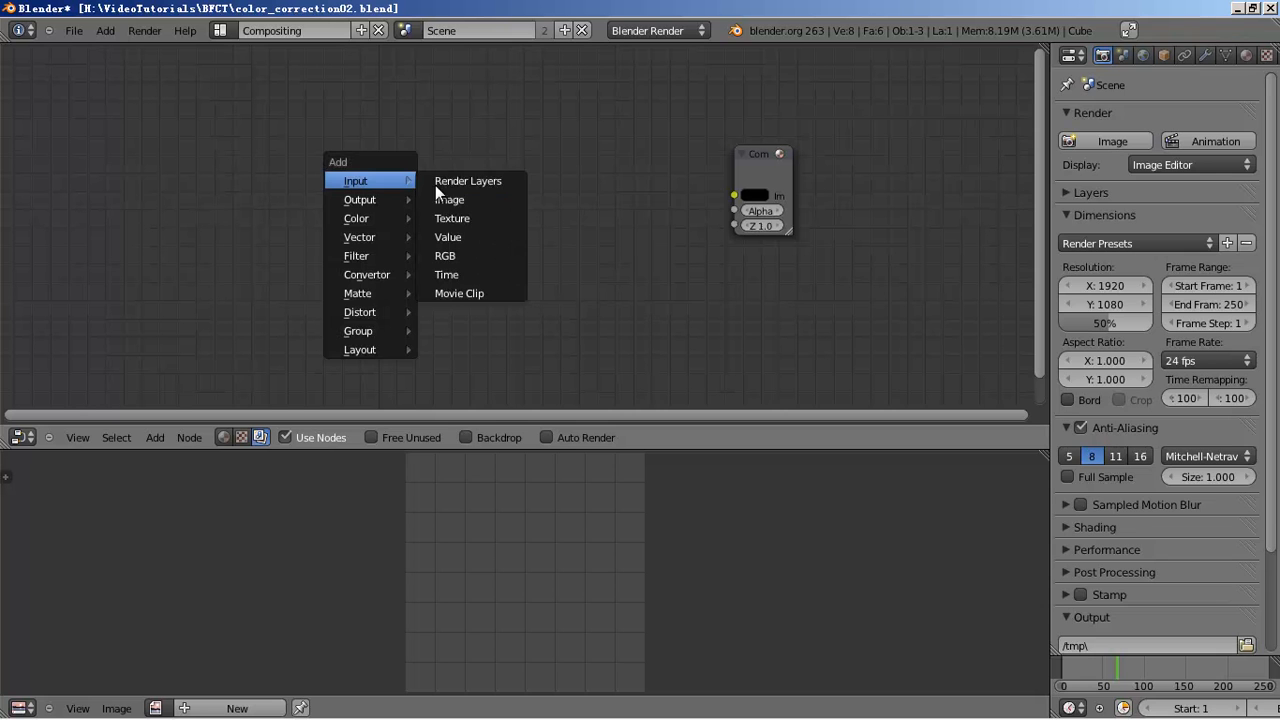
pyautogui.click(490, 198)
pyautogui.click(346, 163)
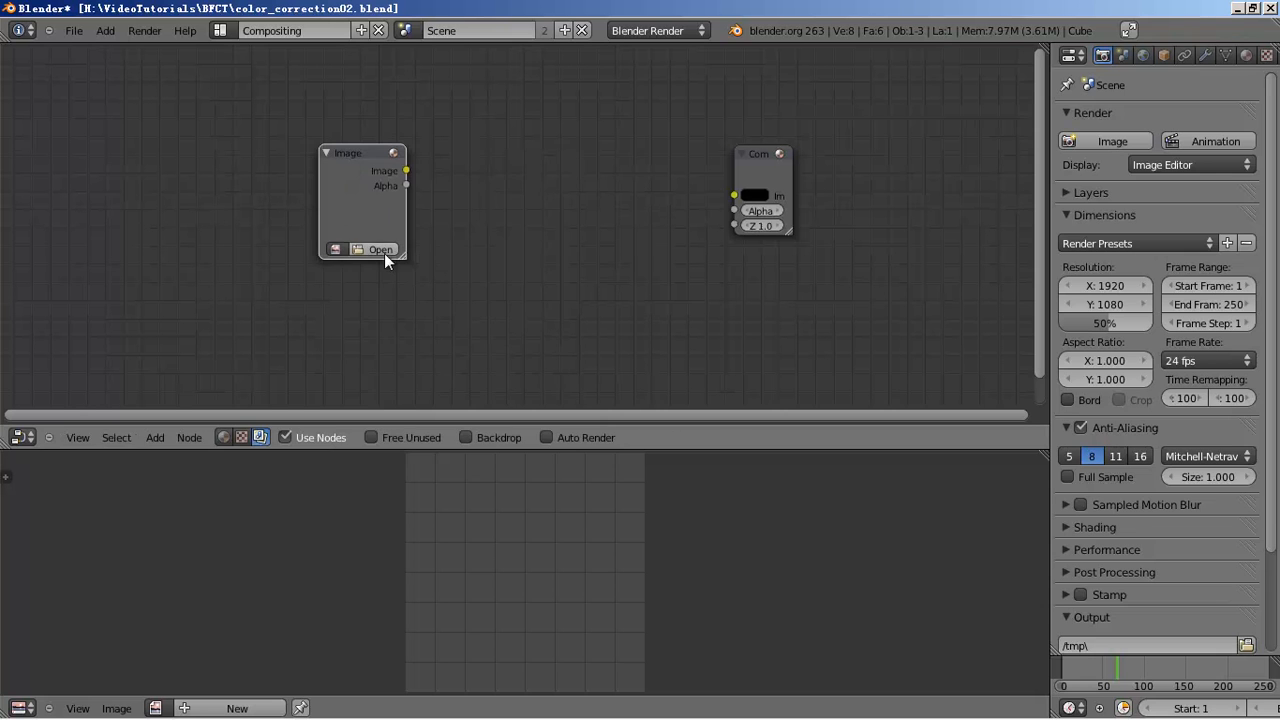
# - Load A003C014_12050700000.exr from src/mango_footage into the Image node
pyautogui.click(384, 251)
pyautogui.click(265, 165)
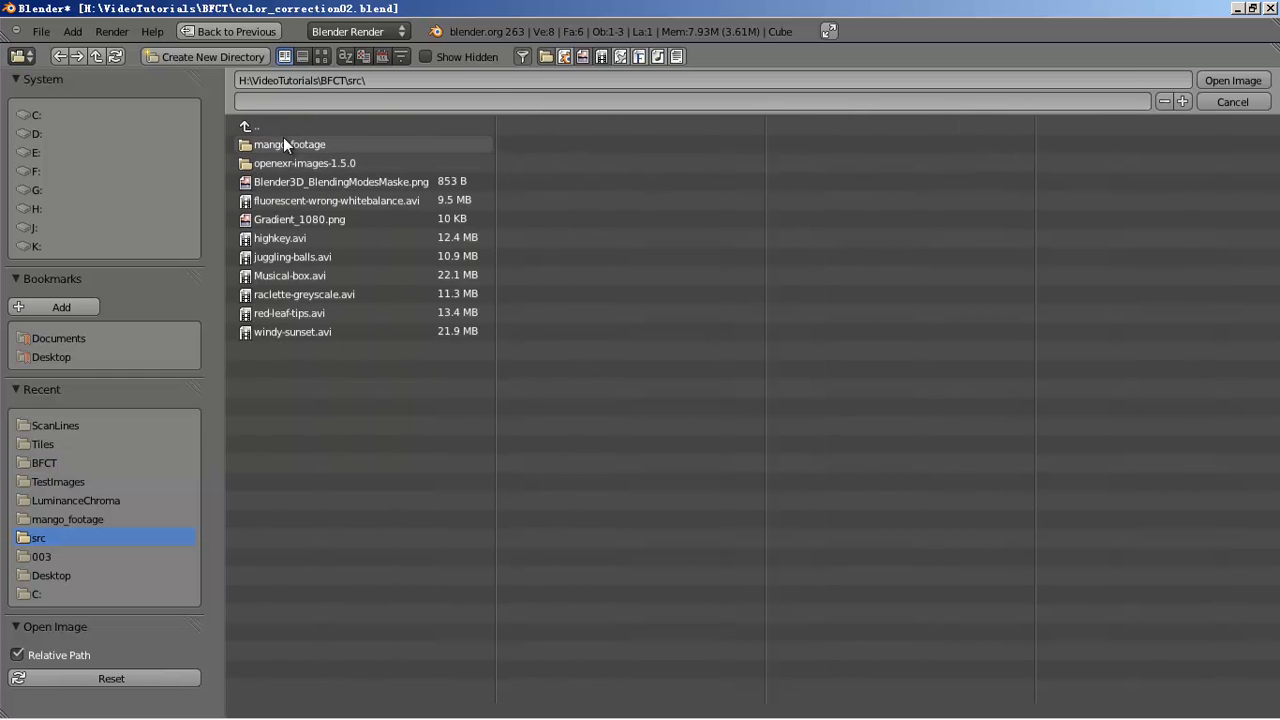
pyautogui.click(297, 160)
pyautogui.click(320, 127)
pyautogui.click(302, 145)
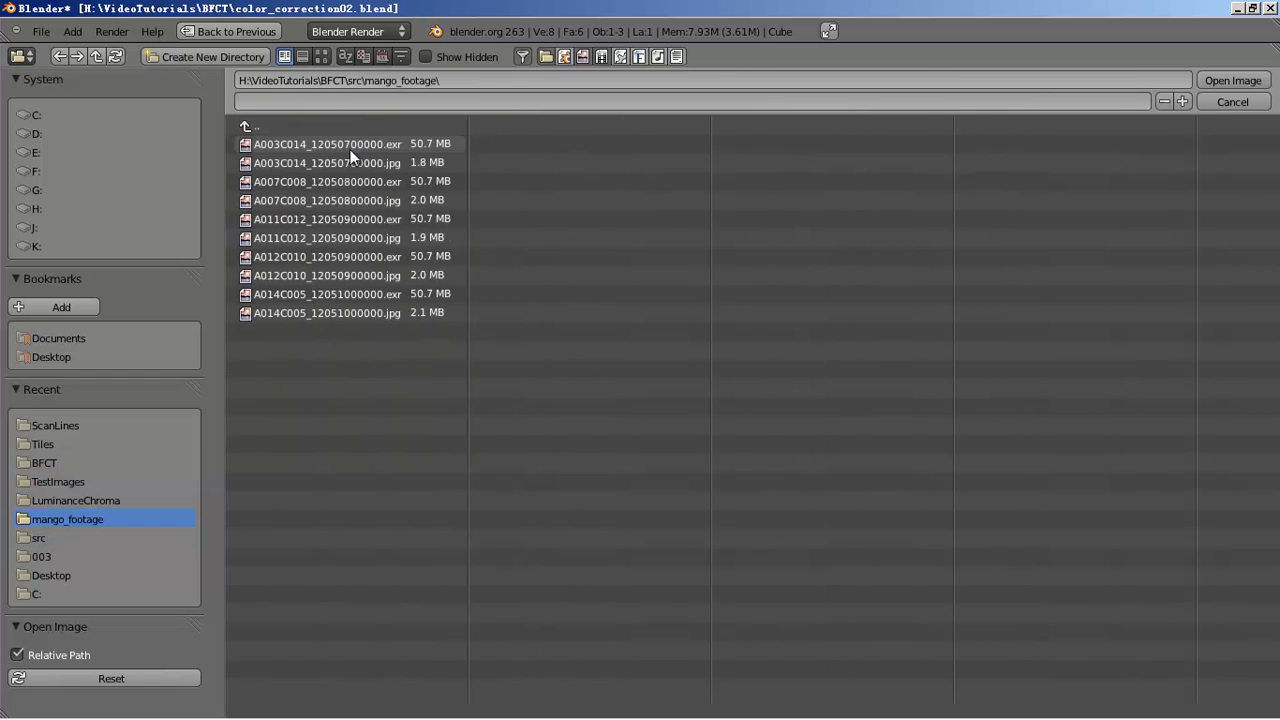
pyautogui.click(321, 57)
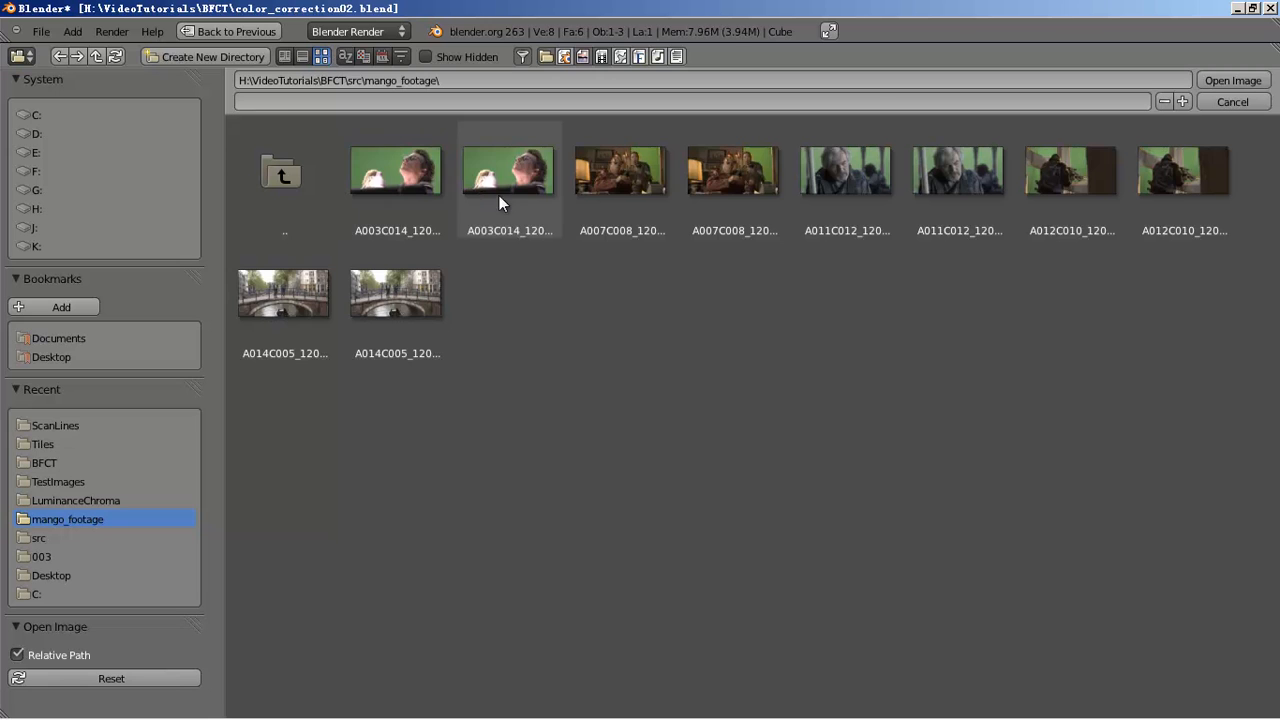
pyautogui.click(432, 200)
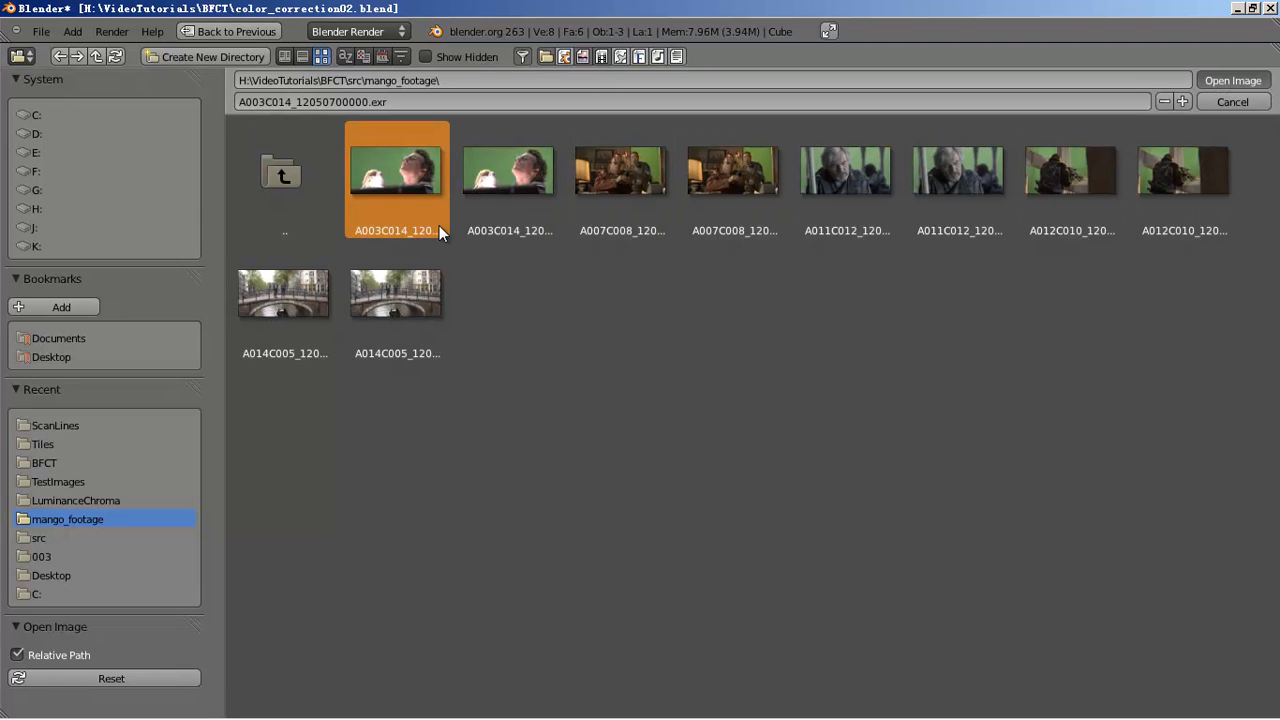
pyautogui.doubleClick(439, 225)
# - Reposition the Image node up and to the left in the node tree
pyautogui.moveTo(332, 189); pyautogui.dragTo(232, 117)
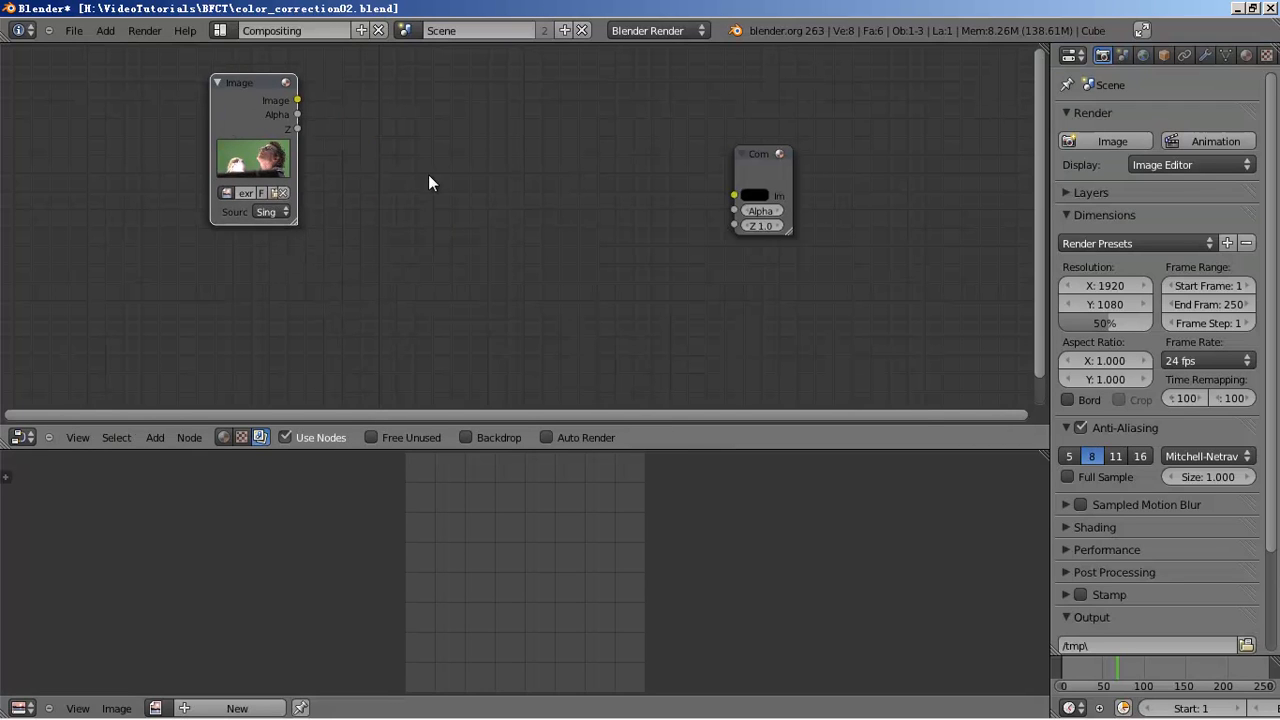
pyautogui.hotkey('shift', 'a')
pyautogui.moveTo(430, 181)
pyautogui.moveTo(246, 136); pyautogui.dragTo(240, 164)
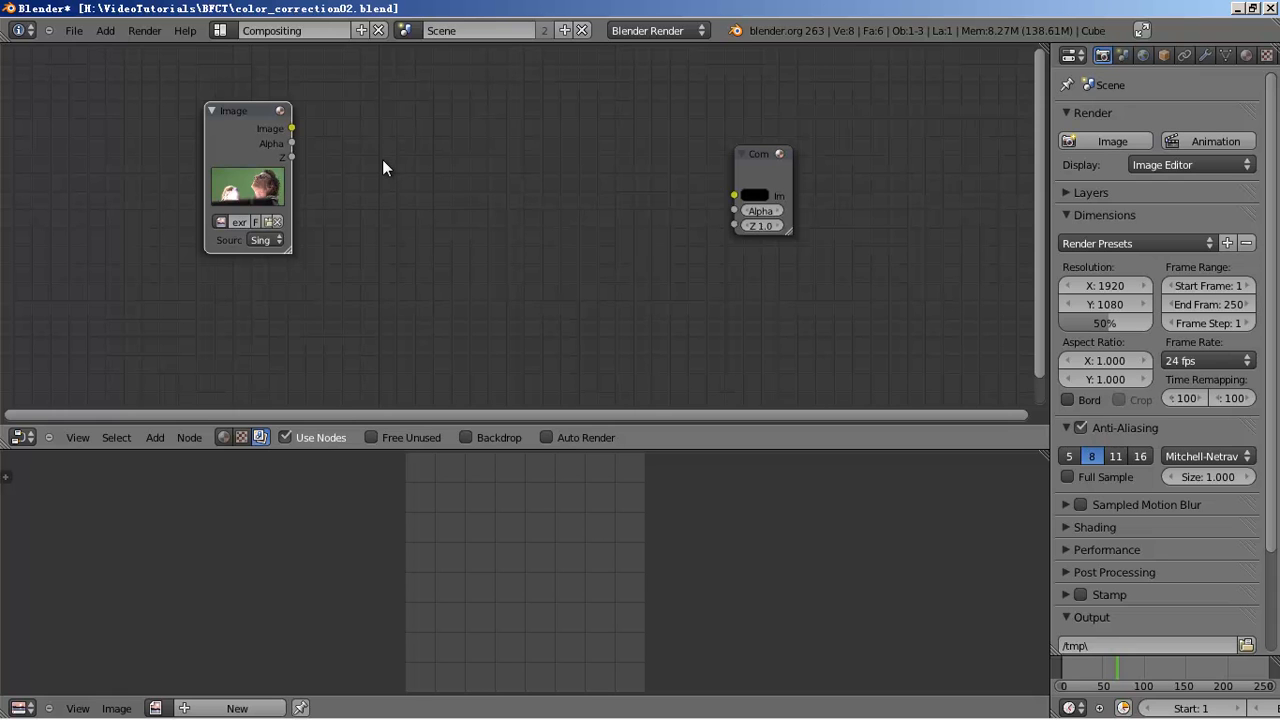
# - Add a Scale node set to Render Size between the EXR Image node and Composite
pyautogui.hotkey('shift', 'a')
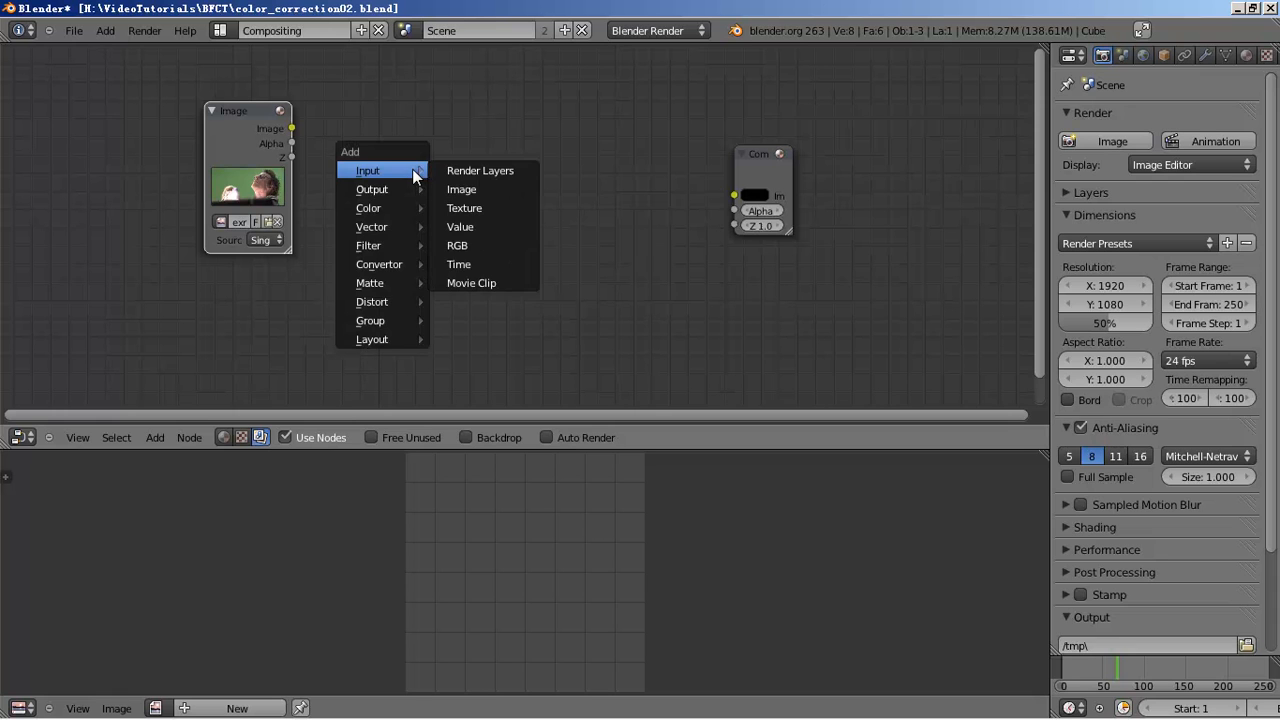
pyautogui.moveTo(399, 304)
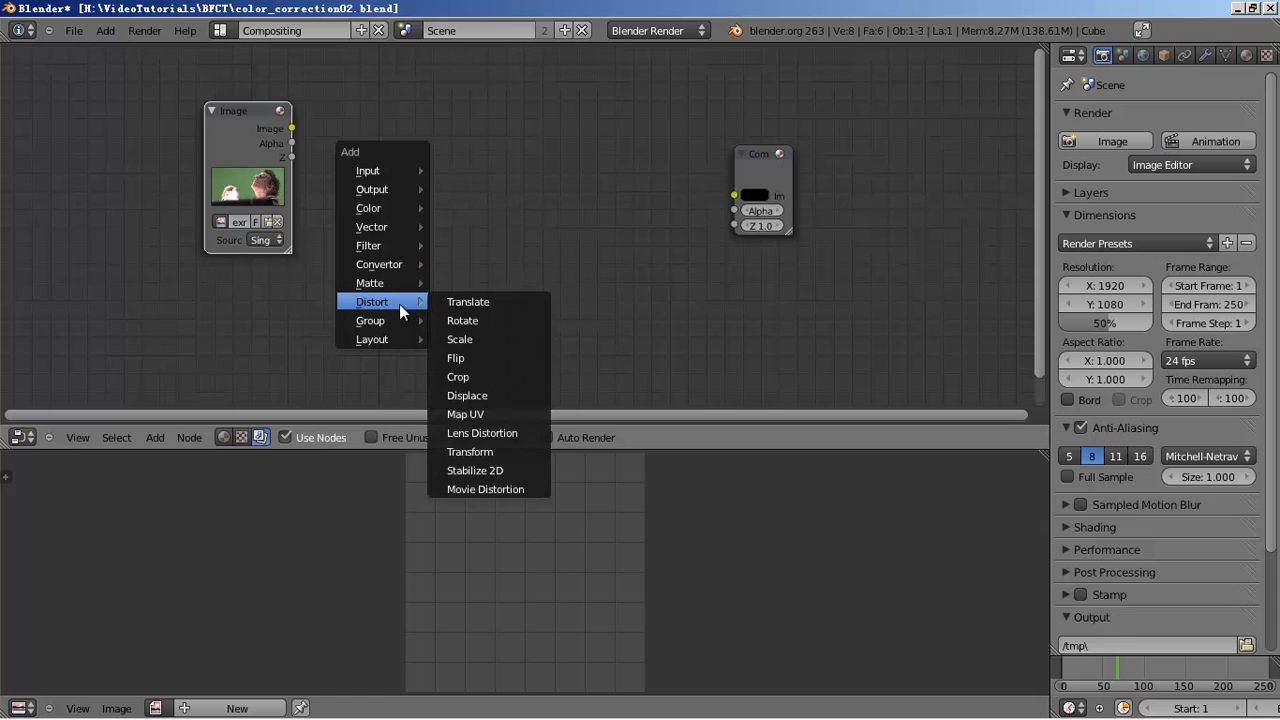
pyautogui.click(495, 340)
pyautogui.click(404, 100)
pyautogui.moveTo(292, 128); pyautogui.dragTo(357, 176)
pyautogui.click(401, 153)
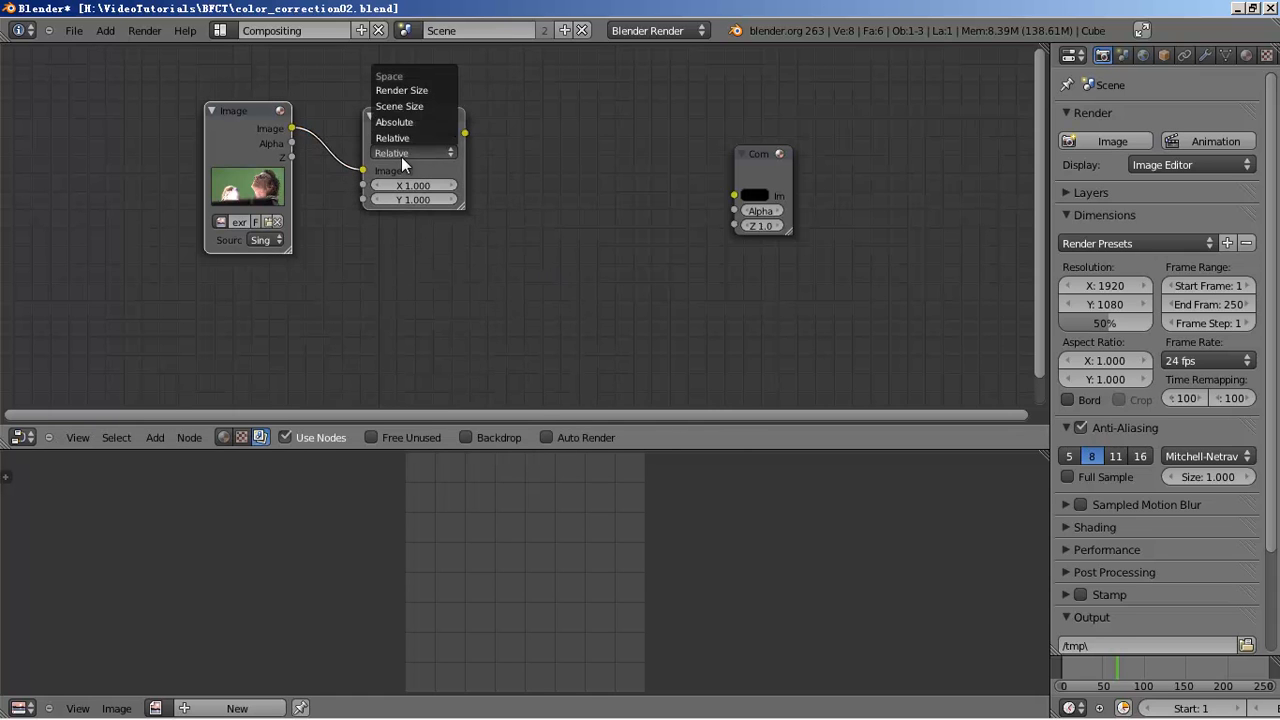
pyautogui.click(423, 90)
pyautogui.moveTo(465, 133); pyautogui.dragTo(727, 122)
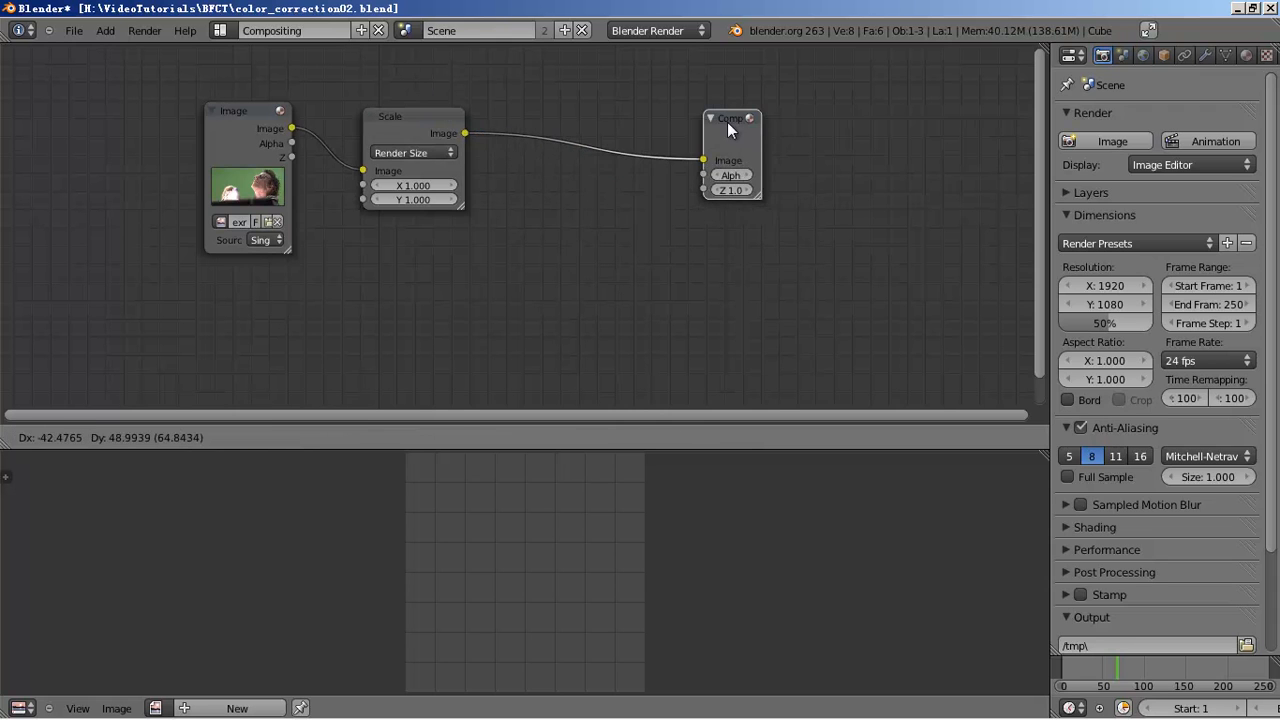
# - Save the Blender file with Ctrl+S
pyautogui.hotkey('ctrl', 's')
pyautogui.click(631, 198)
pyautogui.click(1110, 141)
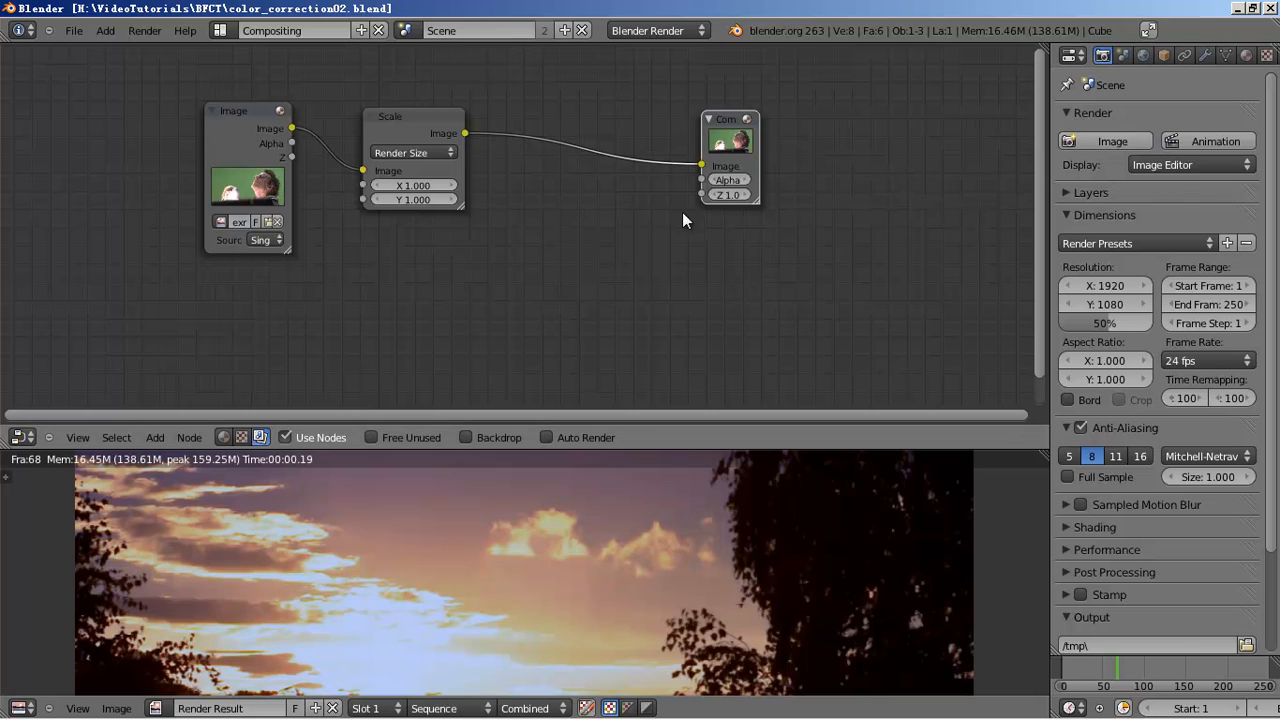
# - Expand Post Processing, render the green-screen frame, and enlarge and centre the render view
pyautogui.scroll(-2, 637, 492)
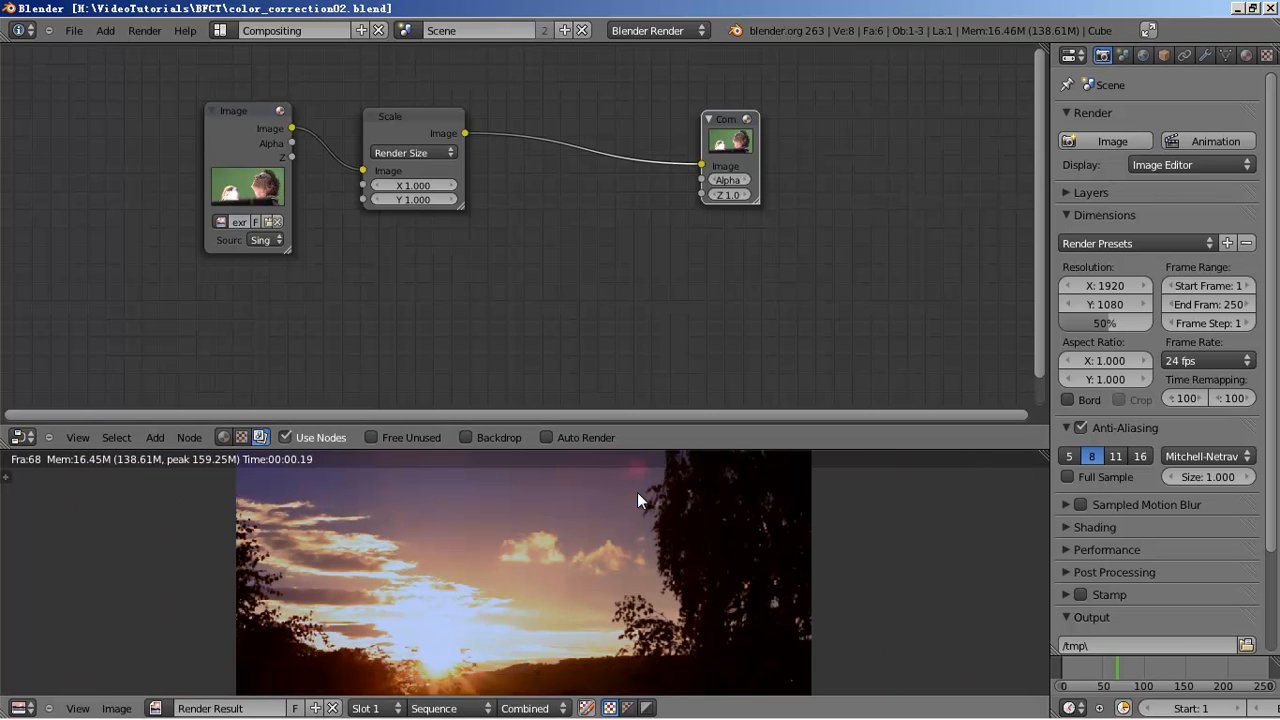
pyautogui.scroll(2, 637, 492)
pyautogui.scroll(-3, 1181, 483)
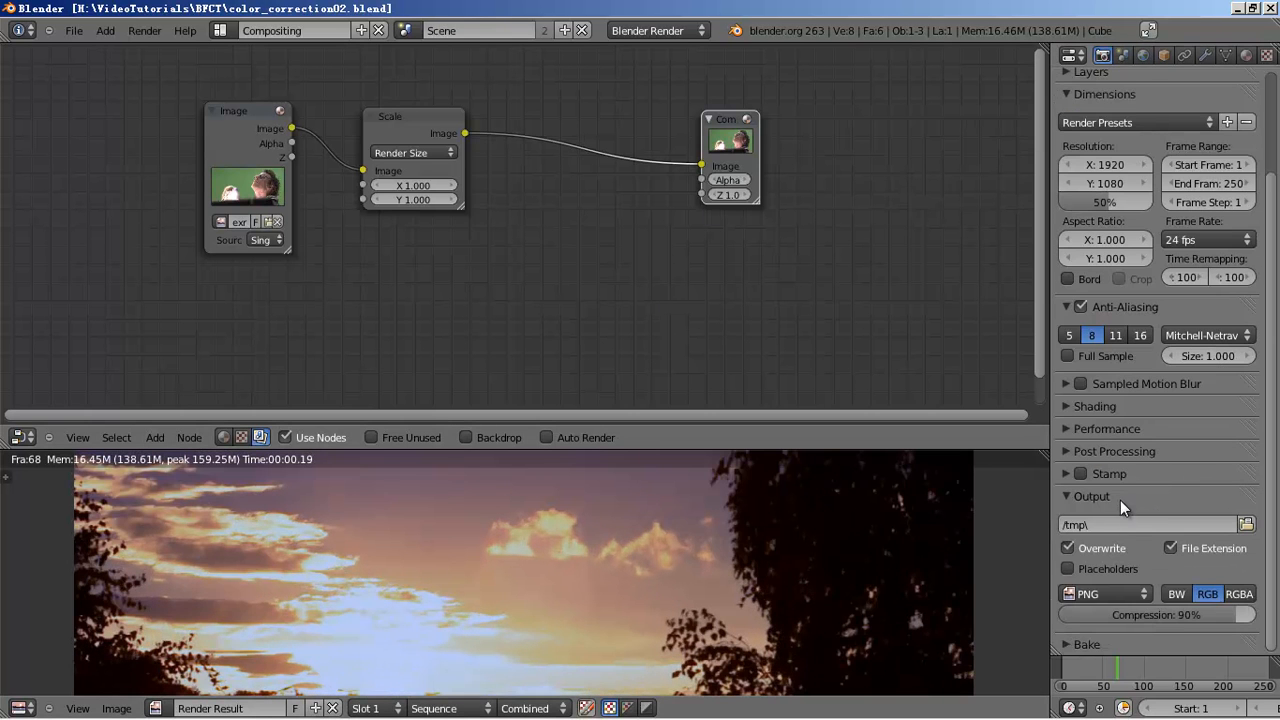
pyautogui.click(1115, 451)
pyautogui.scroll(3, 1130, 449)
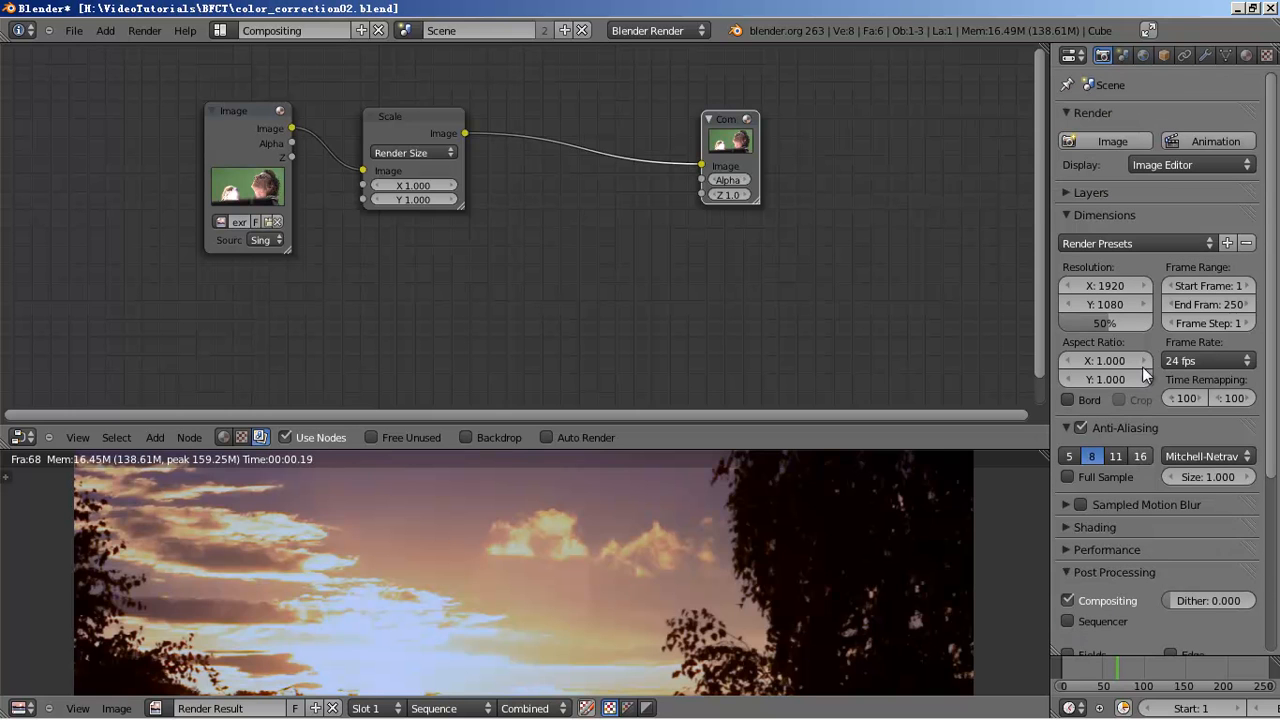
pyautogui.click(1116, 146)
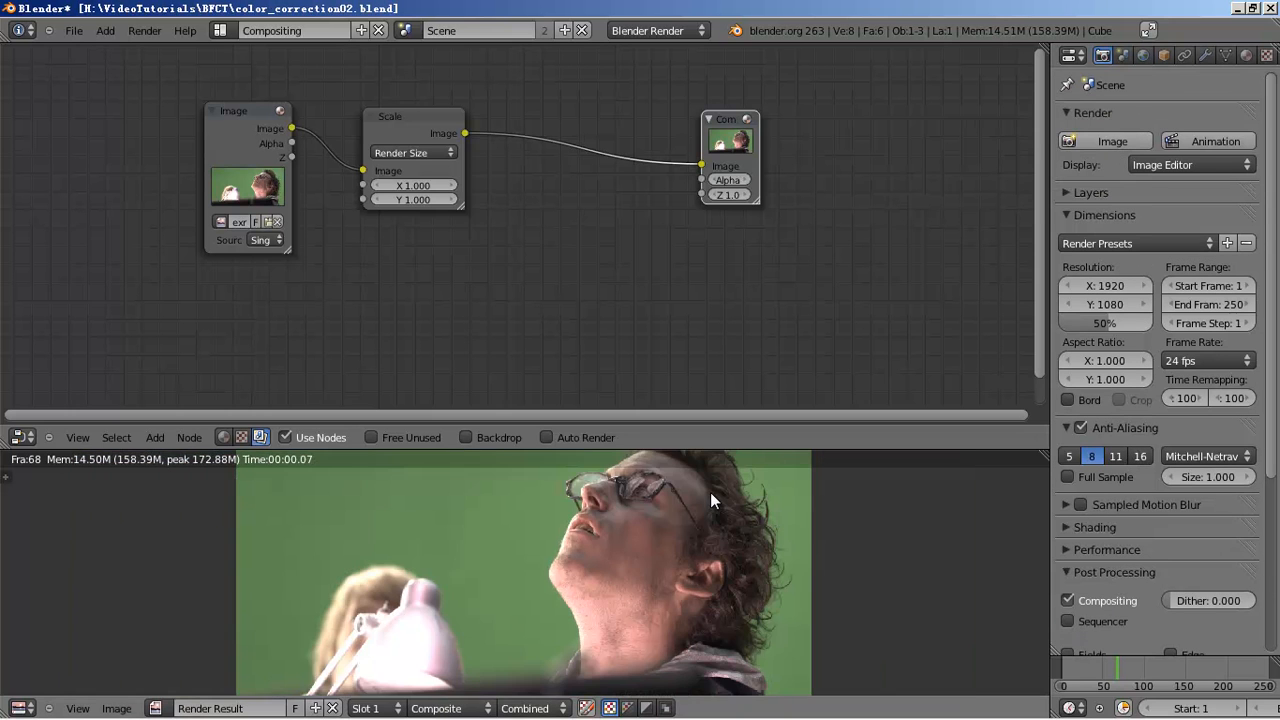
pyautogui.moveTo(707, 449); pyautogui.dragTo(695, 277)
pyautogui.moveTo(627, 183); pyautogui.dragTo(632, 193, button='middle')
pyautogui.scroll(2, 534, 181)
pyautogui.moveTo(666, 381); pyautogui.dragTo(692, 395, button='middle')
pyautogui.scroll(3, 680, 391)
pyautogui.scroll(-1, 700, 393)
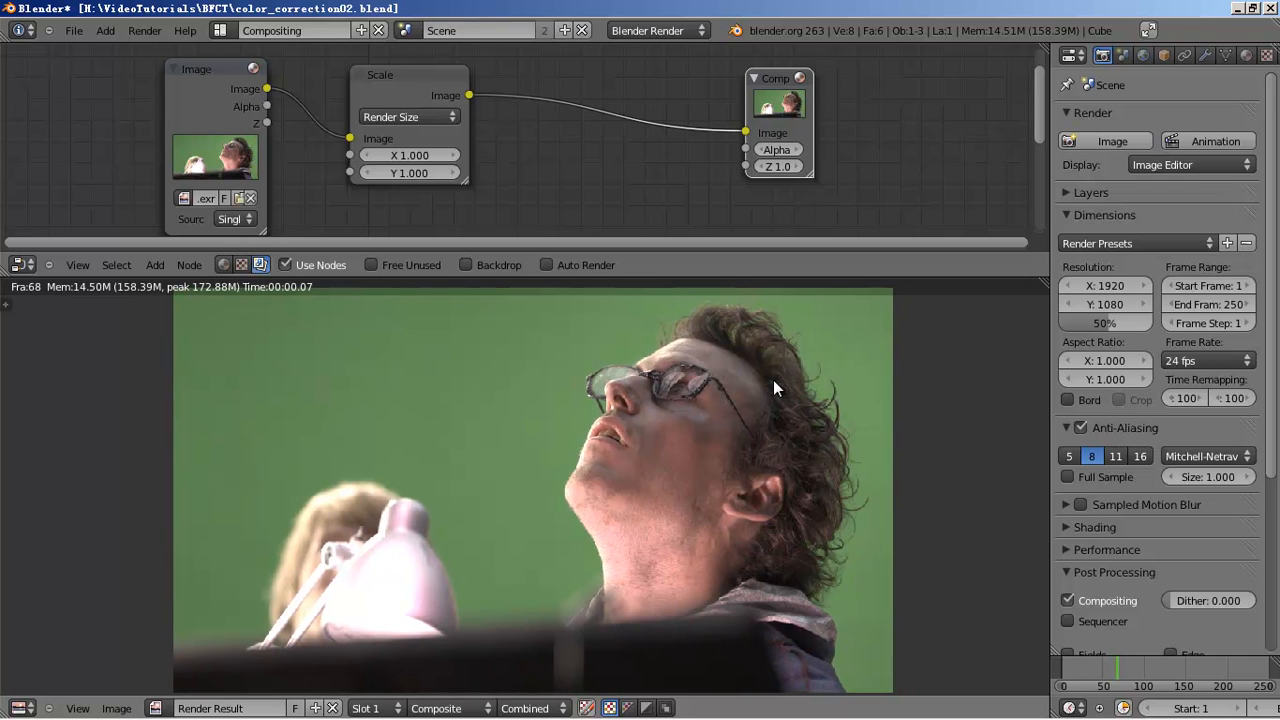
# - Keep the Image Editor, show its Scopes shelf widened, and collapse the Properties editor
pyautogui.click(22, 708)
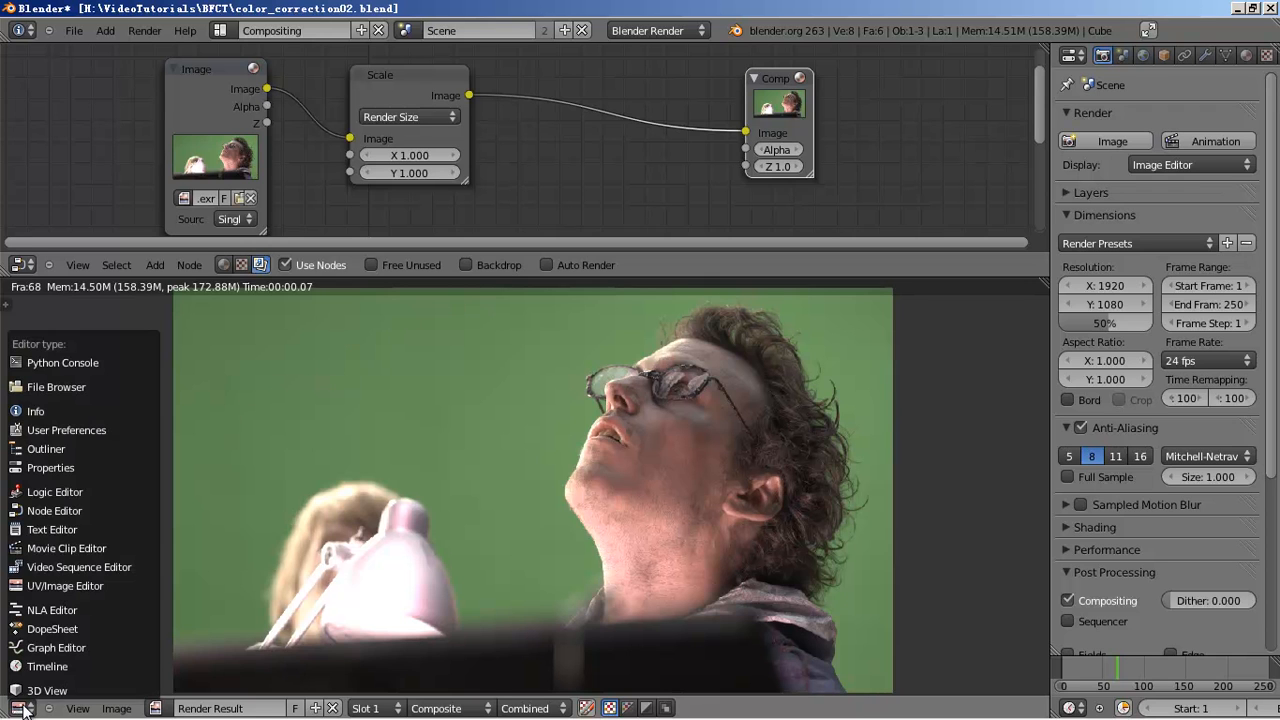
pyautogui.click(84, 588)
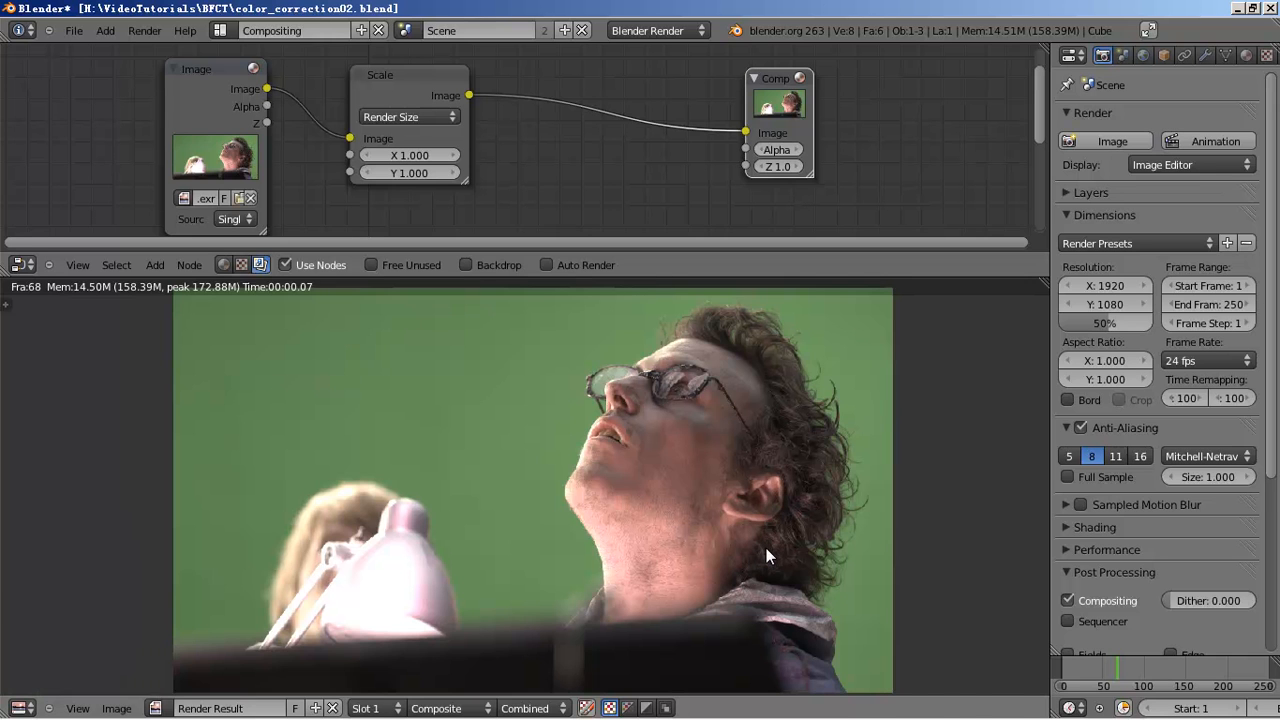
pyautogui.press('t')
pyautogui.moveTo(1039, 353); pyautogui.dragTo(1040, 400)
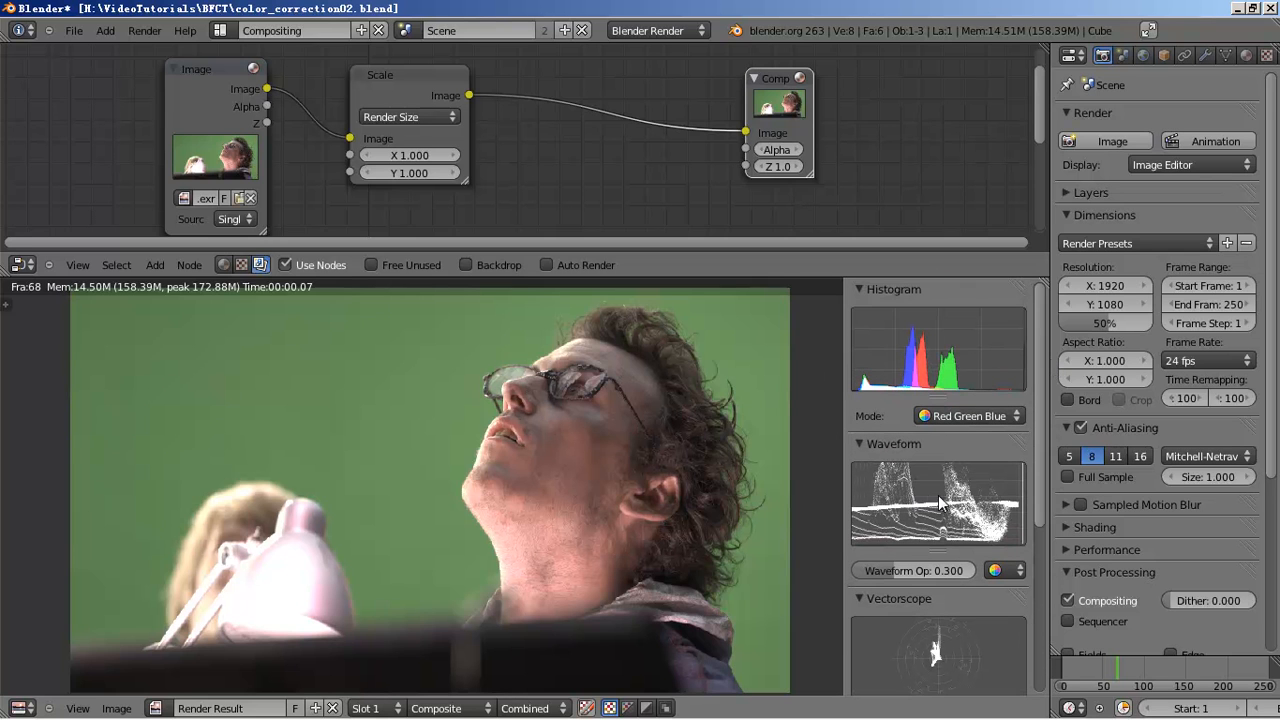
pyautogui.moveTo(843, 357); pyautogui.dragTo(696, 353)
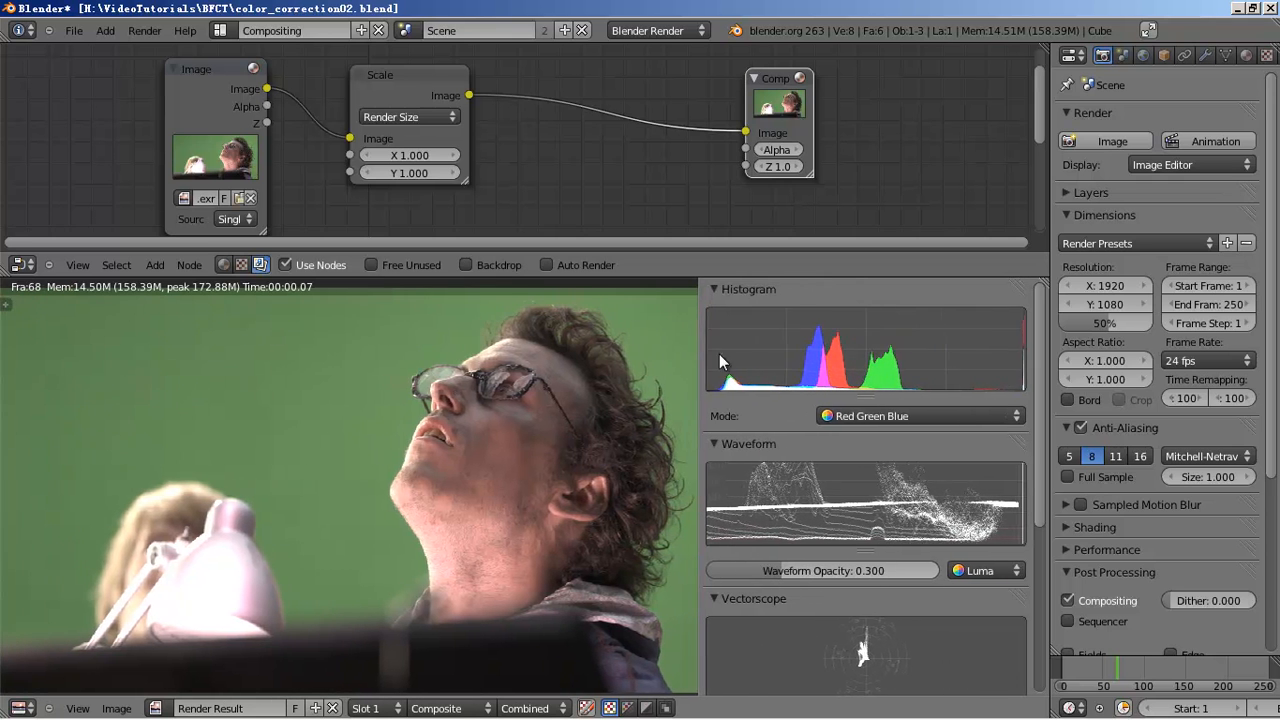
pyautogui.moveTo(1045, 294); pyautogui.dragTo(1278, 296)
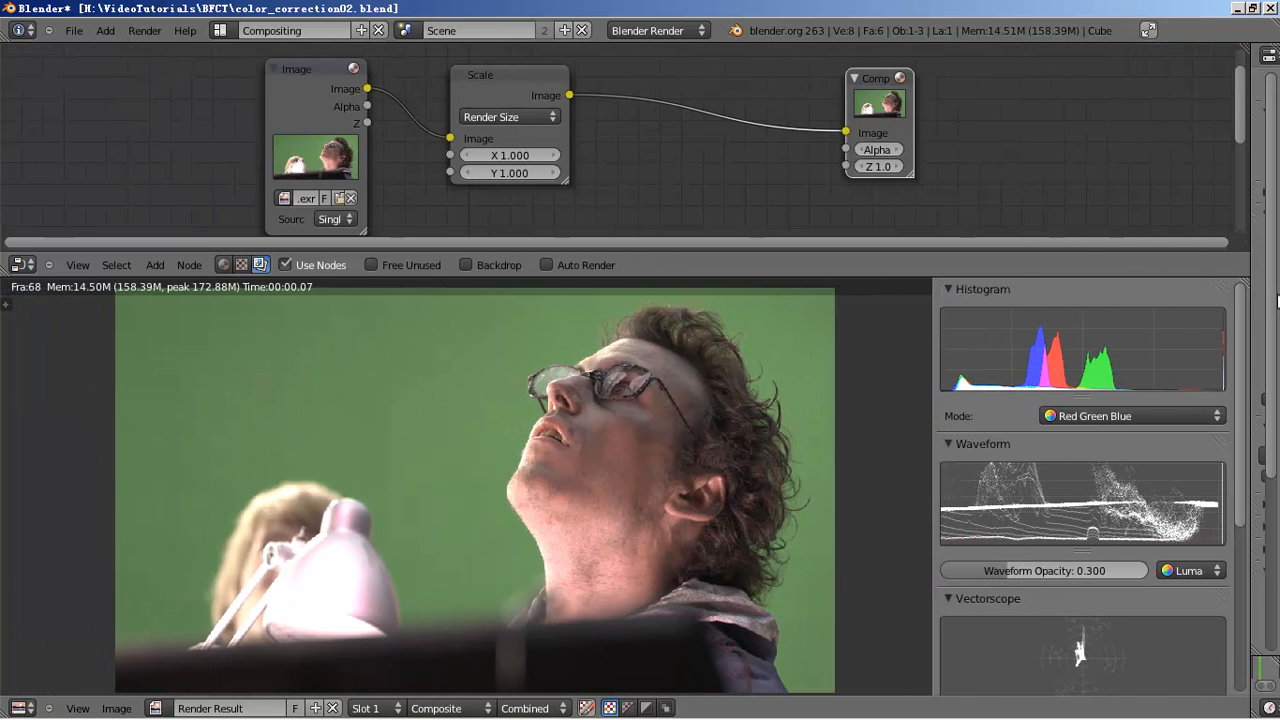
# - Widen and zoom the Scopes region, heighten the Histogram, then collapse it to show the Waveform
pyautogui.moveTo(935, 337); pyautogui.dragTo(878, 346)
pyautogui.keyDown('ctrl'); pyautogui.moveTo(1110, 446); pyautogui.dragTo(1125, 472, button='middle'); pyautogui.keyUp('ctrl')
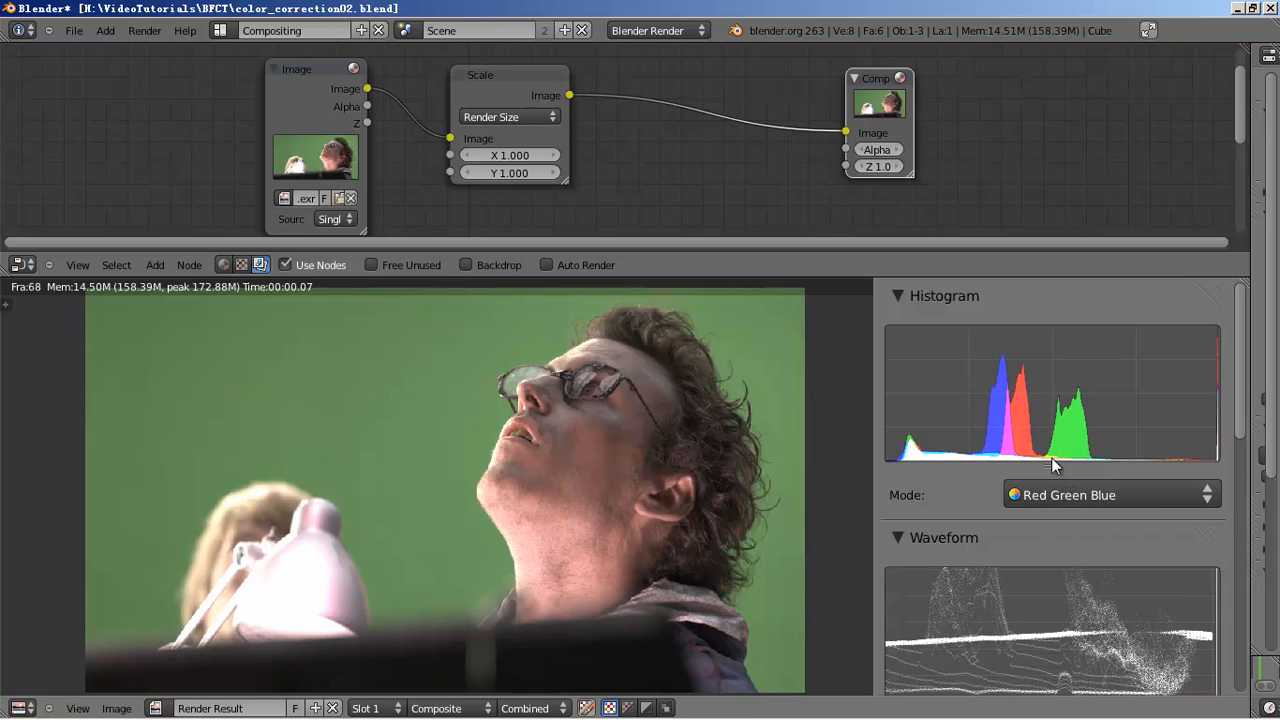
pyautogui.keyDown('ctrl'); pyautogui.moveTo(1090, 448); pyautogui.dragTo(1154, 462, button='middle'); pyautogui.keyUp('ctrl')
pyautogui.scroll(-2, 1156, 444)
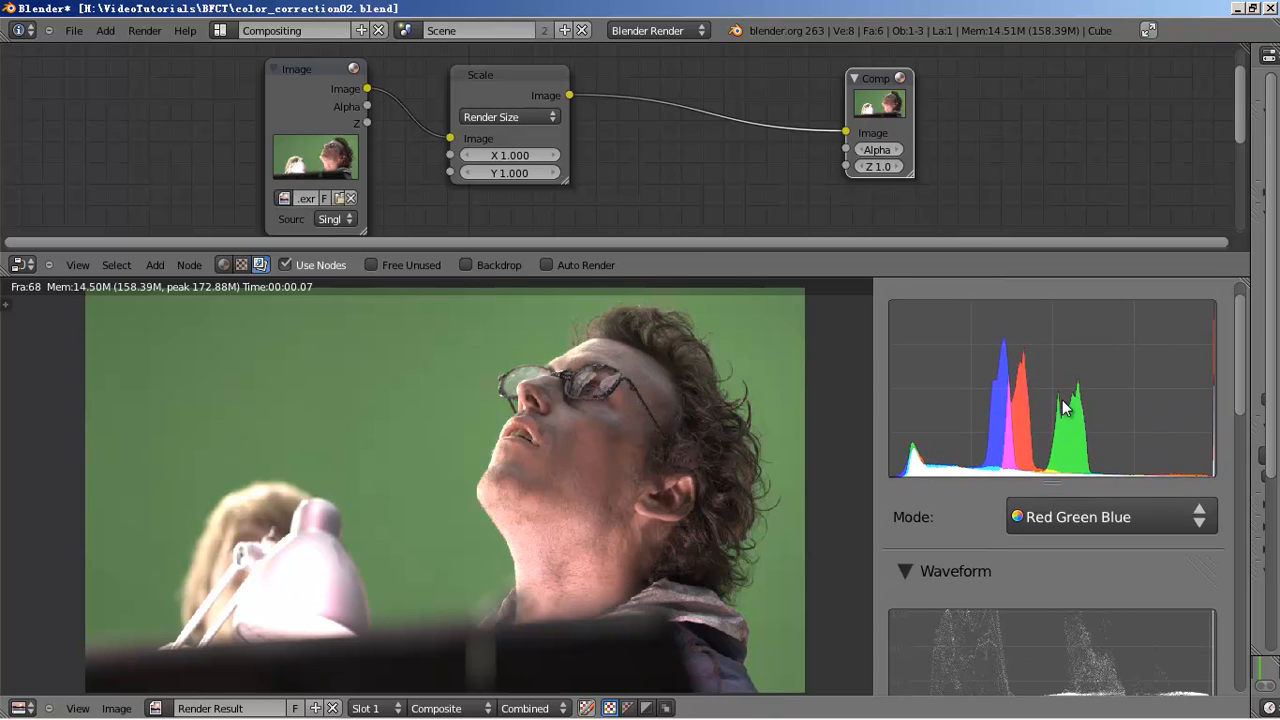
pyautogui.scroll(2, 1086, 430)
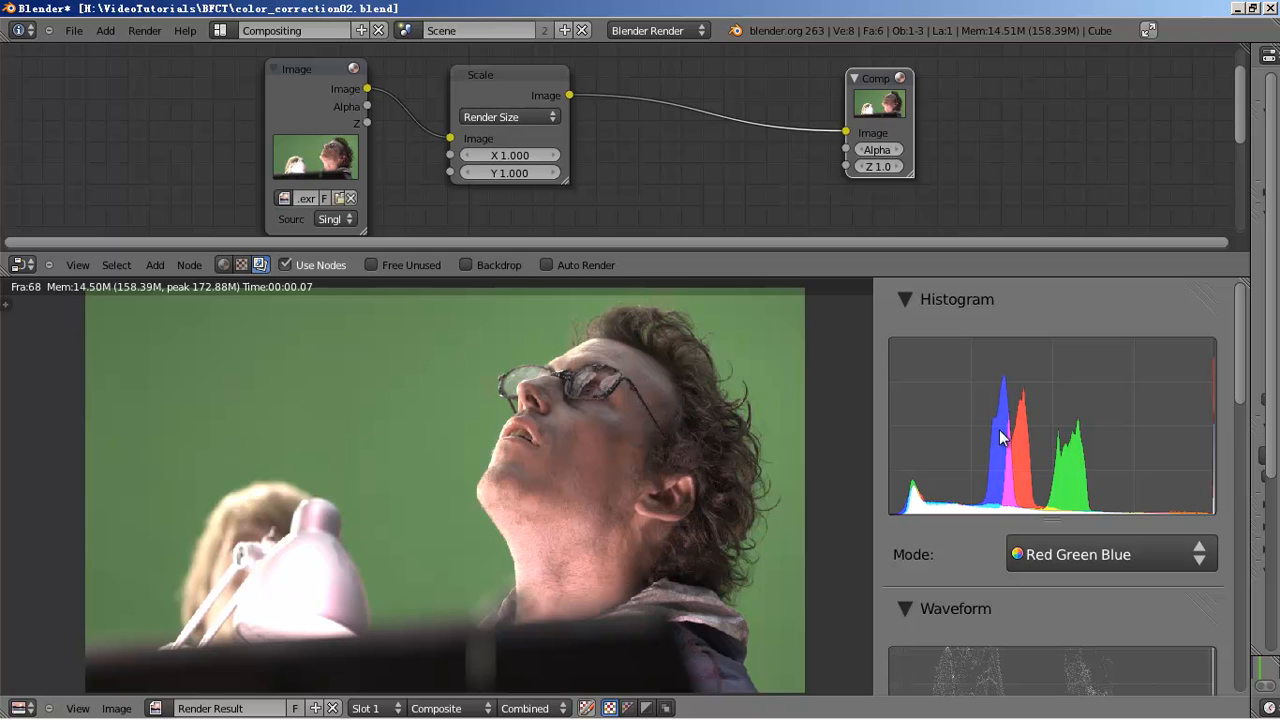
pyautogui.moveTo(1060, 513); pyautogui.dragTo(1055, 631)
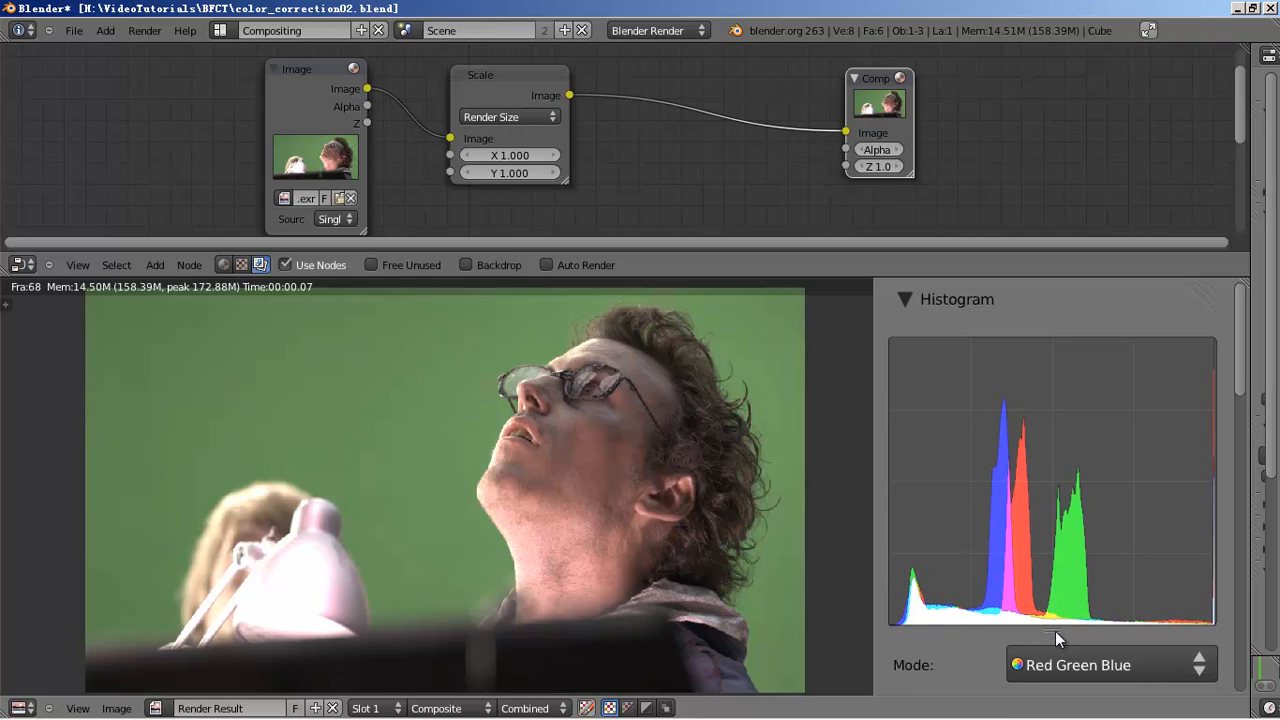
pyautogui.click(910, 300)
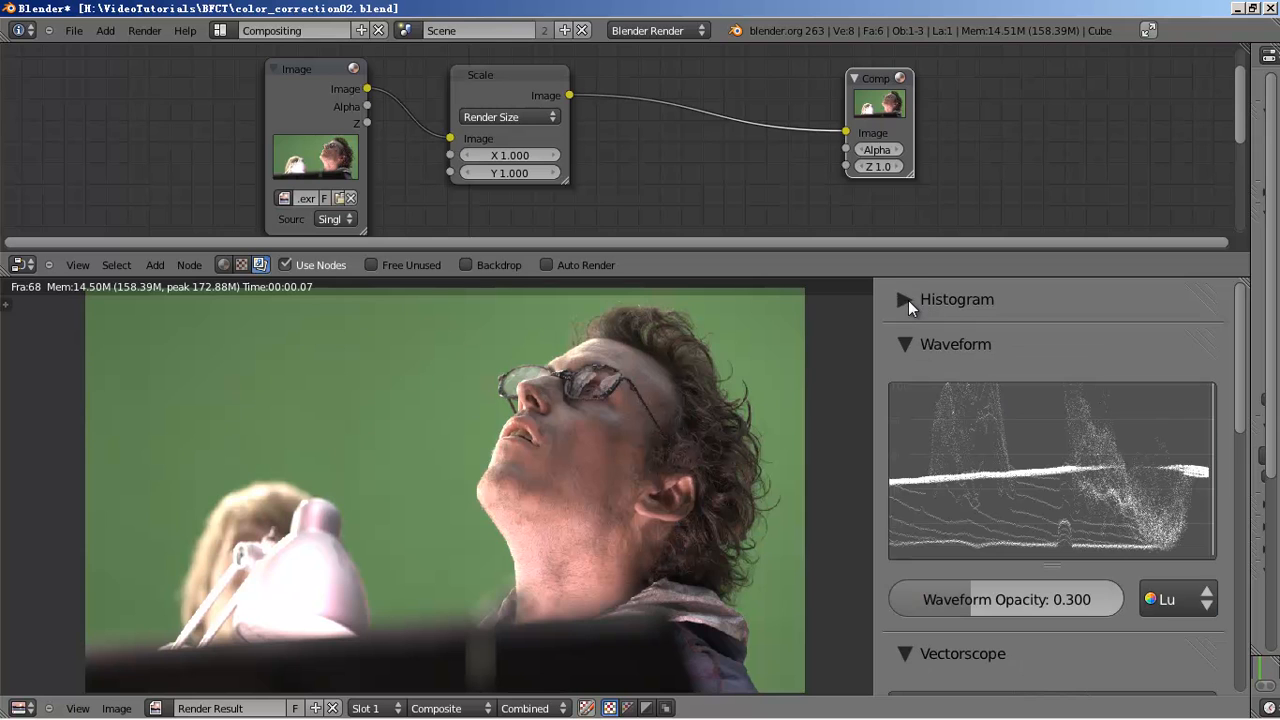
# - Make the Waveform and Vectorscope graphs taller, widen the region, and collapse Sample Line
pyautogui.moveTo(1055, 563); pyautogui.dragTo(1050, 625)
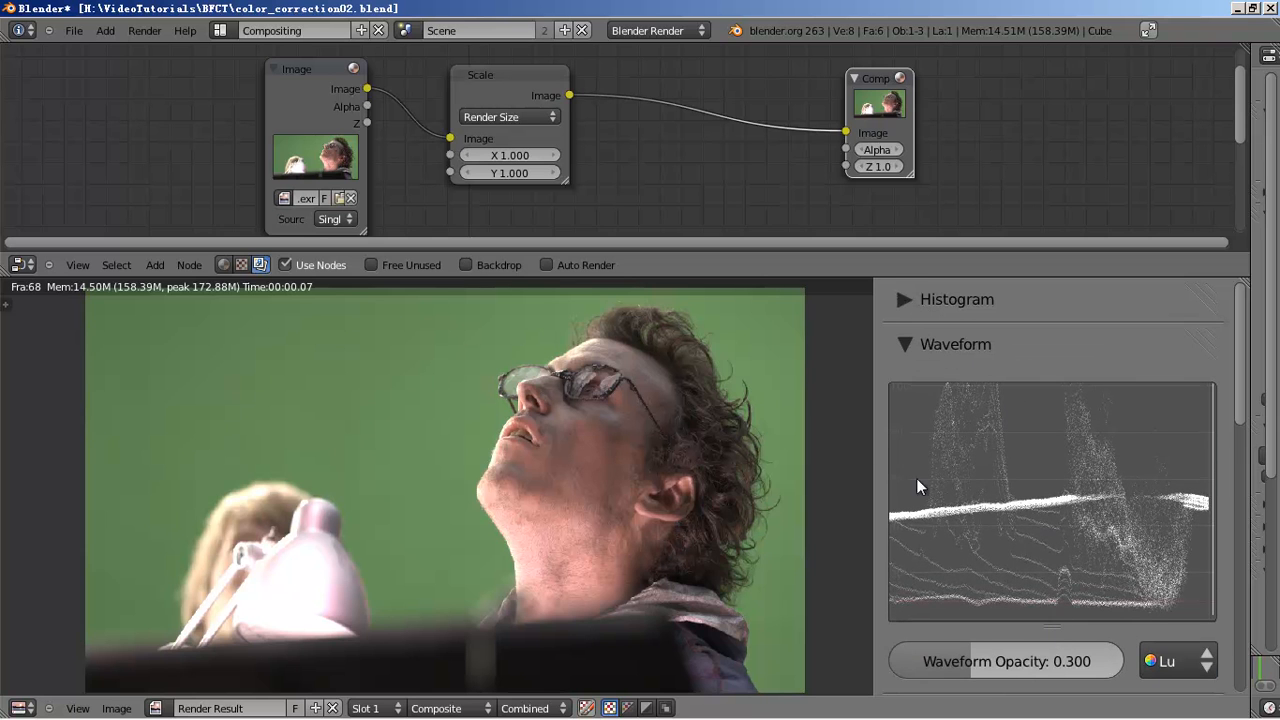
pyautogui.moveTo(874, 441); pyautogui.dragTo(783, 451)
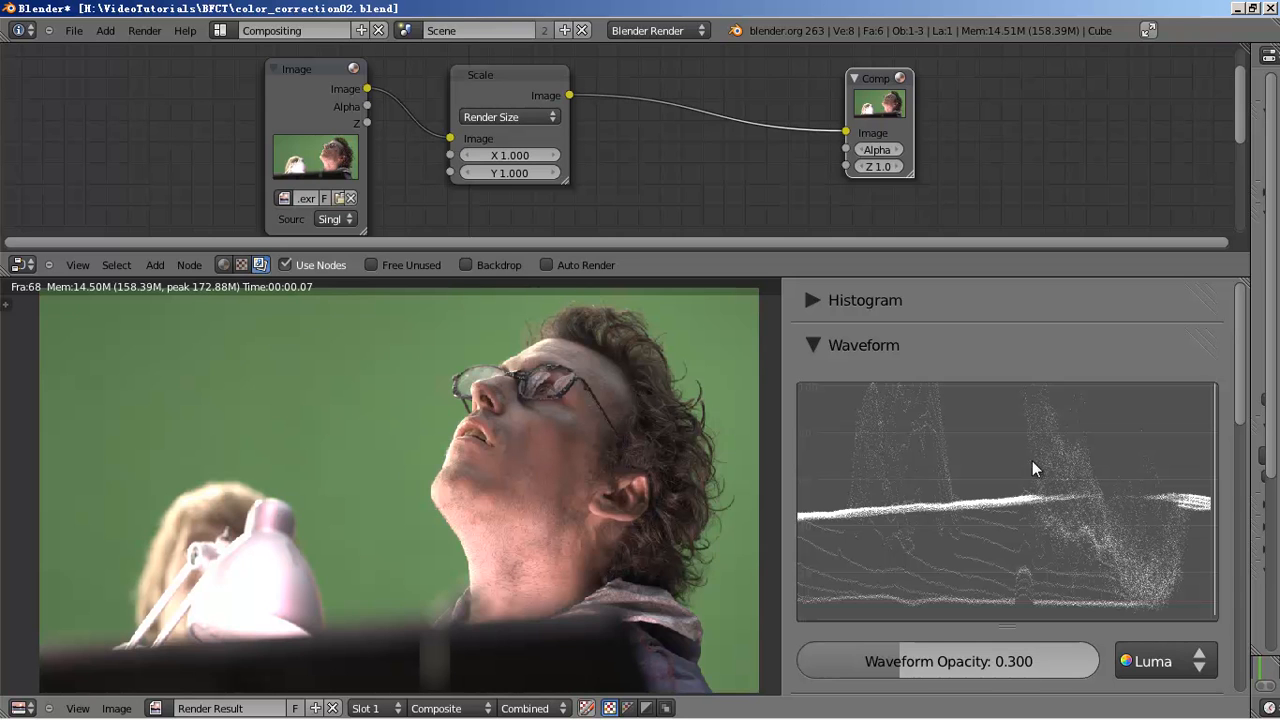
pyautogui.scroll(-10, 870, 457)
pyautogui.scroll(3, 1093, 461)
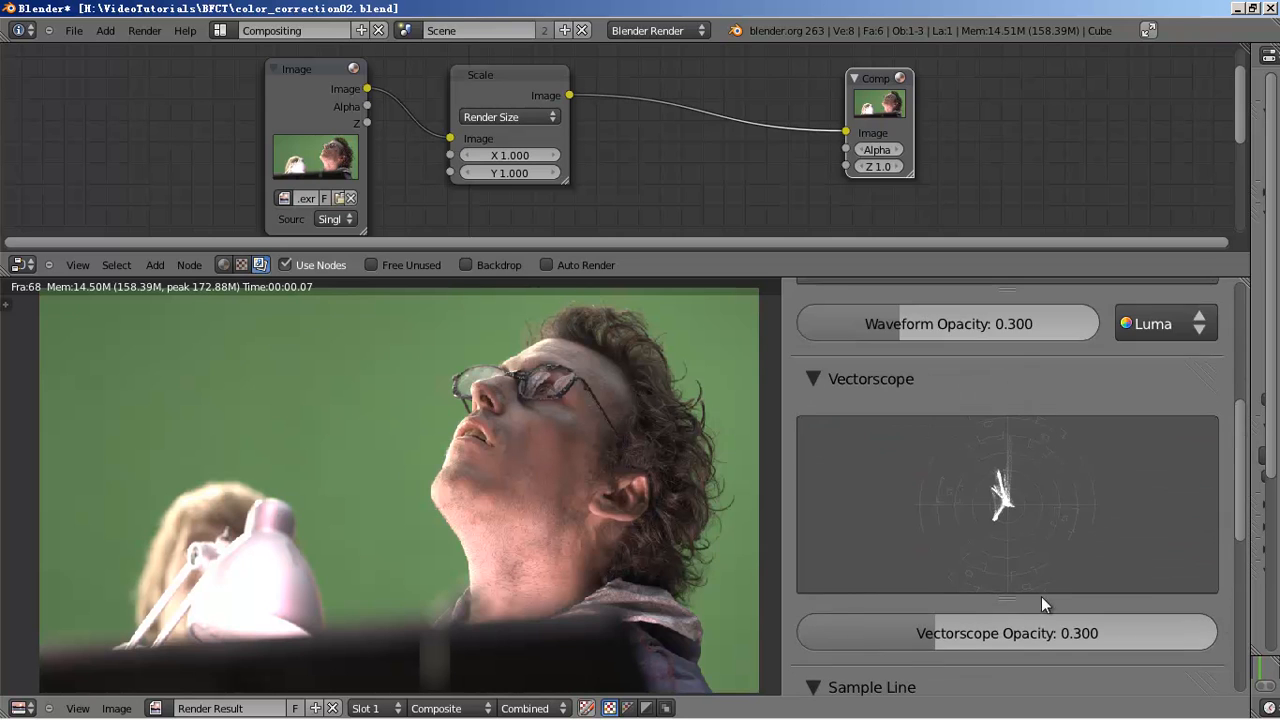
pyautogui.moveTo(1006, 602); pyautogui.dragTo(1005, 664)
pyautogui.scroll(-8, 1040, 510)
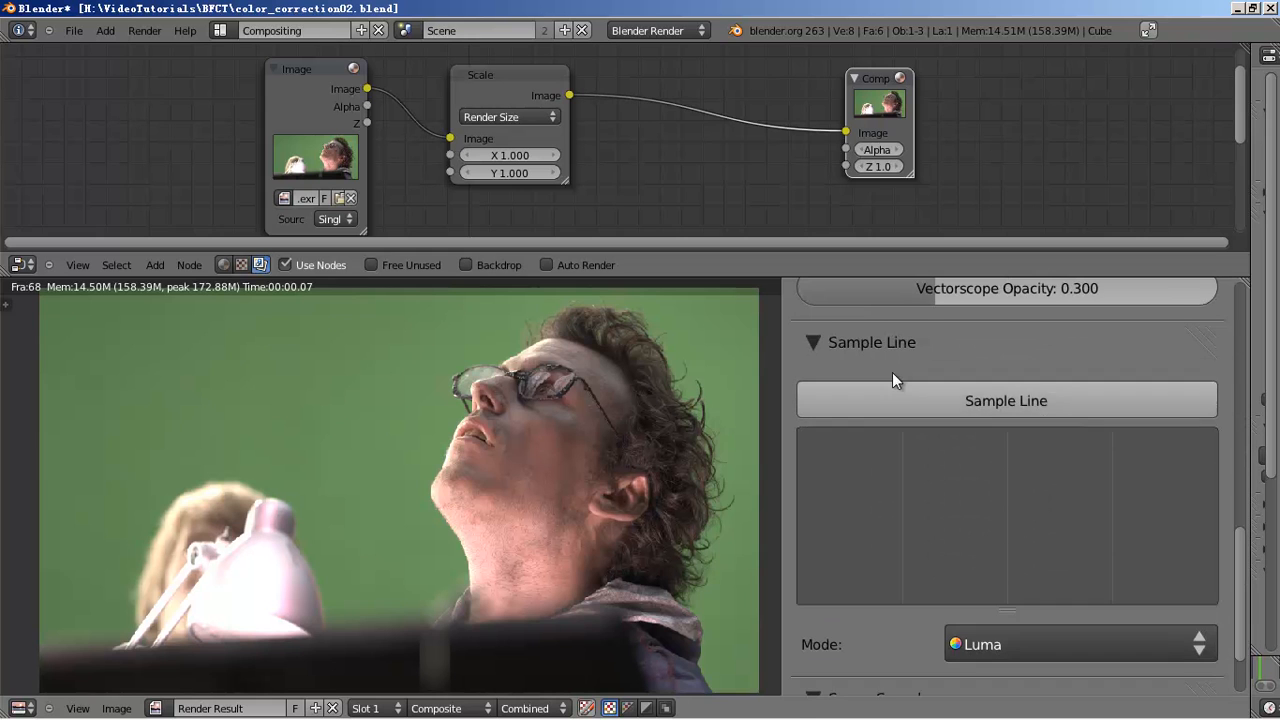
pyautogui.click(811, 342)
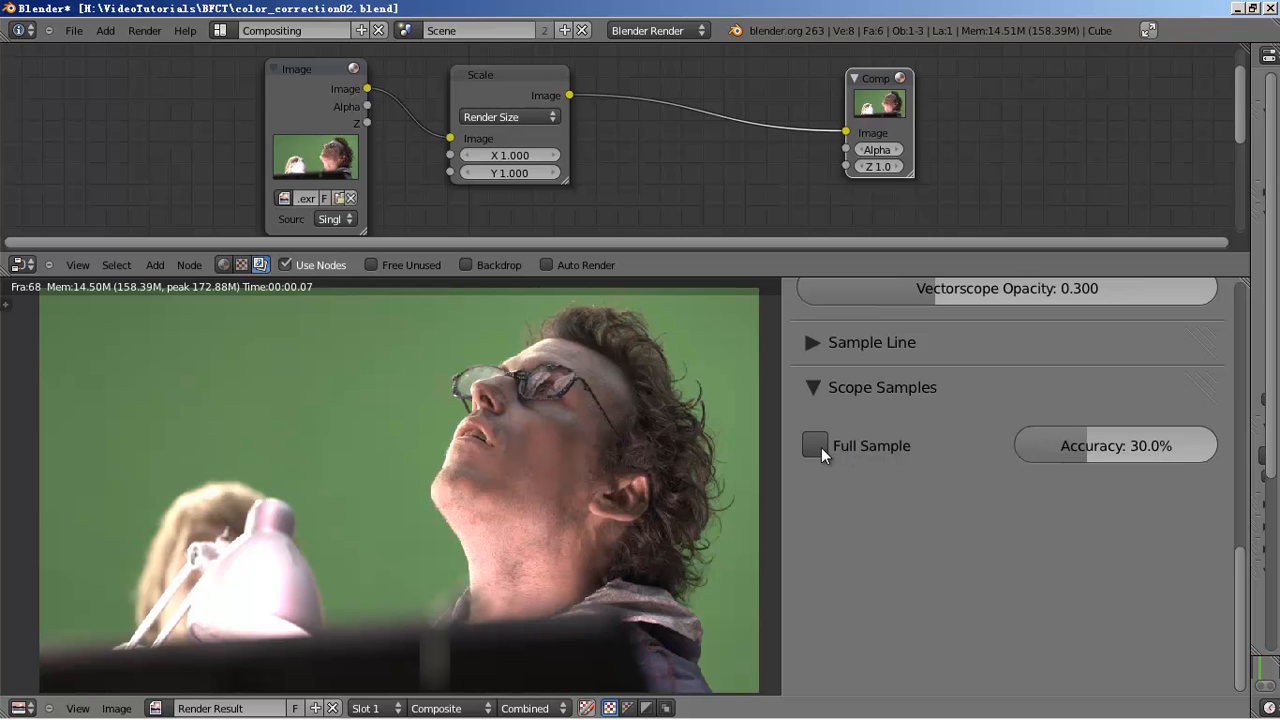
# - Toggle Full Sample on and off against 30% Accuracy to compare, leaving Full Sample enabled
pyautogui.scroll(5, 877, 514)
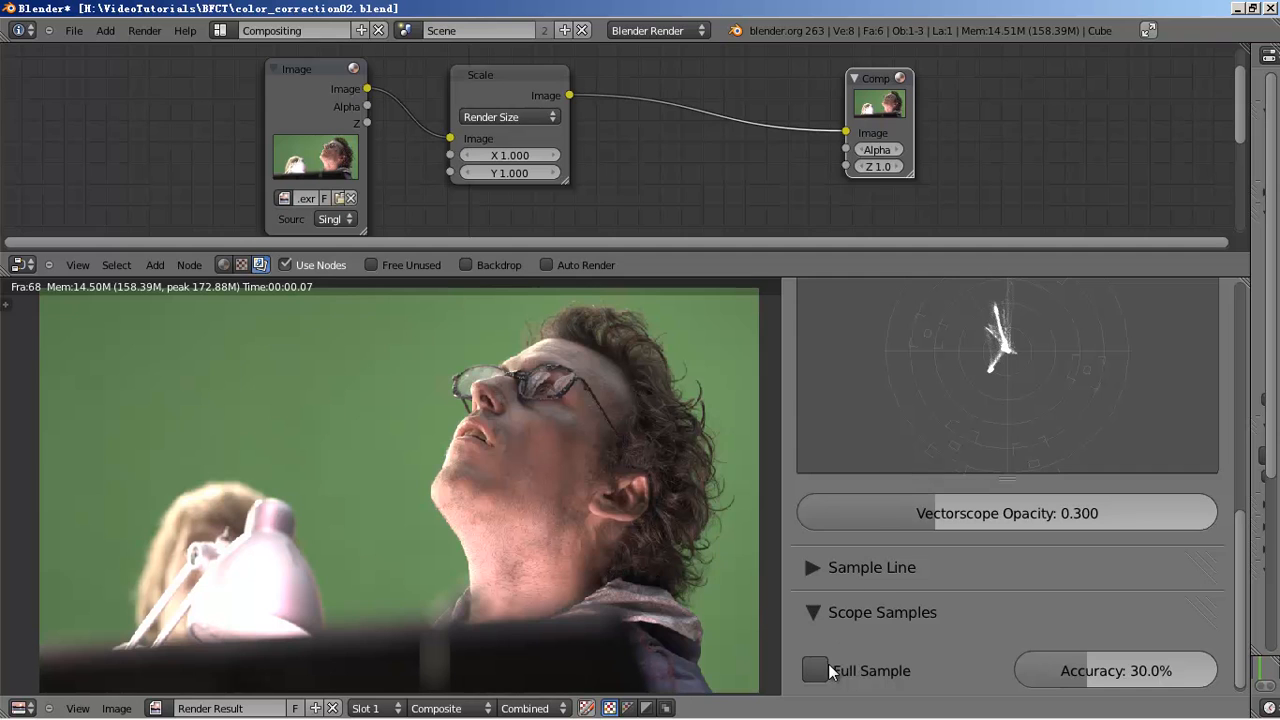
pyautogui.click(818, 672)
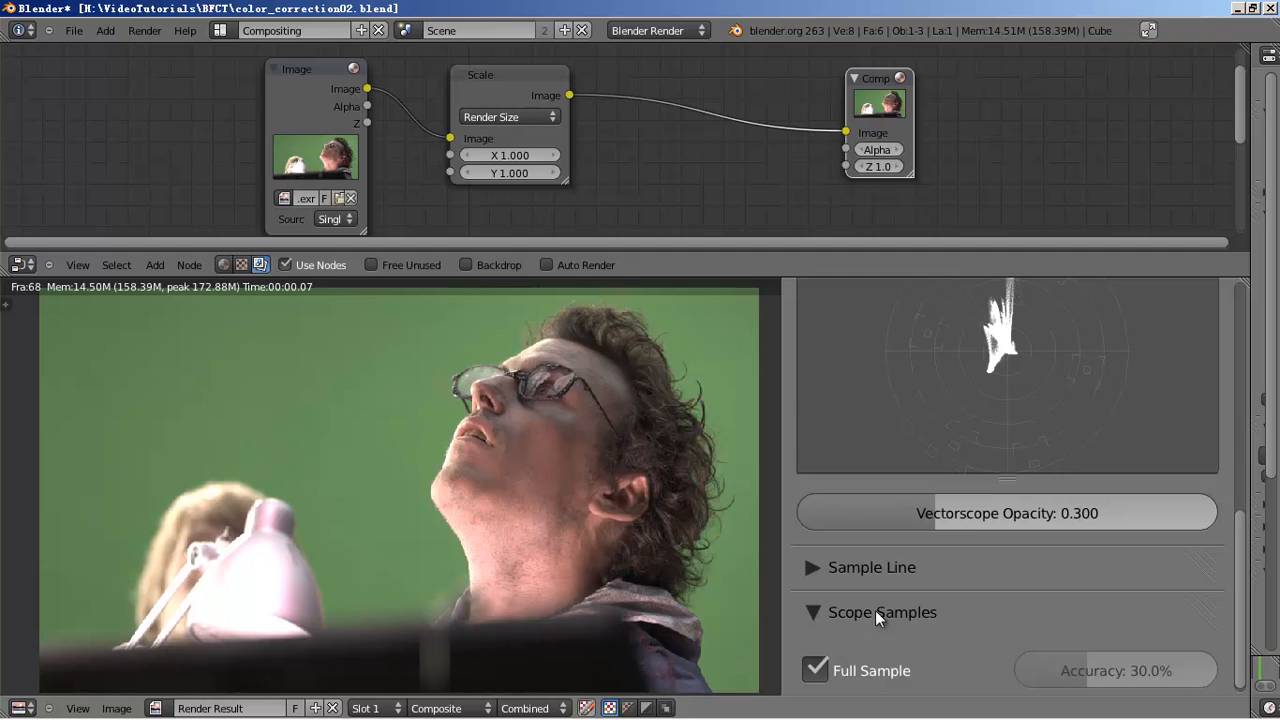
pyautogui.click(826, 674)
pyautogui.click(822, 672)
pyautogui.click(816, 672)
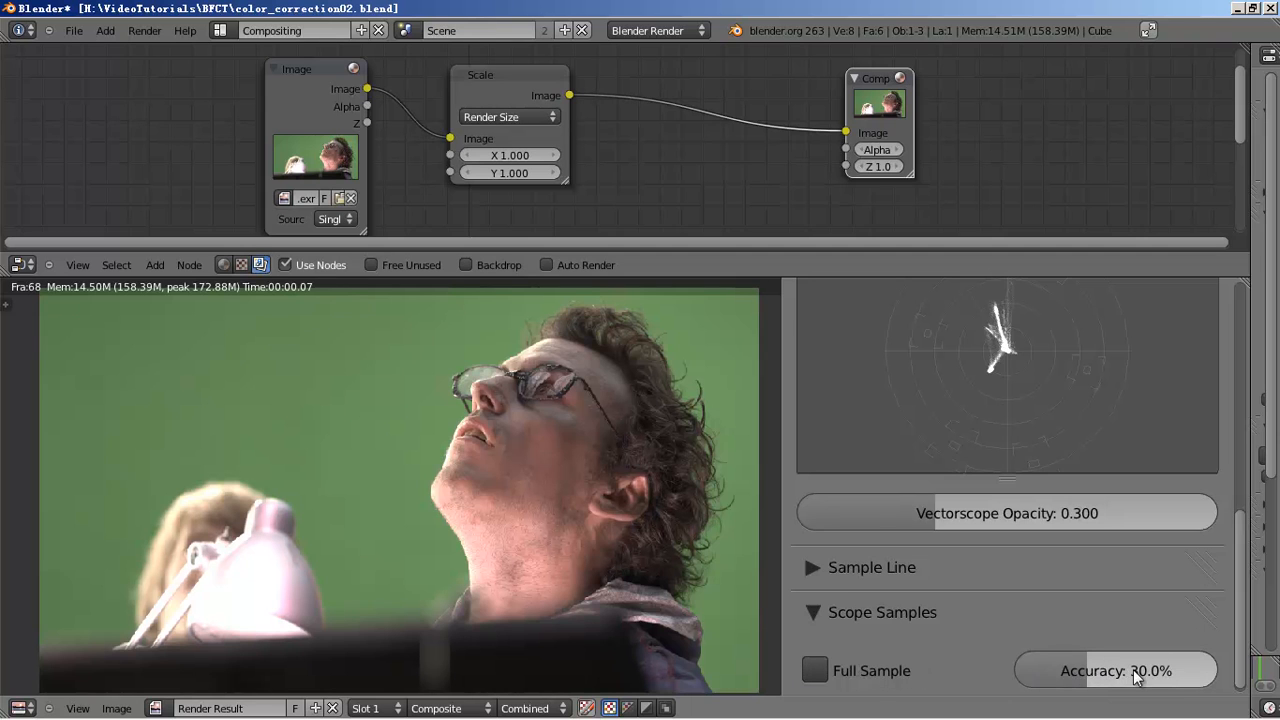
pyautogui.click(812, 673)
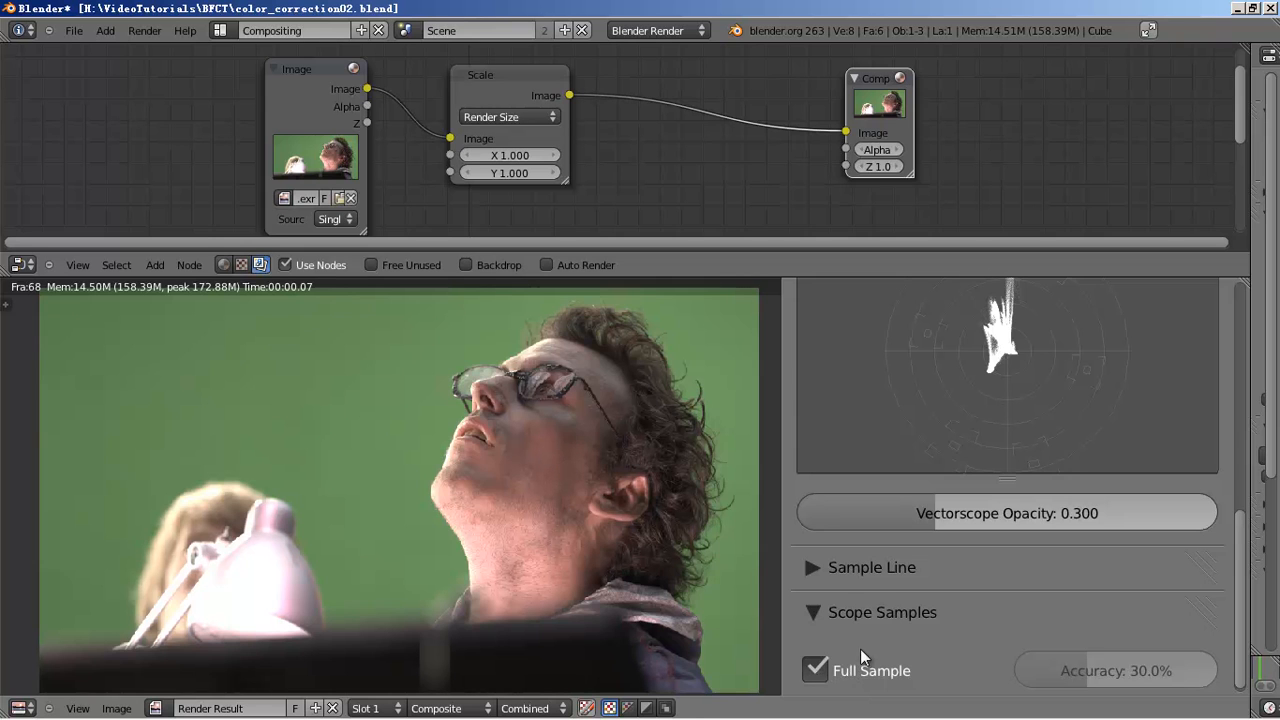
pyautogui.scroll(8, 1021, 507)
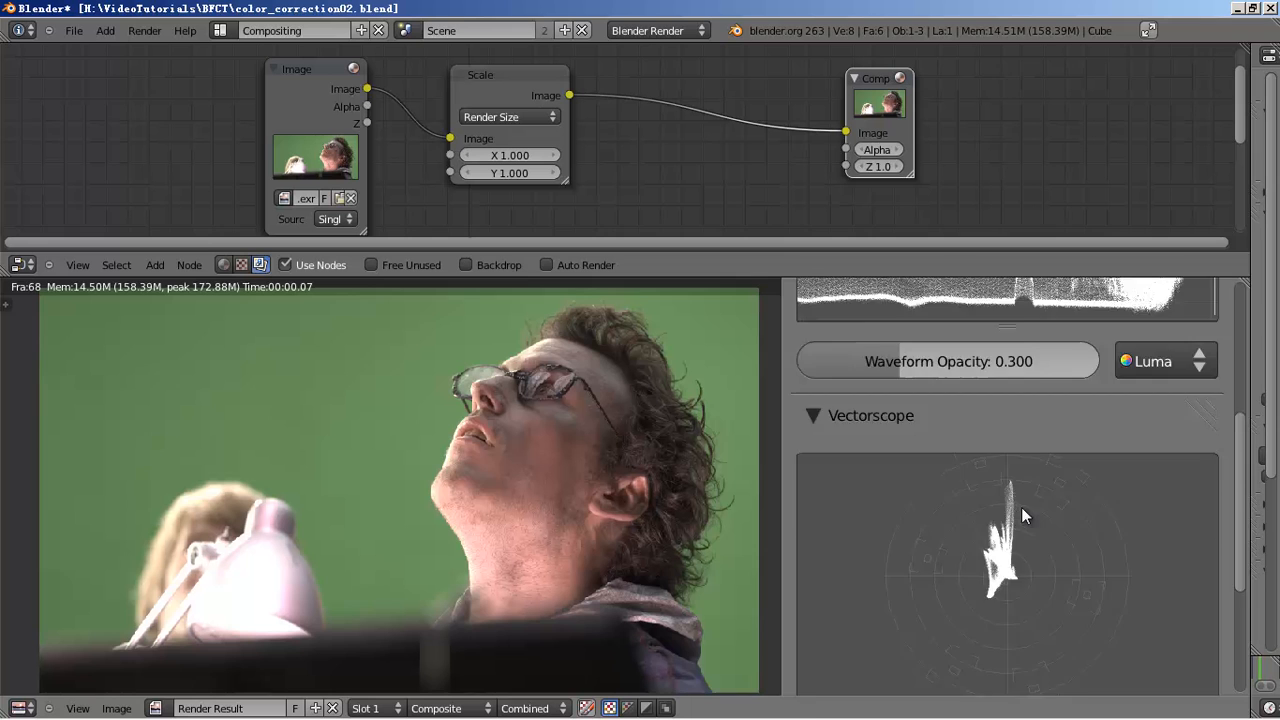
# - Adjust the waveform's vertical scale and set Waveform Opacity to 0.363 after testing 0.000
pyautogui.moveTo(1018, 424)
pyautogui.mouseDown()
pyautogui.moveTo(1020, 591)
pyautogui.moveTo(1019, 355)
pyautogui.moveTo(1022, 620)
pyautogui.moveTo(1021, 426)
pyautogui.moveTo(1025, 574)
pyautogui.moveTo(1022, 481)
pyautogui.mouseUp()
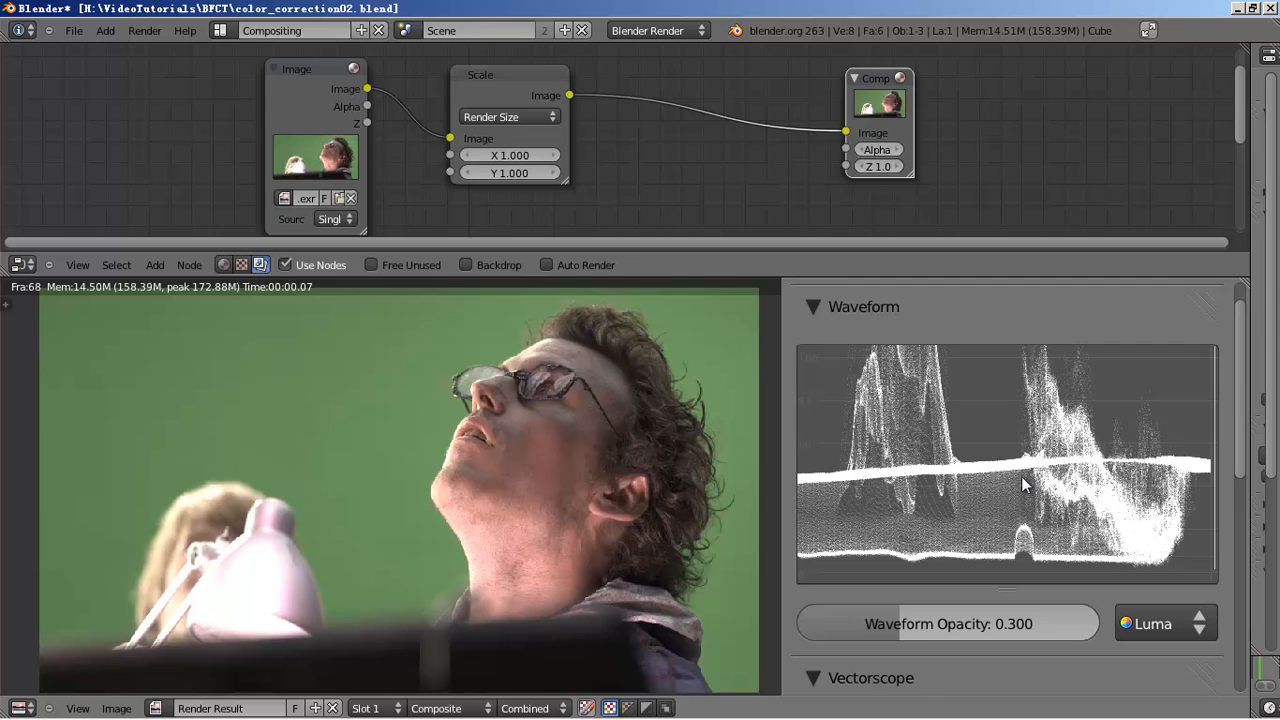
pyautogui.moveTo(863, 367); pyautogui.dragTo(856, 390)
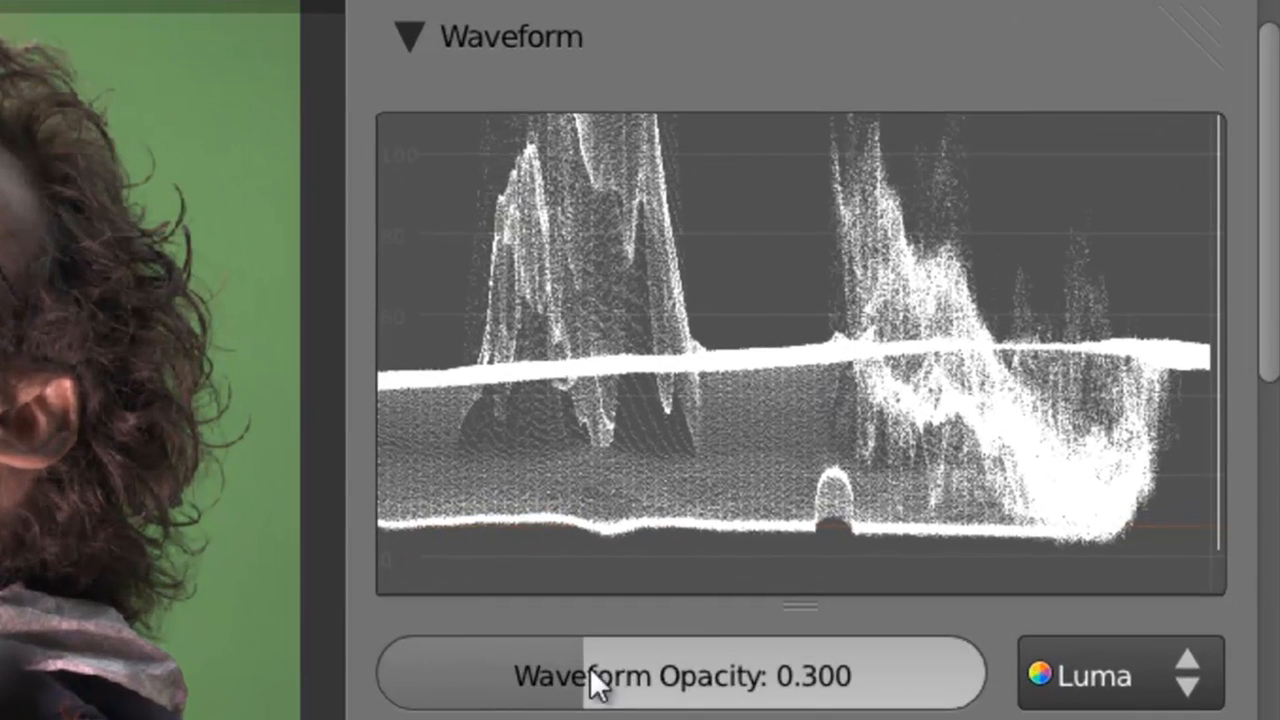
pyautogui.moveTo(915, 620); pyautogui.dragTo(805, 620)
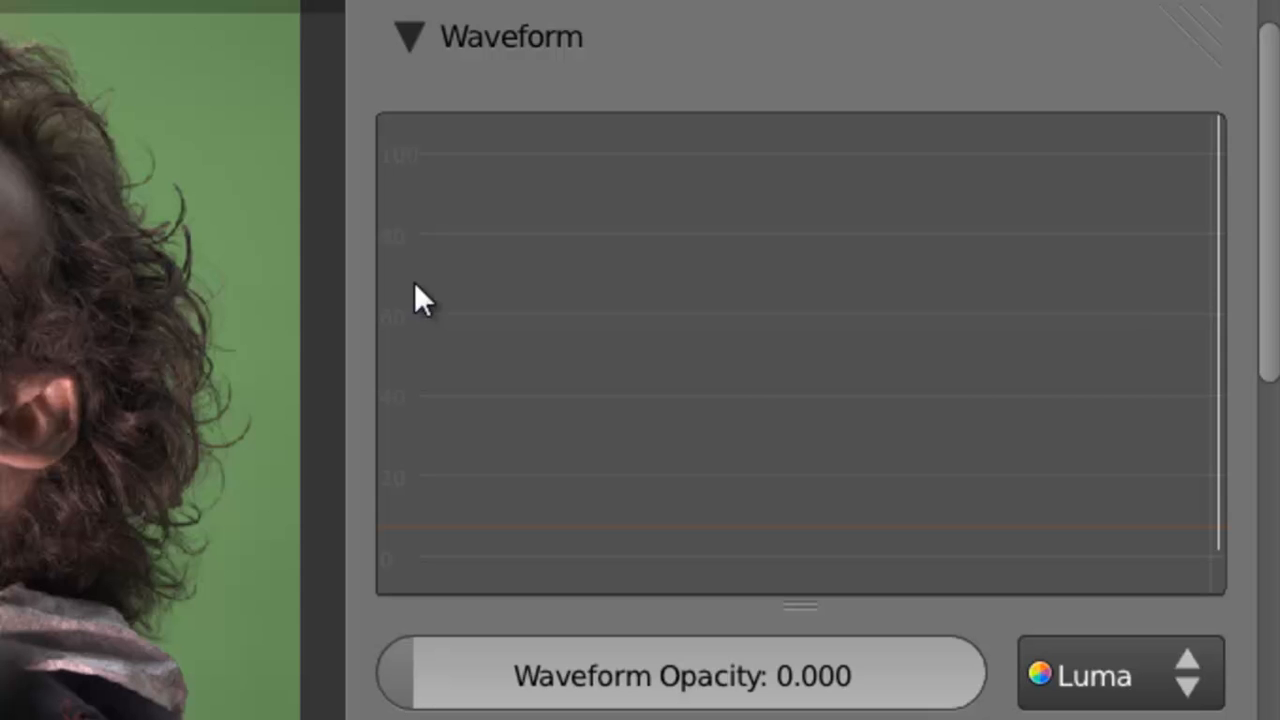
pyautogui.moveTo(712, 285); pyautogui.dragTo(744, 404)
pyautogui.moveTo(743, 472); pyautogui.dragTo(732, 380)
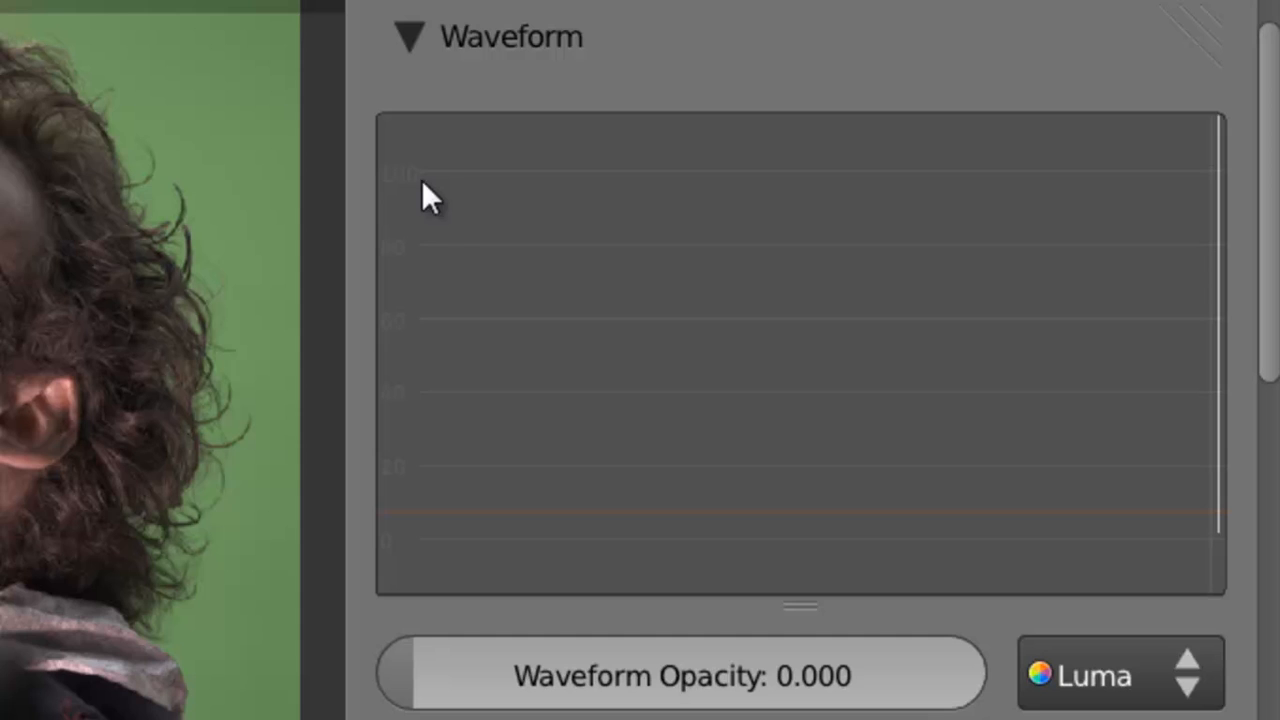
pyautogui.moveTo(418, 673); pyautogui.dragTo(623, 667)
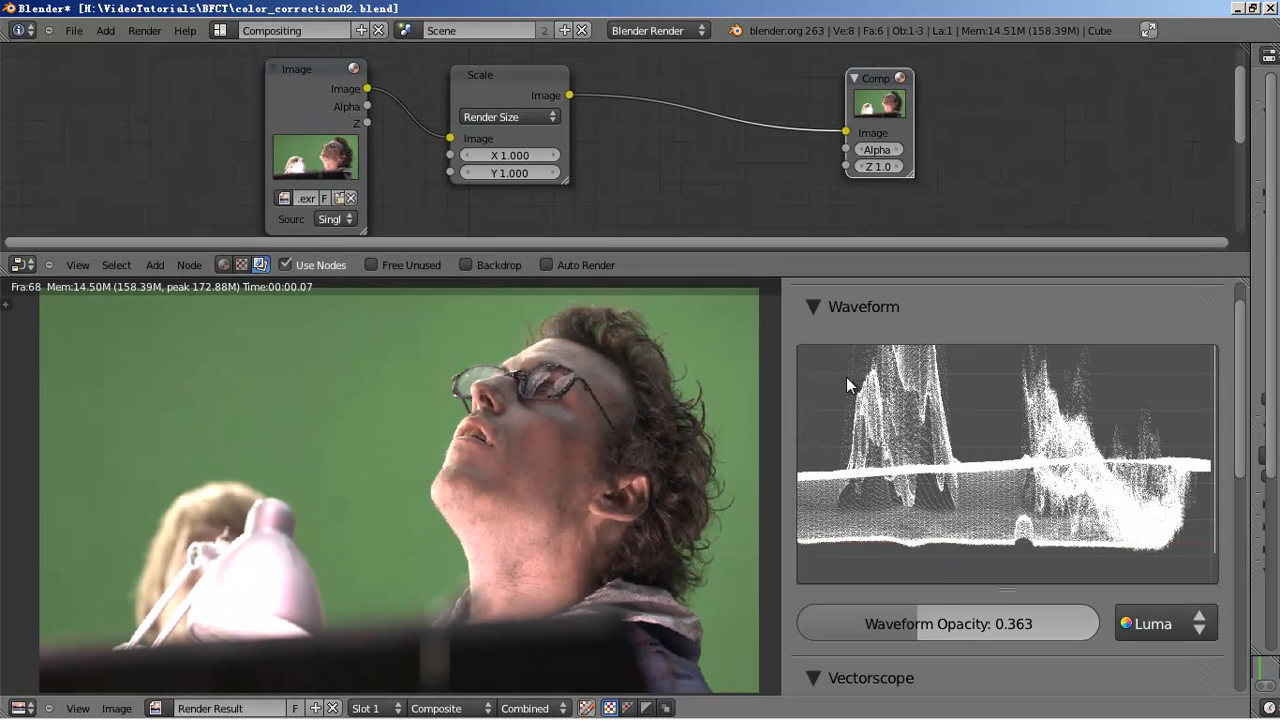
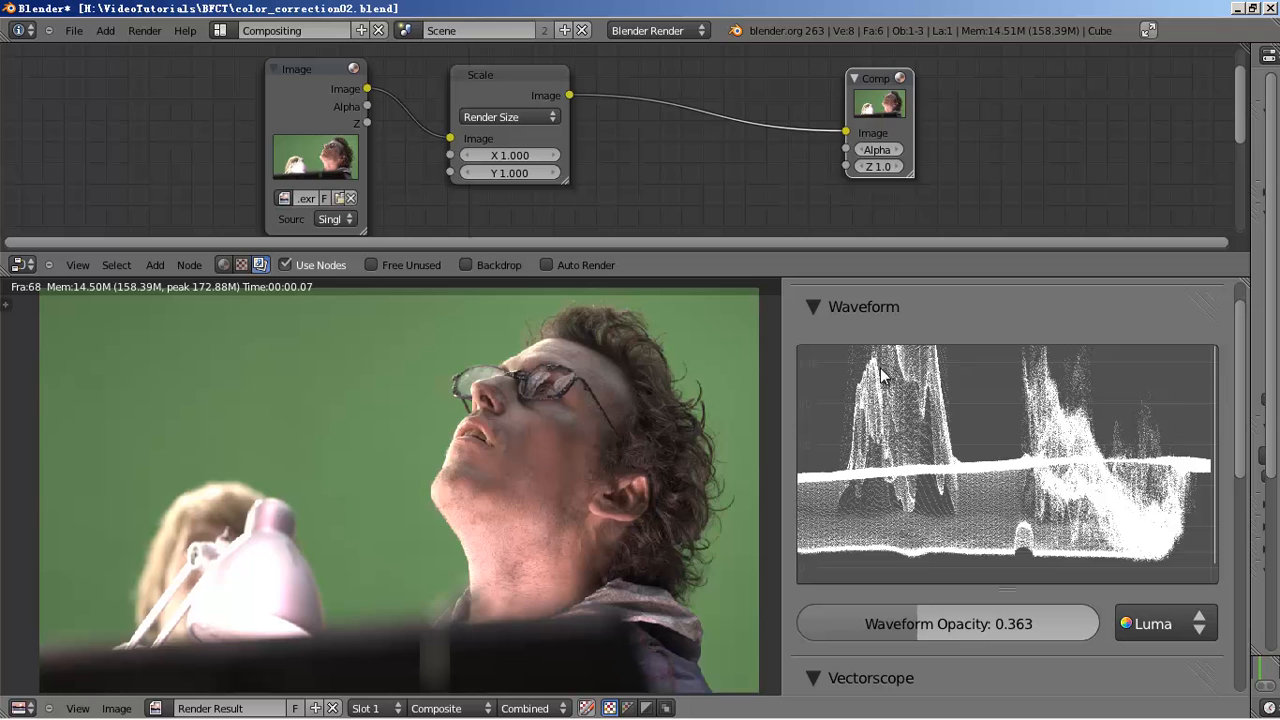
# - Move the EXR Image node left, place a duplicate beside it, and save over the file
pyautogui.moveTo(959, 424); pyautogui.dragTo(957, 509)
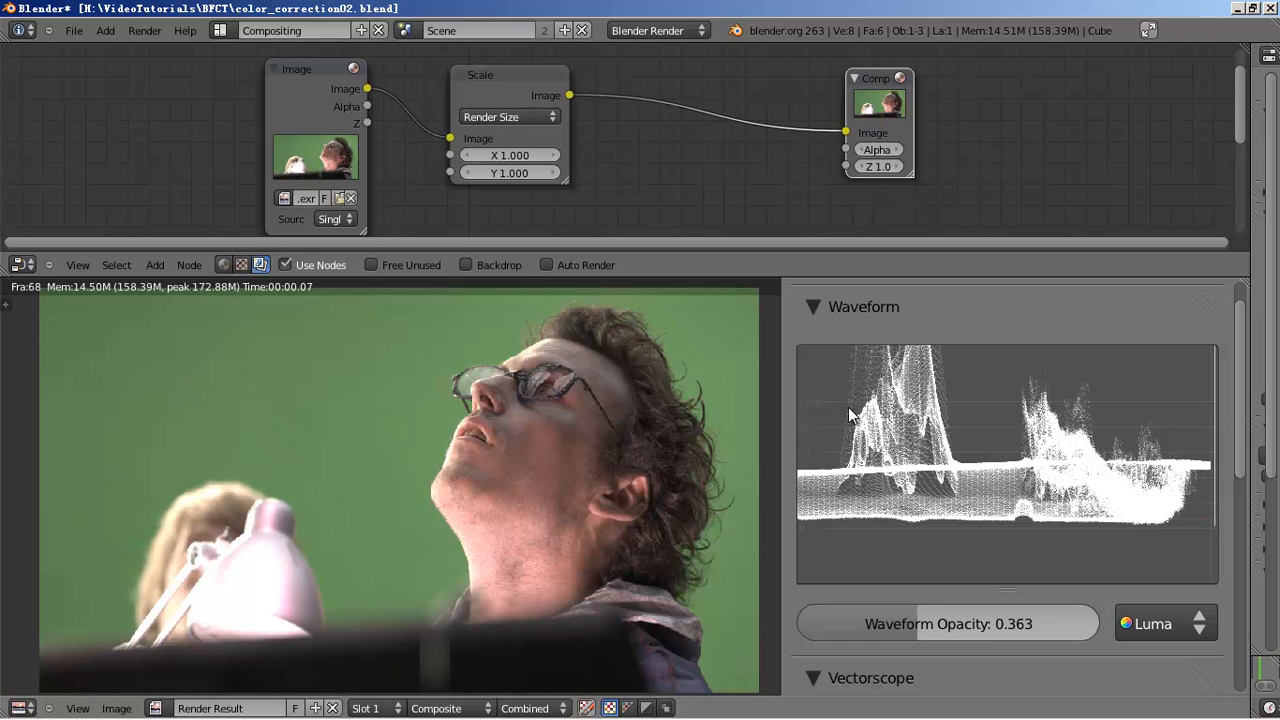
pyautogui.moveTo(310, 97); pyautogui.dragTo(100, 93)
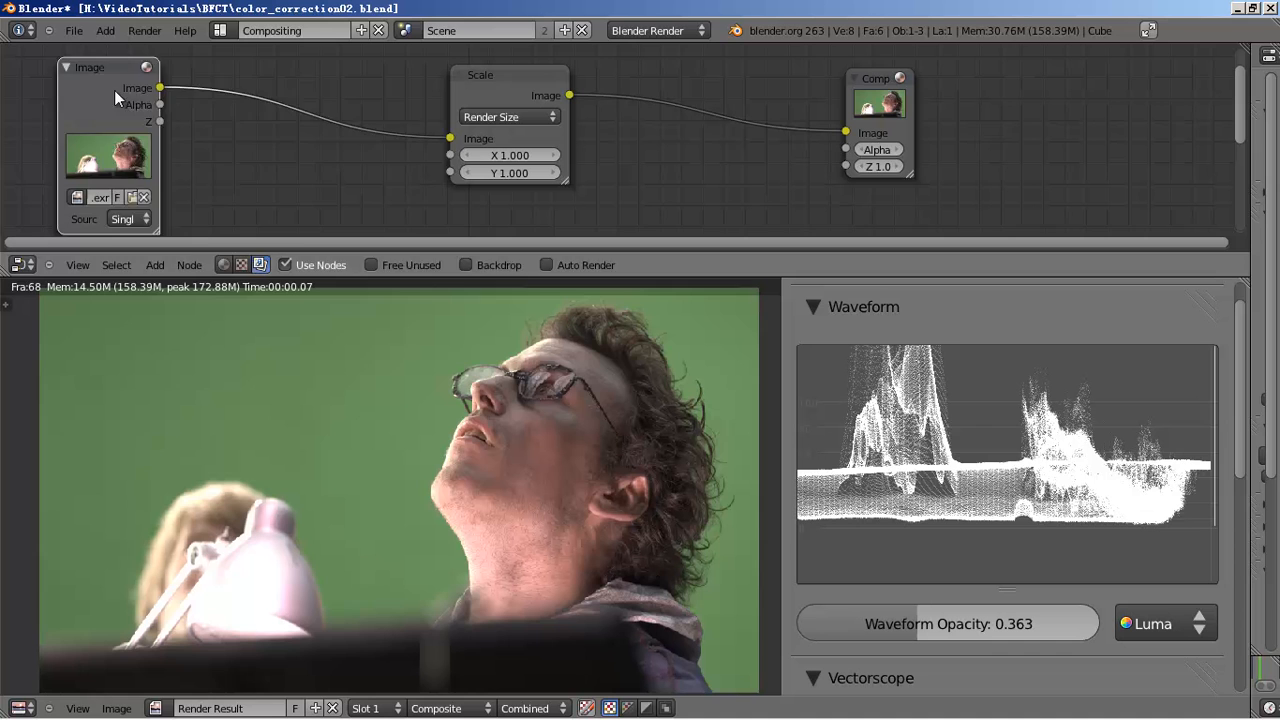
pyautogui.hotkey('shift', 'd')
pyautogui.click(314, 96)
pyautogui.hotkey('ctrl', 's')
pyautogui.click(315, 101)
# - Load the second green-screen JPG from src > mango_footage into the duplicate Image node
pyautogui.moveTo(301, 106); pyautogui.dragTo(291, 102)
pyautogui.click(333, 198)
pyautogui.click(332, 198)
pyautogui.click(288, 160)
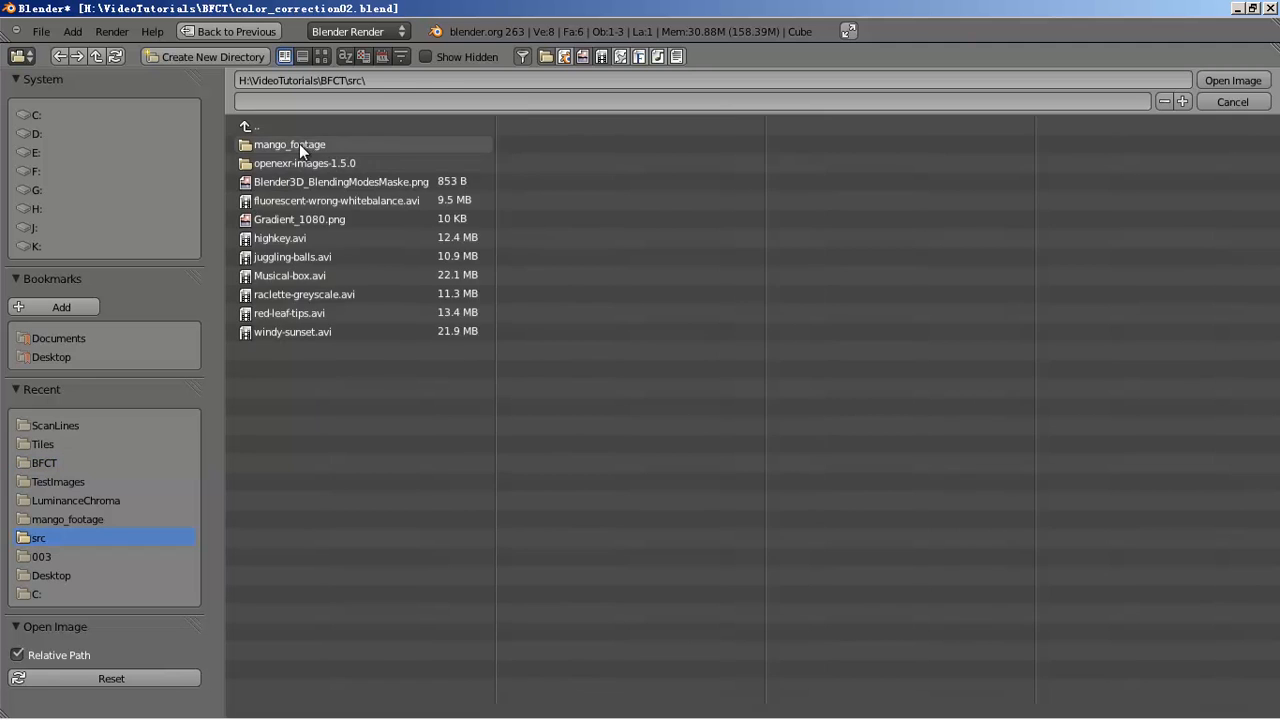
pyautogui.click(300, 145)
pyautogui.click(321, 56)
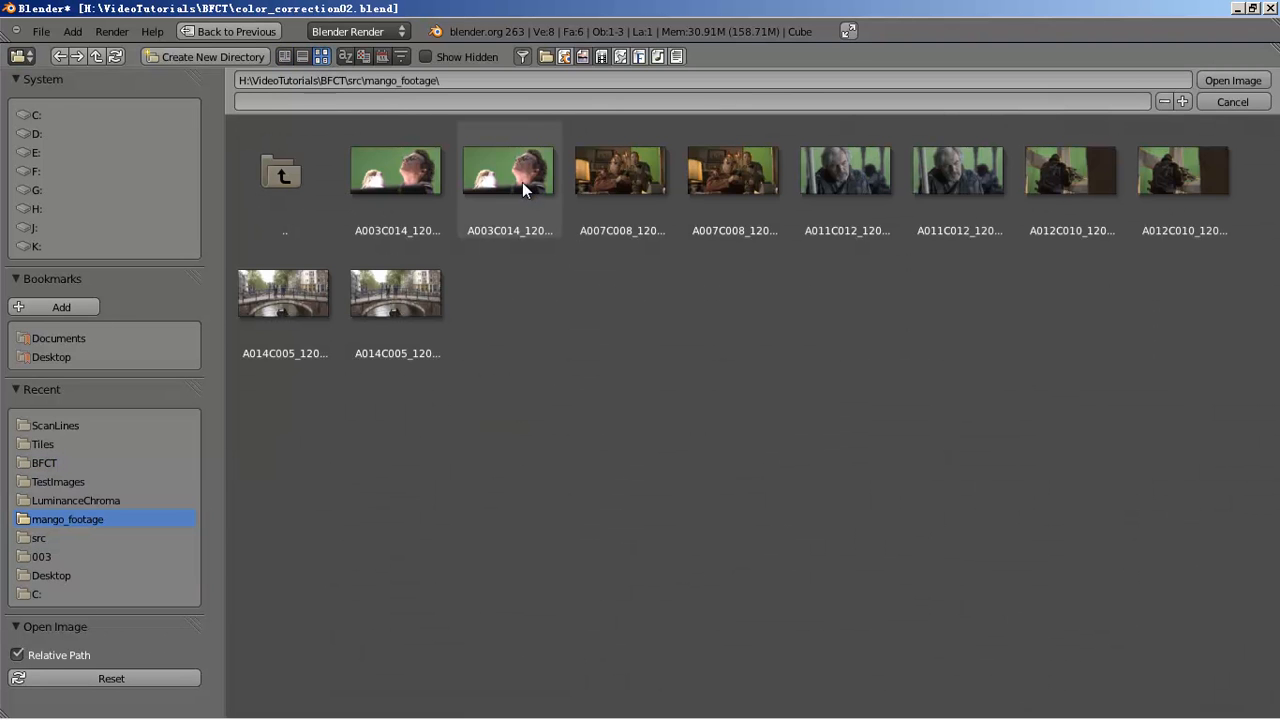
pyautogui.click(521, 183)
pyautogui.doubleClick(511, 123)
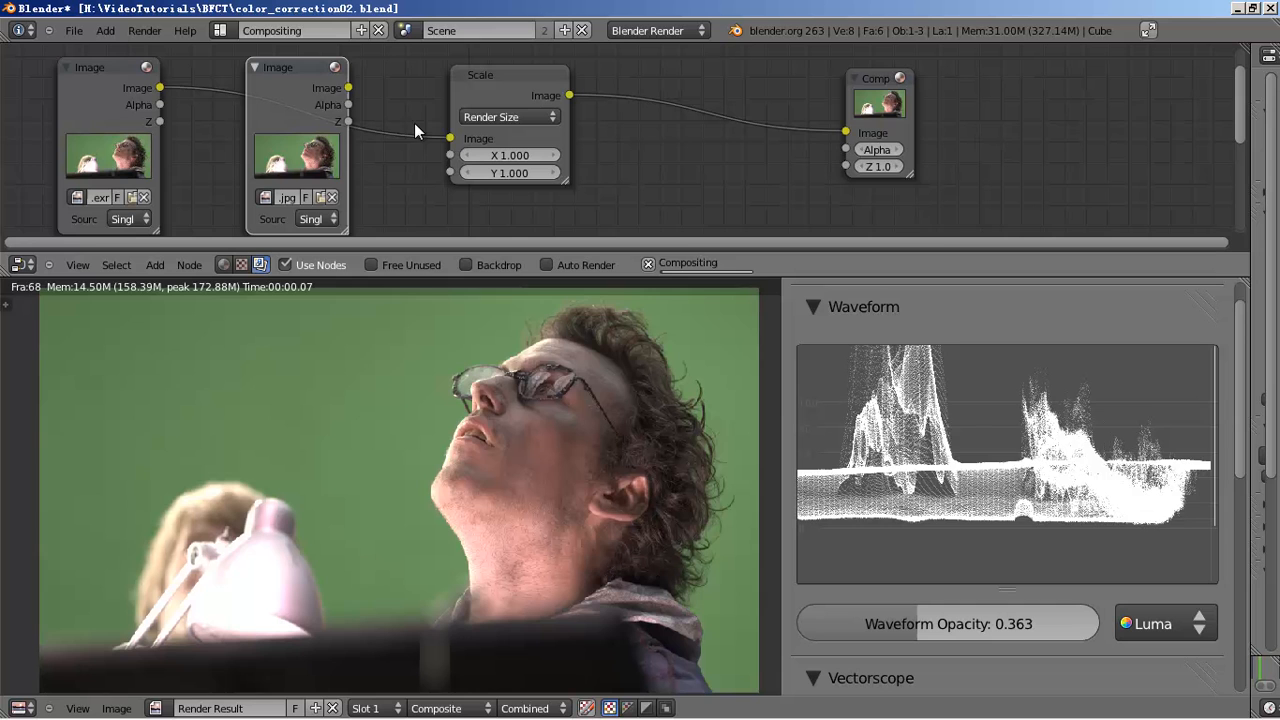
# - Compare the JPG and EXR by swapping them into Scale, ending with the EXR connected
pyautogui.moveTo(428, 129); pyautogui.dragTo(446, 141)
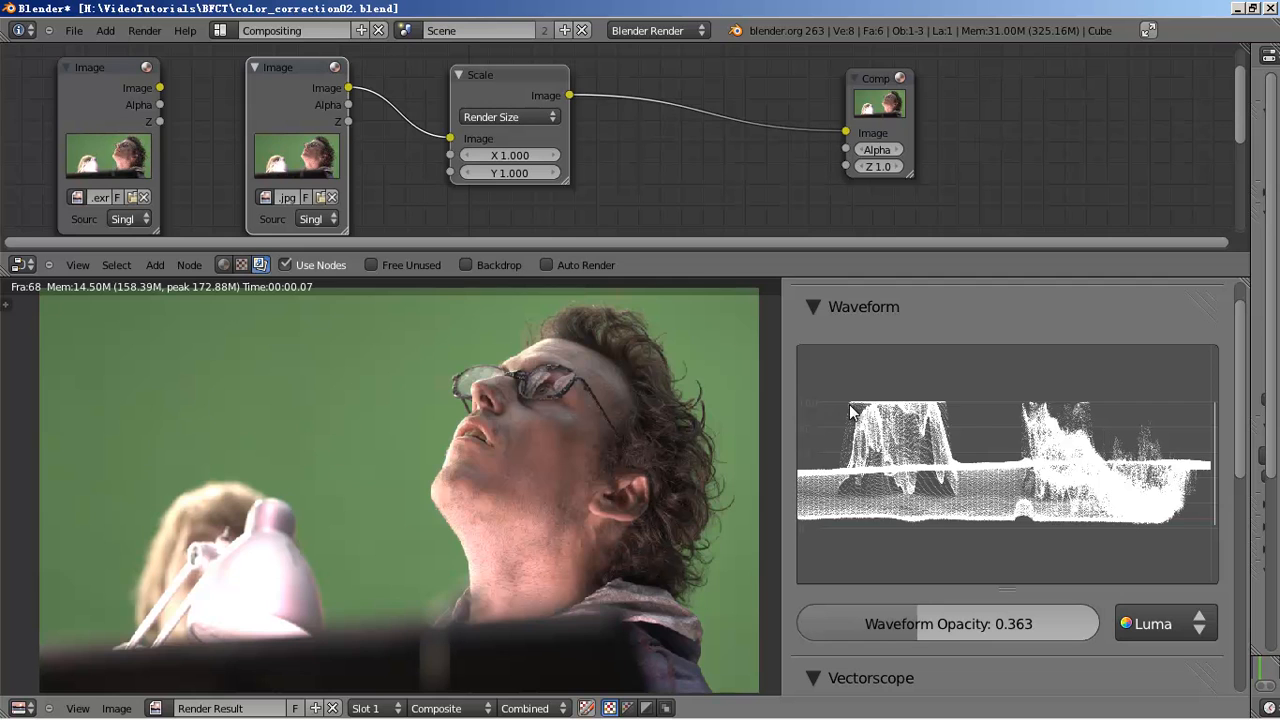
pyautogui.moveTo(960, 403); pyautogui.dragTo(973, 394)
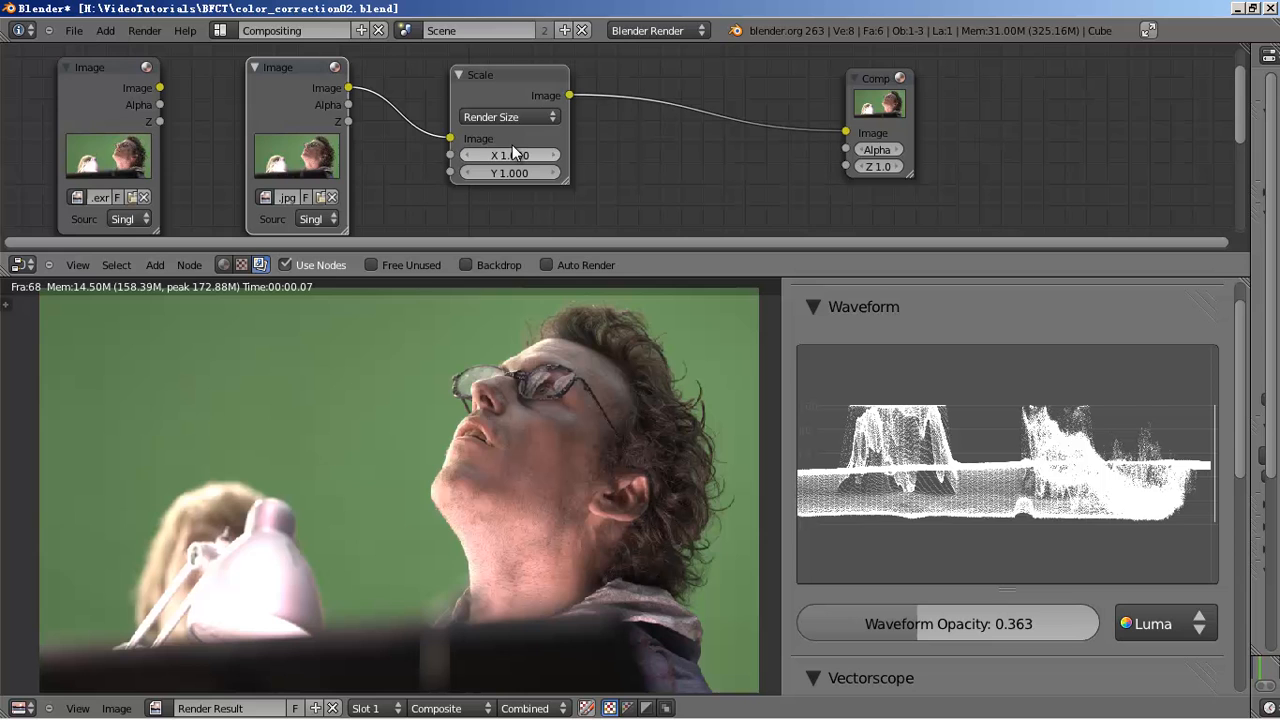
pyautogui.moveTo(170, 92); pyautogui.dragTo(450, 137)
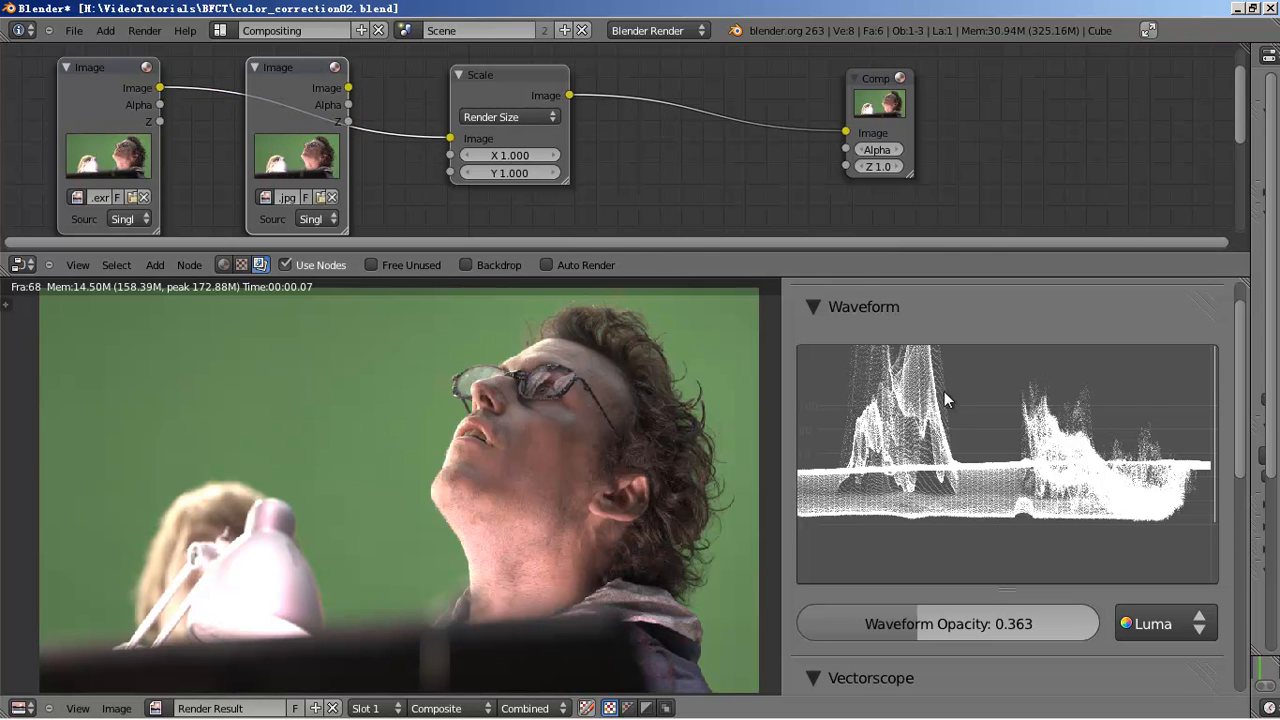
pyautogui.moveTo(348, 88); pyautogui.dragTo(450, 138)
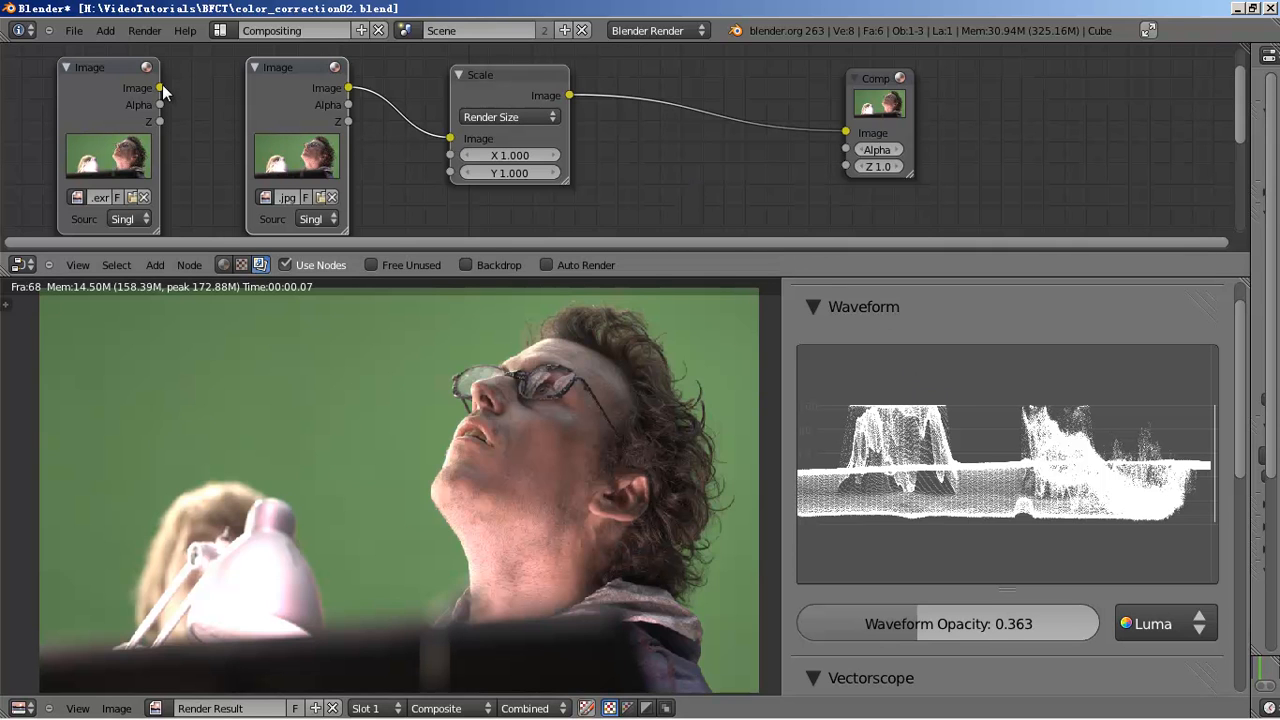
pyautogui.moveTo(161, 88); pyautogui.dragTo(179, 90)
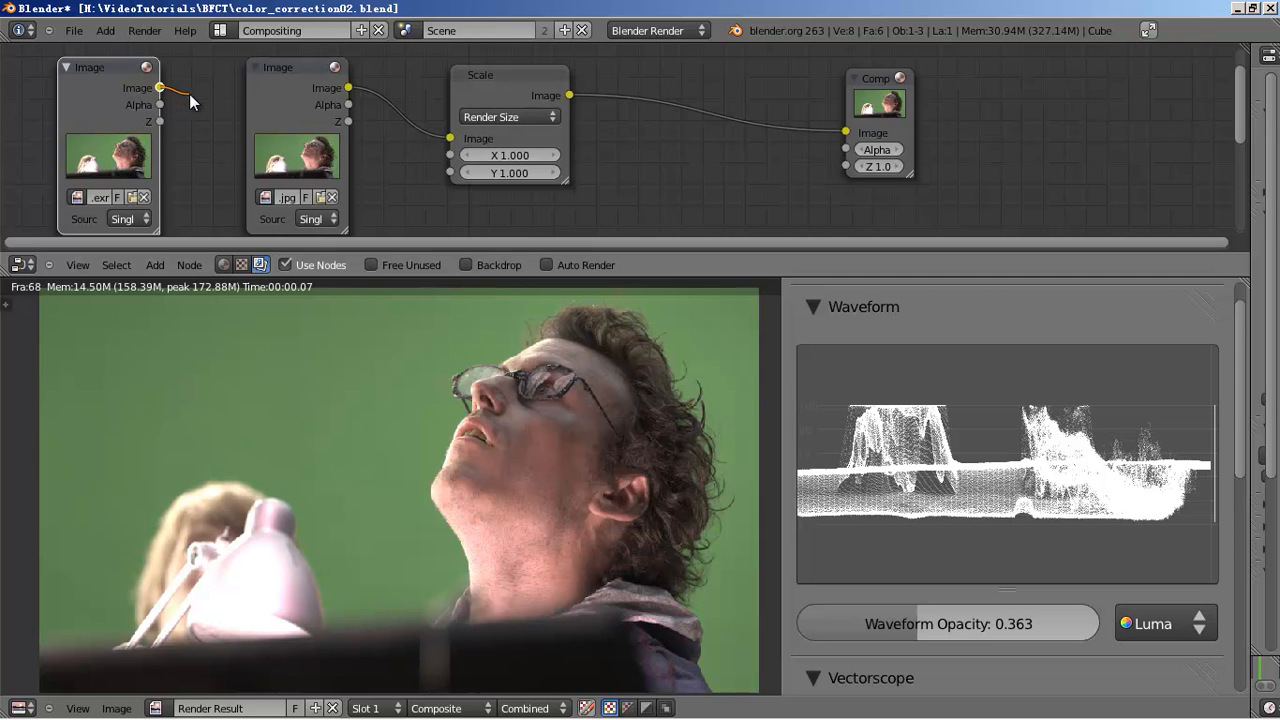
pyautogui.moveTo(208, 100); pyautogui.dragTo(288, 116)
pyautogui.moveTo(160, 88); pyautogui.dragTo(451, 138)
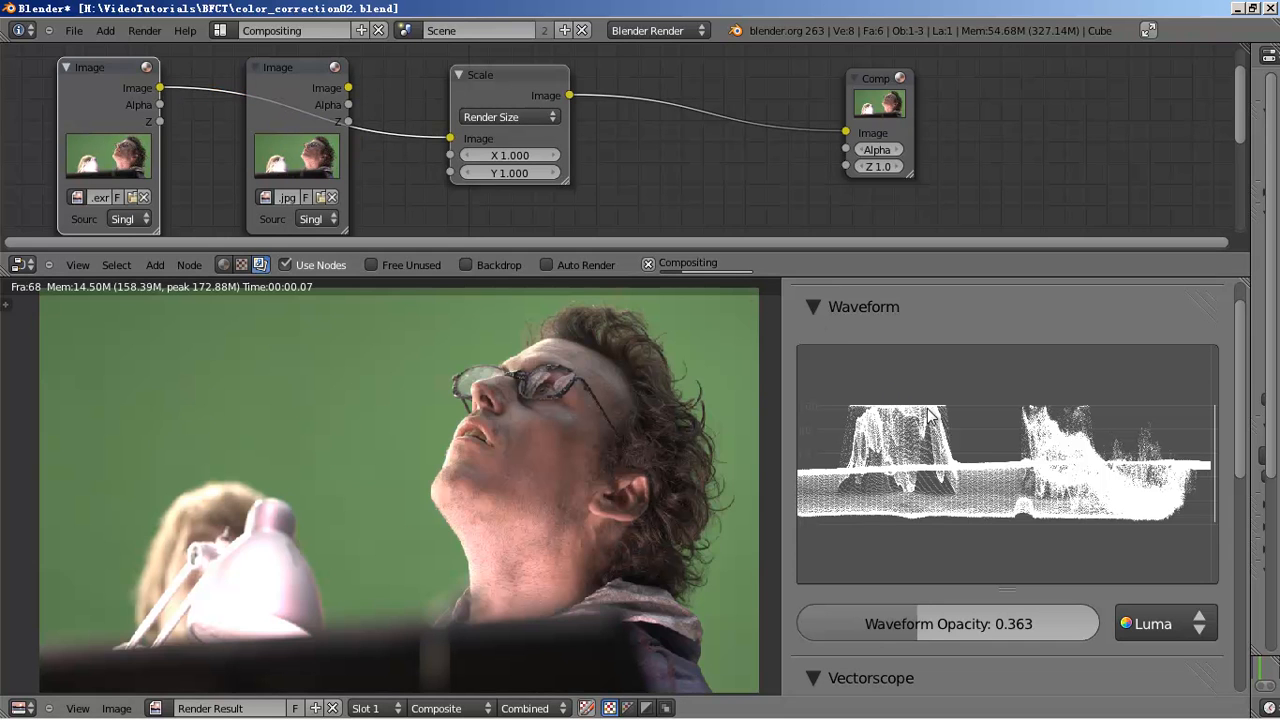
pyautogui.scroll(1, 903, 403)
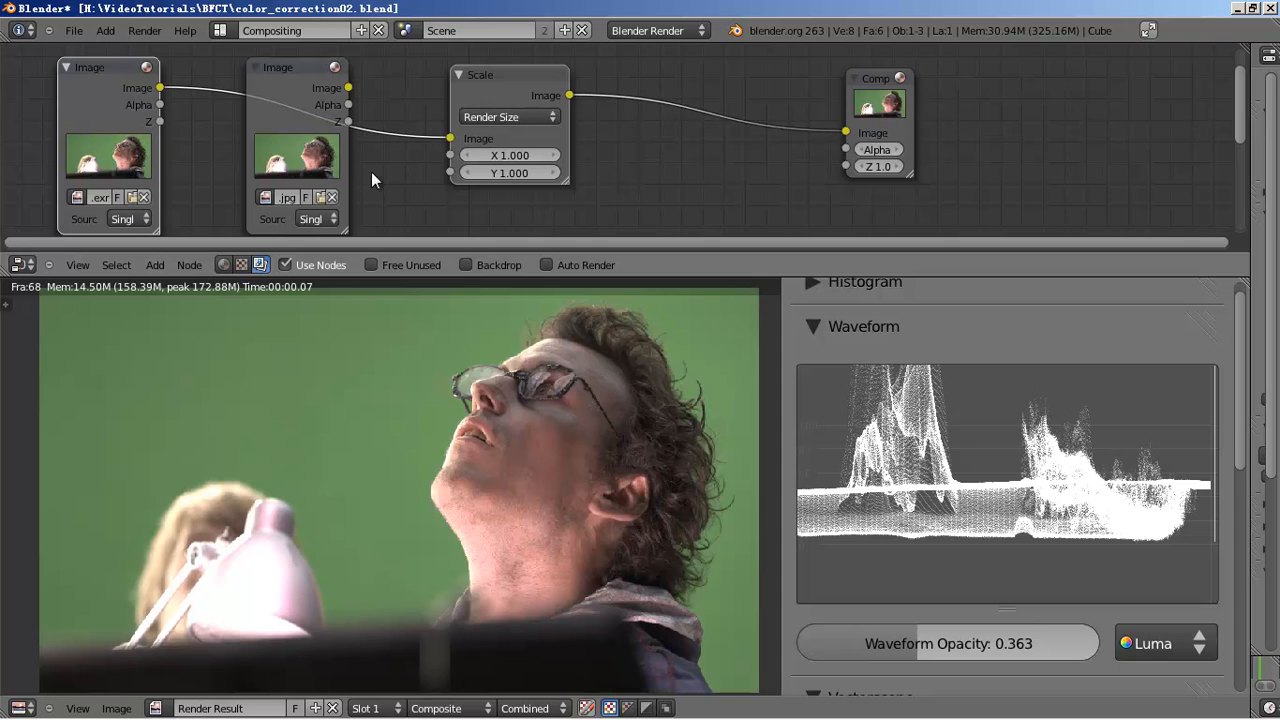
# - Move the Image, Scale and Composite nodes left to pack the tree closer together
pyautogui.moveTo(157, 232)
pyautogui.mouseDown()
pyautogui.moveTo(170, 228)
pyautogui.moveTo(155, 216)
pyautogui.mouseUp()
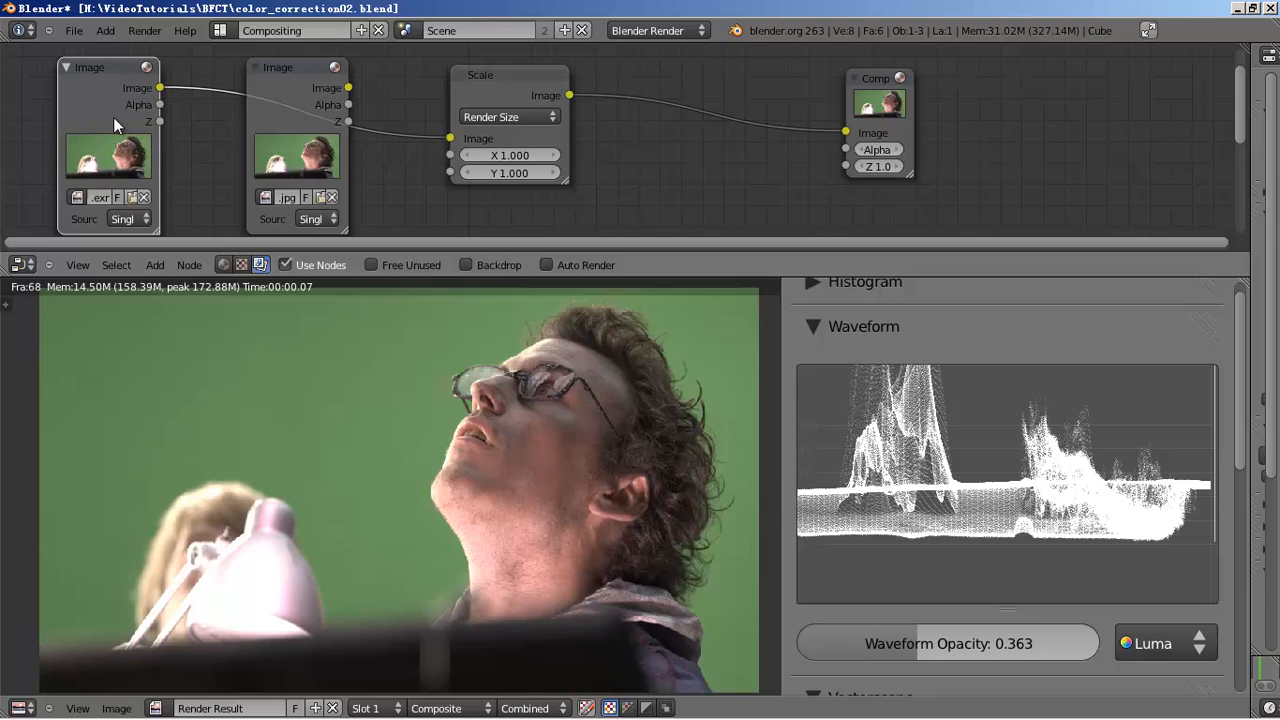
pyautogui.moveTo(104, 118); pyautogui.dragTo(115, 116)
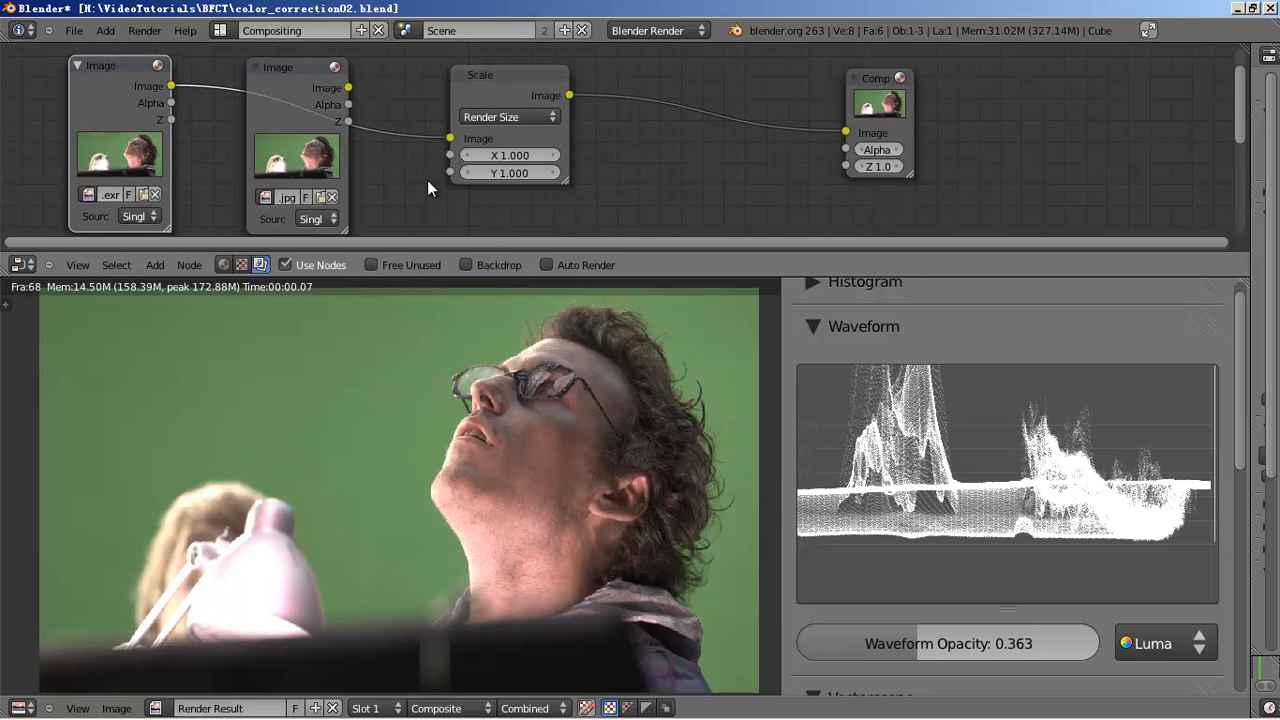
pyautogui.moveTo(290, 122); pyautogui.dragTo(276, 122)
pyautogui.moveTo(494, 87); pyautogui.dragTo(474, 90)
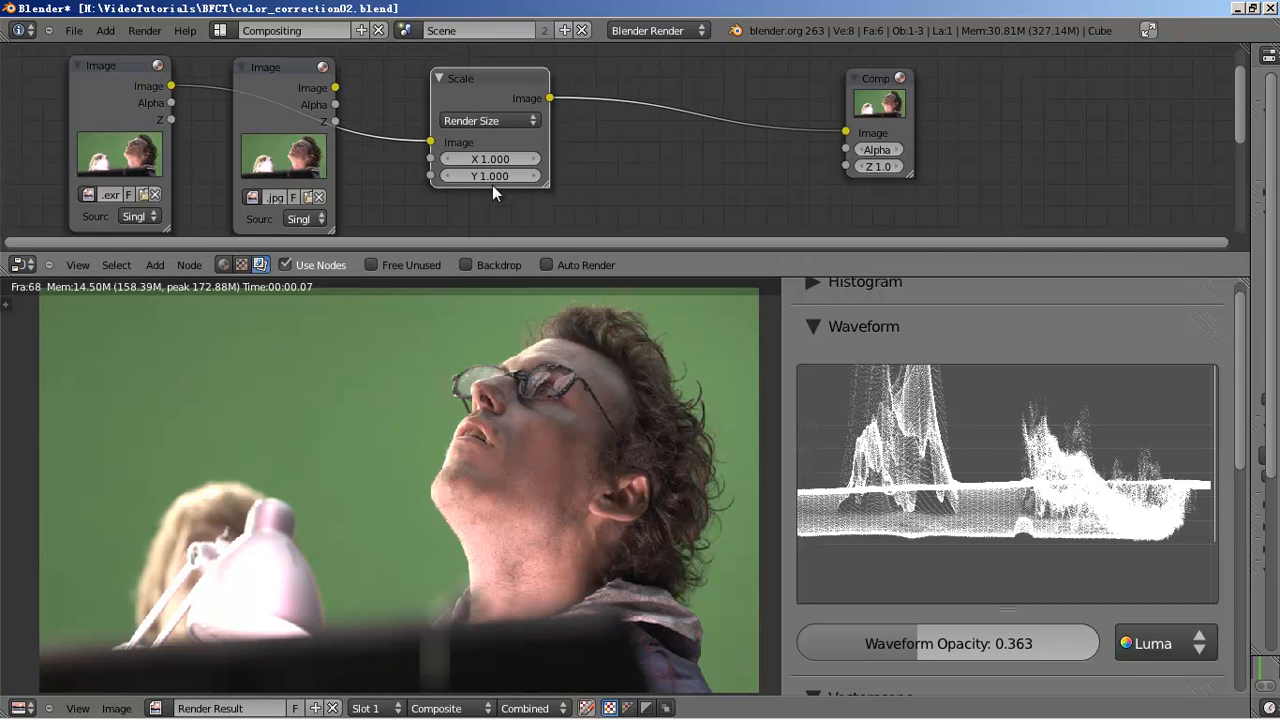
pyautogui.moveTo(848, 141); pyautogui.dragTo(642, 141)
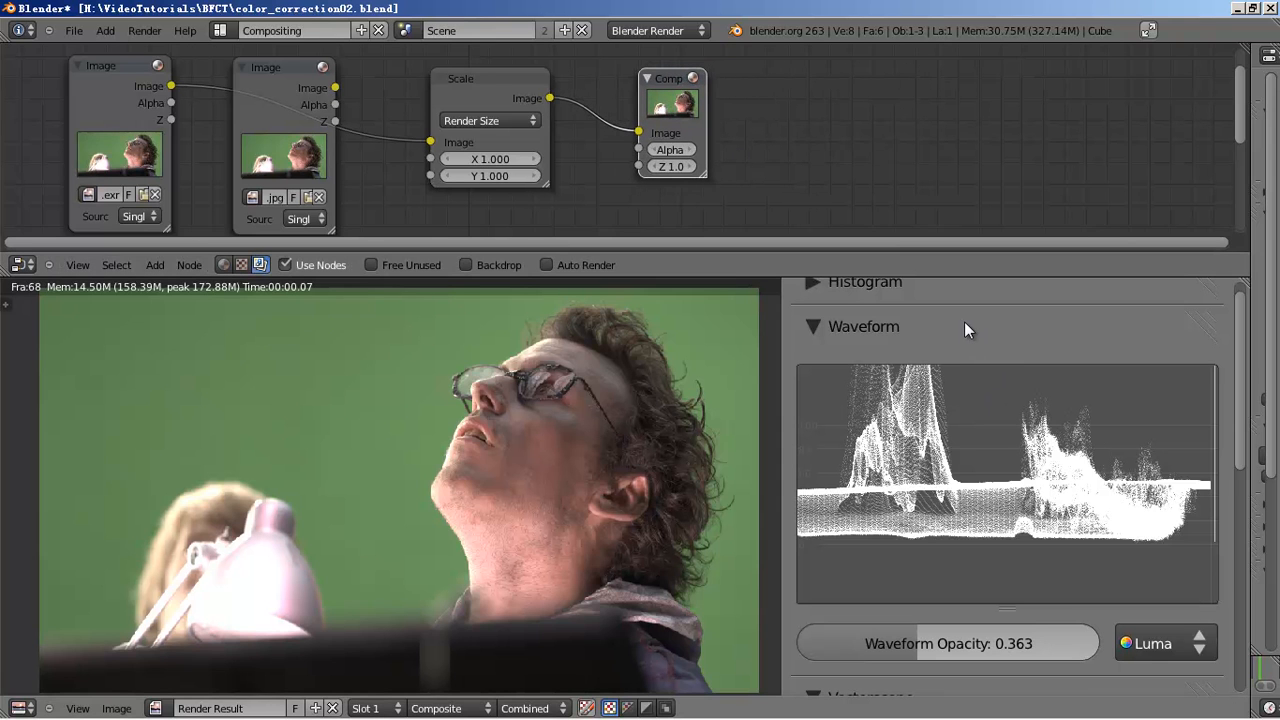
# - Collapse the Waveform panel to show the vectorscope, then bring up the vectorscope article
pyautogui.click(964, 326)
pyautogui.scroll(-2, 980, 376)
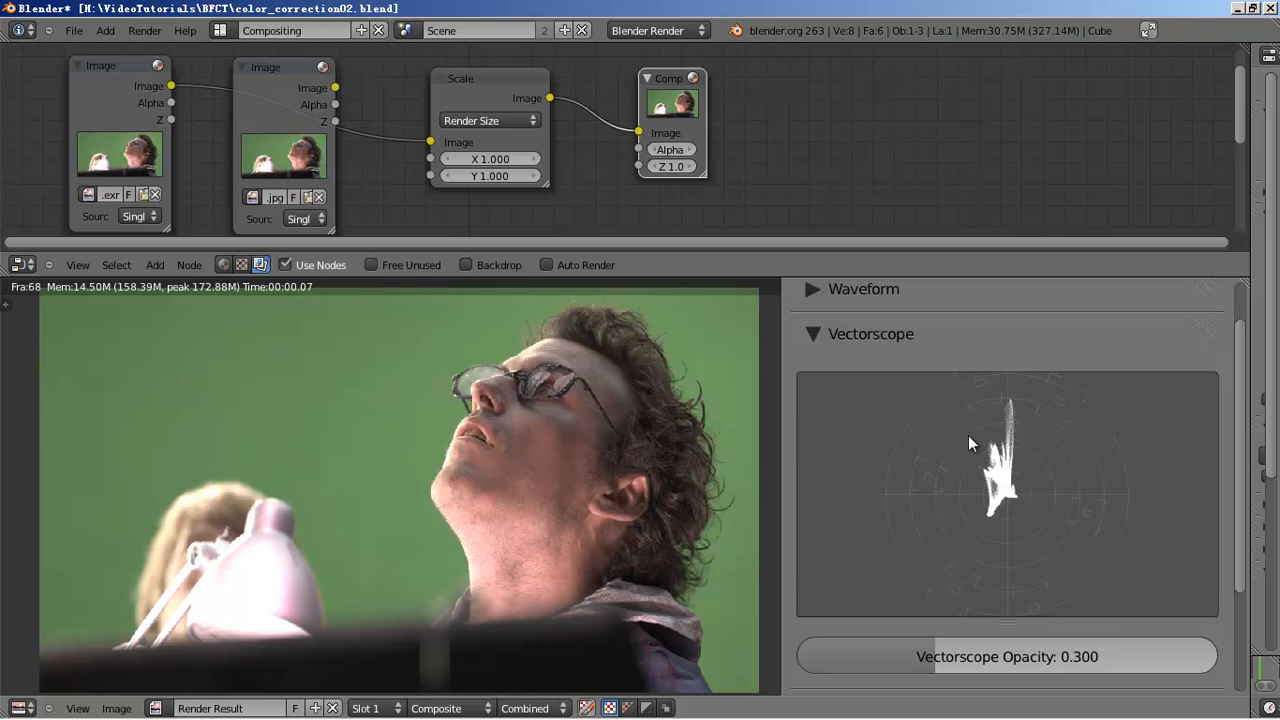
pyautogui.click(125, 707)
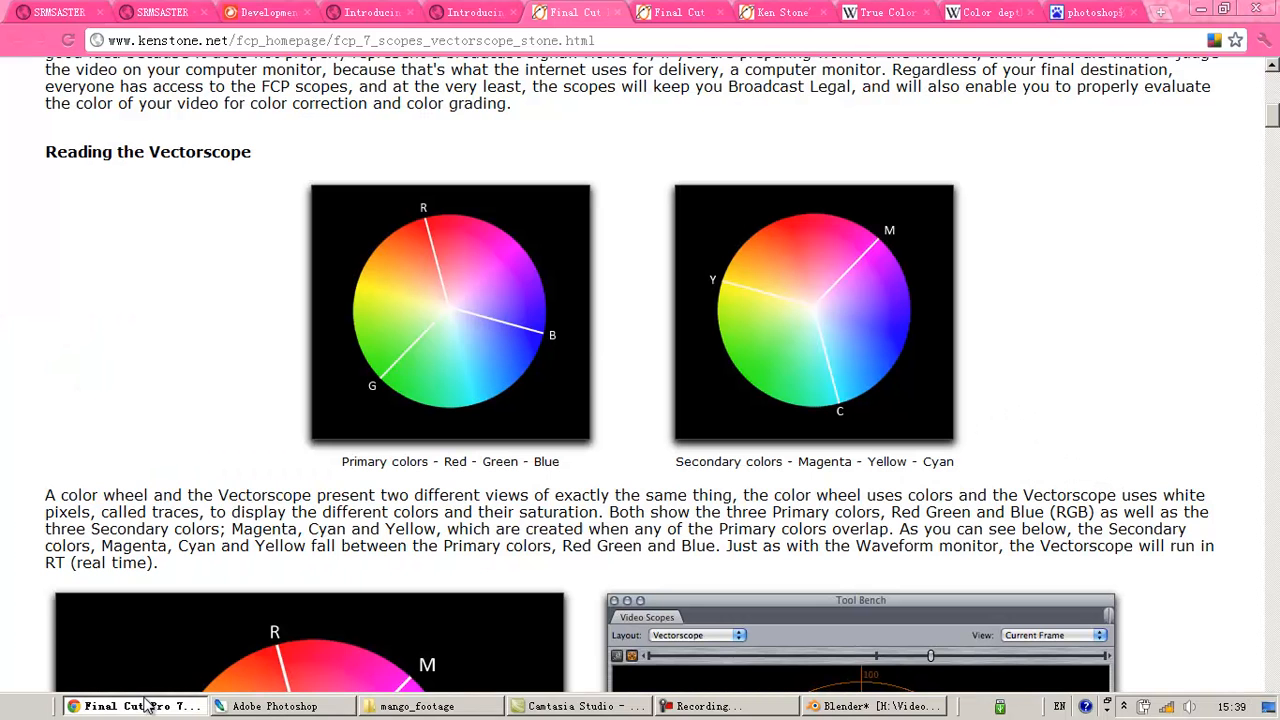
# - Compare the Ken Stone vectorscope examples against Blender's vectorscope, ending back in Blender
pyautogui.scroll(1, 673, 262)
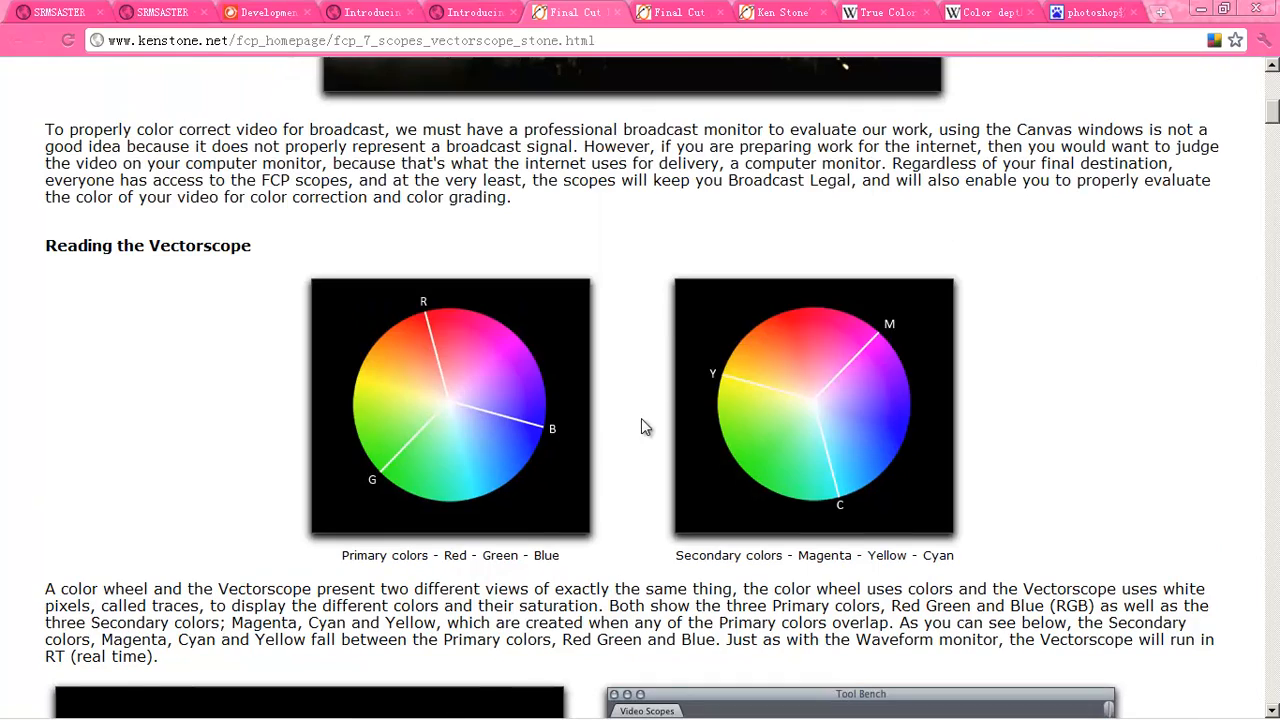
pyautogui.scroll(-6, 641, 418)
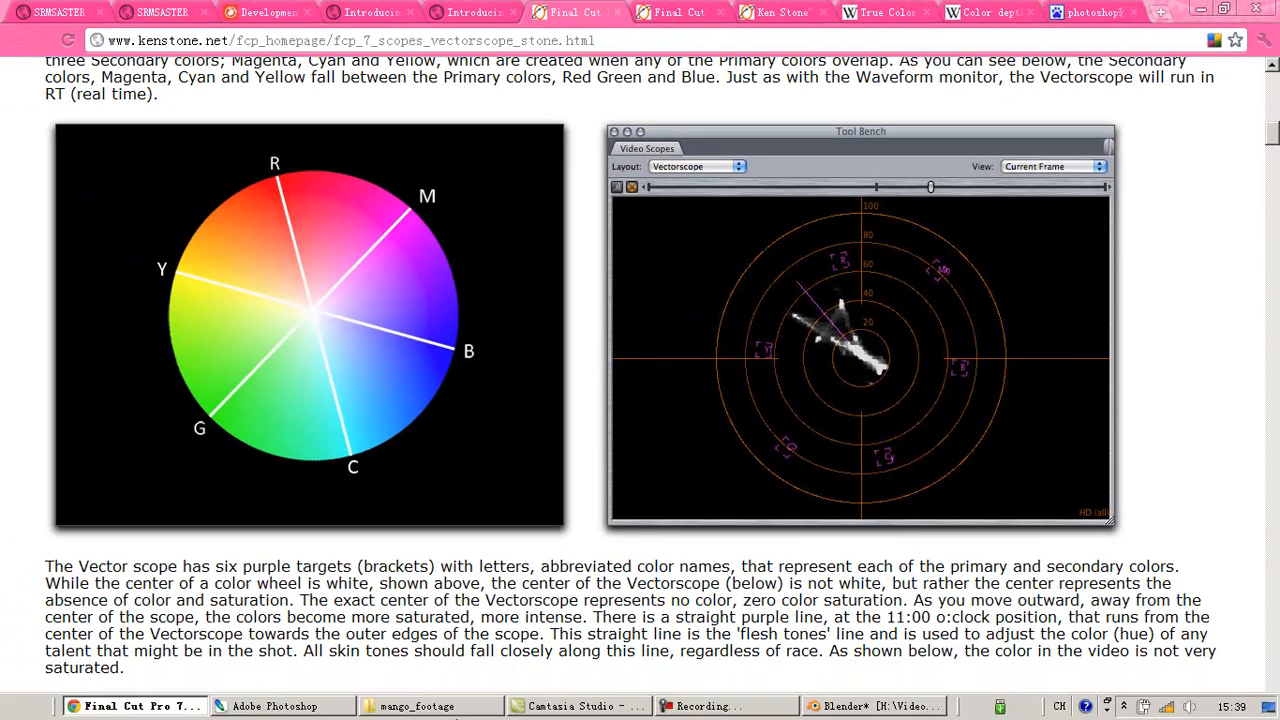
pyautogui.click(870, 706)
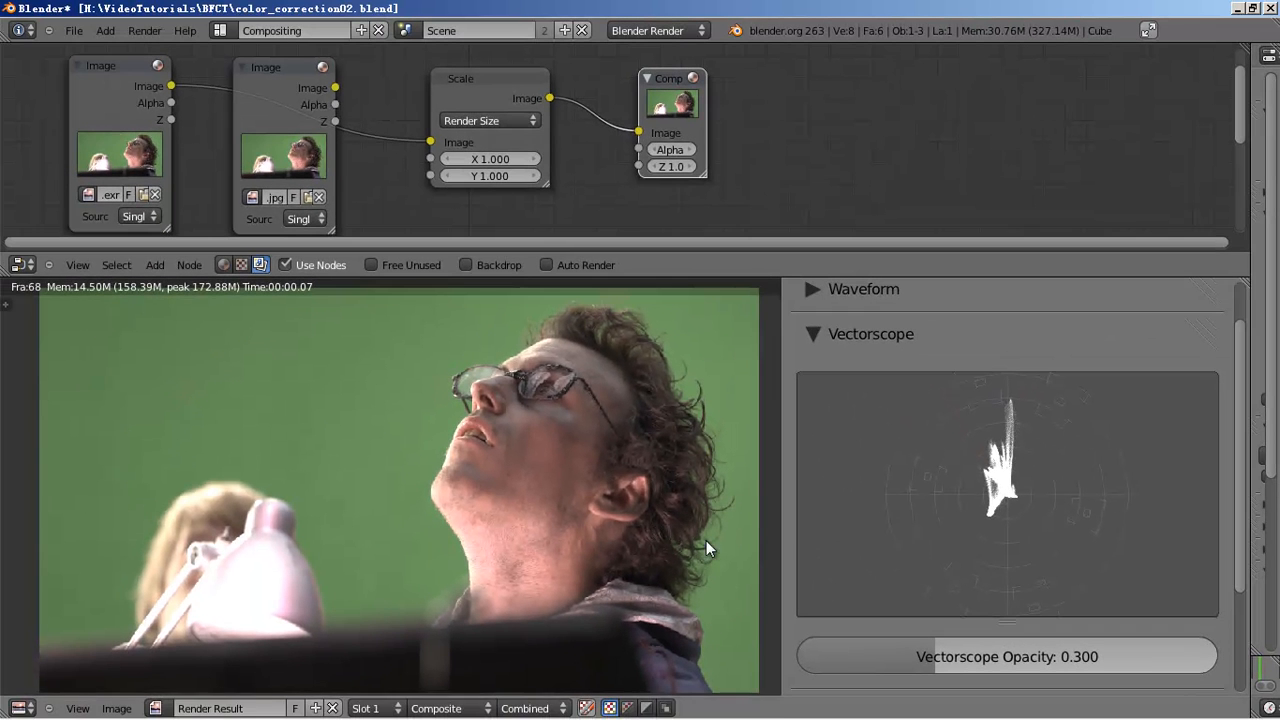
pyautogui.moveTo(672, 717)
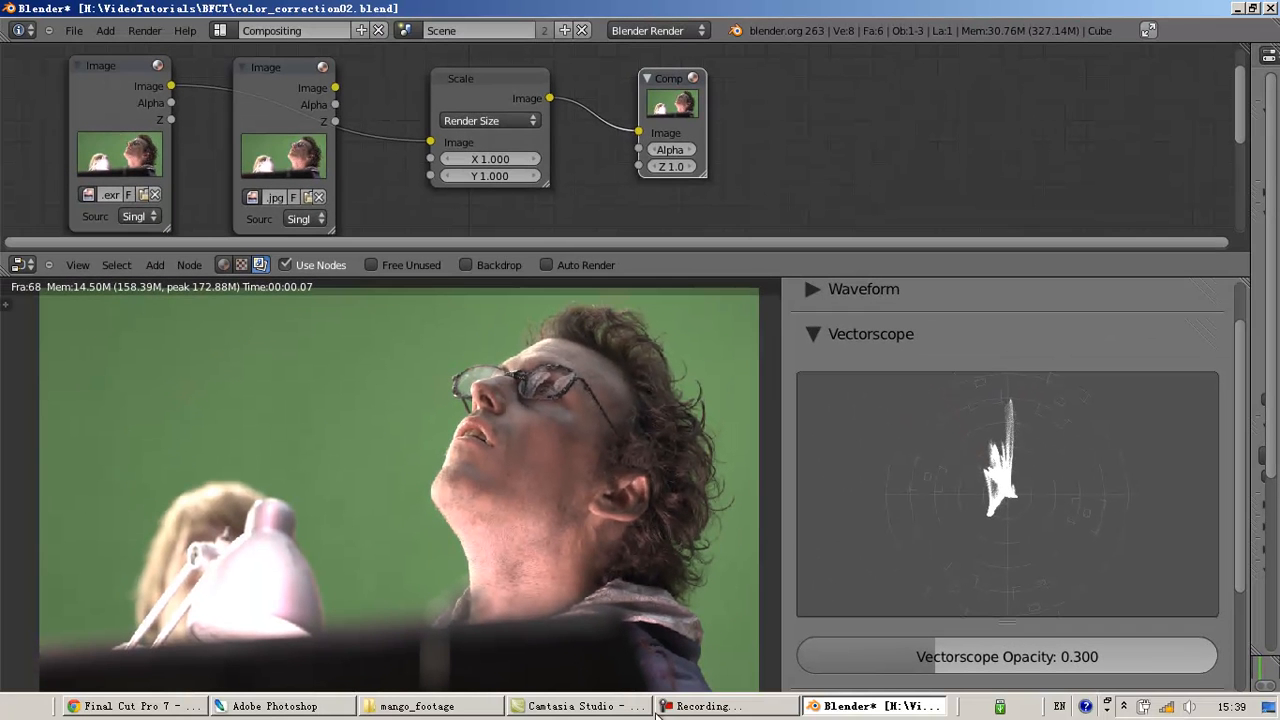
pyautogui.click(159, 703)
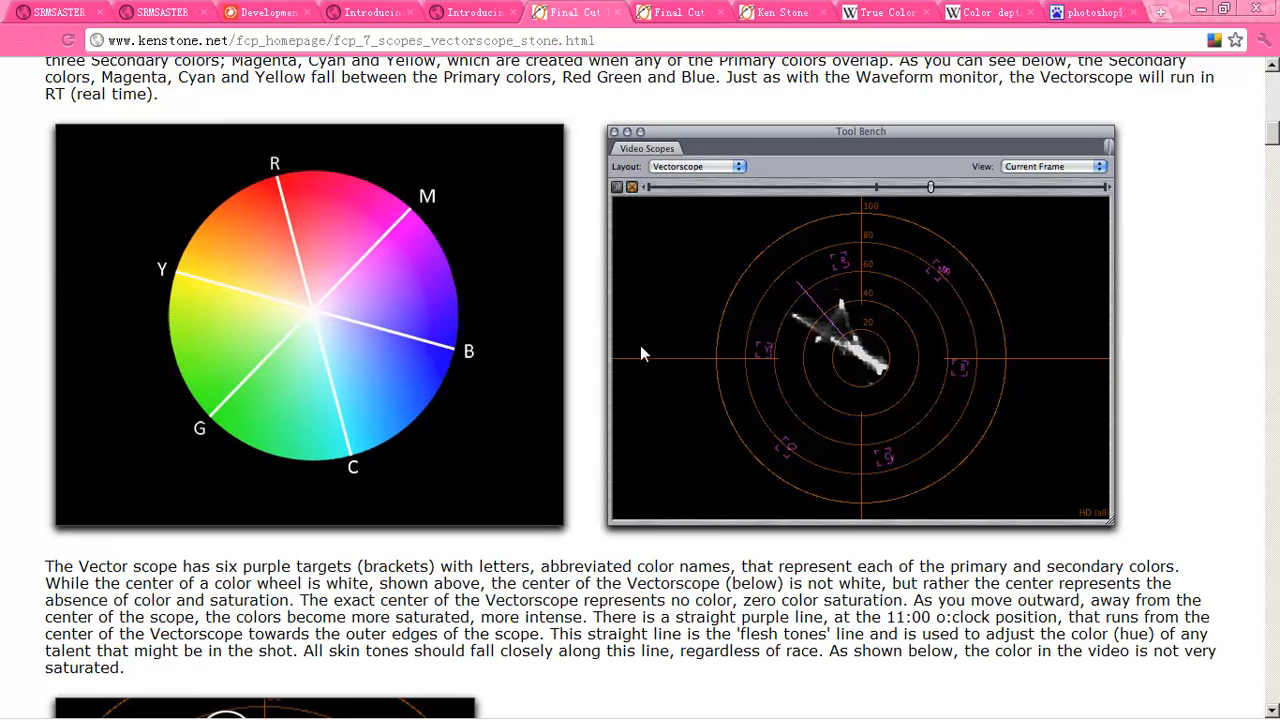
pyautogui.scroll(3, 603, 308)
pyautogui.scroll(-1, 603, 310)
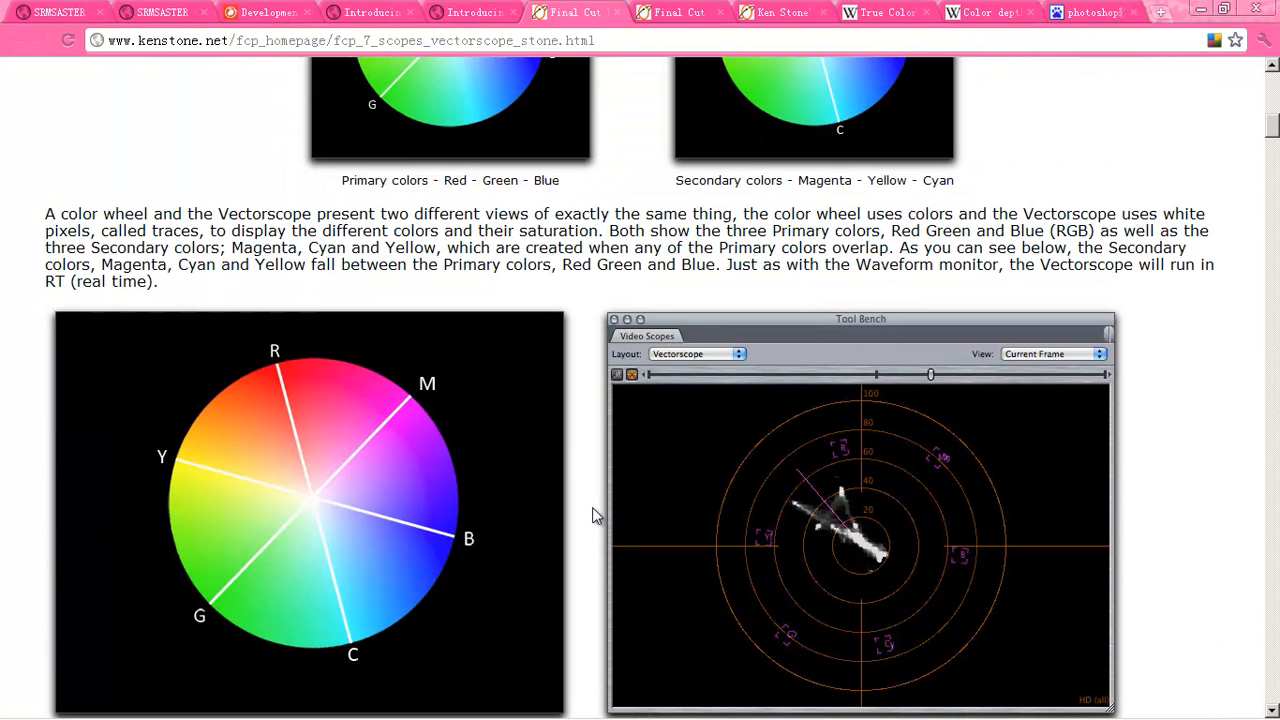
pyautogui.scroll(-1, 594, 514)
pyautogui.moveTo(800, 716)
pyautogui.click(875, 706)
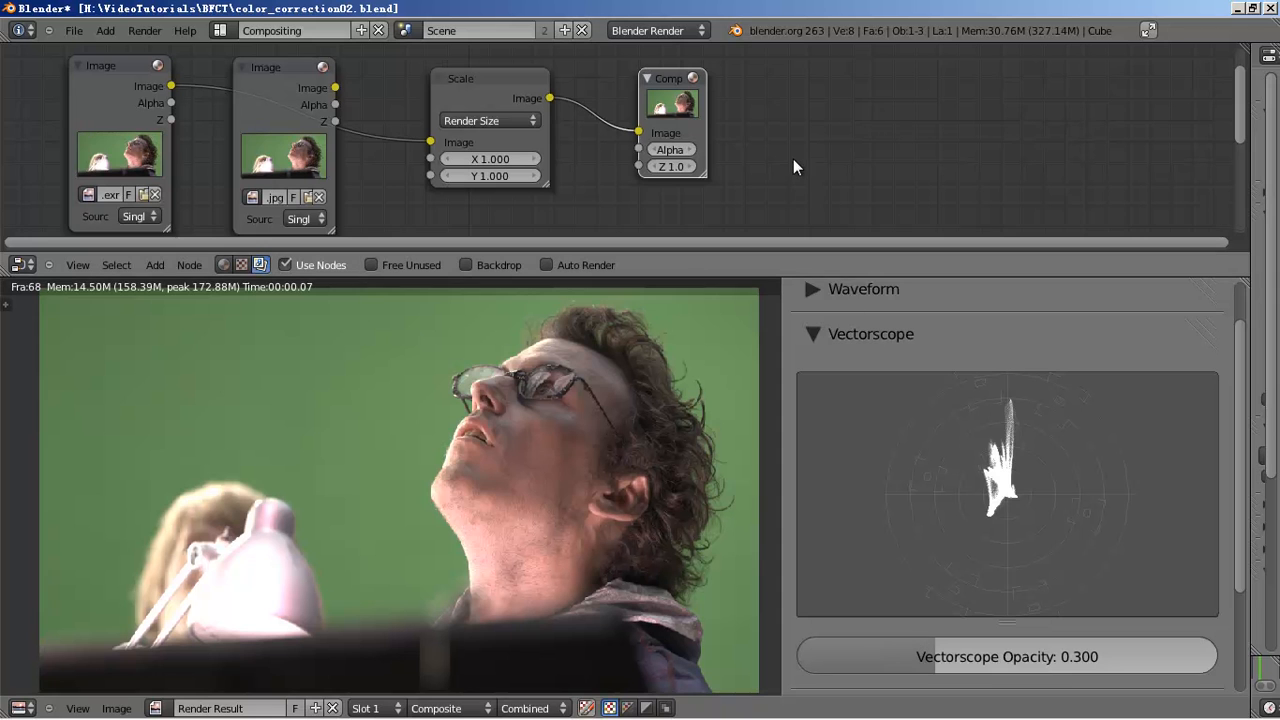
# - Add a Lift/Gamma/Gain Color Balance node from the Color category and place it
pyautogui.hotkey('shift', 'a')
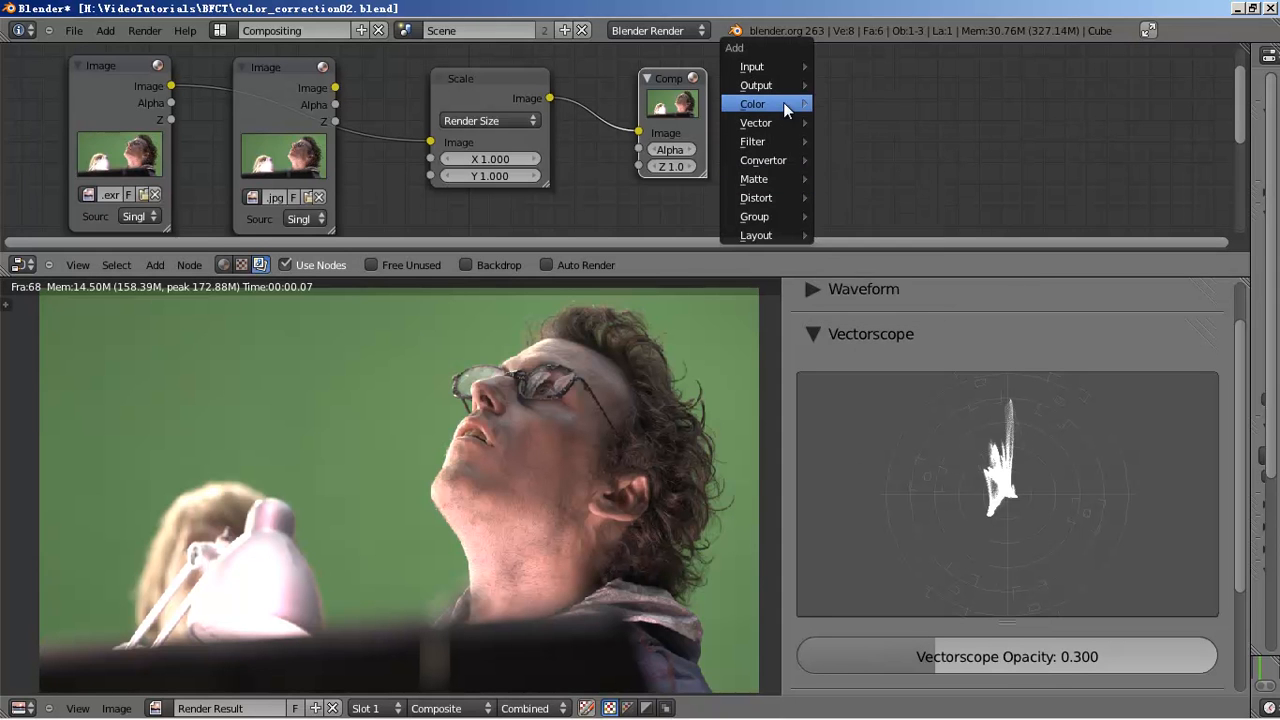
pyautogui.moveTo(784, 109)
pyautogui.click(904, 251)
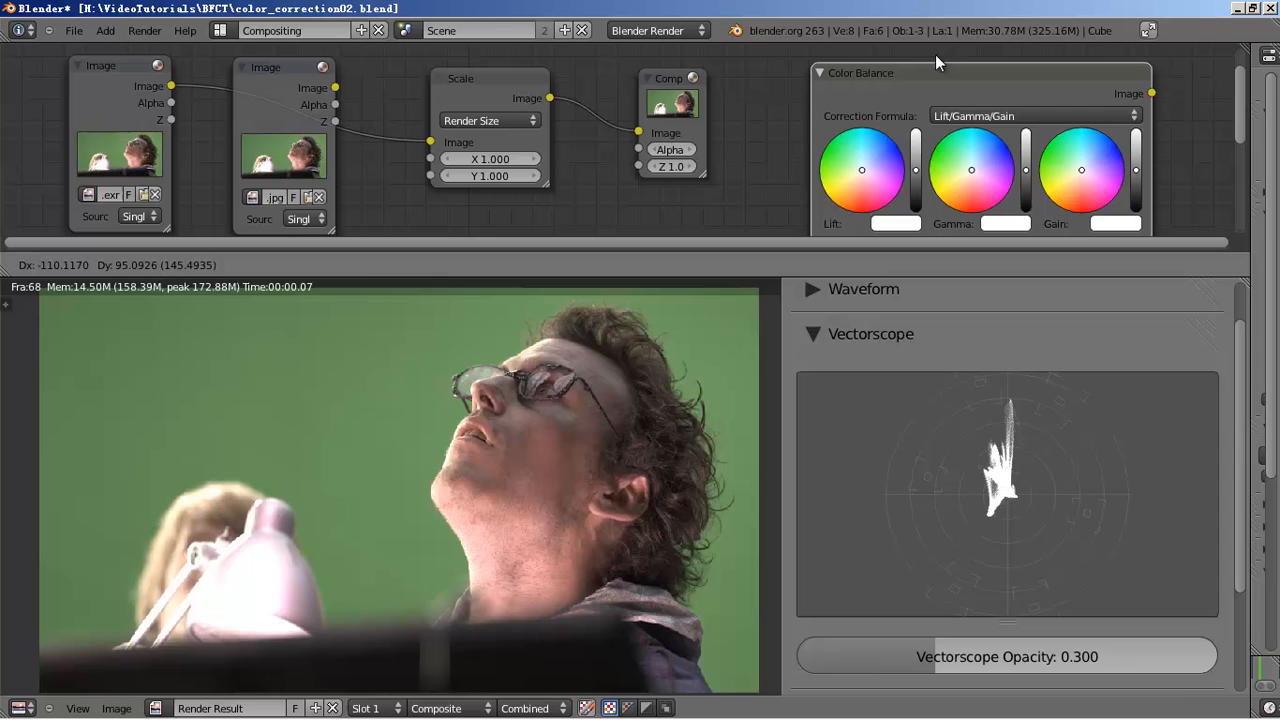
pyautogui.click(921, 55)
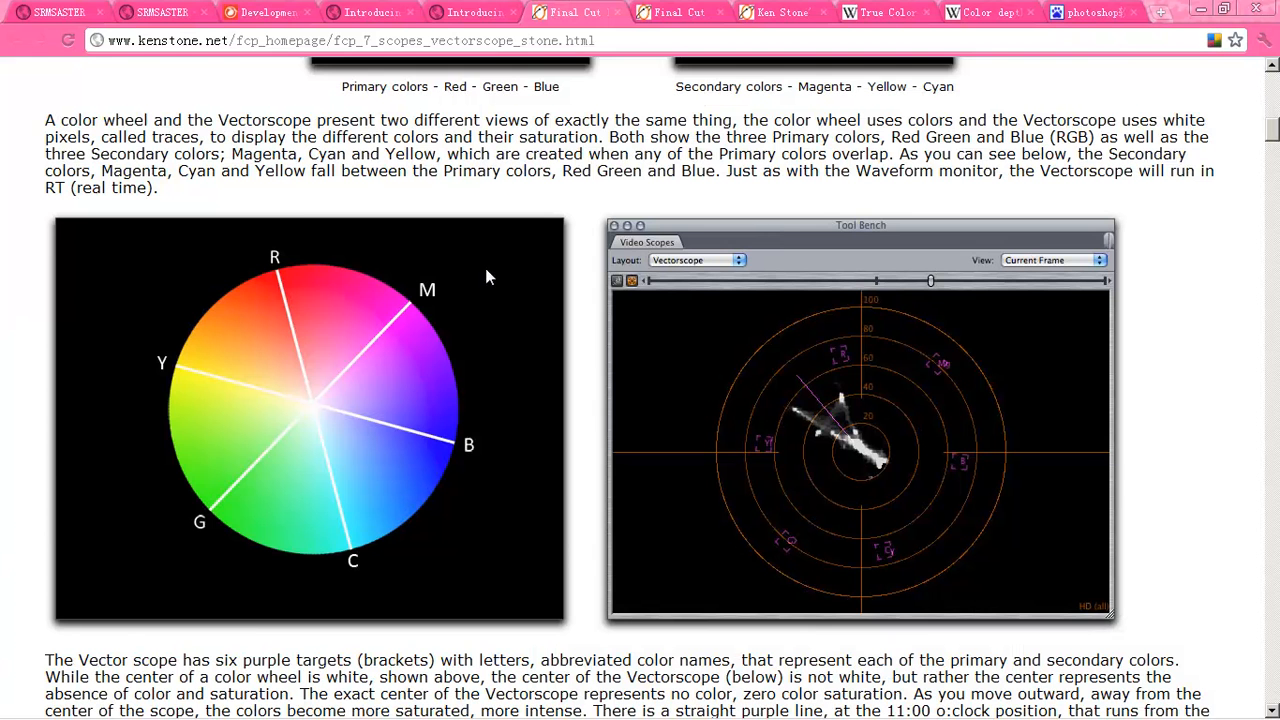
# - Review the Reading the Vectorscope colour wheels, then switch back to Blender
pyautogui.scroll(5, 643, 206)
pyautogui.scroll(-1, 643, 206)
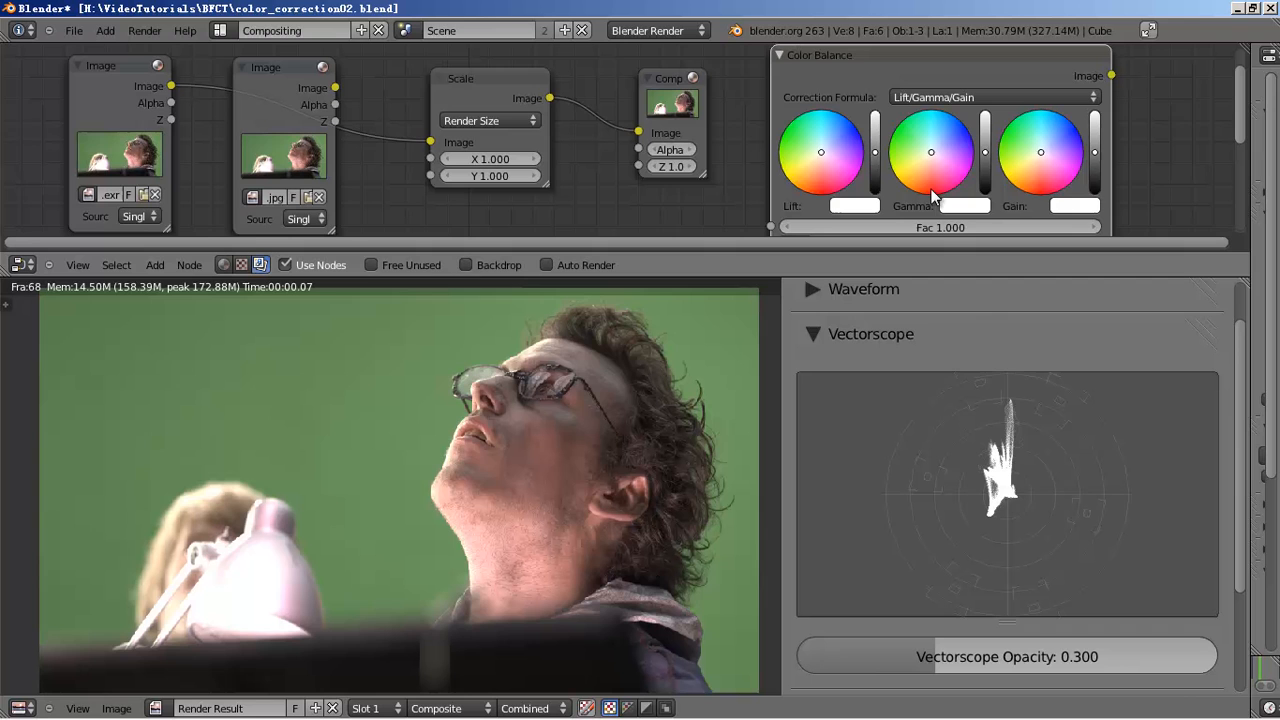
pyautogui.hotkey('alt', 'Tab')
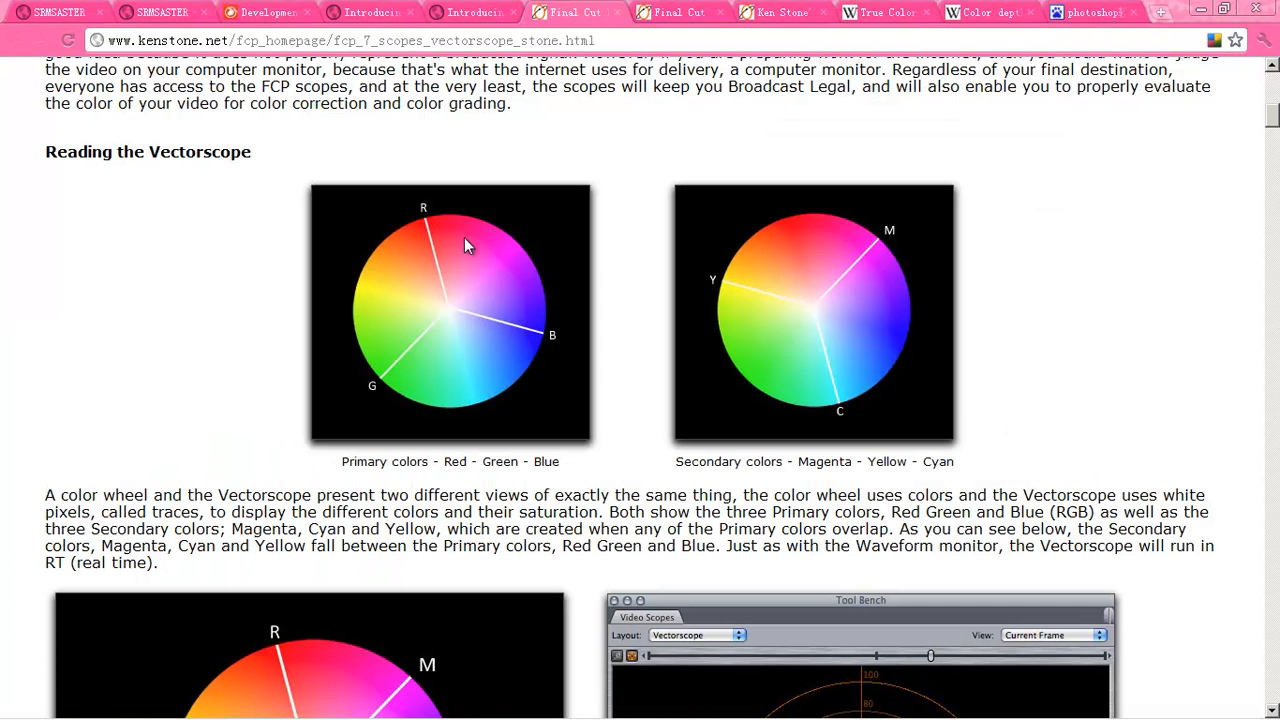
pyautogui.hotkey('alt', 'Tab')
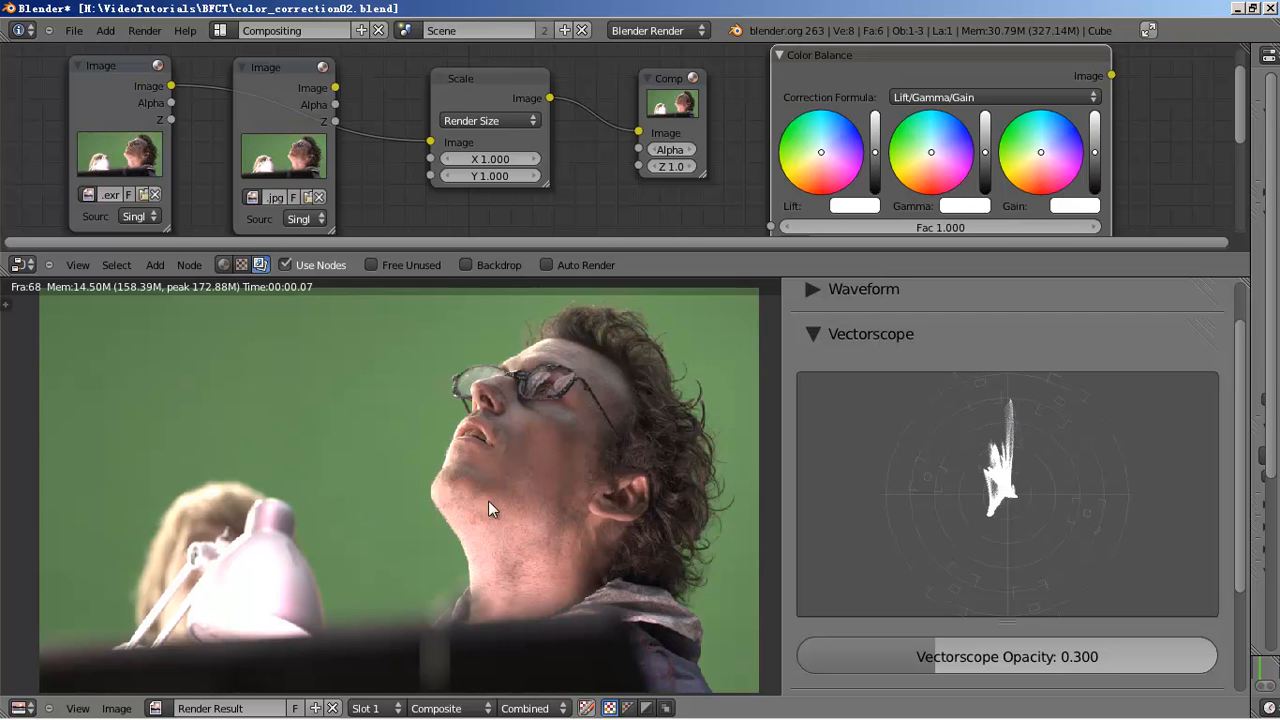
# - Shift Color Balance, Composite and Scale aside and insert a Crop node between Scale and Composite
pyautogui.scroll(-1, 603, 150)
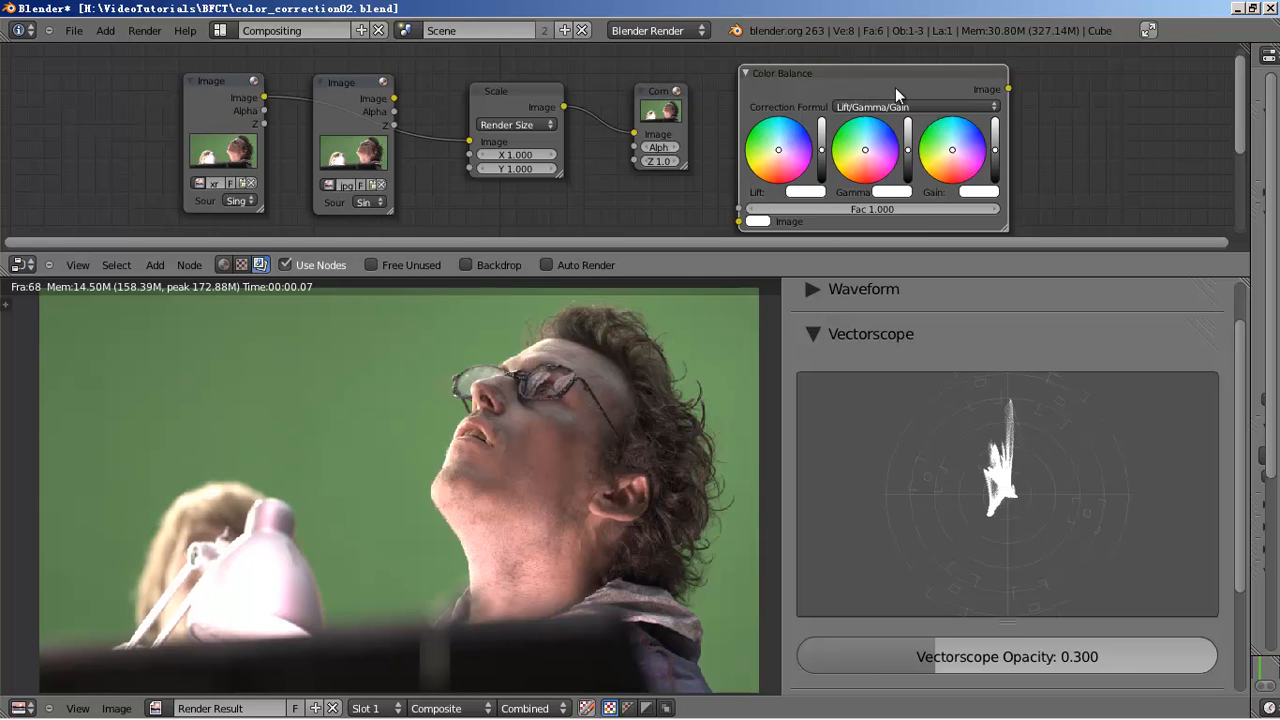
pyautogui.moveTo(856, 88); pyautogui.dragTo(1057, 77)
pyautogui.moveTo(664, 115); pyautogui.dragTo(921, 116)
pyautogui.moveTo(479, 102); pyautogui.dragTo(432, 103)
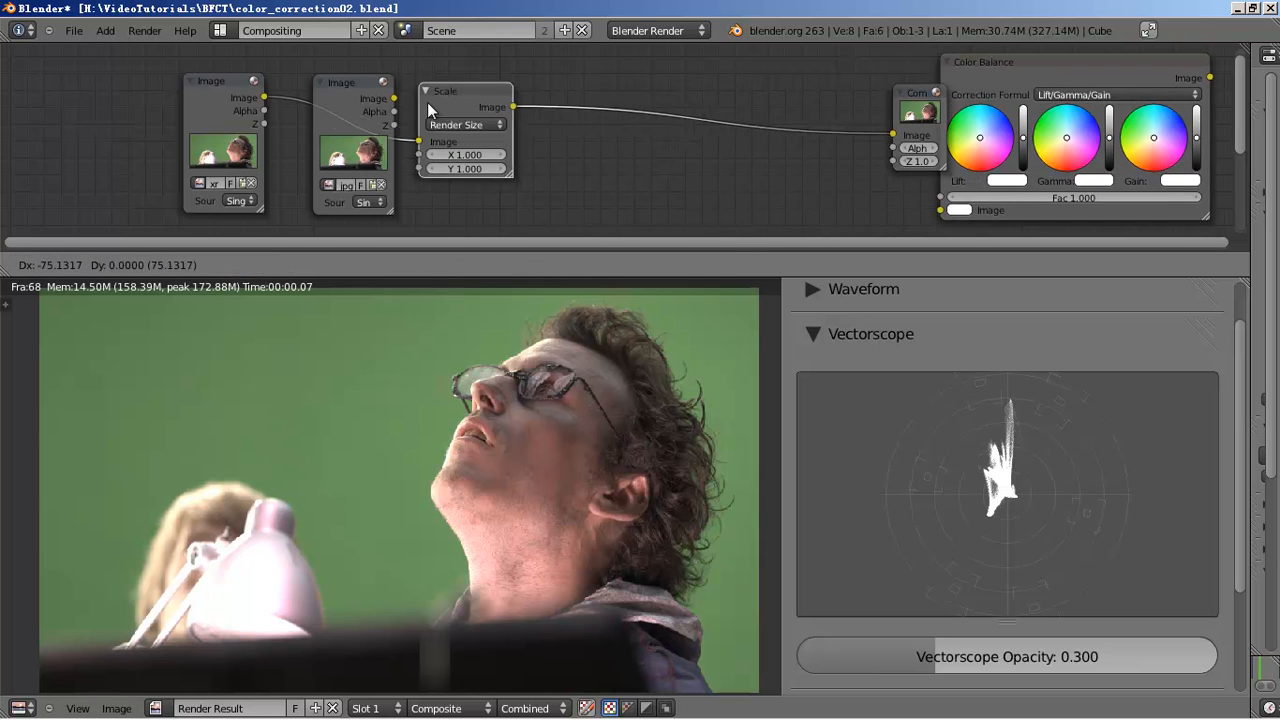
pyautogui.hotkey('shift', 'a')
pyautogui.moveTo(555, 233)
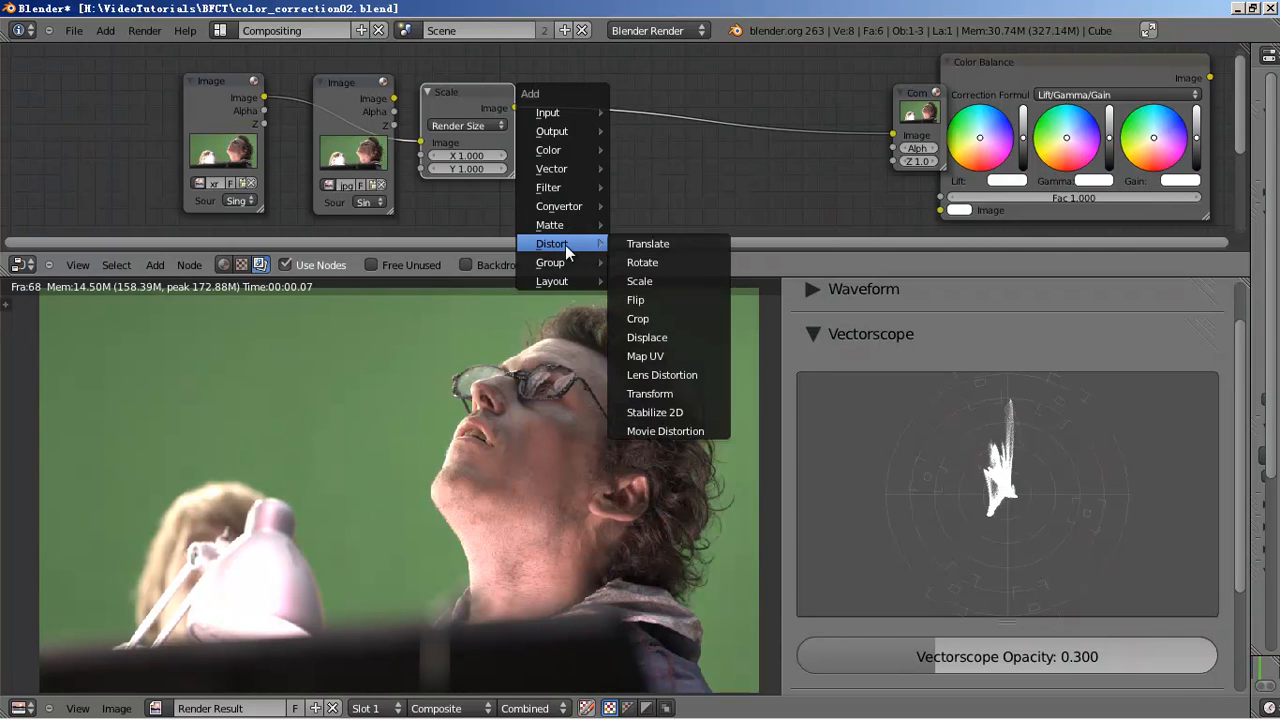
pyautogui.click(680, 318)
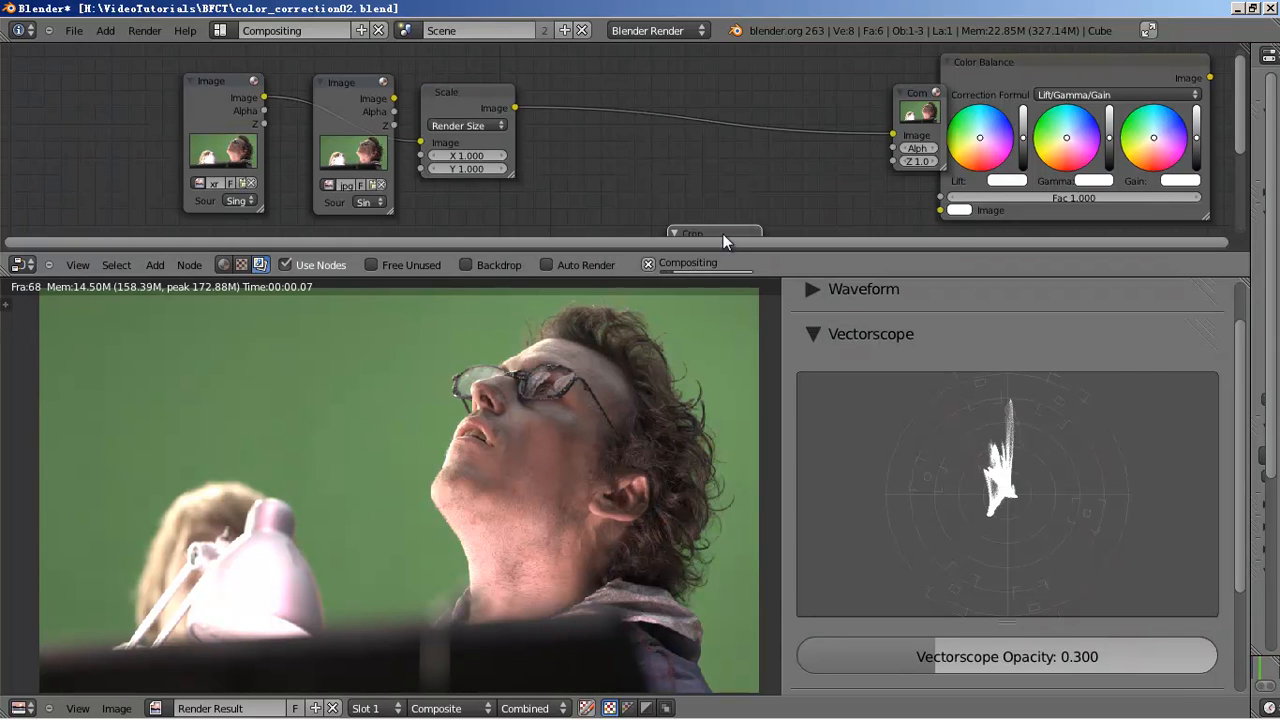
pyautogui.click(730, 184)
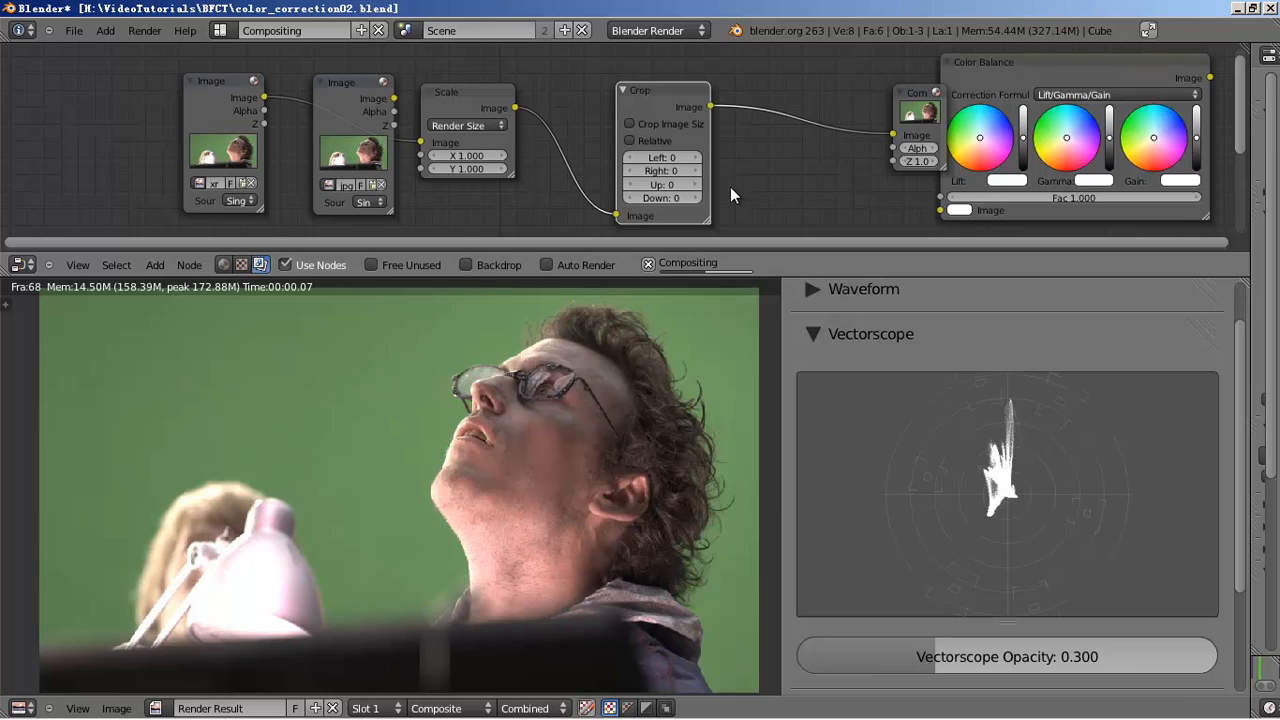
# - Set the Crop node's Left to 100 and Right to 500, leaving image-size cropping off
pyautogui.scroll(1, 698, 186)
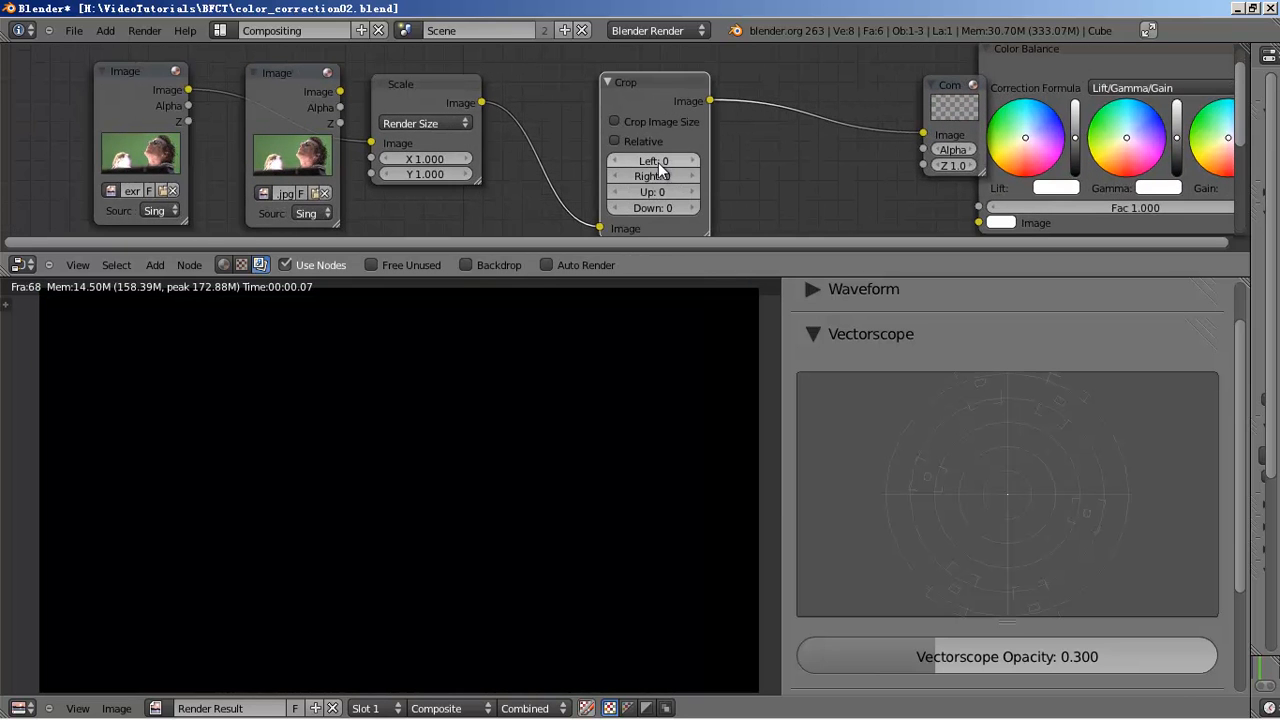
pyautogui.click(694, 163)
pyautogui.write('100')
pyautogui.press('Tab')
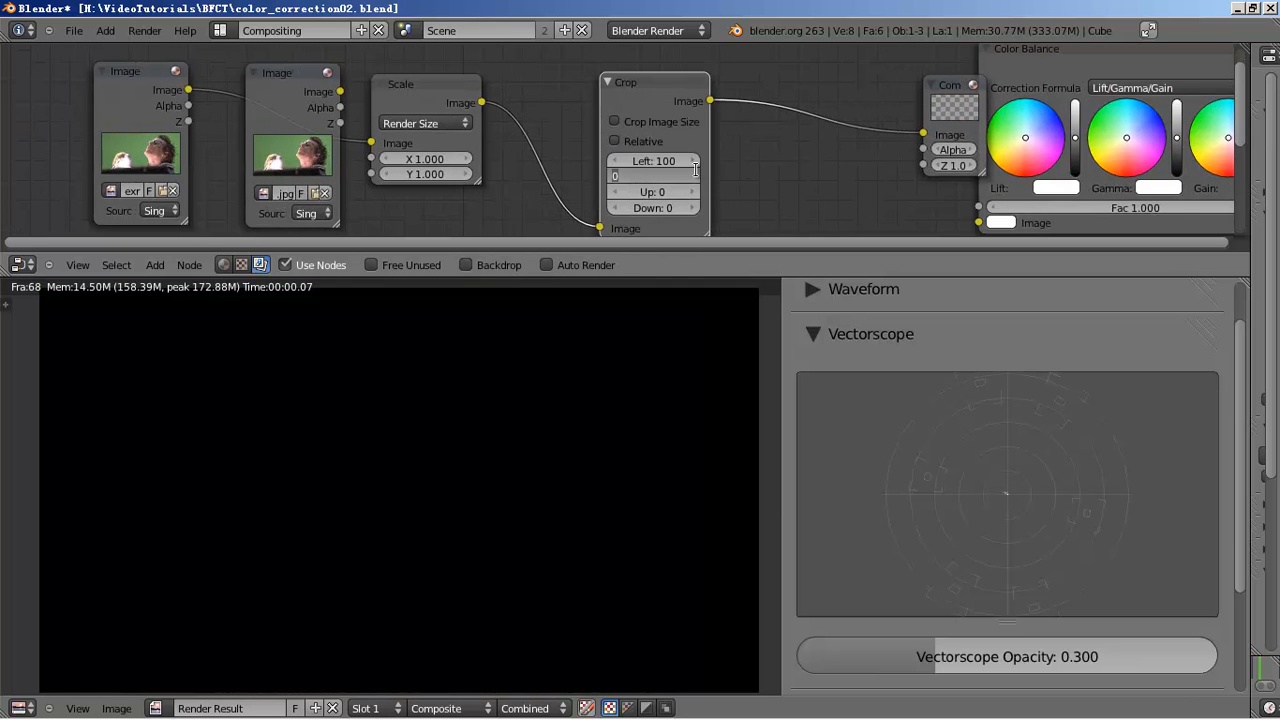
pyautogui.write('500')
pyautogui.press('Return')
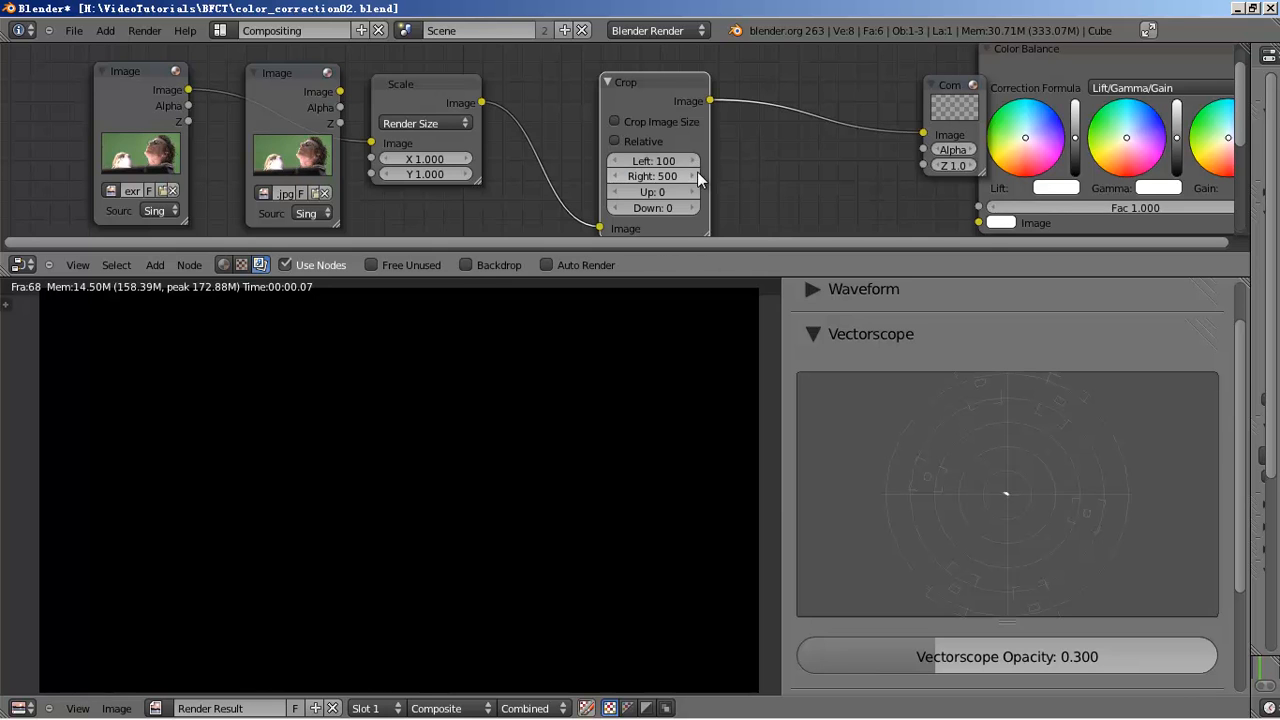
pyautogui.click(657, 122)
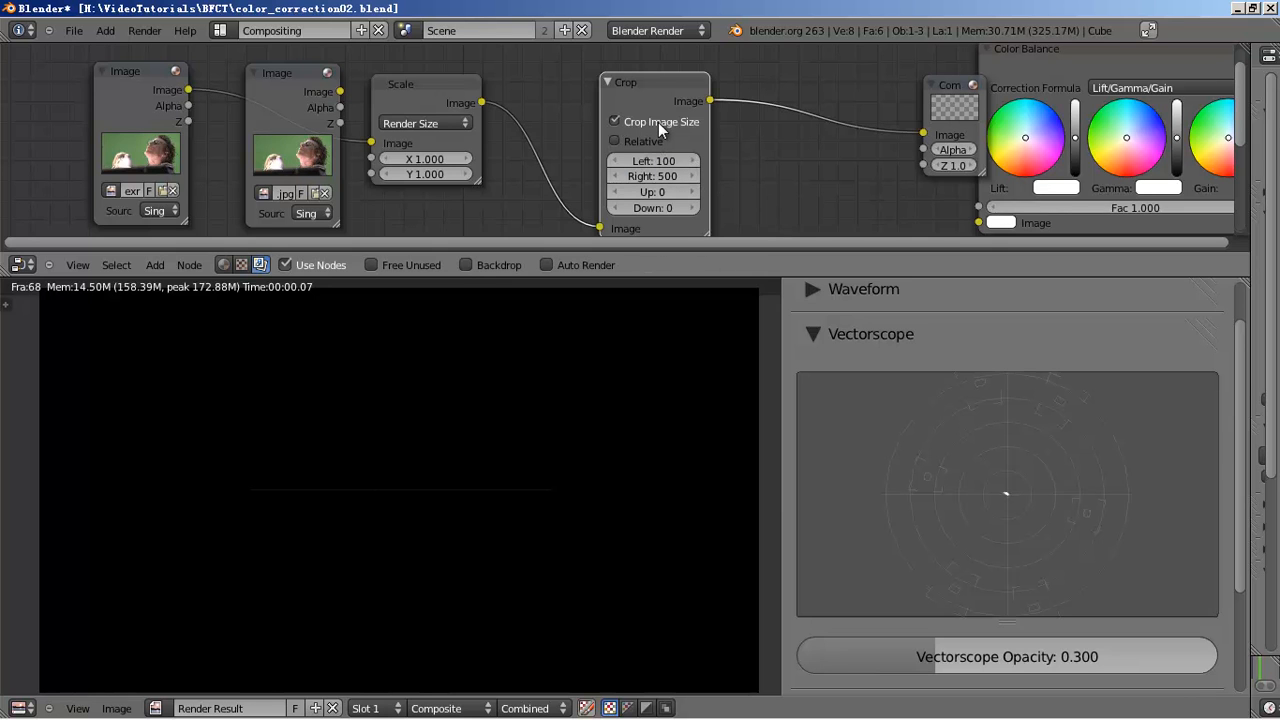
pyautogui.click(652, 124)
# - Keep Up at 0 and set the Crop node's Down value to 500
pyautogui.click(660, 192)
pyautogui.press('Tab')
pyautogui.write('100')
pyautogui.press('Return')
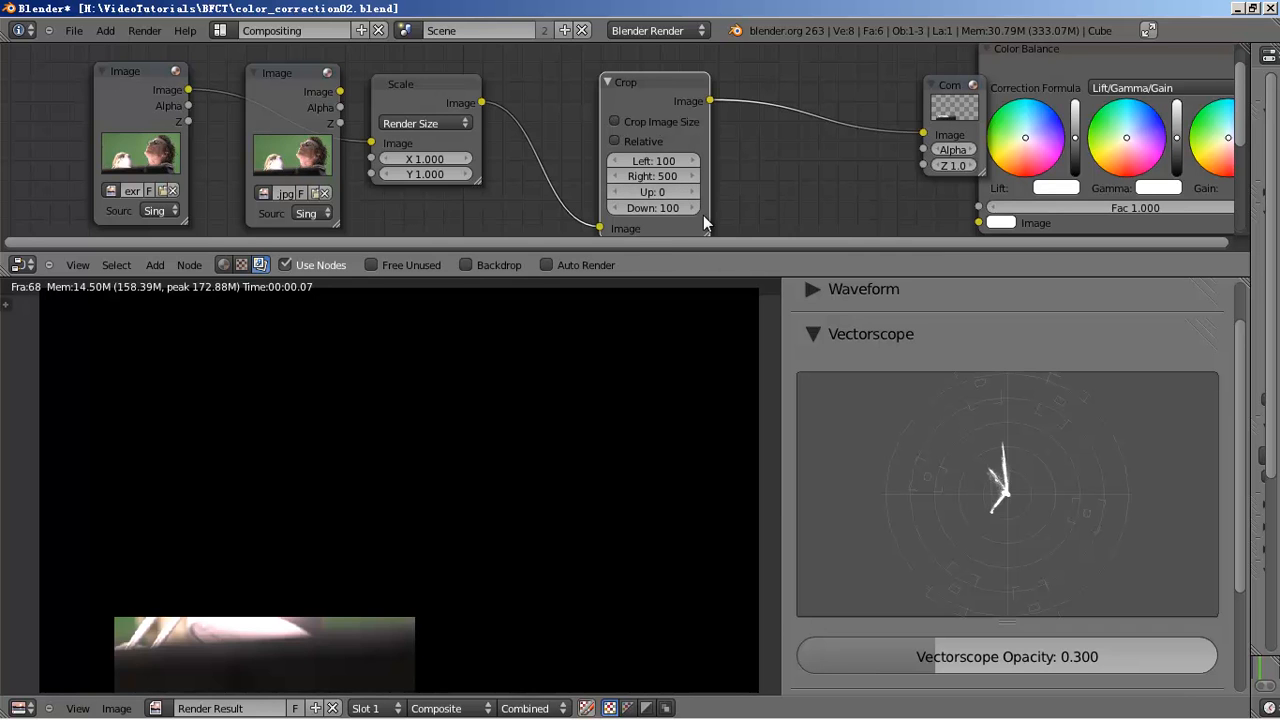
pyautogui.click(652, 207)
pyautogui.click(586, 488)
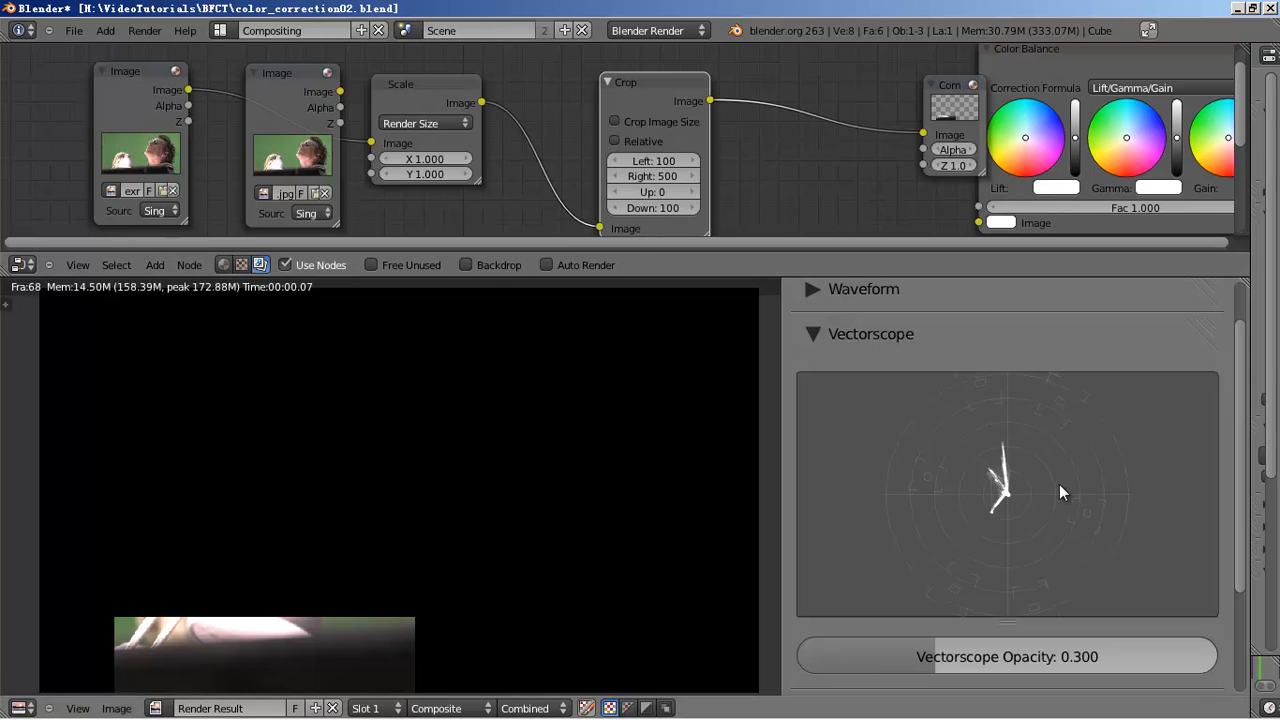
pyautogui.moveTo(729, 187); pyautogui.dragTo(723, 181, button='middle')
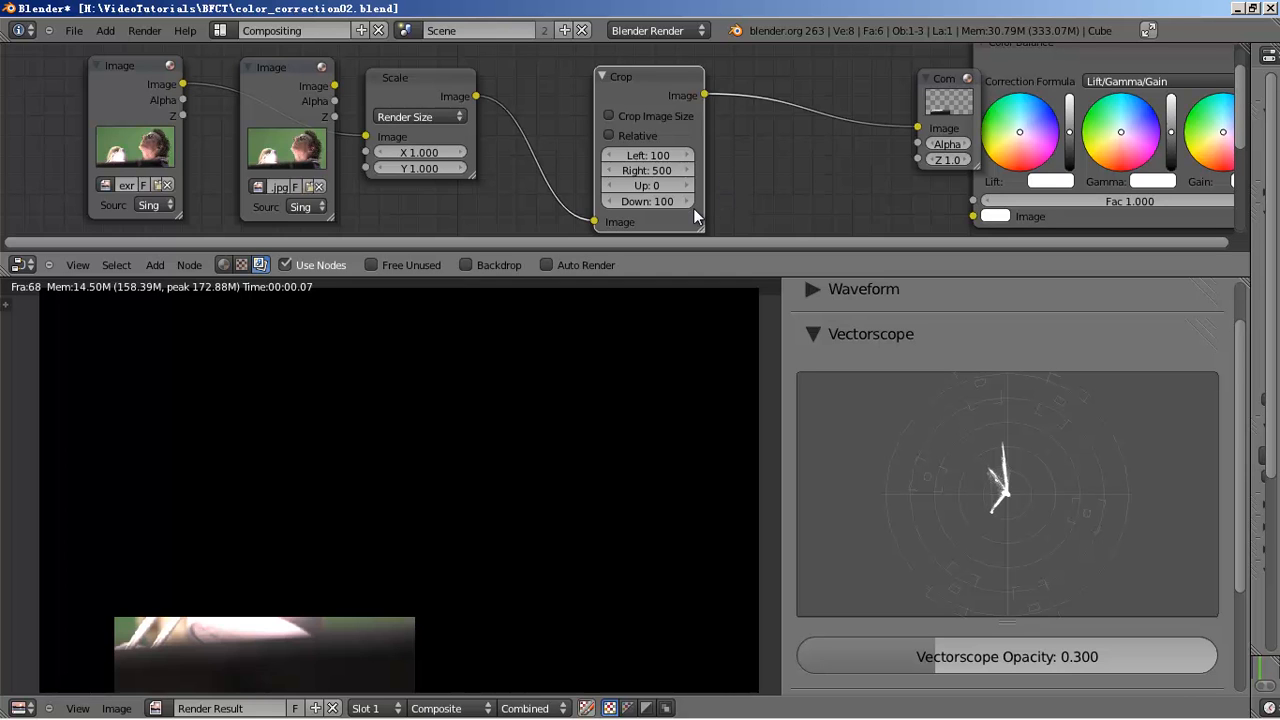
pyautogui.moveTo(328, 606); pyautogui.dragTo(330, 582, button='middle')
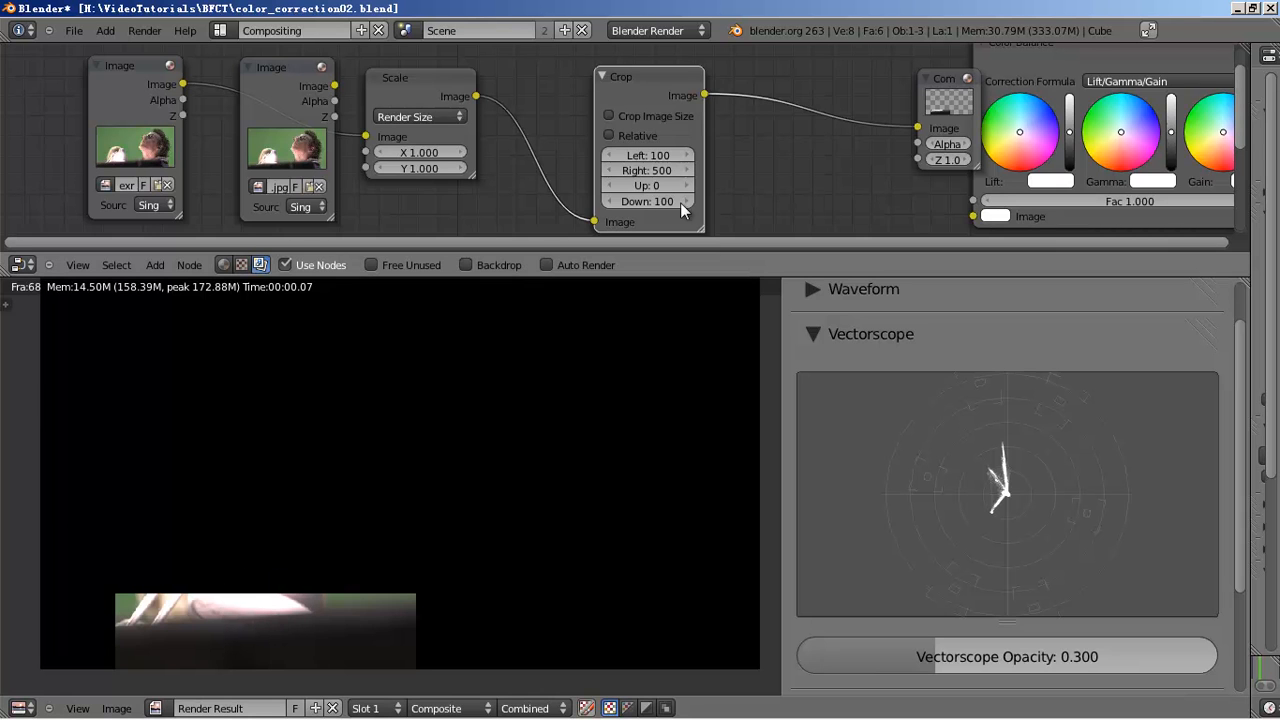
pyautogui.click(646, 200)
pyautogui.write('500')
pyautogui.press('Return')
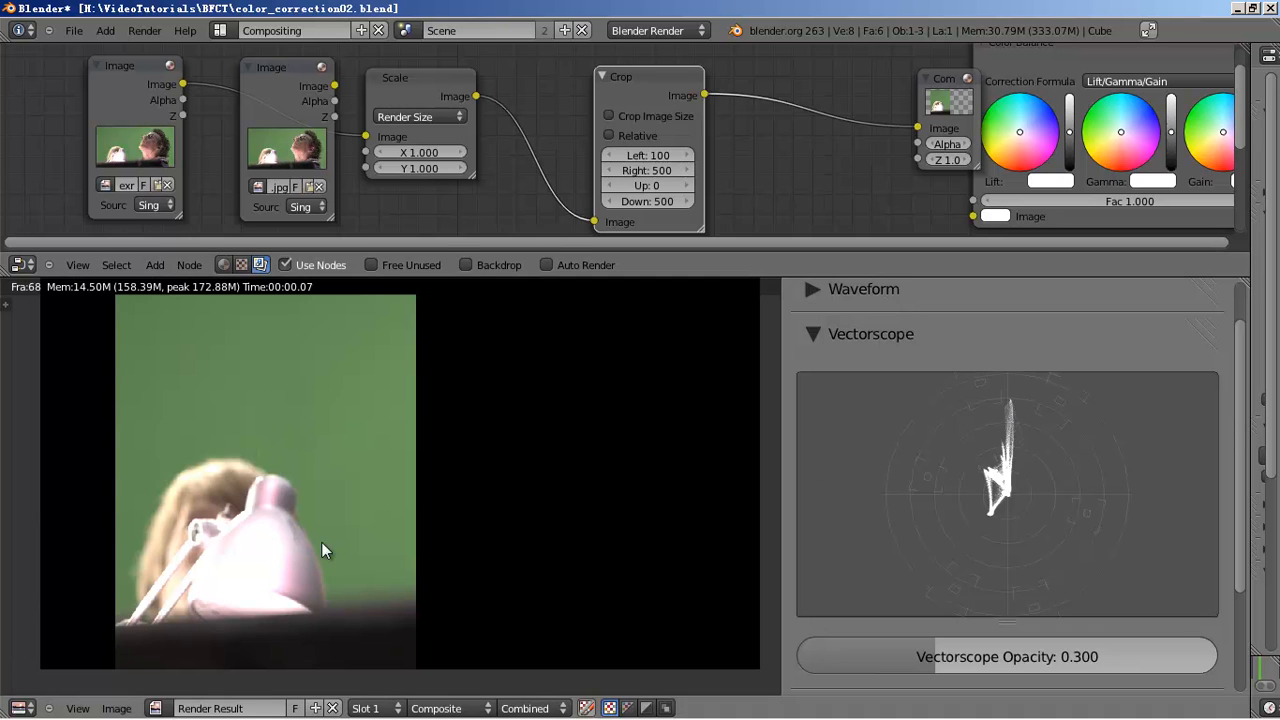
# - Narrow the Crop node's Right value to 400 after trying 300
pyautogui.scroll(-1, 357, 506)
pyautogui.scroll(2, 359, 503)
pyautogui.moveTo(351, 509); pyautogui.dragTo(468, 488, button='middle')
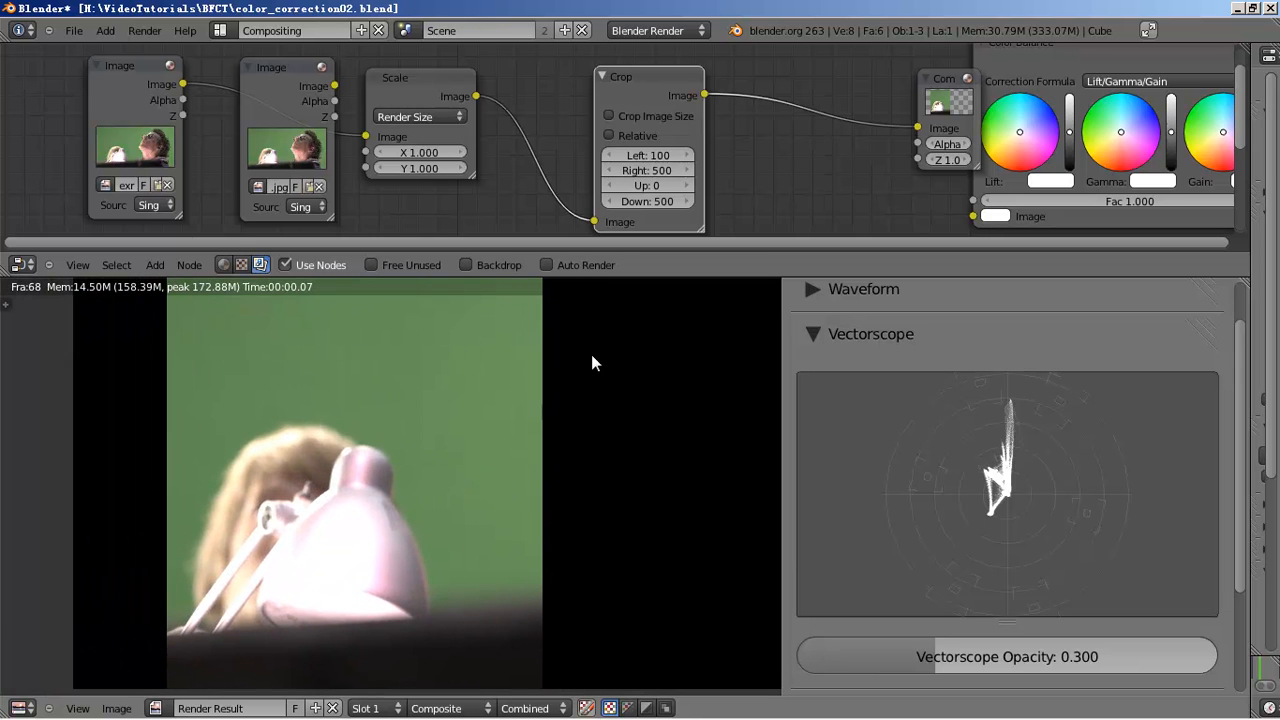
pyautogui.click(656, 172)
pyautogui.write('300')
pyautogui.press('Return')
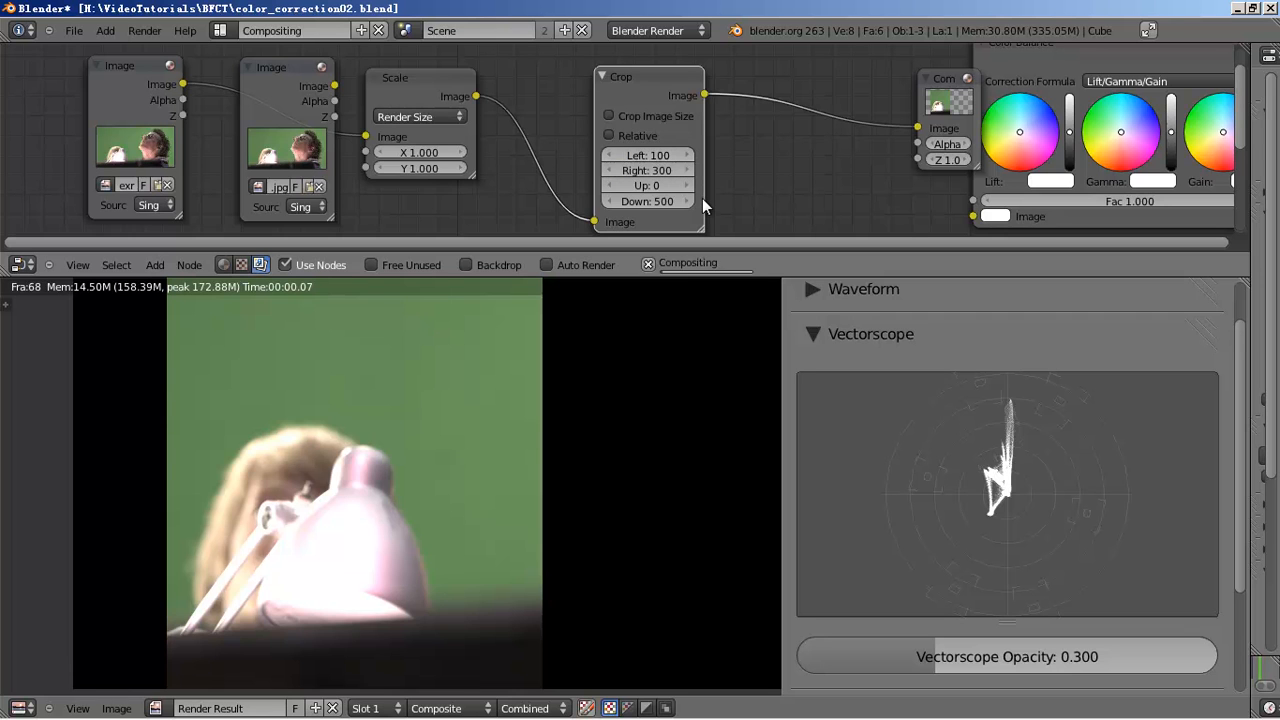
pyautogui.click(652, 170)
pyautogui.write('400')
pyautogui.press('Return')
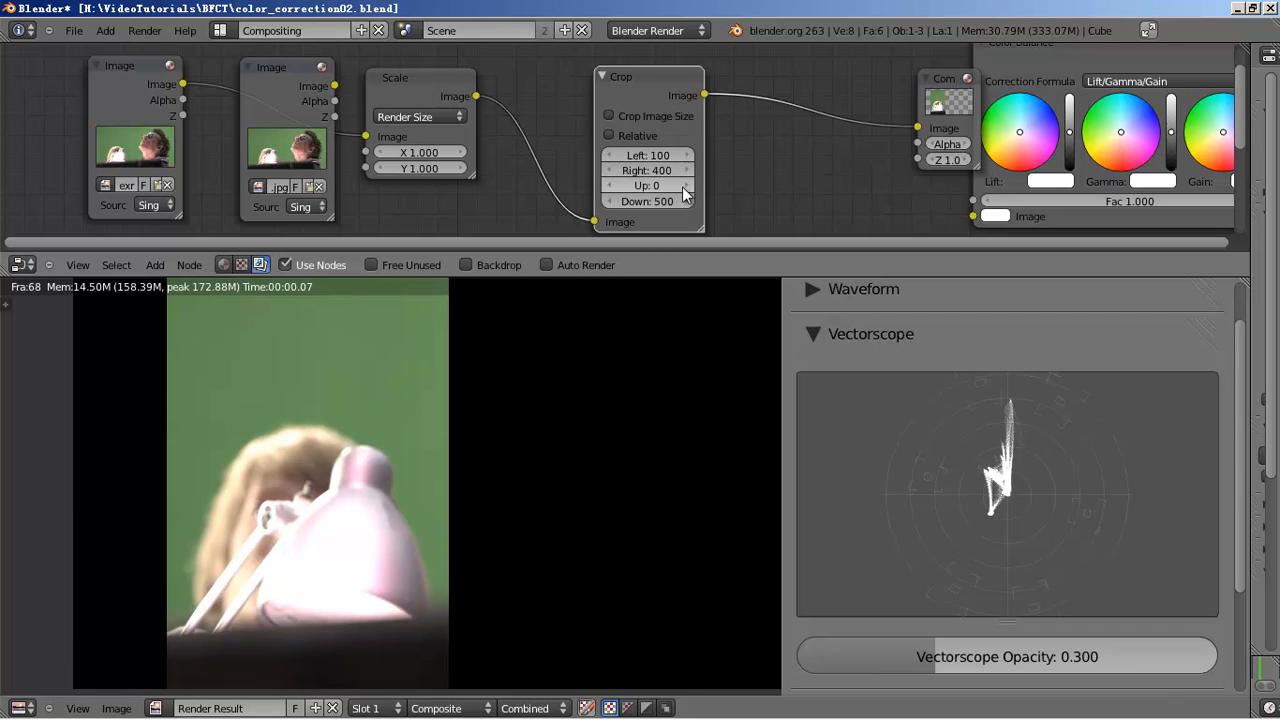
# - Set the Crop node's Left to 200 and Down to 300
pyautogui.click(648, 157)
pyautogui.write('200')
pyautogui.press('Return')
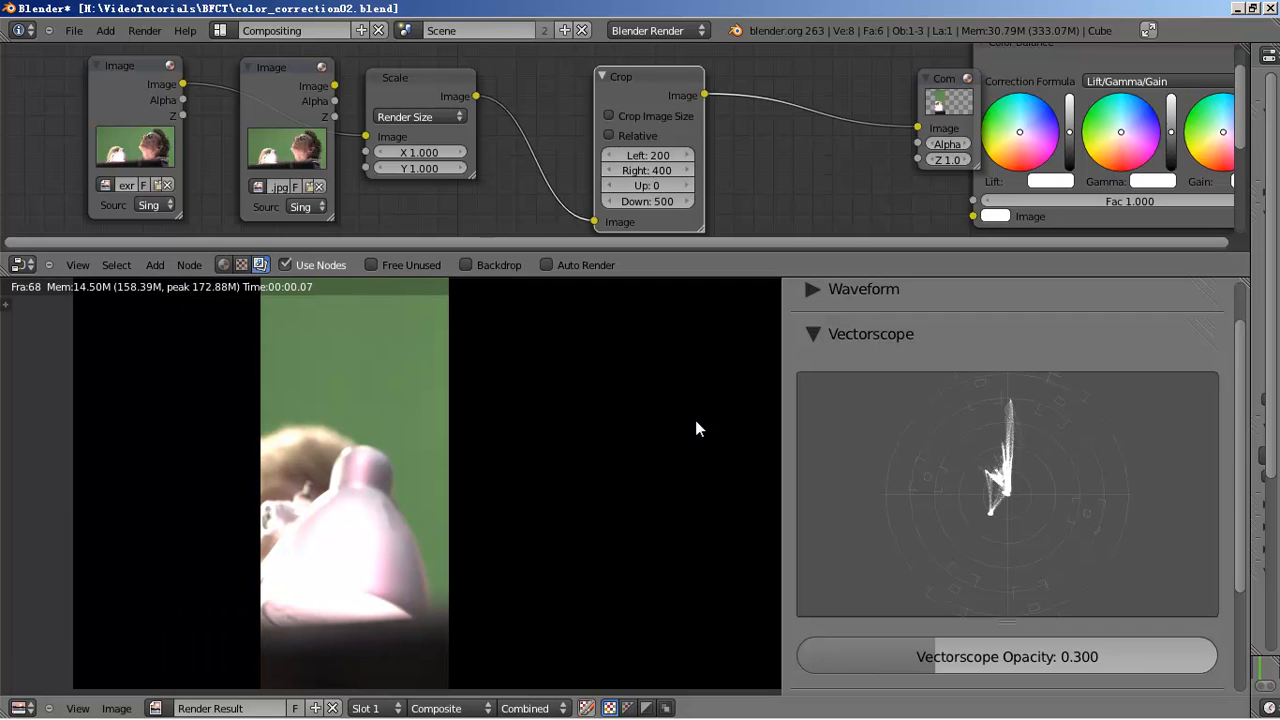
pyautogui.click(649, 202)
pyautogui.write('300')
pyautogui.press('Return')
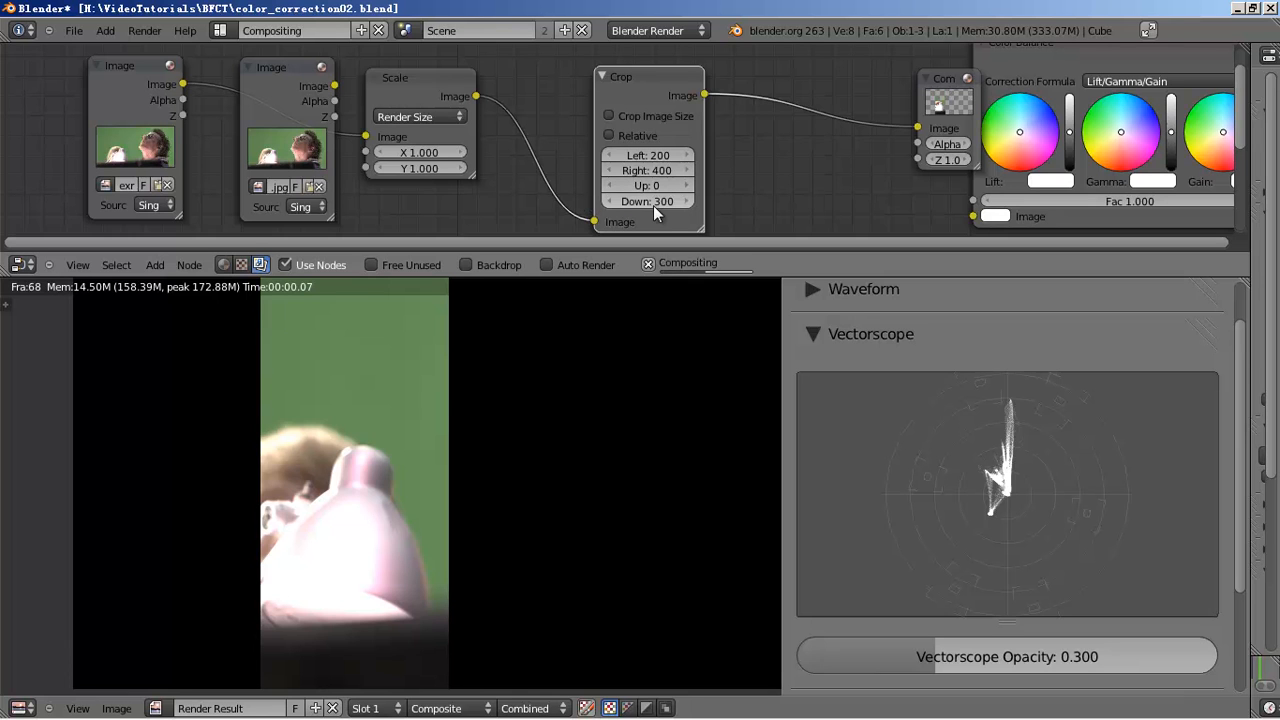
pyautogui.moveTo(410, 515); pyautogui.dragTo(474, 439, button='middle')
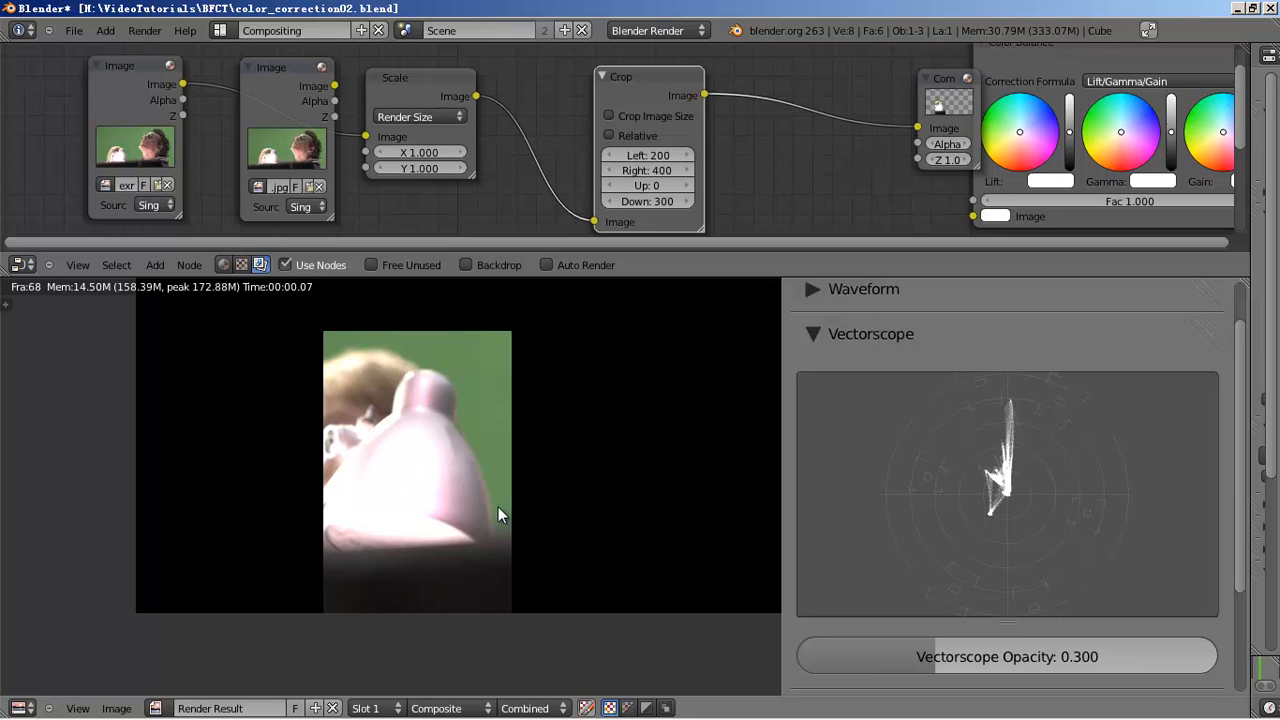
# - Expand the Waveform scope to plot the cropped lamp section alongside the vectorscope
pyautogui.scroll(-3, 541, 459)
pyautogui.moveTo(573, 432); pyautogui.dragTo(508, 495, button='middle')
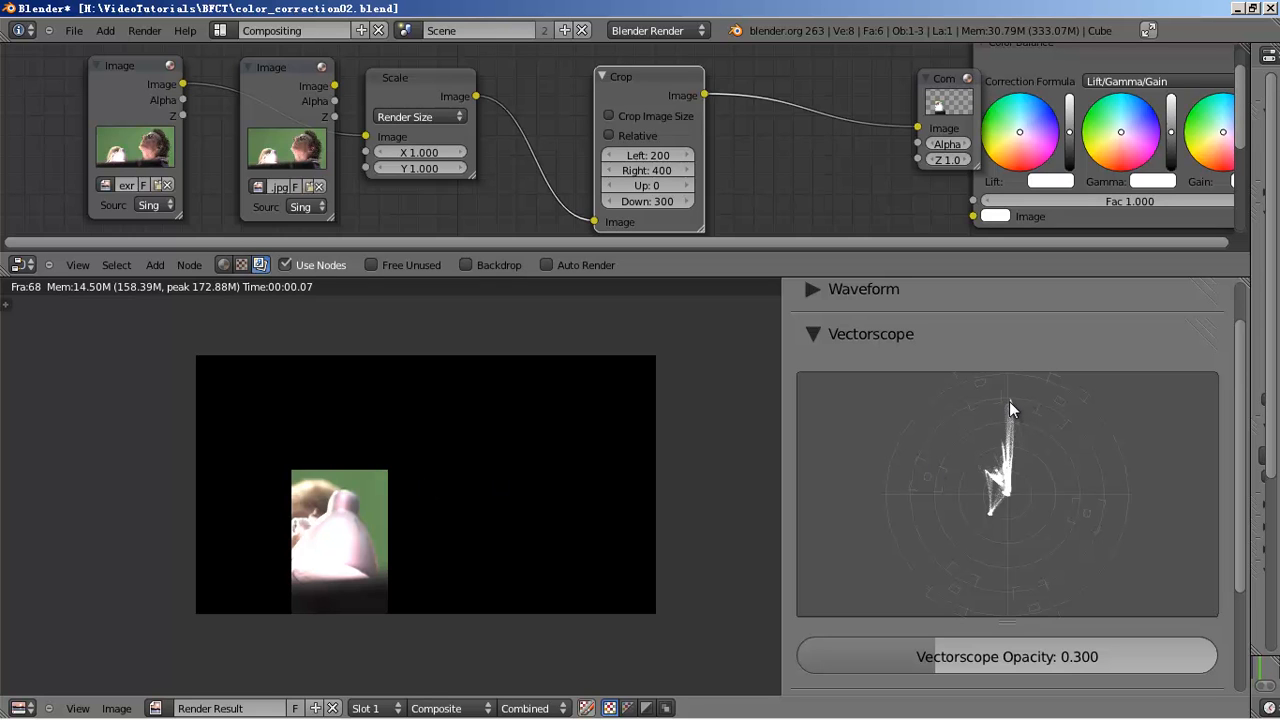
pyautogui.scroll(3, 1012, 418)
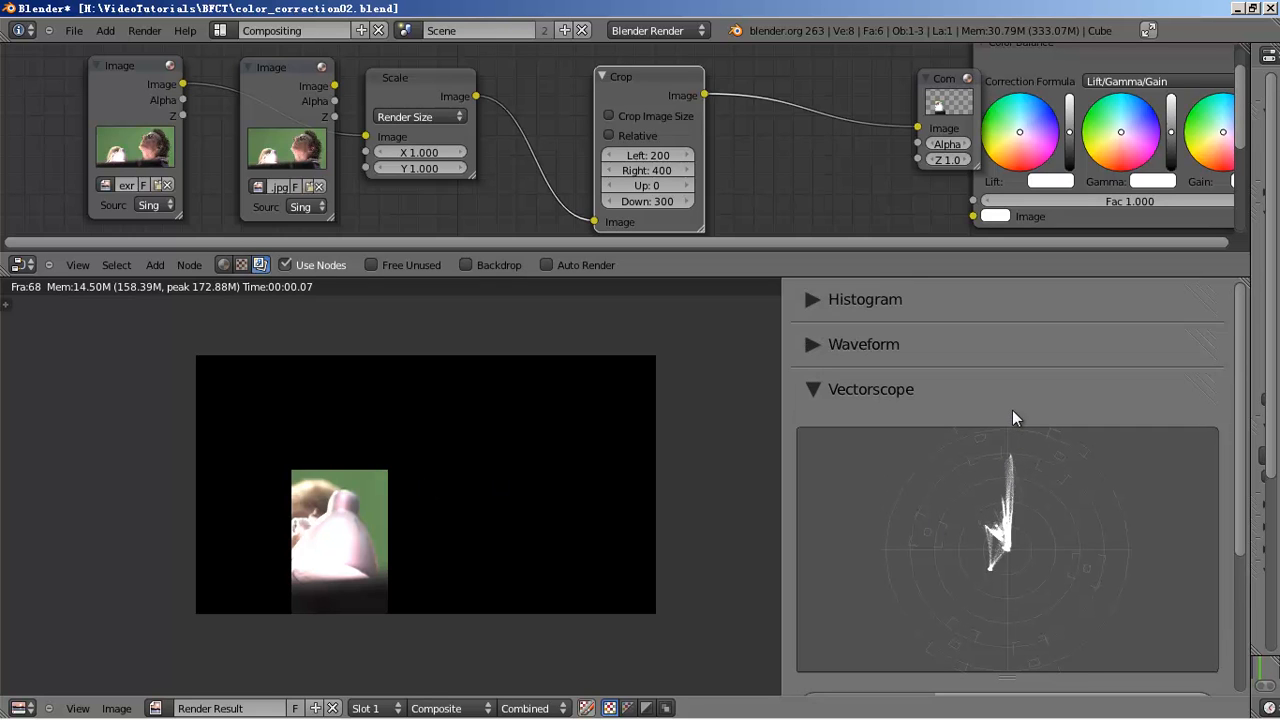
pyautogui.scroll(-4, 1013, 462)
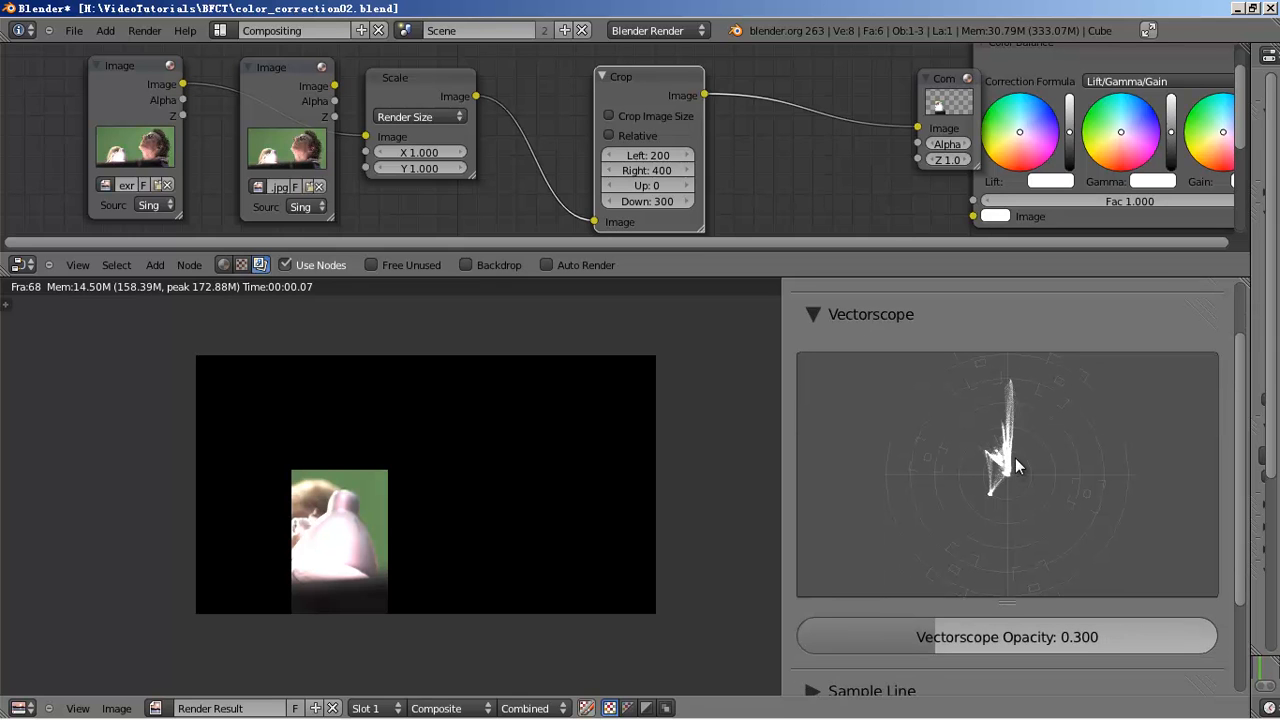
pyautogui.scroll(3, 368, 545)
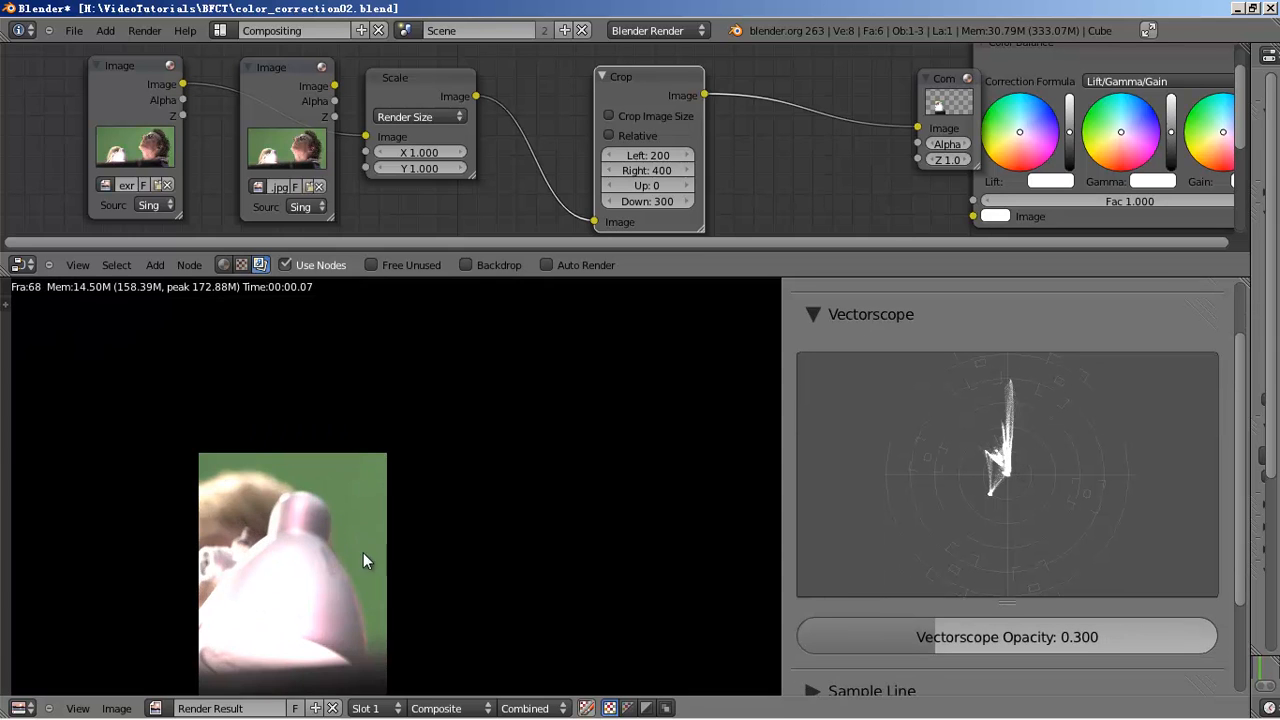
pyautogui.moveTo(363, 554); pyautogui.dragTo(434, 491, button='middle')
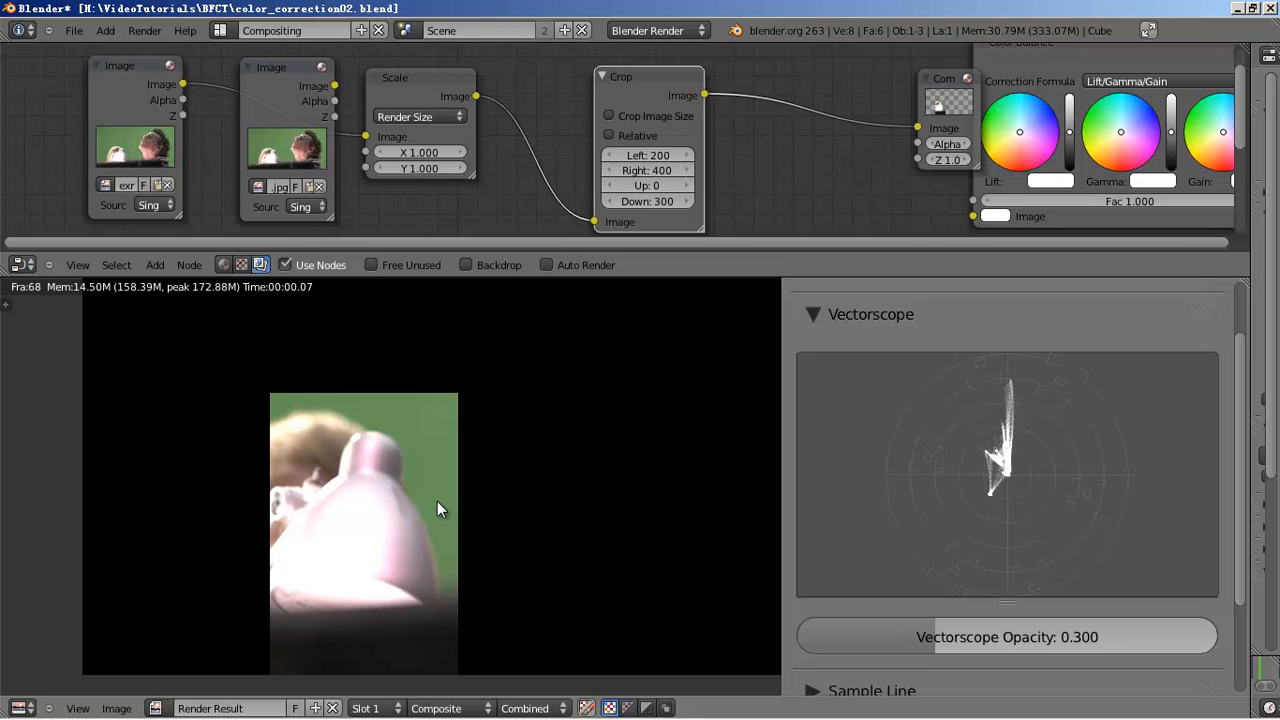
pyautogui.moveTo(437, 503); pyautogui.dragTo(425, 485, button='middle')
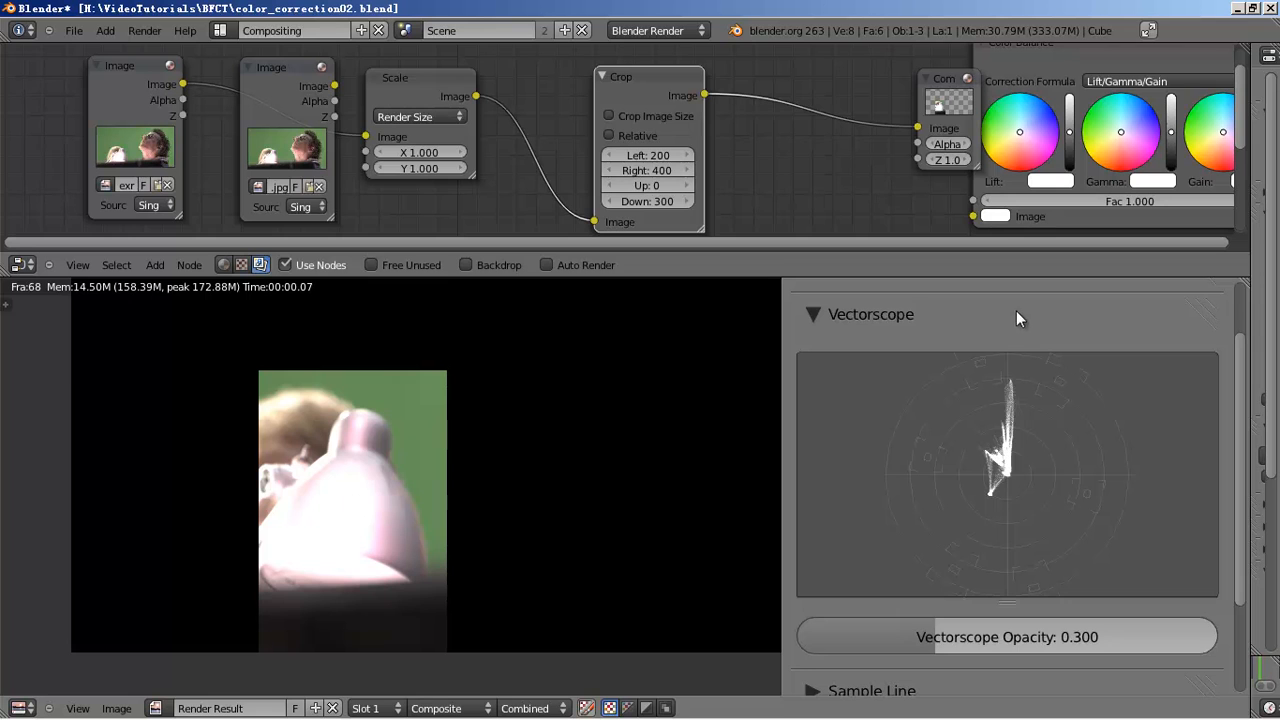
pyautogui.scroll(2, 1010, 325)
pyautogui.click(992, 318)
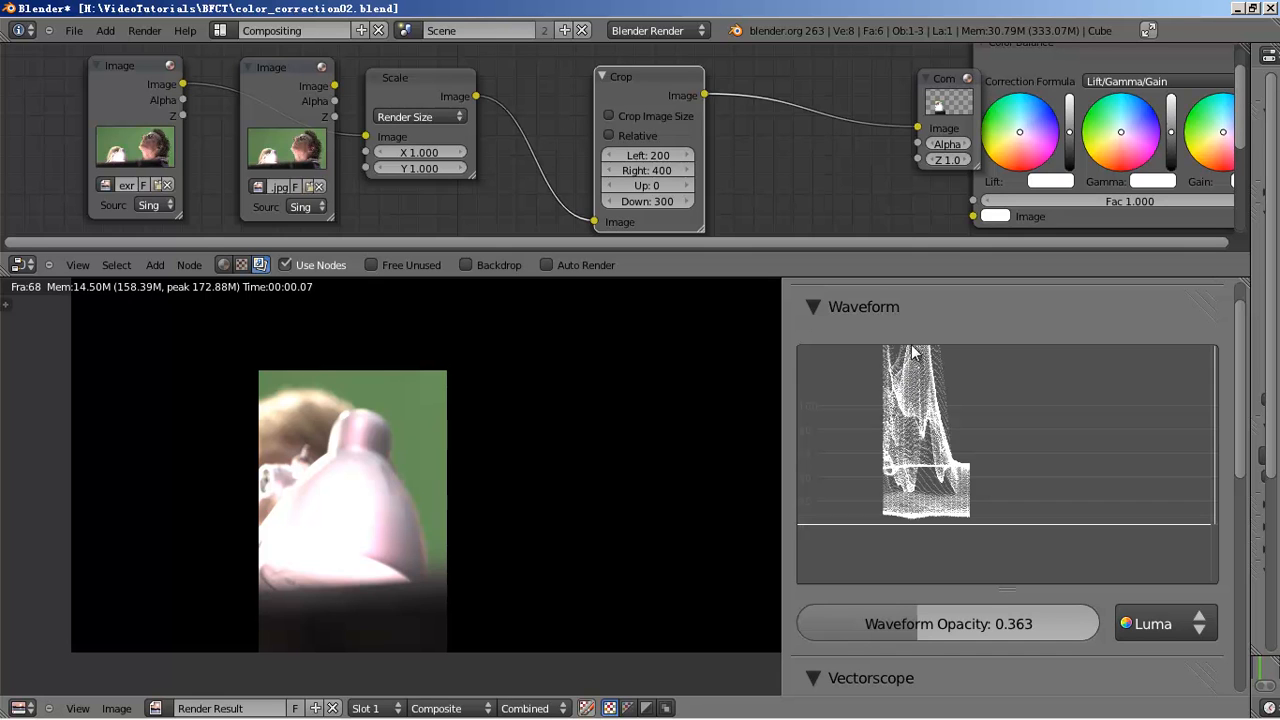
# - Select the Crop node, inspect the render result, and stretch the waveform trace taller
pyautogui.click(688, 114)
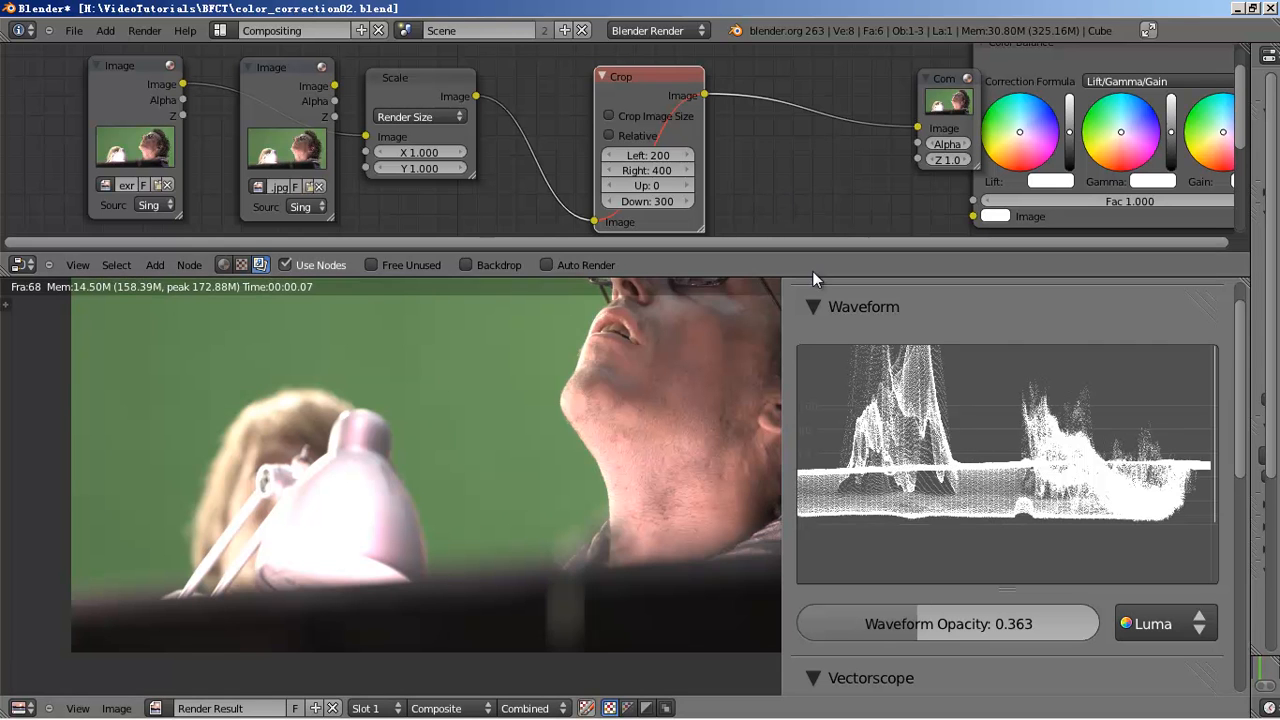
pyautogui.scroll(-3, 944, 403)
pyautogui.scroll(-5, 946, 405)
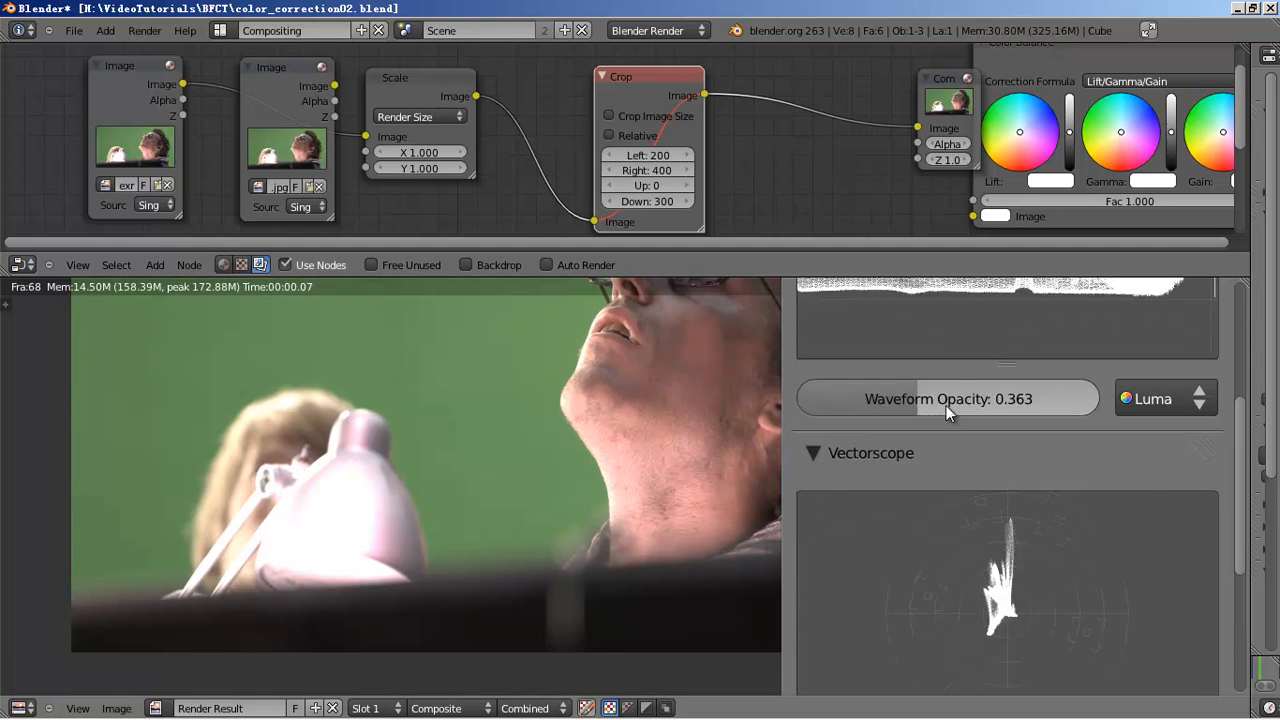
pyautogui.scroll(8, 946, 405)
pyautogui.scroll(-2, 704, 396)
pyautogui.scroll(-2, 704, 396)
pyautogui.moveTo(634, 399); pyautogui.dragTo(633, 405, button='middle')
pyautogui.scroll(3, 615, 449)
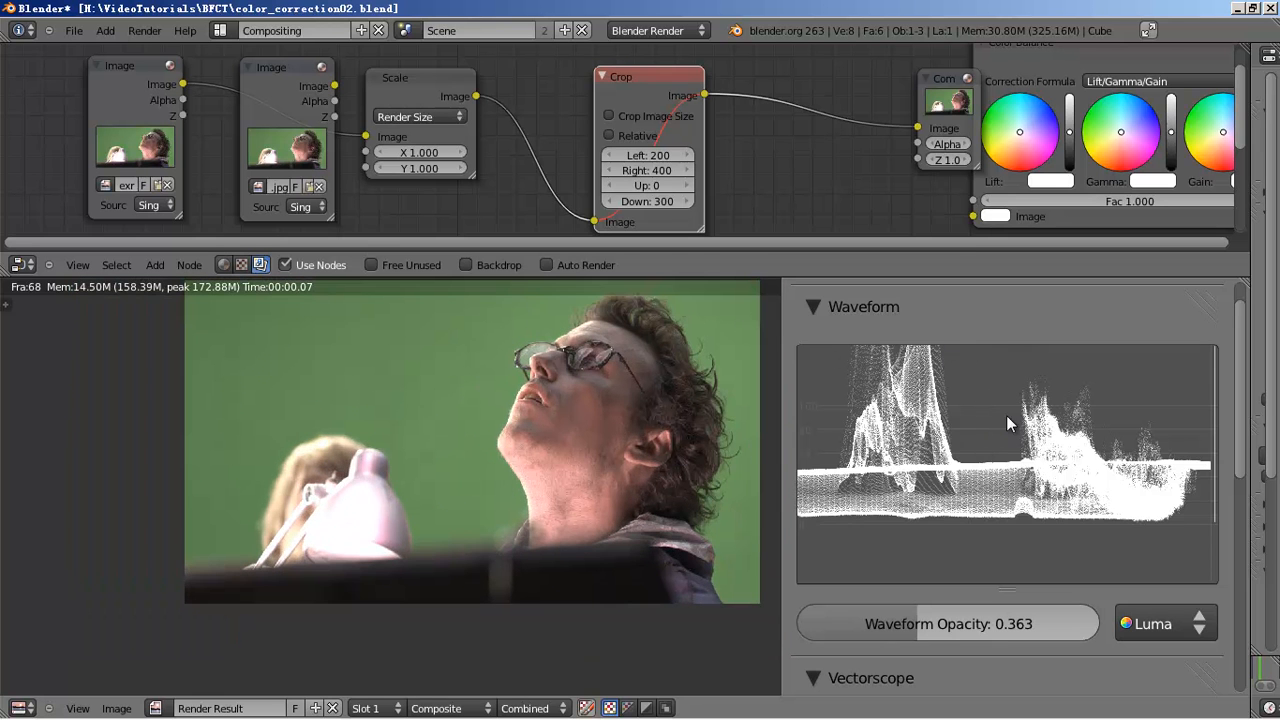
pyautogui.scroll(1, 1000, 440)
pyautogui.scroll(-1, 1015, 448)
pyautogui.moveTo(1018, 449)
pyautogui.mouseDown()
pyautogui.moveTo(988, 417)
pyautogui.moveTo(988, 376)
pyautogui.mouseUp()
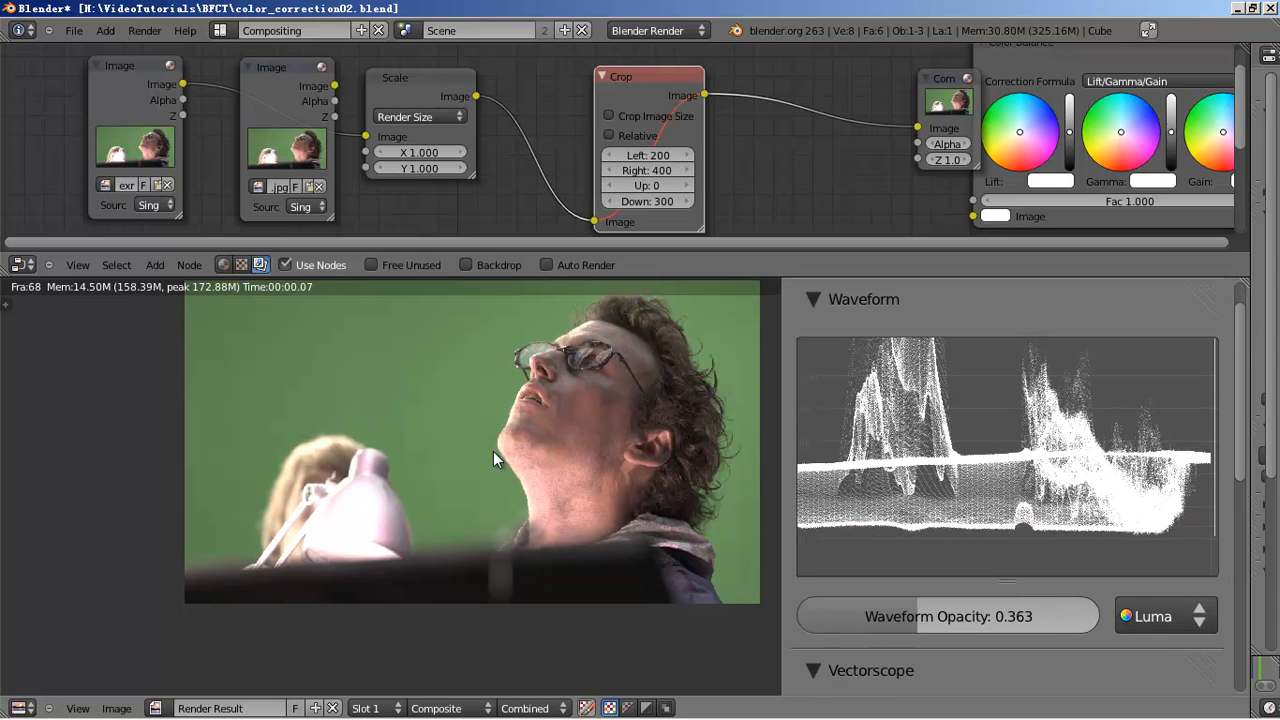
pyautogui.moveTo(483, 434); pyautogui.dragTo(467, 452, button='middle')
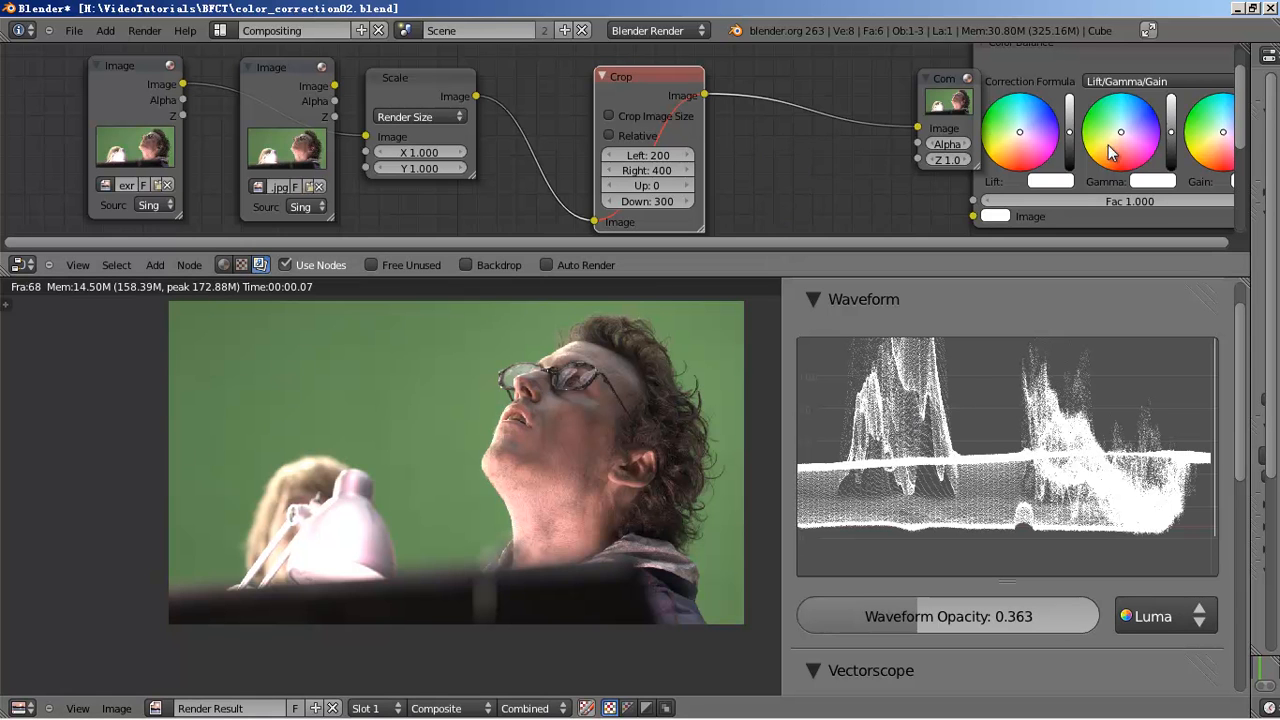
# - Move the Composite node up-left, tidy the layout, and save over color_correction02.blend
pyautogui.moveTo(1125, 145); pyautogui.dragTo(934, 175, button='middle')
pyautogui.moveTo(748, 130); pyautogui.dragTo(683, 103)
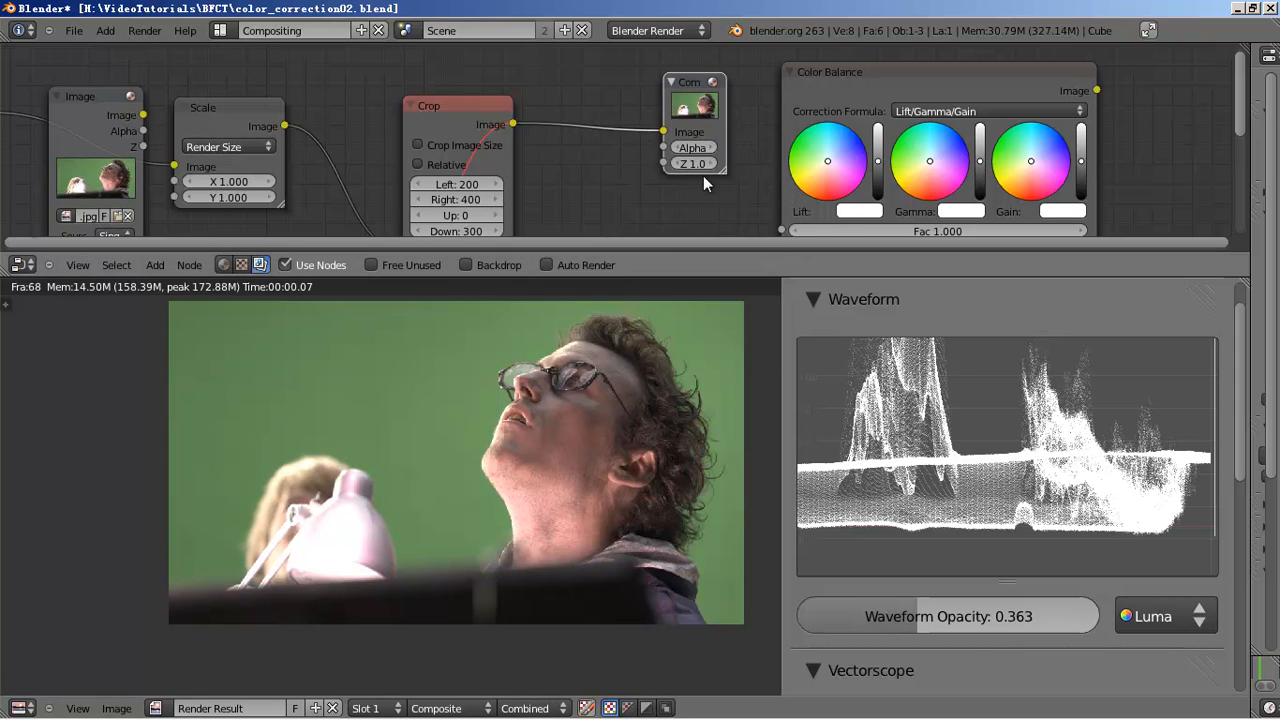
pyautogui.scroll(-1, 697, 162)
pyautogui.moveTo(697, 162); pyautogui.dragTo(787, 138, button='middle')
pyautogui.scroll(-1, 480, 490)
pyautogui.scroll(2, 515, 478)
pyautogui.moveTo(495, 502); pyautogui.dragTo(472, 530, button='middle')
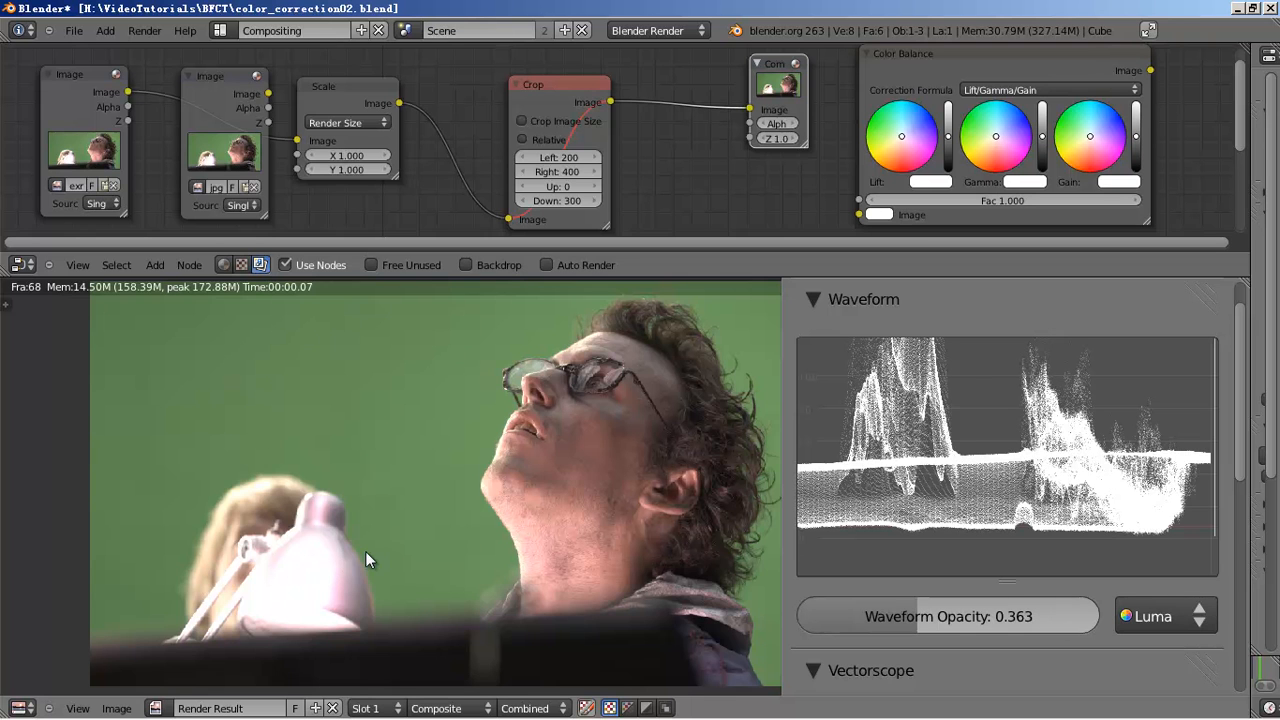
pyautogui.scroll(-1, 366, 552)
pyautogui.moveTo(416, 538); pyautogui.dragTo(394, 534, button='middle')
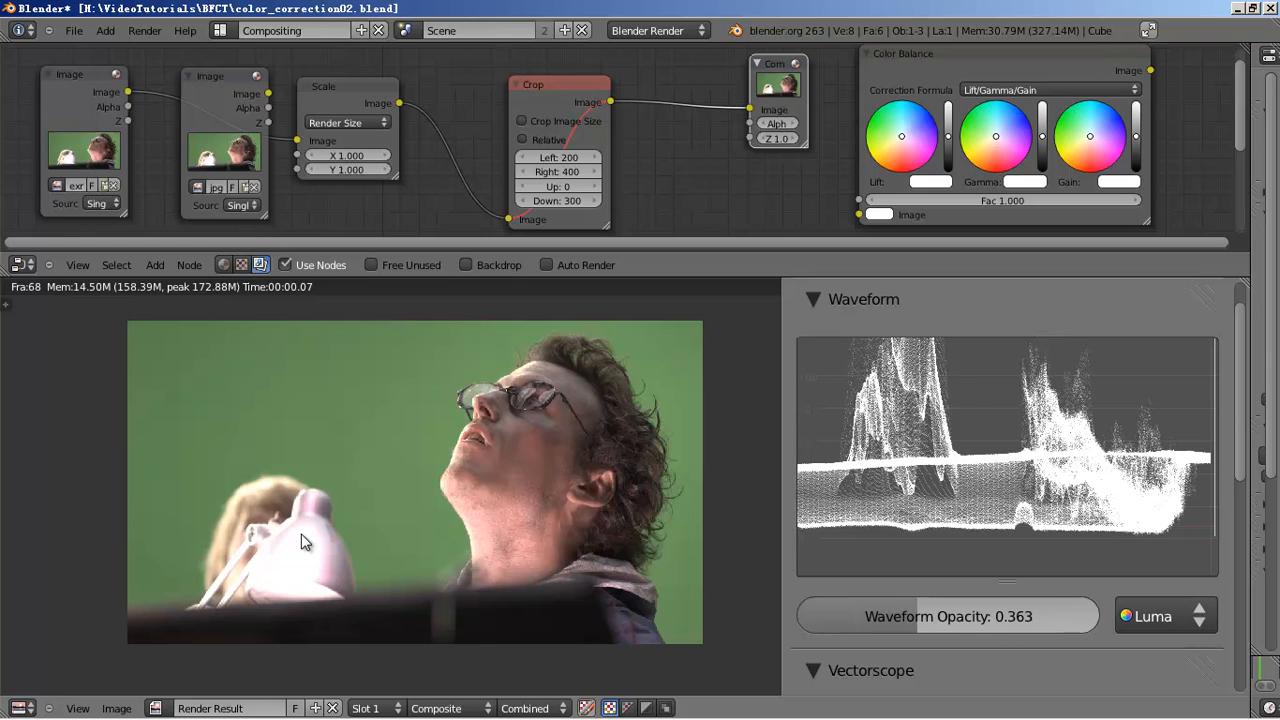
pyautogui.hotkey('ctrl', 's')
pyautogui.click(382, 486)
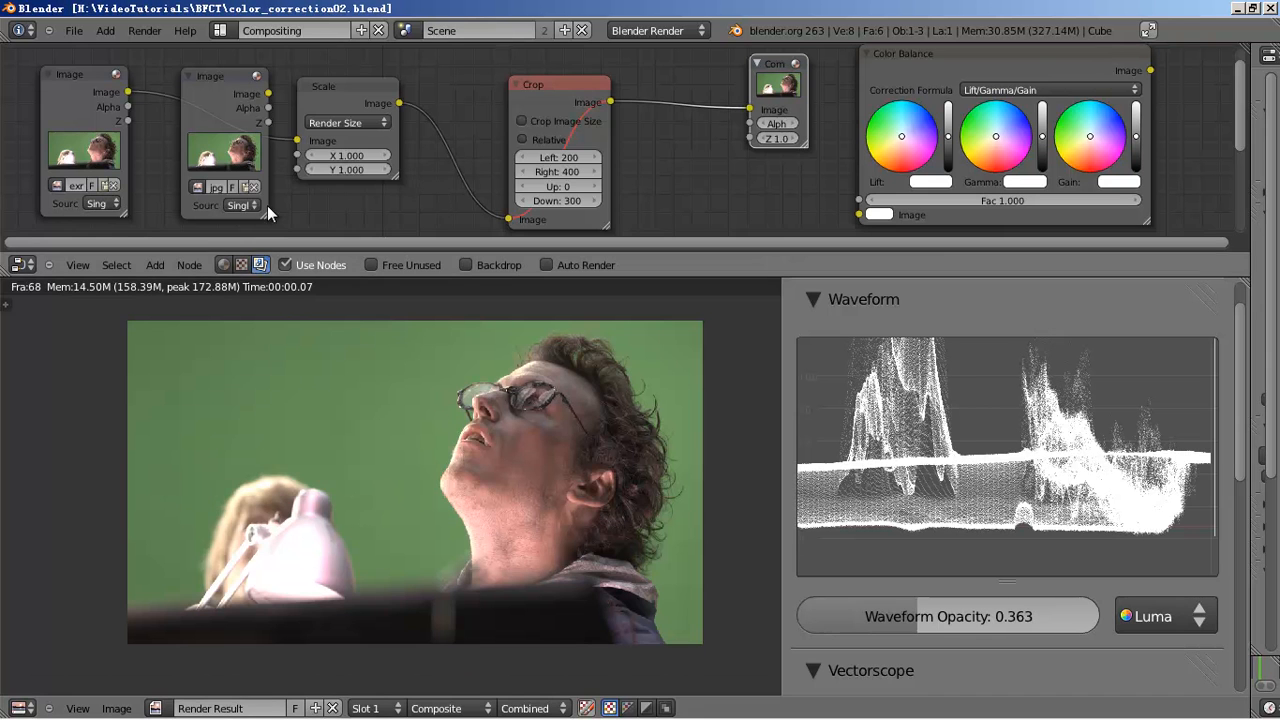
# - Move the JPG Image node out of the way, parking it below the EXR Image node
pyautogui.moveTo(264, 203); pyautogui.dragTo(251, 213)
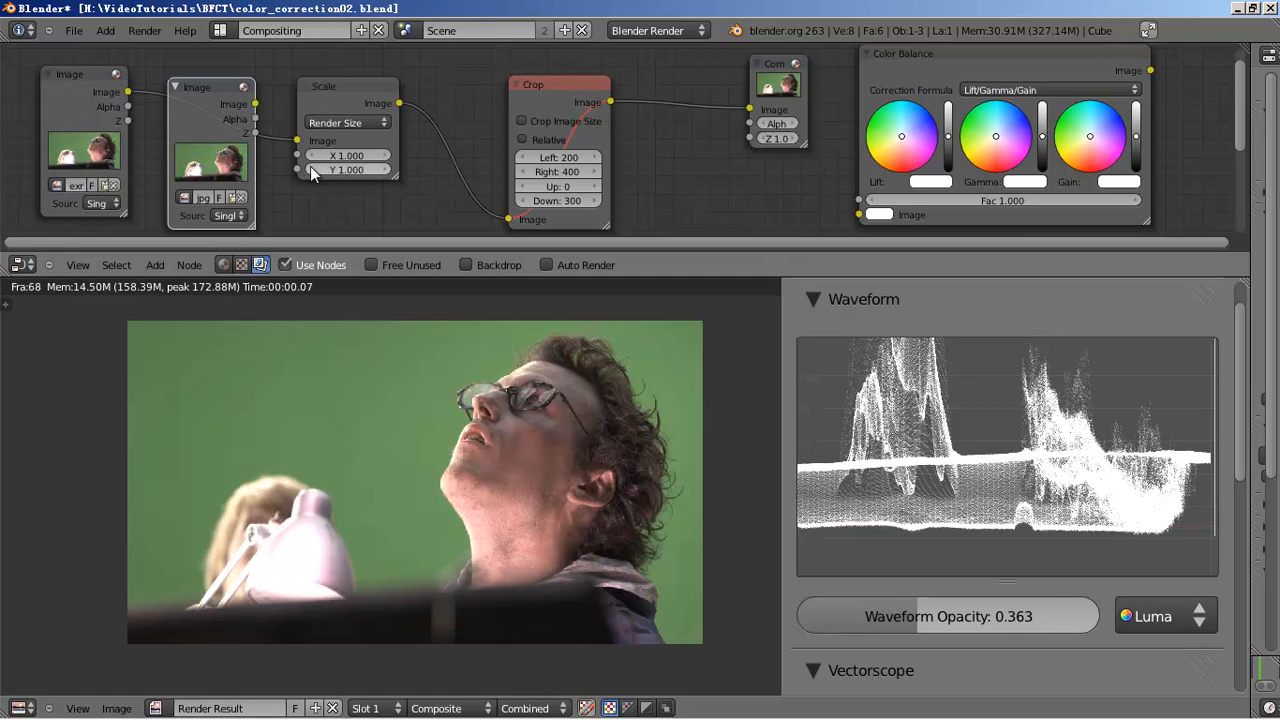
pyautogui.moveTo(206, 139); pyautogui.dragTo(172, 225)
pyautogui.scroll(-1, 332, 152)
pyautogui.moveTo(332, 152); pyautogui.dragTo(410, 92, button='middle')
pyautogui.moveTo(354, 121); pyautogui.dragTo(278, 194)
pyautogui.moveTo(405, 141); pyautogui.dragTo(397, 189, button='middle')
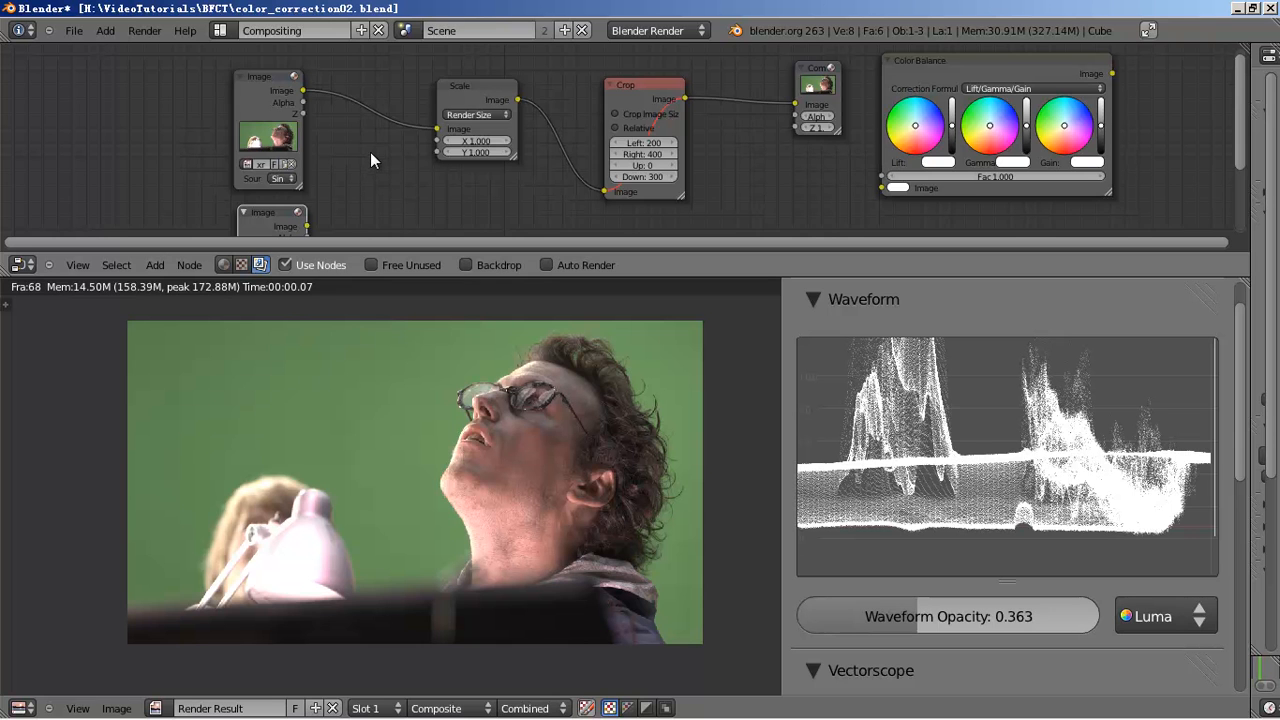
# - Shift the EXR Image node left and drop a duplicate of it just before Scale
pyautogui.scroll(2, 369, 152)
pyautogui.moveTo(205, 70); pyautogui.dragTo(84, 93)
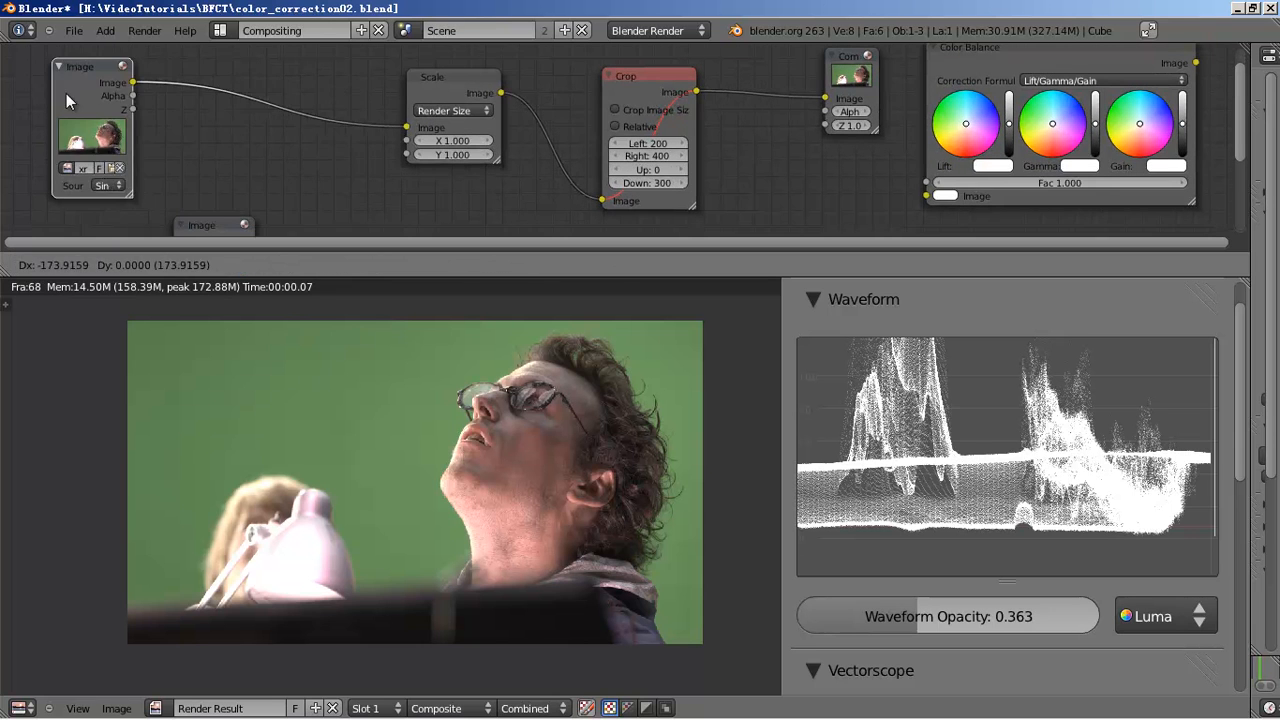
pyautogui.hotkey('shift', 'd')
pyautogui.click(392, 100)
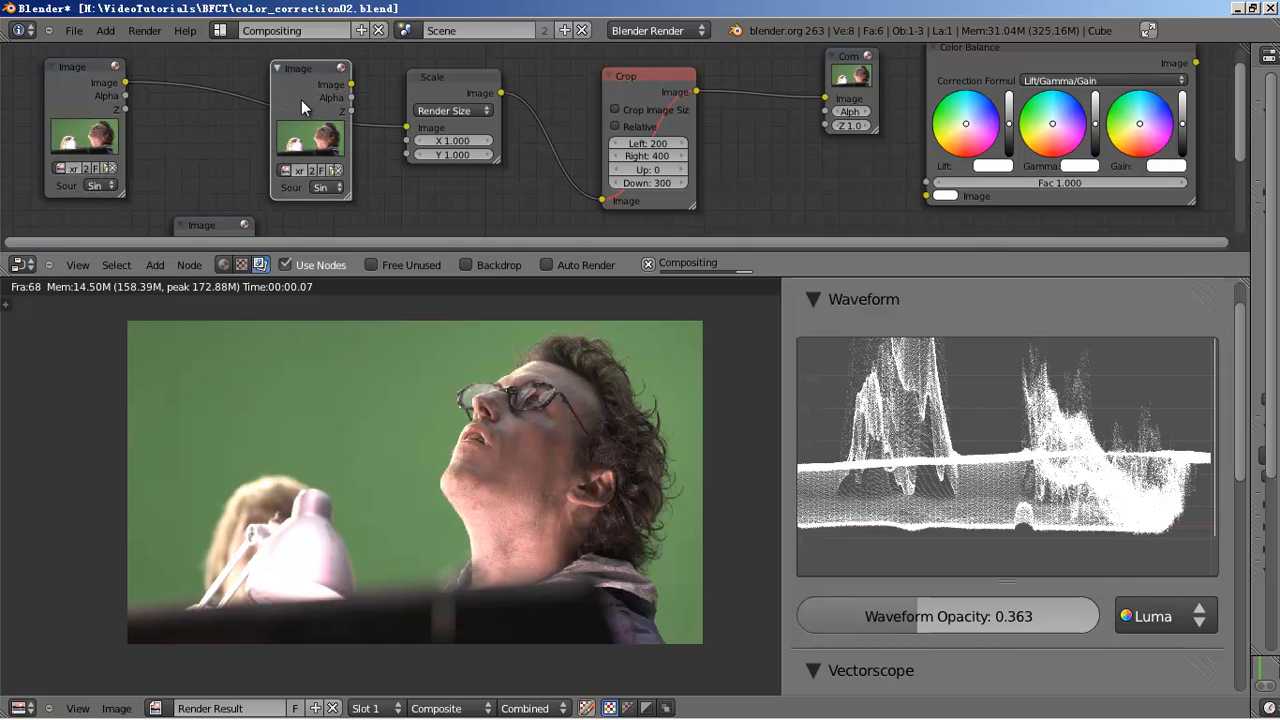
# - Load the fluorescent lamp clip from the src folder into the copied node and link it to Scale
pyautogui.click(328, 170)
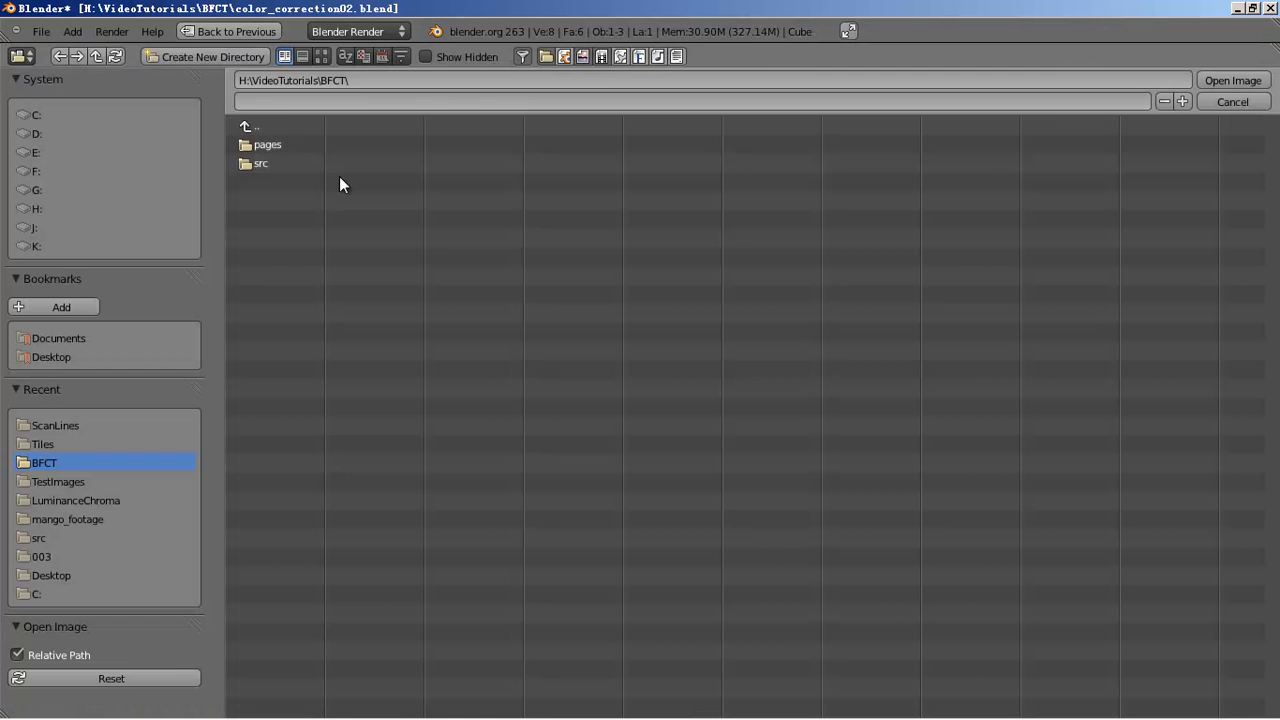
pyautogui.click(268, 163)
pyautogui.click(320, 56)
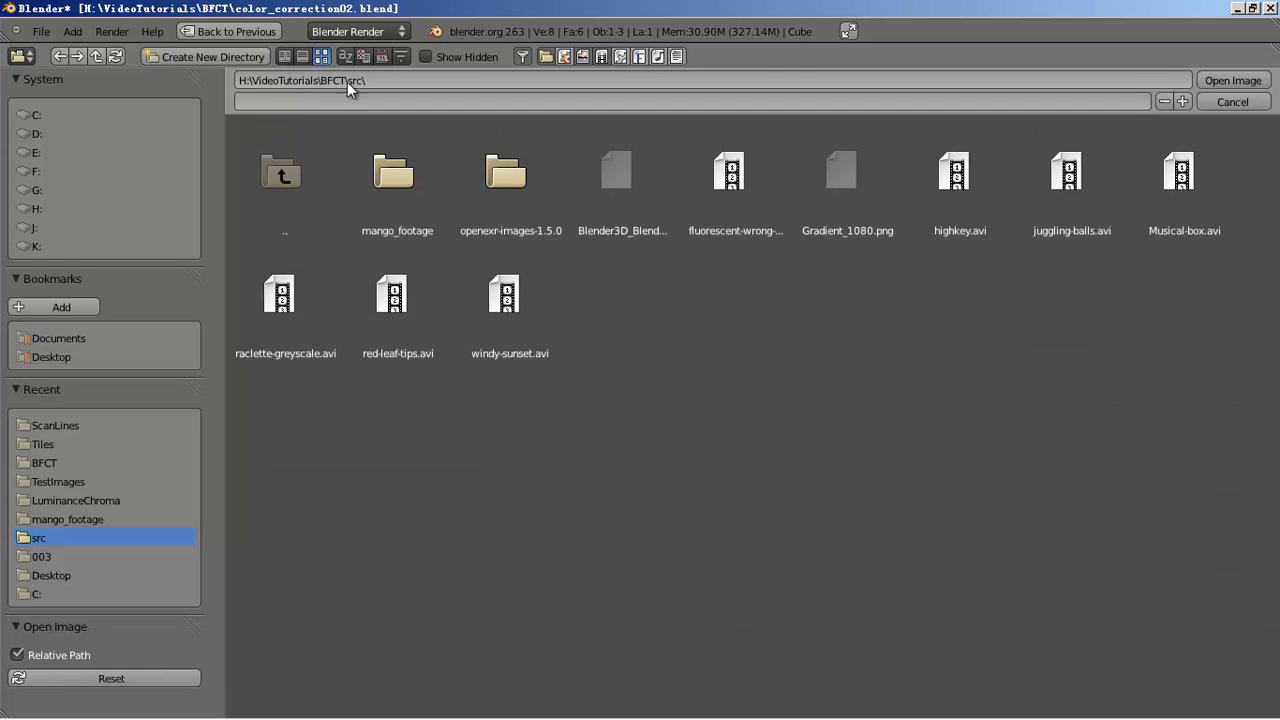
pyautogui.doubleClick(736, 191)
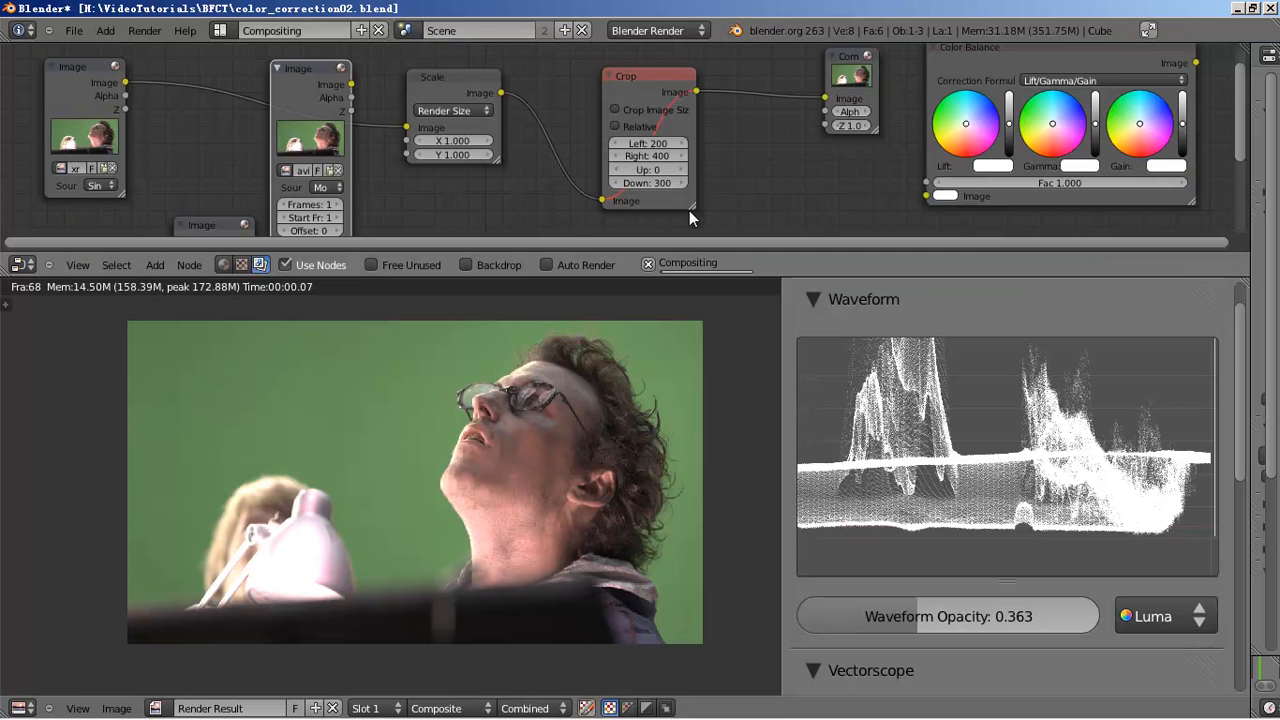
pyautogui.moveTo(351, 84); pyautogui.dragTo(407, 127)
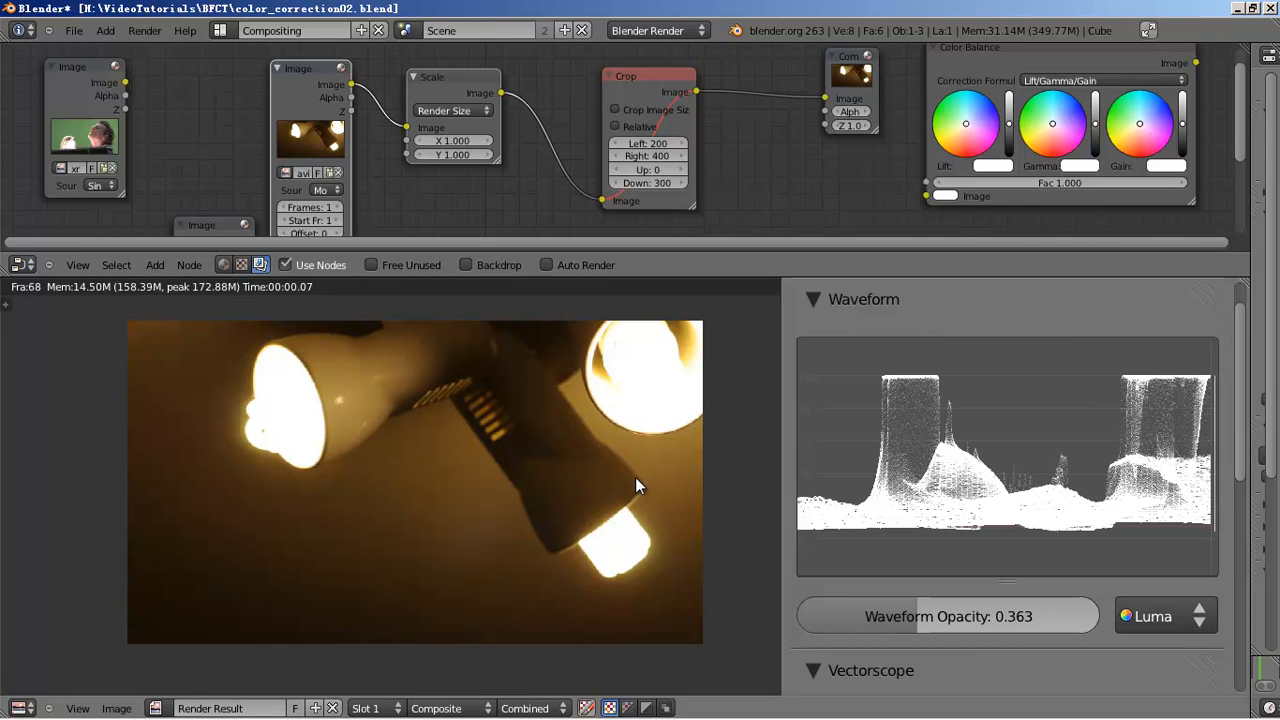
pyautogui.moveTo(525, 408); pyautogui.dragTo(513, 416, button='middle')
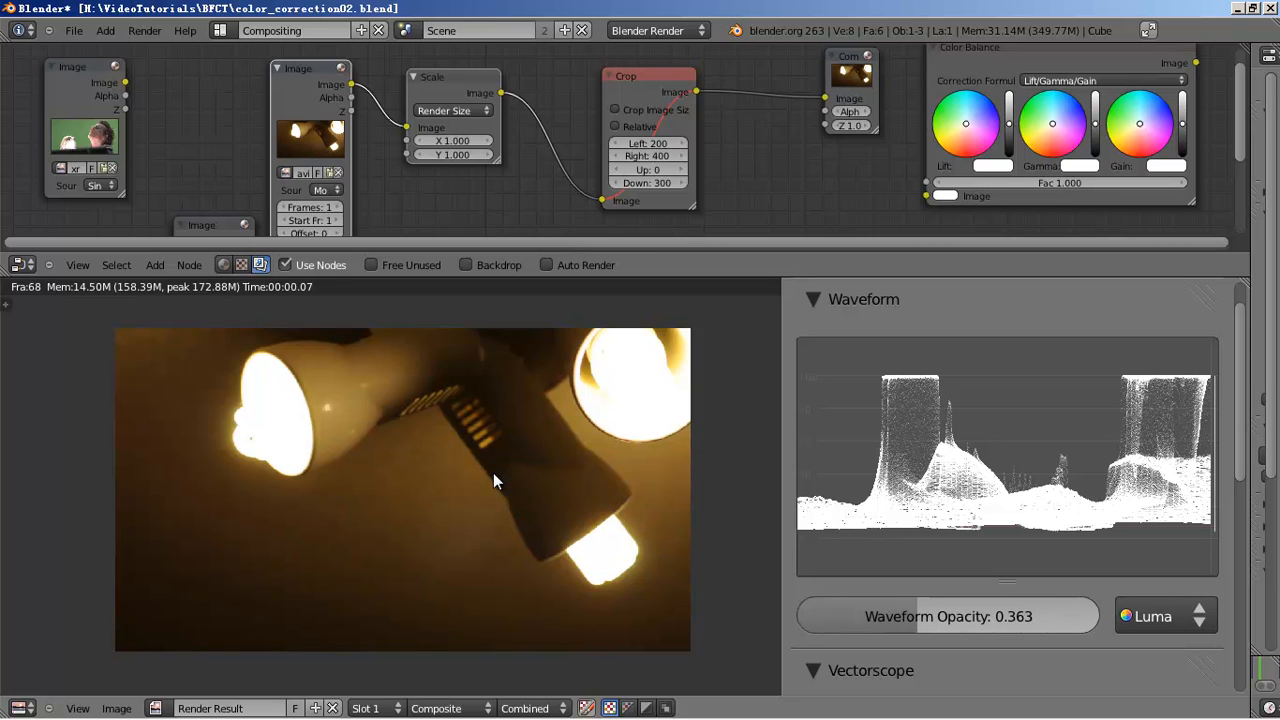
# - Spread Crop and Composite apart and fit the Color Balance node between them
pyautogui.moveTo(607, 77); pyautogui.dragTo(549, 71)
pyautogui.scroll(-1, 870, 131)
pyautogui.moveTo(883, 130); pyautogui.dragTo(729, 179, button='middle')
pyautogui.moveTo(639, 139); pyautogui.dragTo(724, 114)
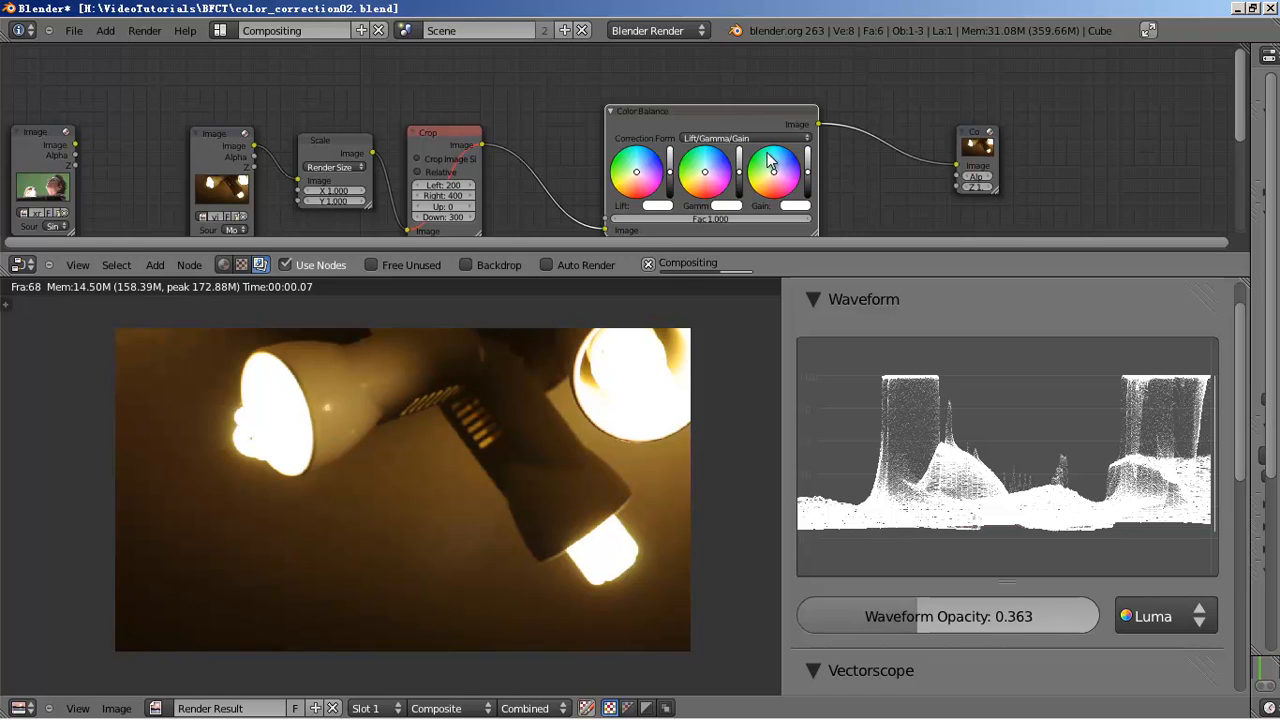
# - Drag the Color Balance Gamma colour toward blue to cool the orange cast
pyautogui.scroll(1, 825, 212)
pyautogui.scroll(1, 827, 210)
pyautogui.moveTo(893, 157); pyautogui.dragTo(897, 143, button='middle')
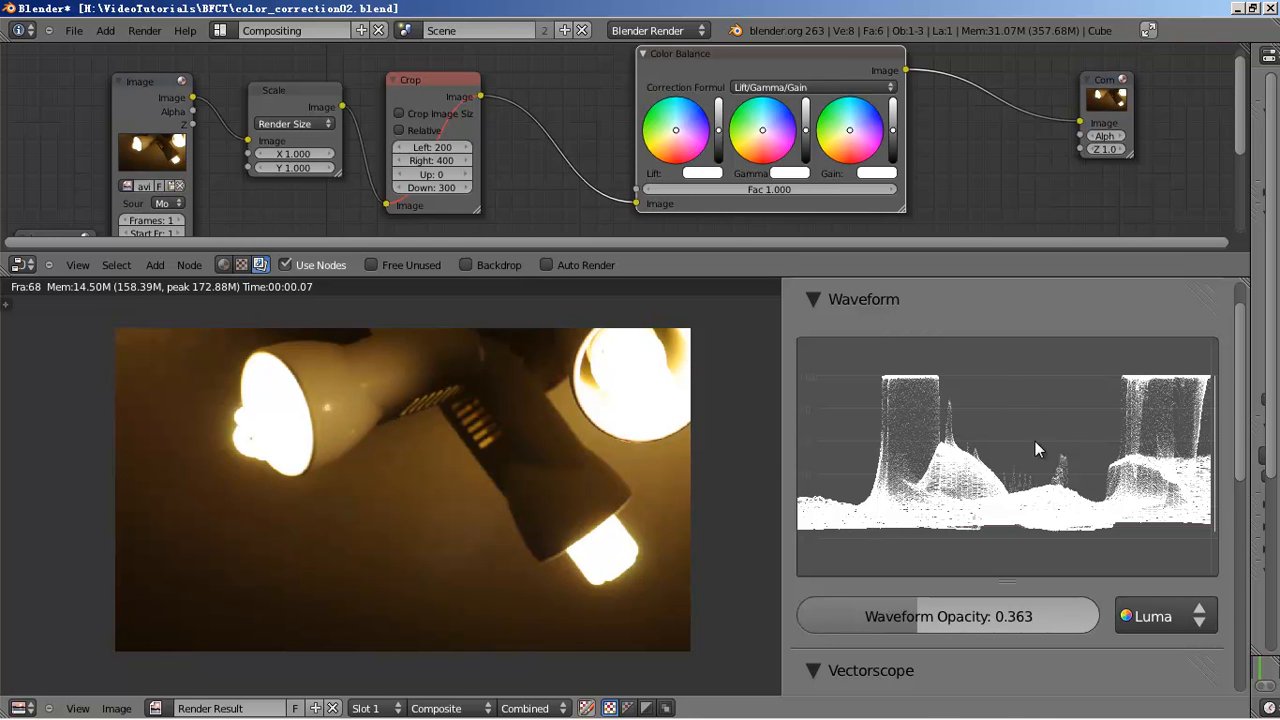
pyautogui.scroll(-5, 1035, 441)
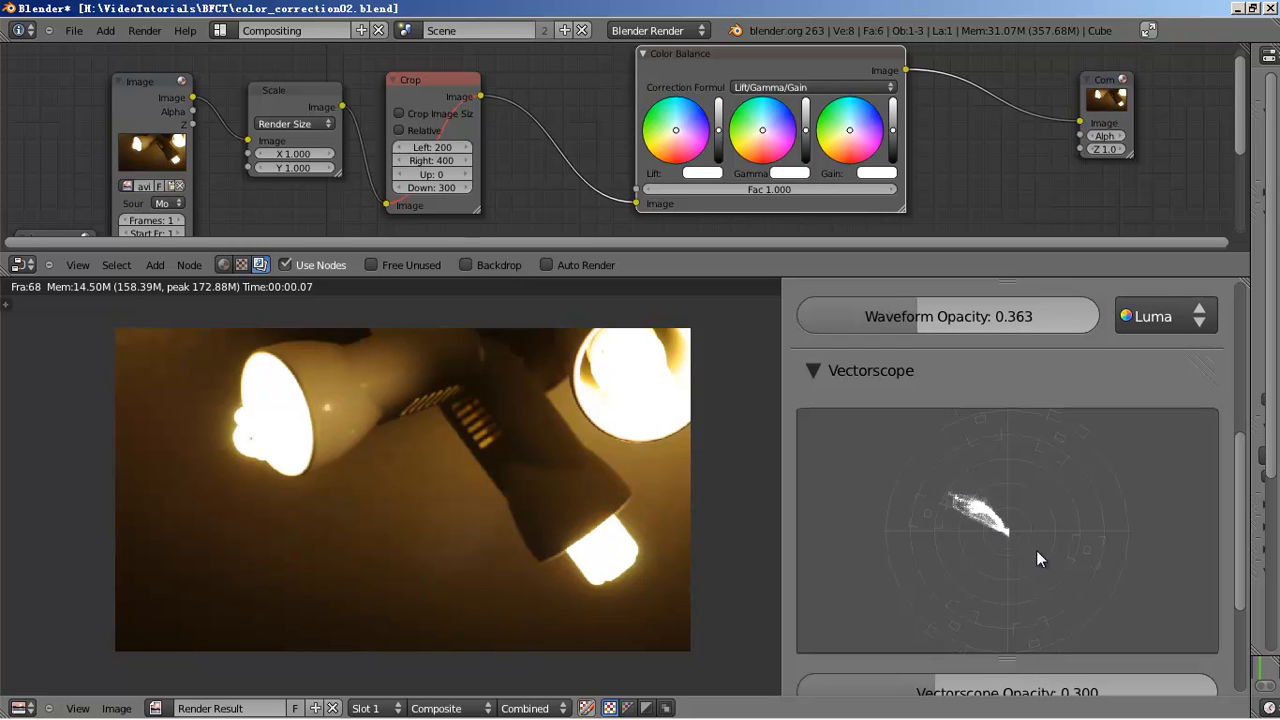
pyautogui.click(766, 131)
pyautogui.moveTo(766, 128); pyautogui.dragTo(864, 128)
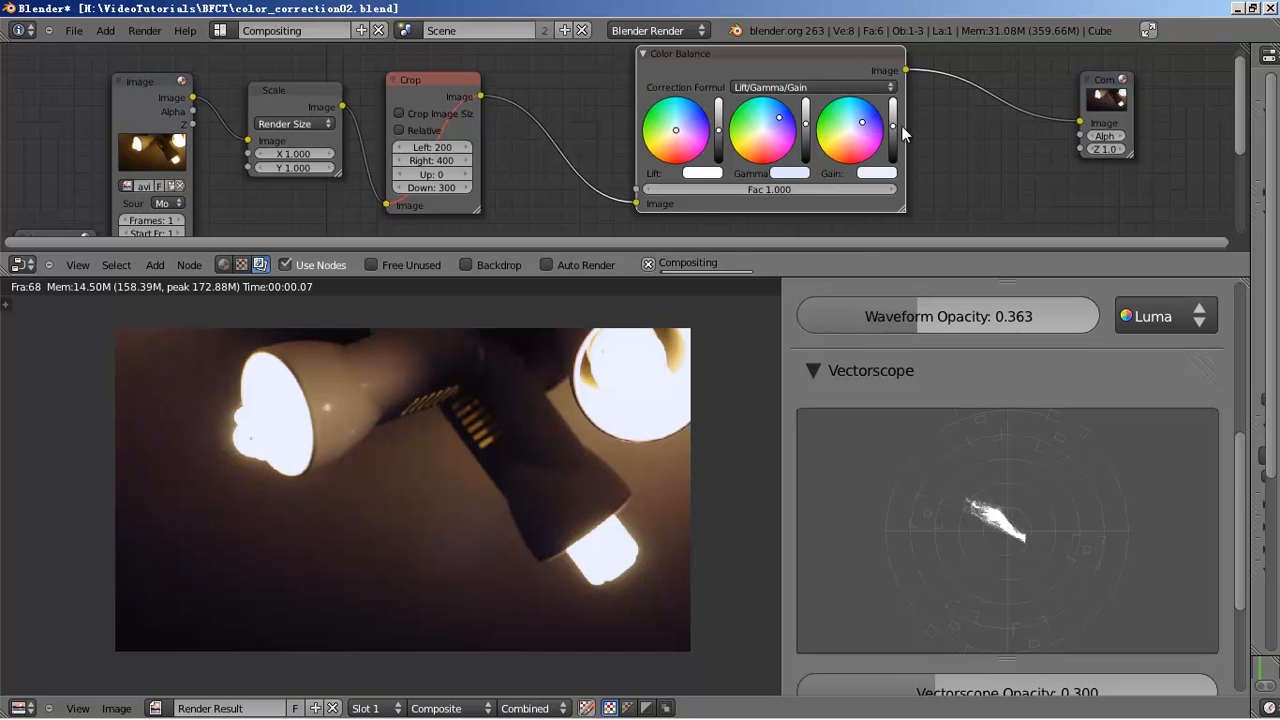
# - Pull the Color Balance Gain brightness all the way down, then back to full white
pyautogui.scroll(1, 893, 150)
pyautogui.scroll(-5, 1011, 373)
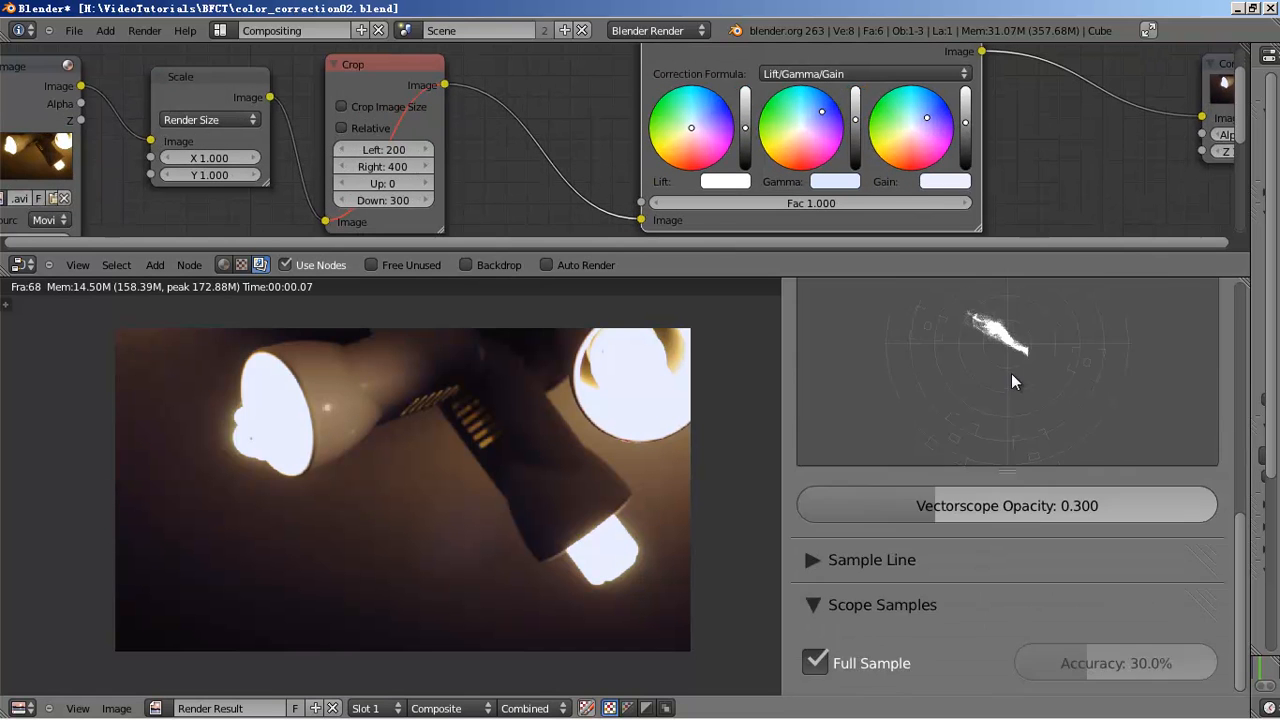
pyautogui.scroll(10, 1014, 378)
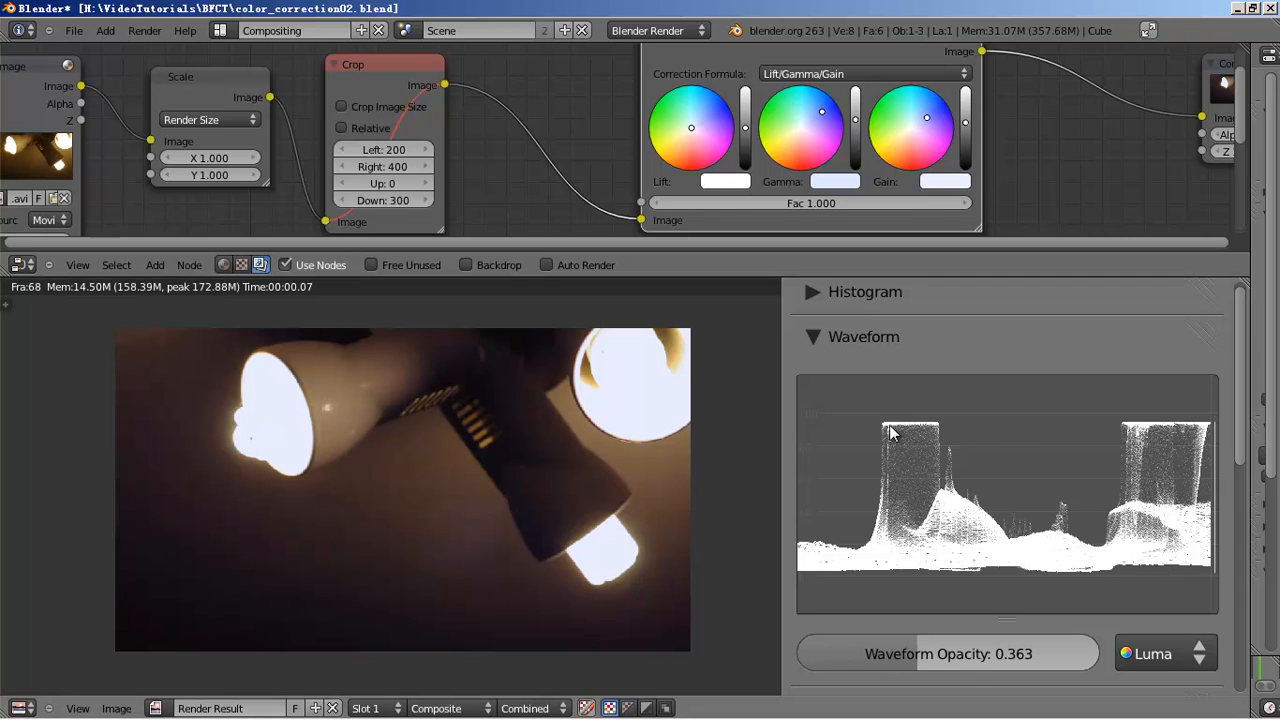
pyautogui.moveTo(966, 121); pyautogui.dragTo(966, 118)
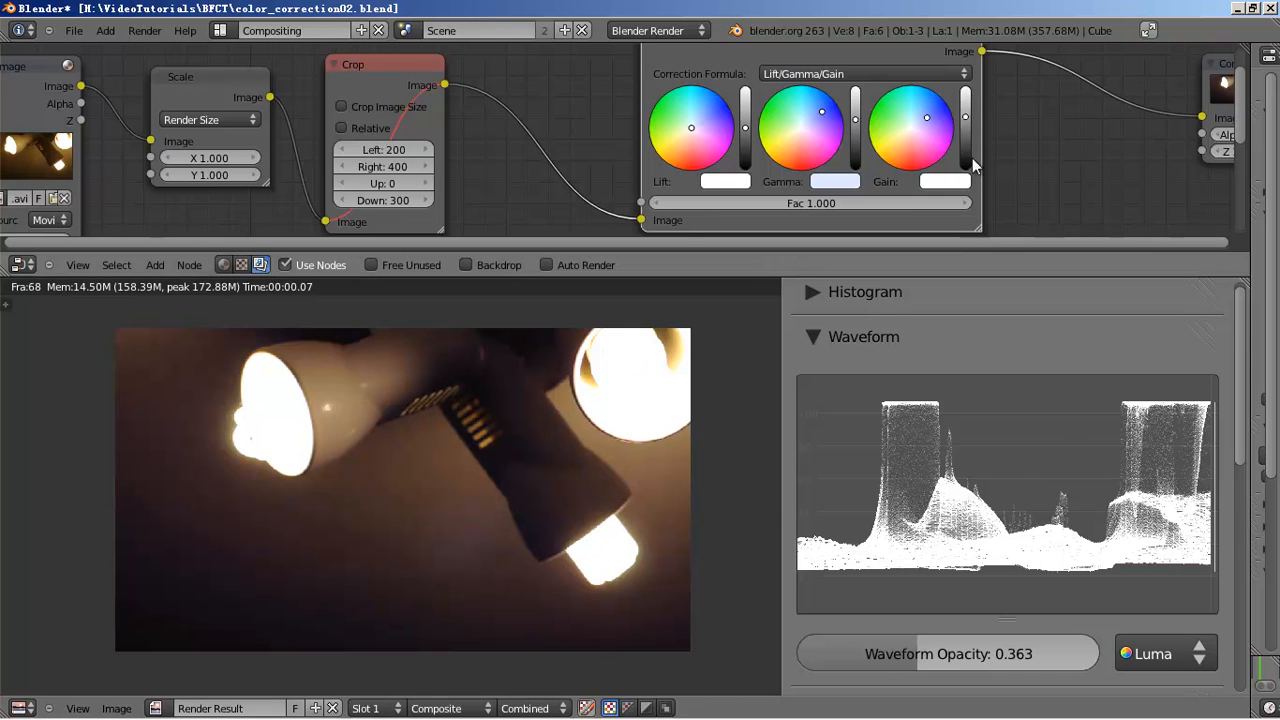
pyautogui.click(966, 120)
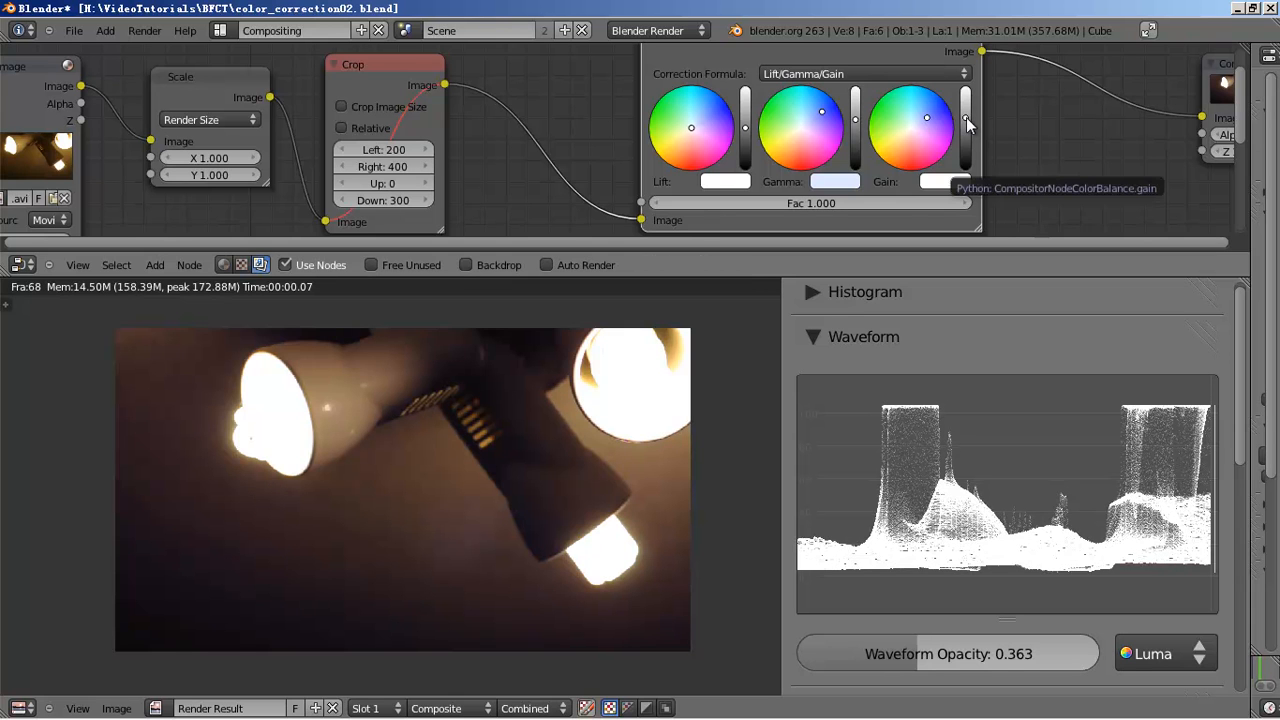
pyautogui.moveTo(965, 118); pyautogui.dragTo(965, 122)
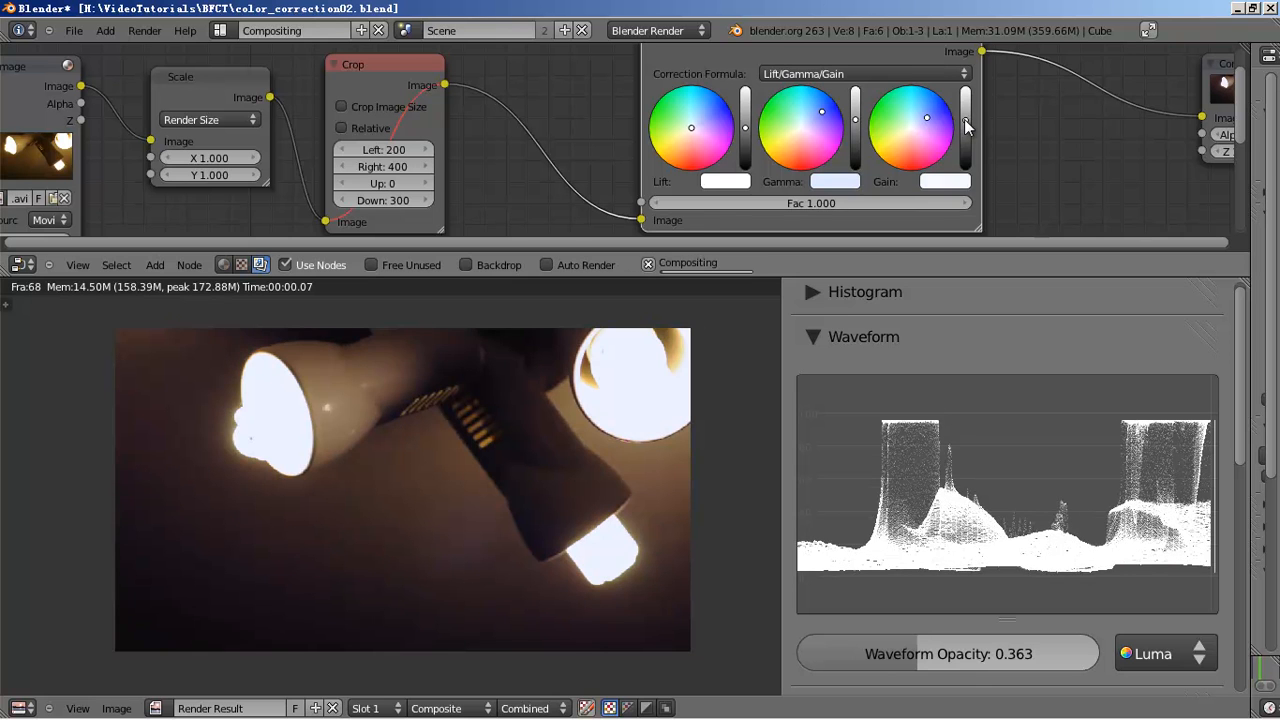
pyautogui.moveTo(967, 121); pyautogui.dragTo(634, 615)
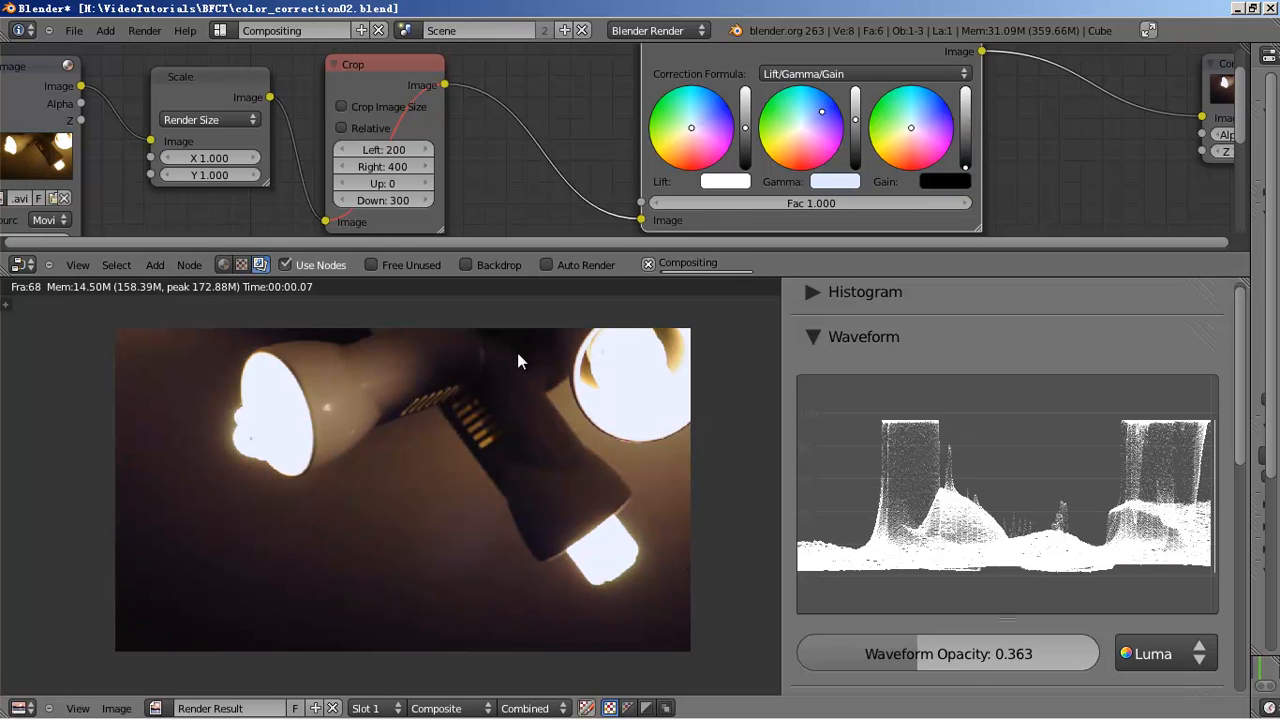
pyautogui.click(965, 129)
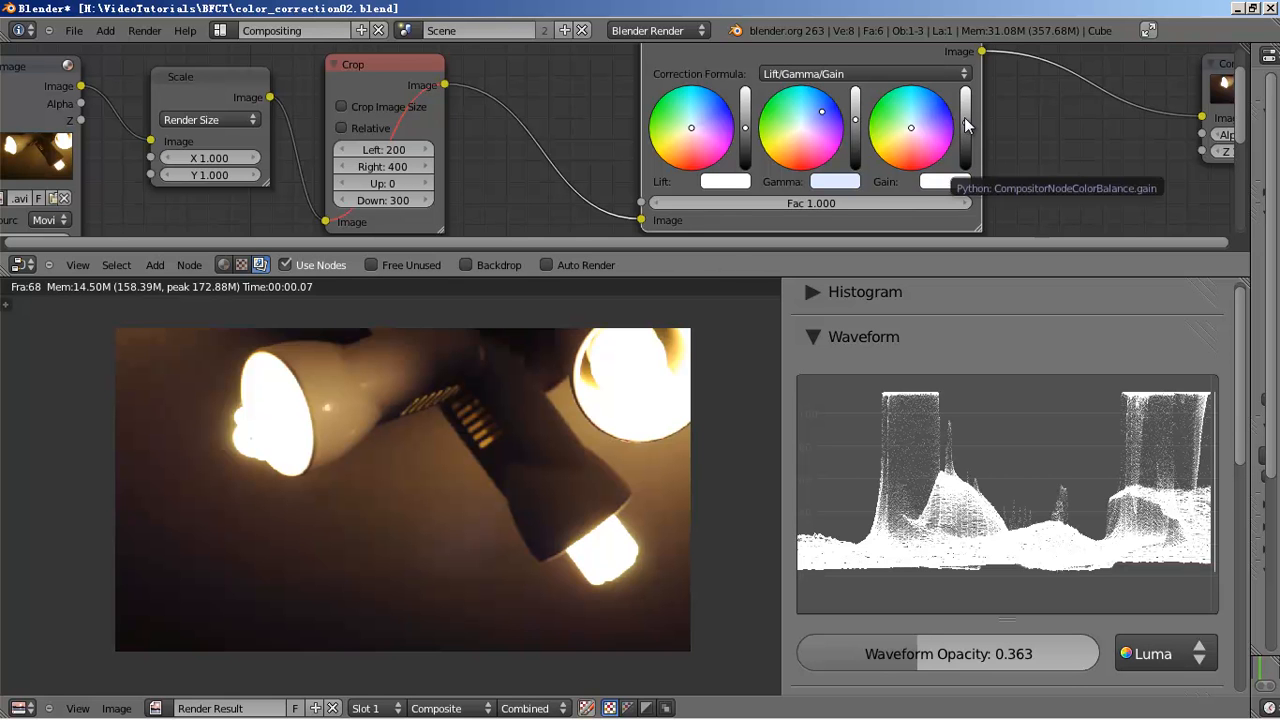
# - Fine-tune the Gain brightness and lower the Lift brightness to deepen the shadows
pyautogui.click(966, 131)
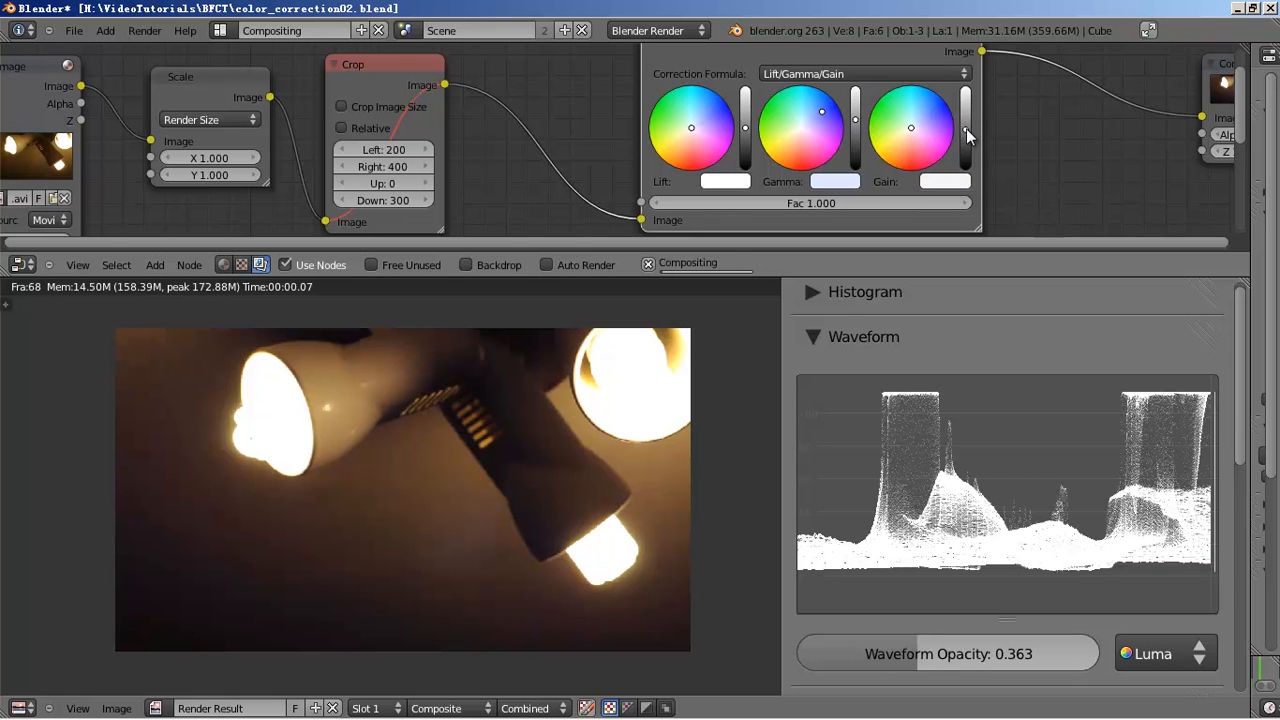
pyautogui.click(966, 131)
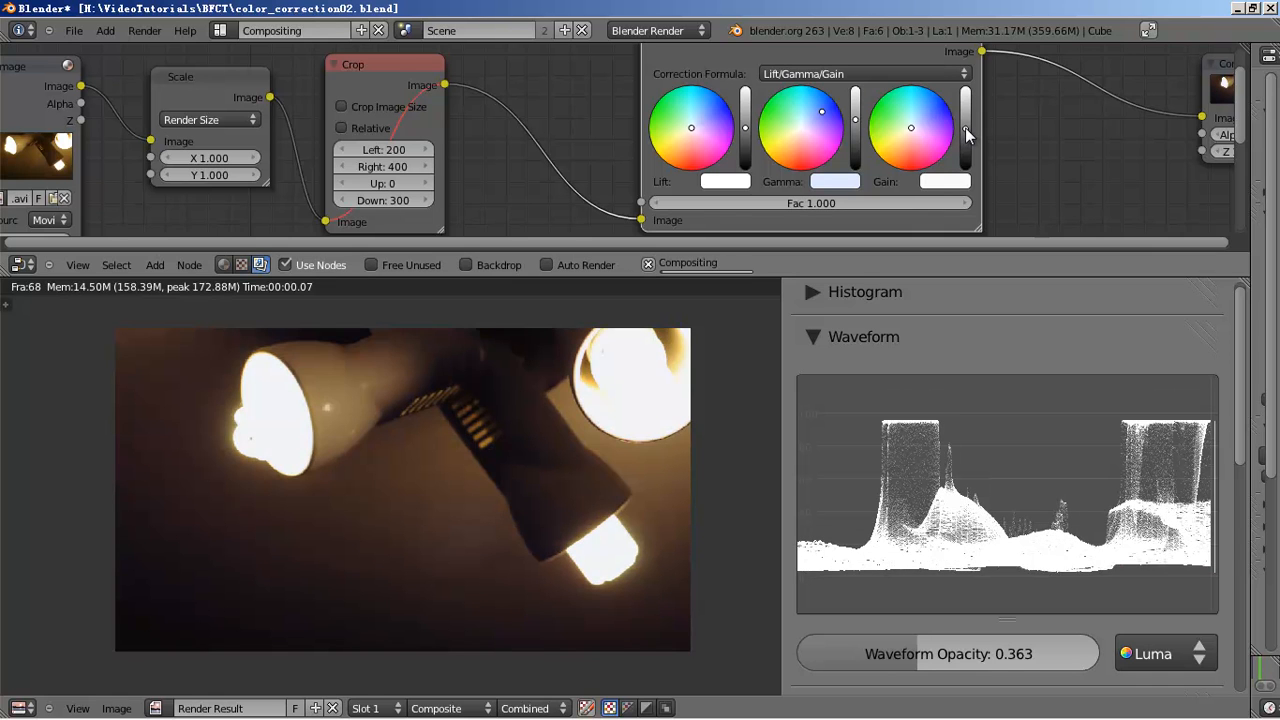
pyautogui.click(745, 131)
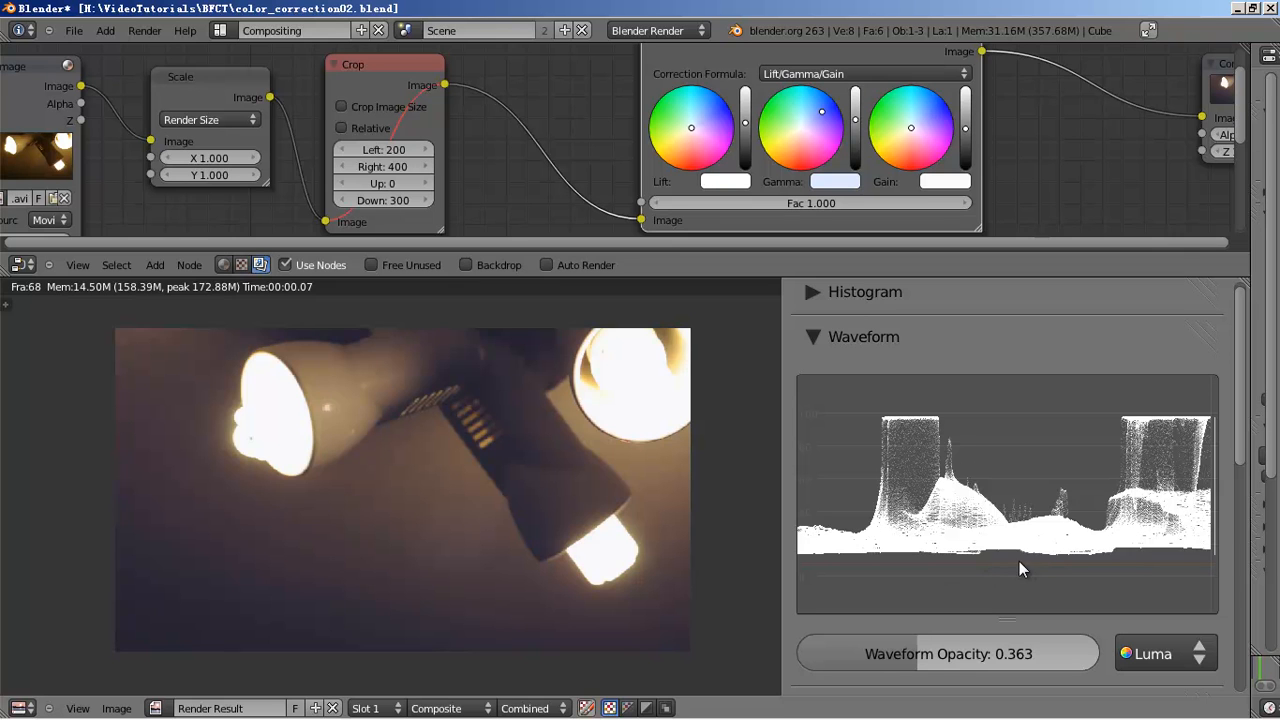
pyautogui.click(746, 131)
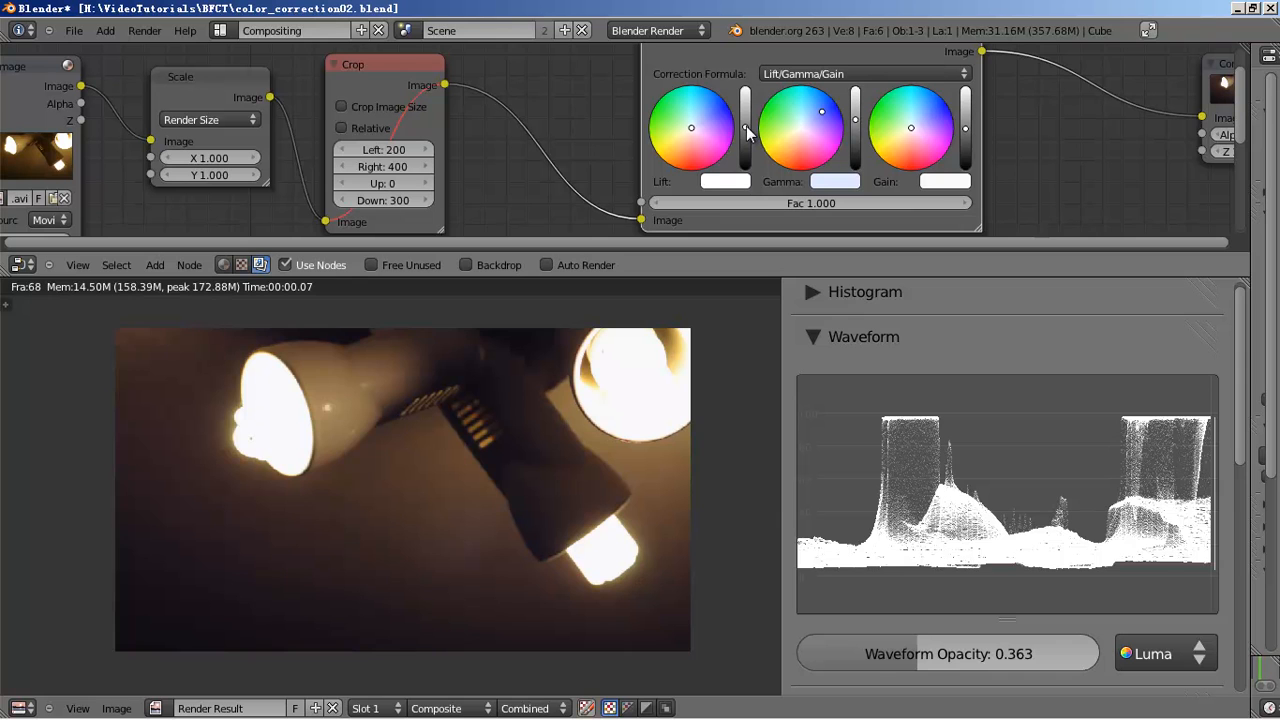
pyautogui.click(746, 131)
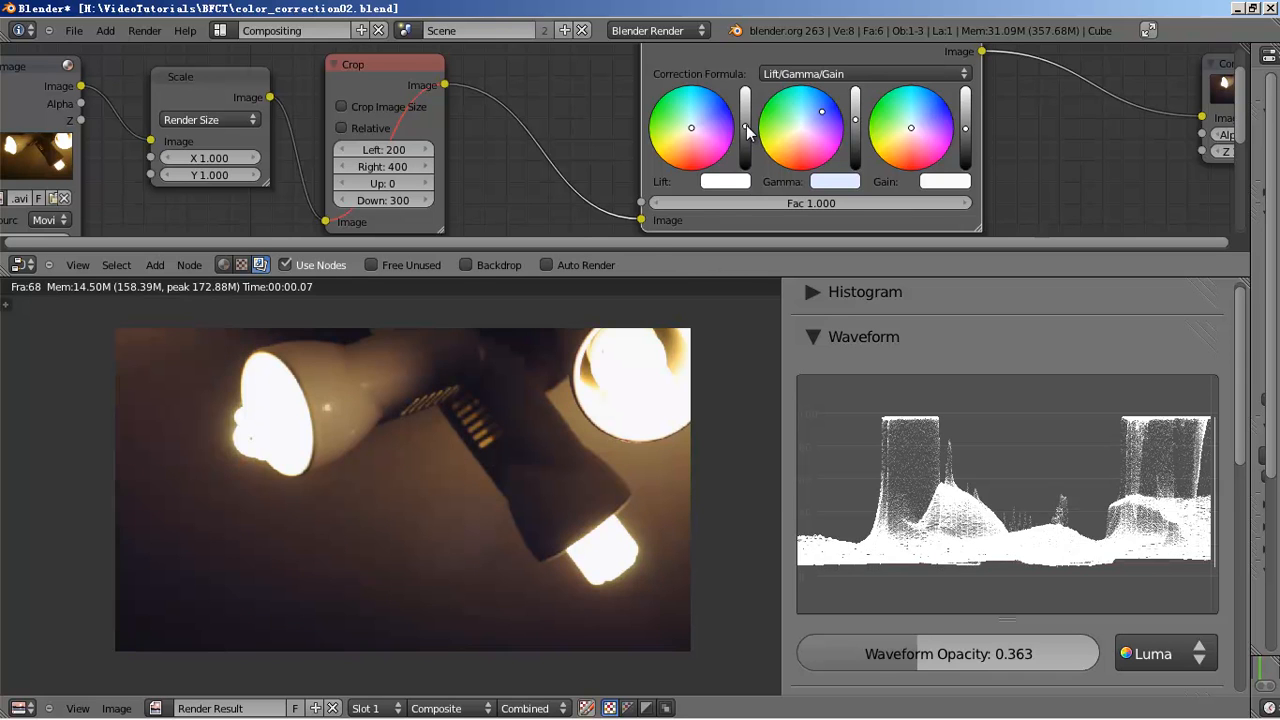
# - Slightly tint the Color Balance Gain and Lift colours
pyautogui.scroll(-6, 975, 491)
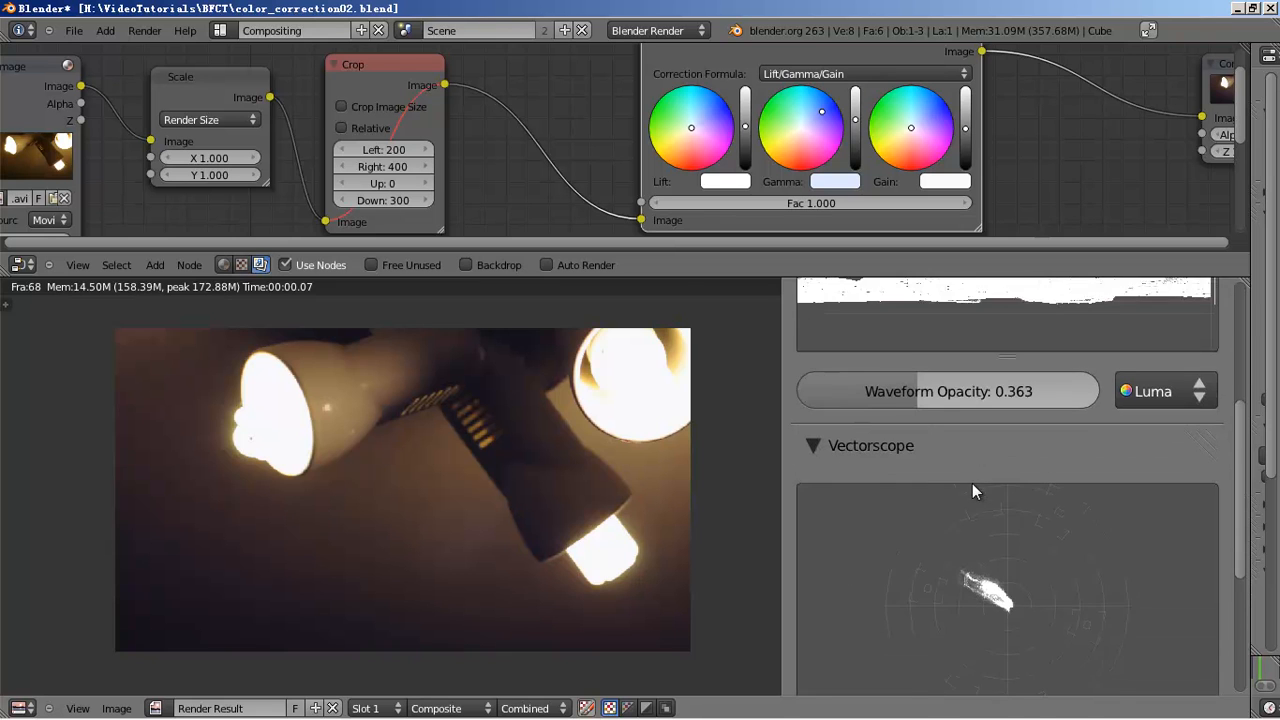
pyautogui.scroll(-3, 978, 495)
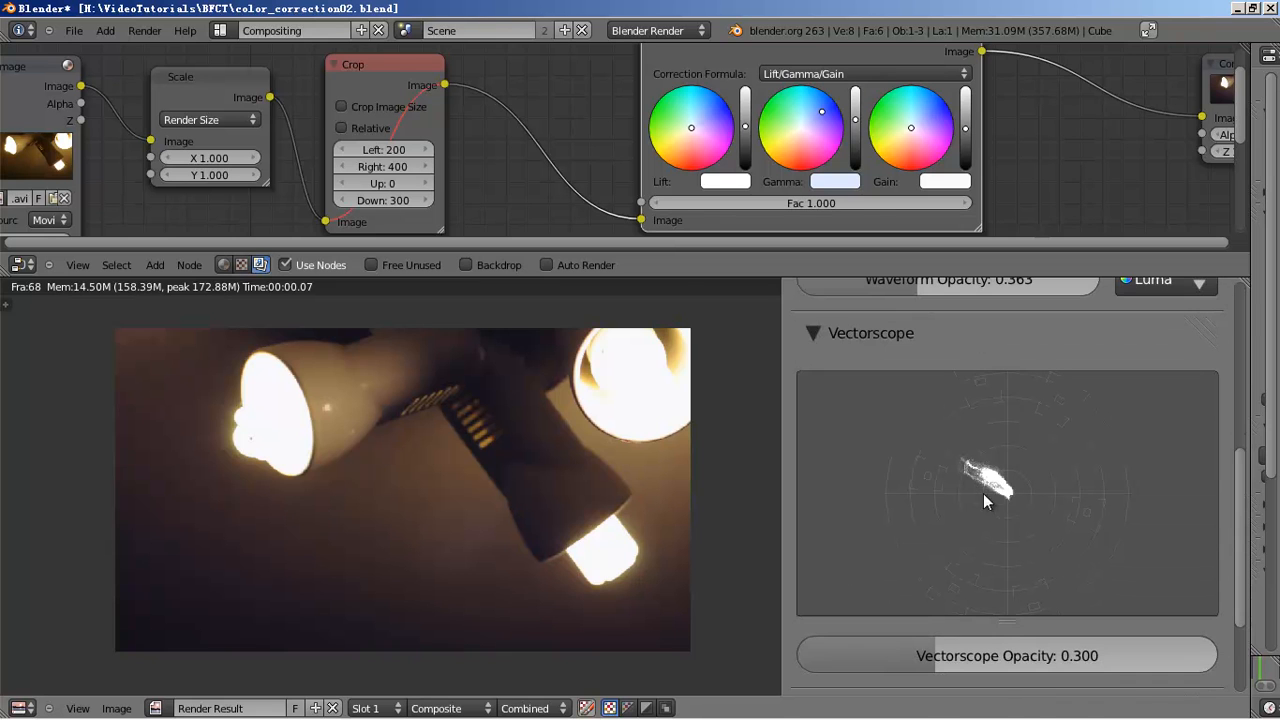
pyautogui.click(919, 122)
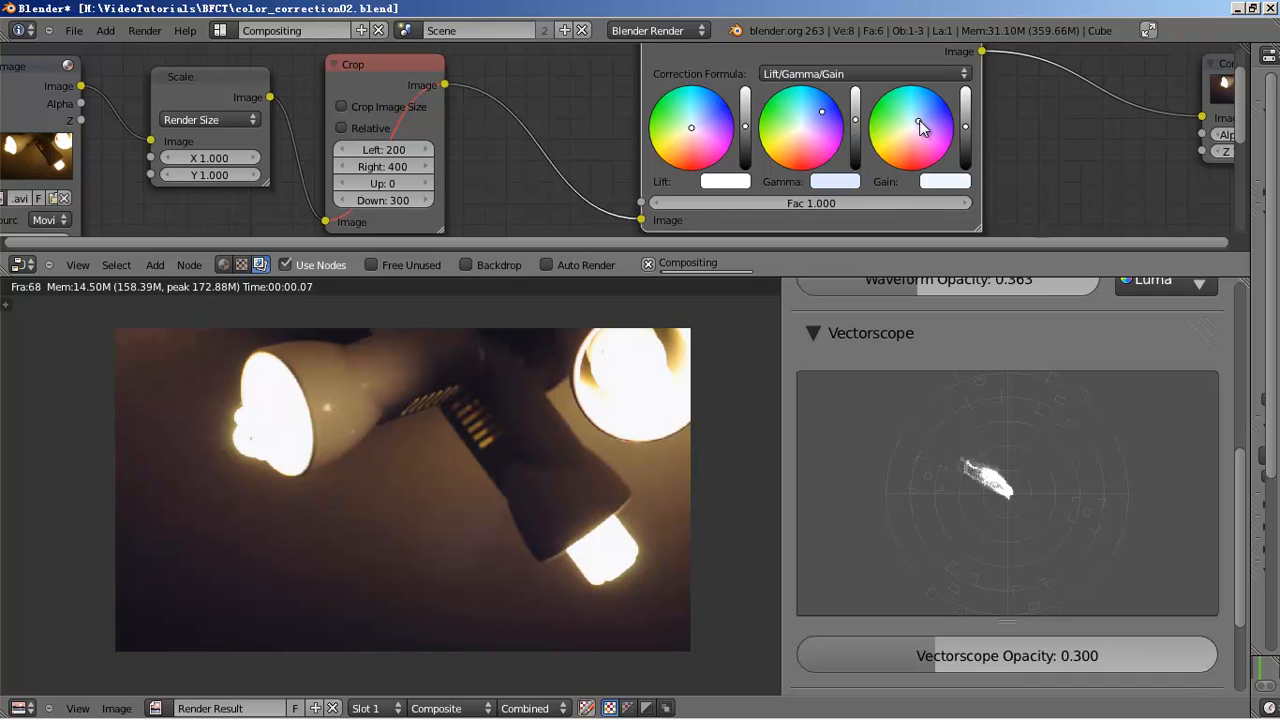
pyautogui.click(699, 121)
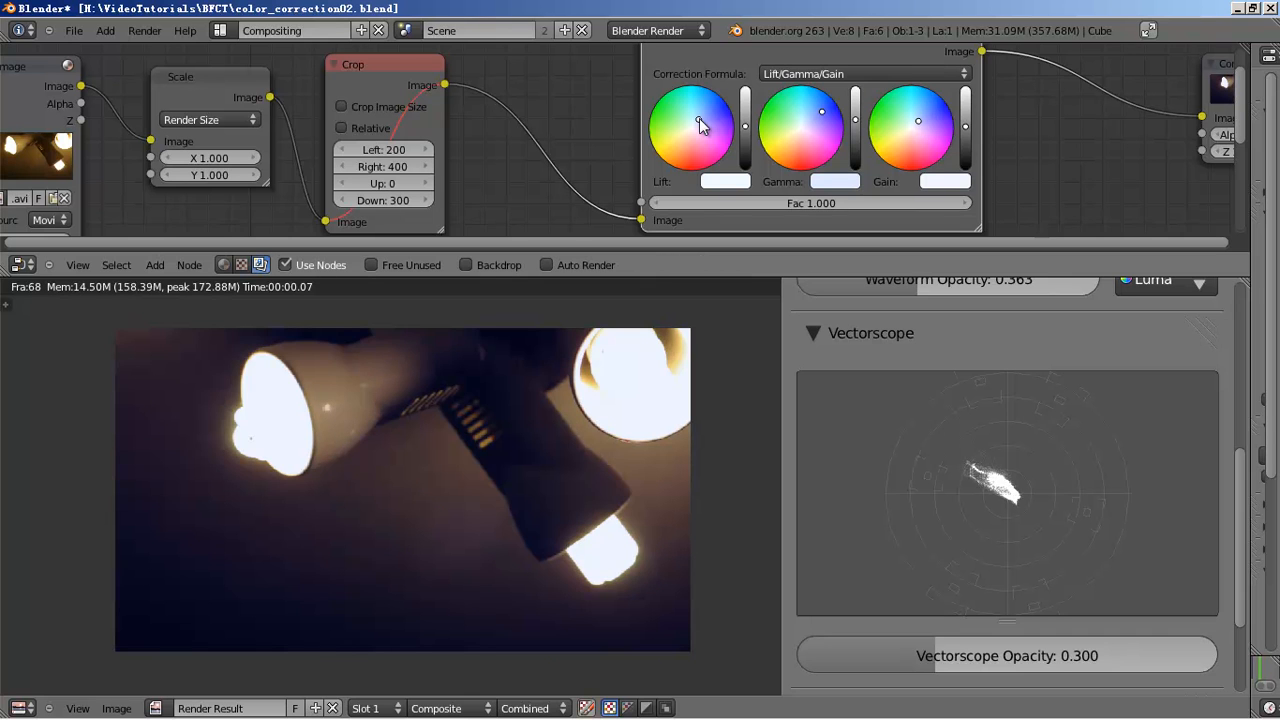
# - Reset Lift and Gamma to neutral, nudge the Gain colour, and move Color Balance down slightly
pyautogui.click(694, 123)
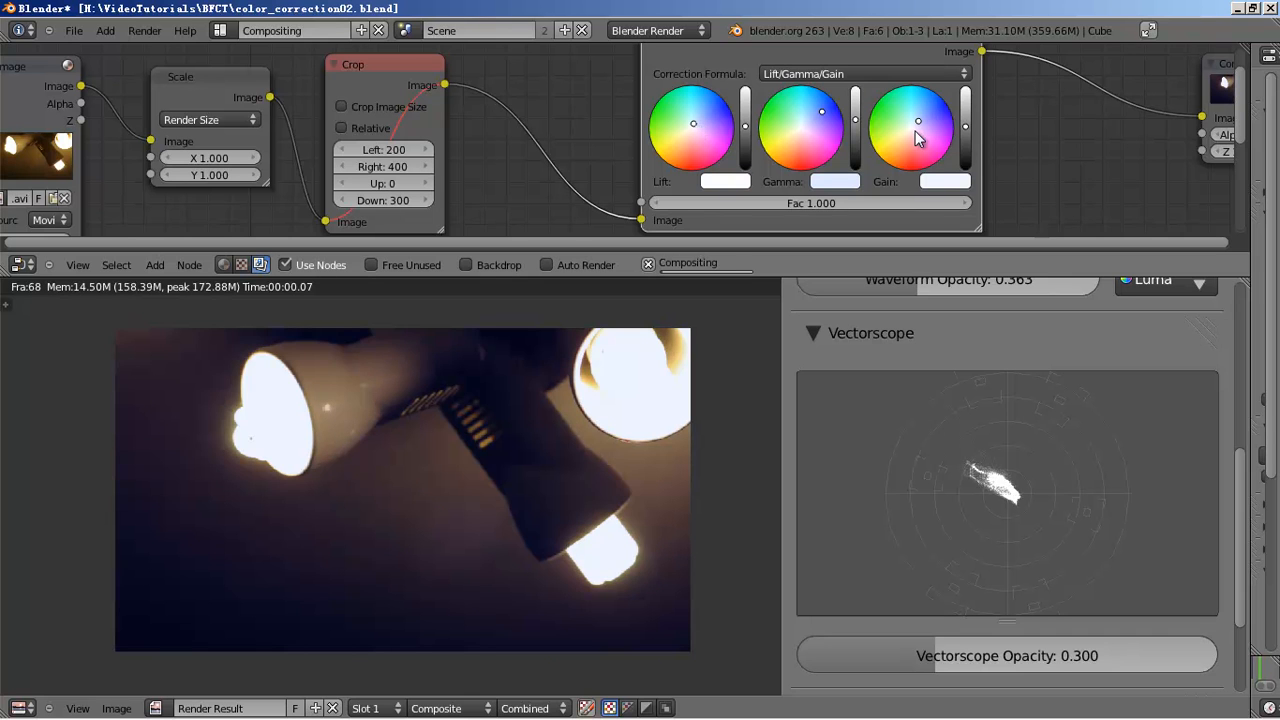
pyautogui.click(811, 118)
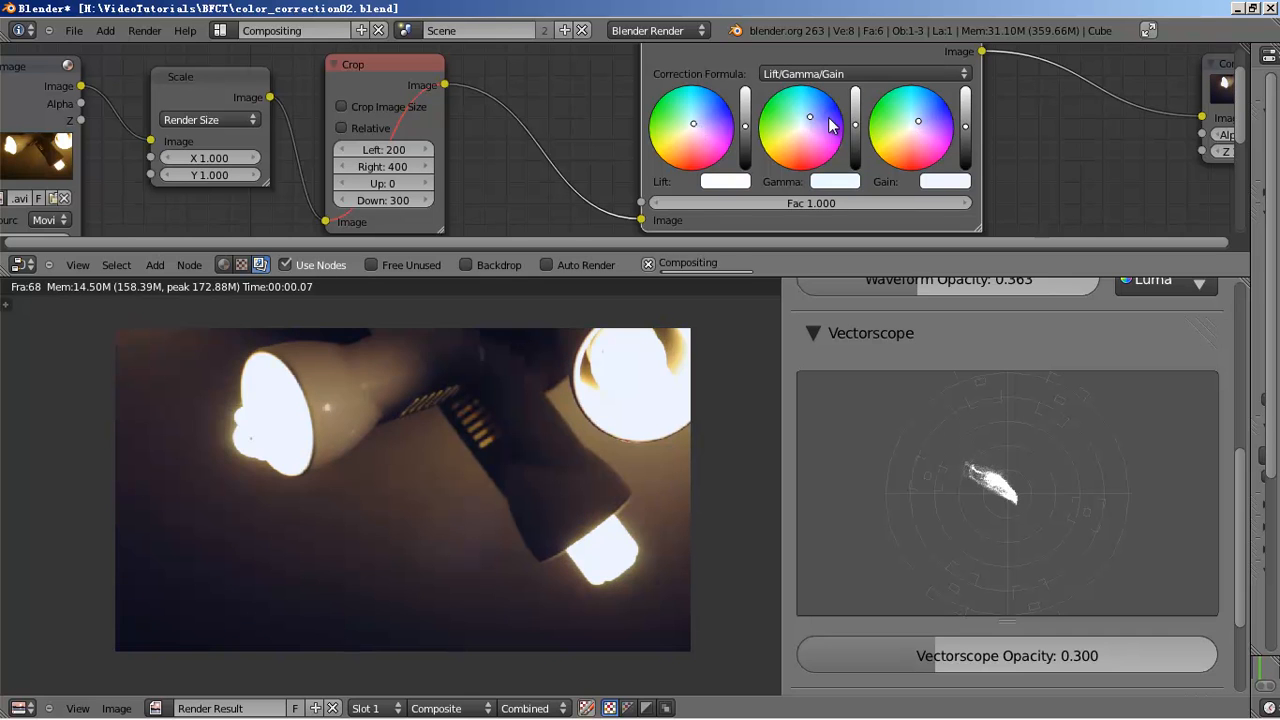
pyautogui.click(922, 120)
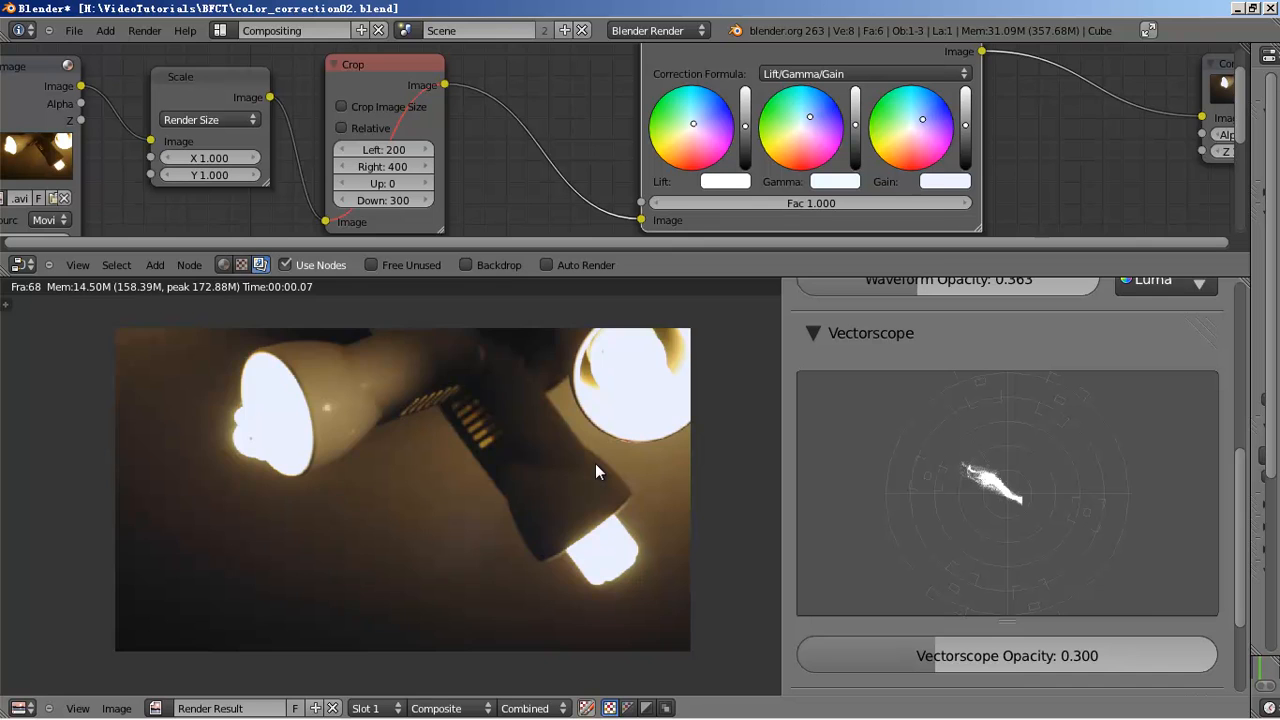
pyautogui.scroll(-2, 595, 463)
pyautogui.scroll(1, 595, 463)
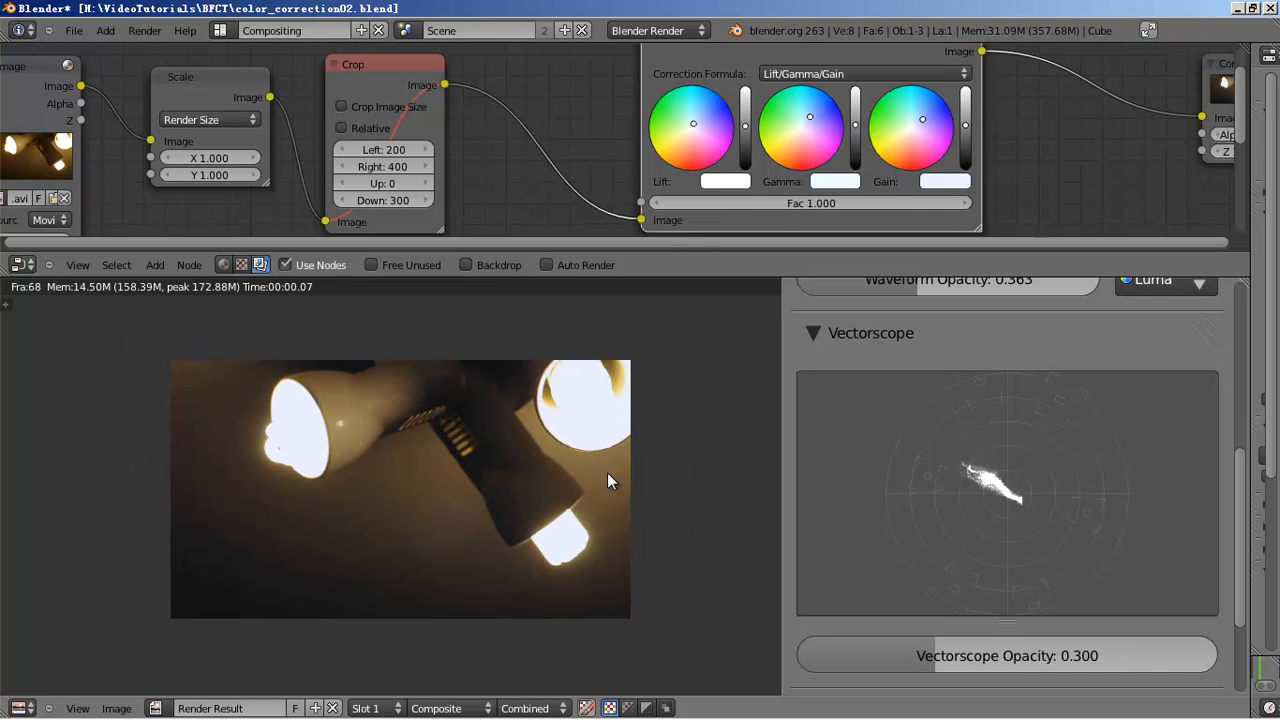
pyautogui.scroll(-1, 607, 472)
pyautogui.scroll(1, 607, 472)
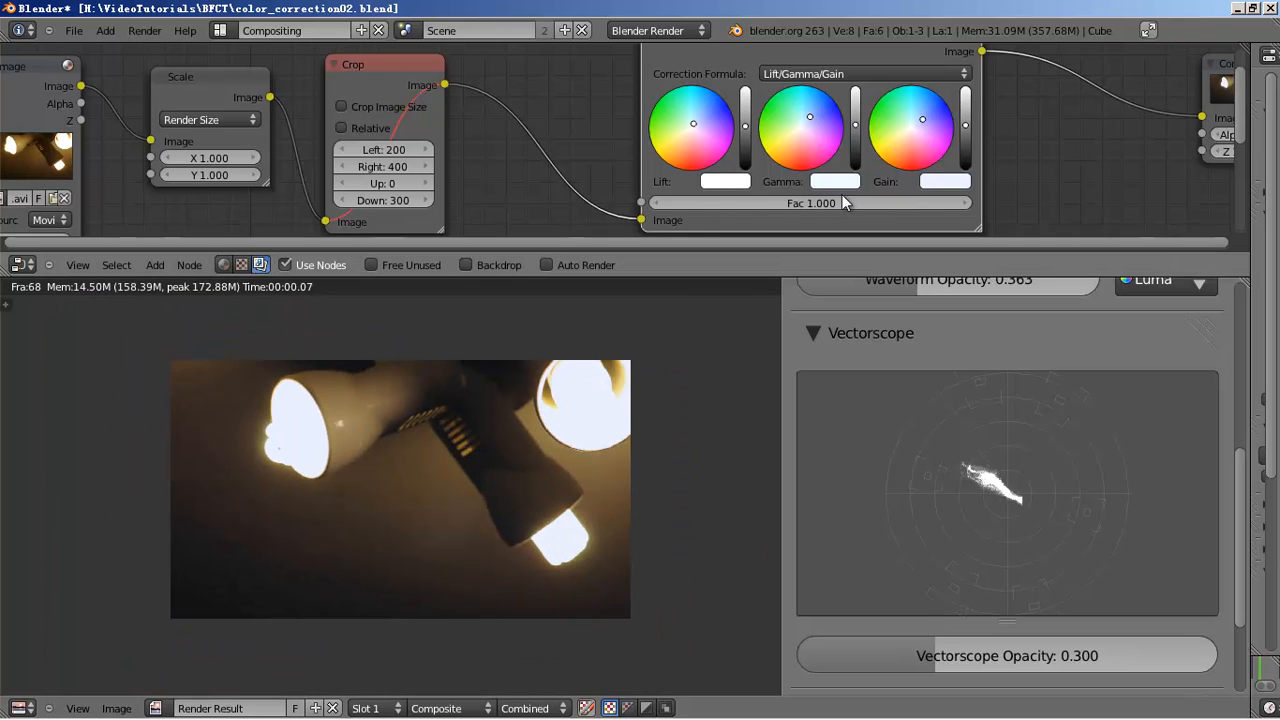
pyautogui.scroll(-1, 825, 104)
pyautogui.moveTo(801, 65); pyautogui.dragTo(794, 76)
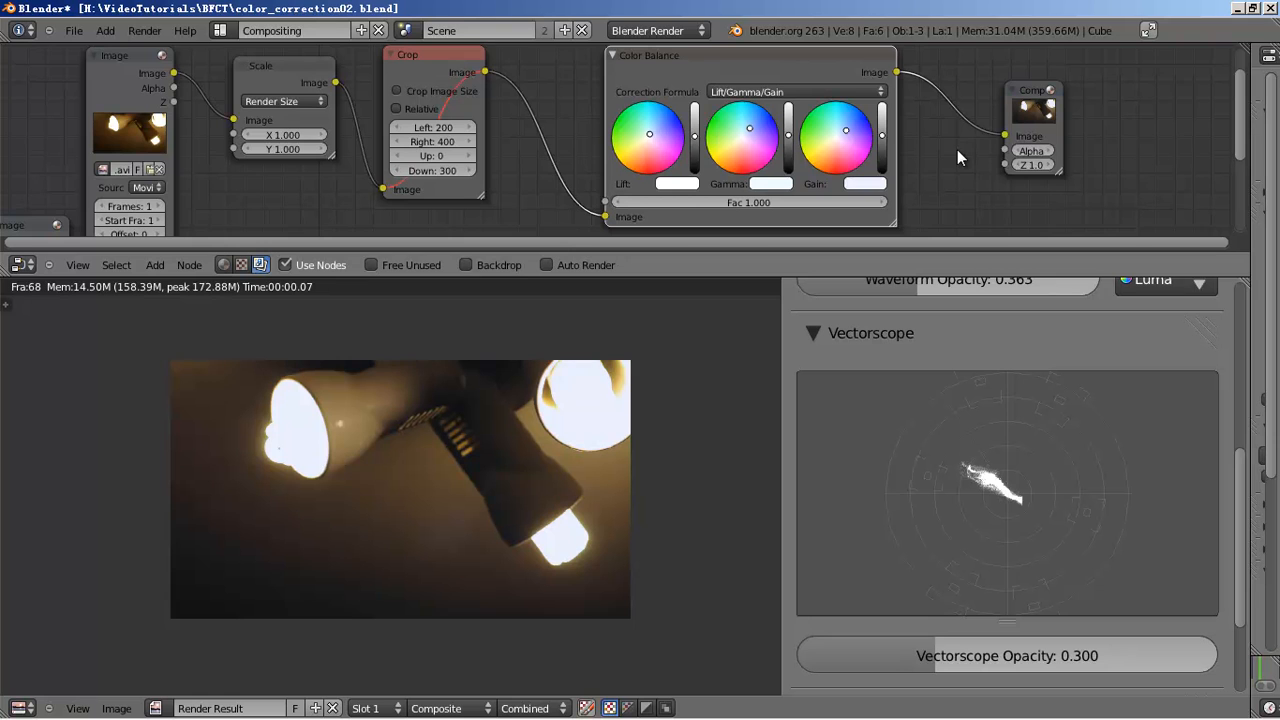
# - Connect the green-screen Image node's output to the Scale node input
pyautogui.scroll(-1, 895, 150)
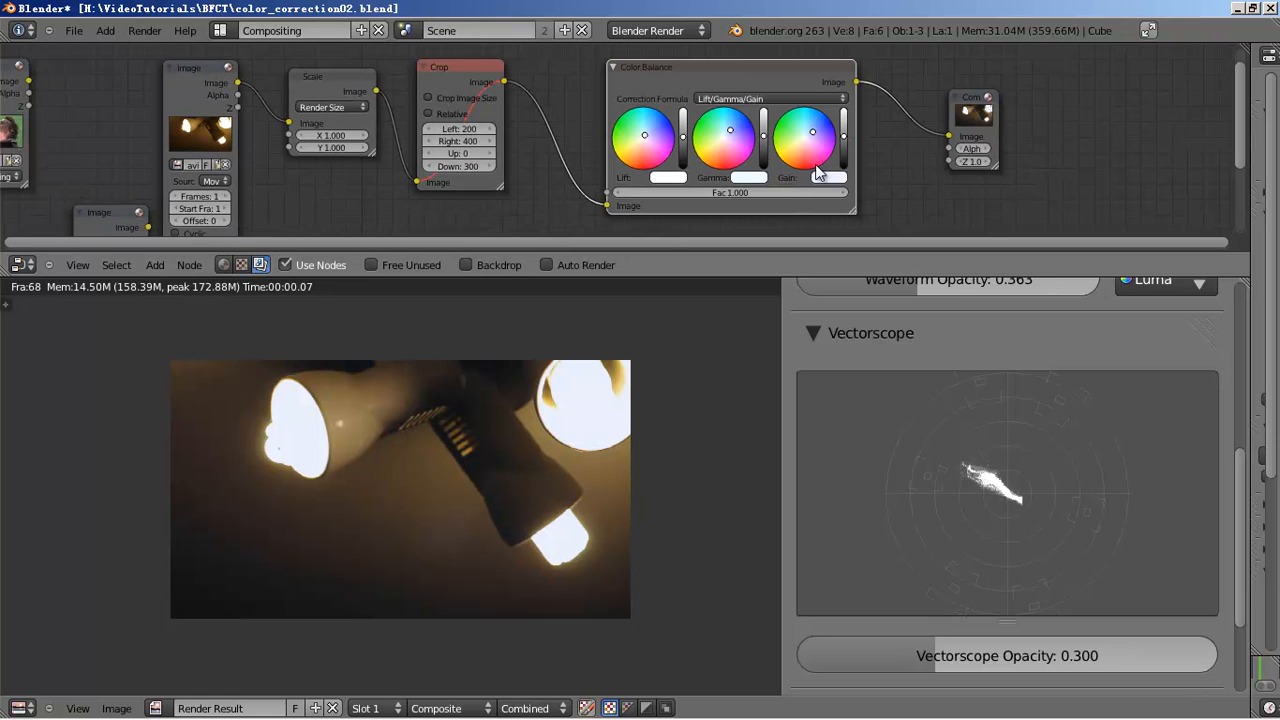
pyautogui.moveTo(247, 130); pyautogui.dragTo(464, 160, button='middle')
pyautogui.moveTo(245, 111); pyautogui.dragTo(505, 152)
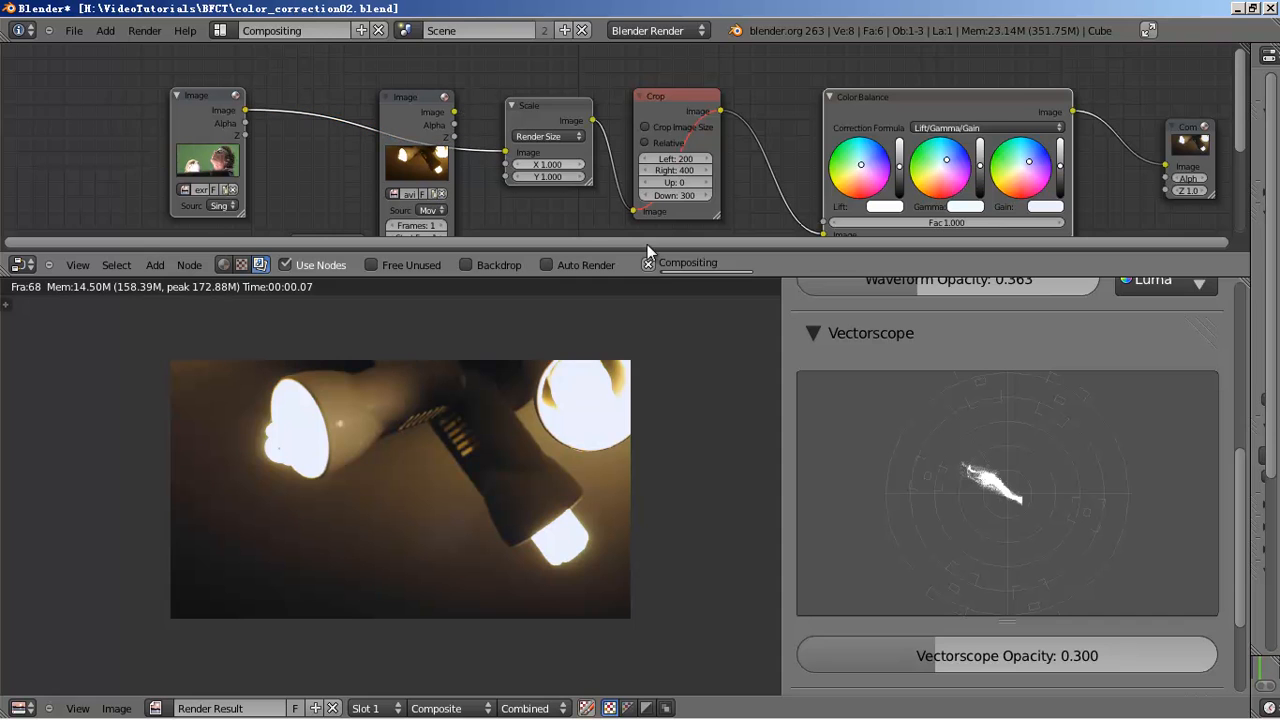
# - Mute the Color Balance node with M to bypass its correction
pyautogui.scroll(6, 1085, 438)
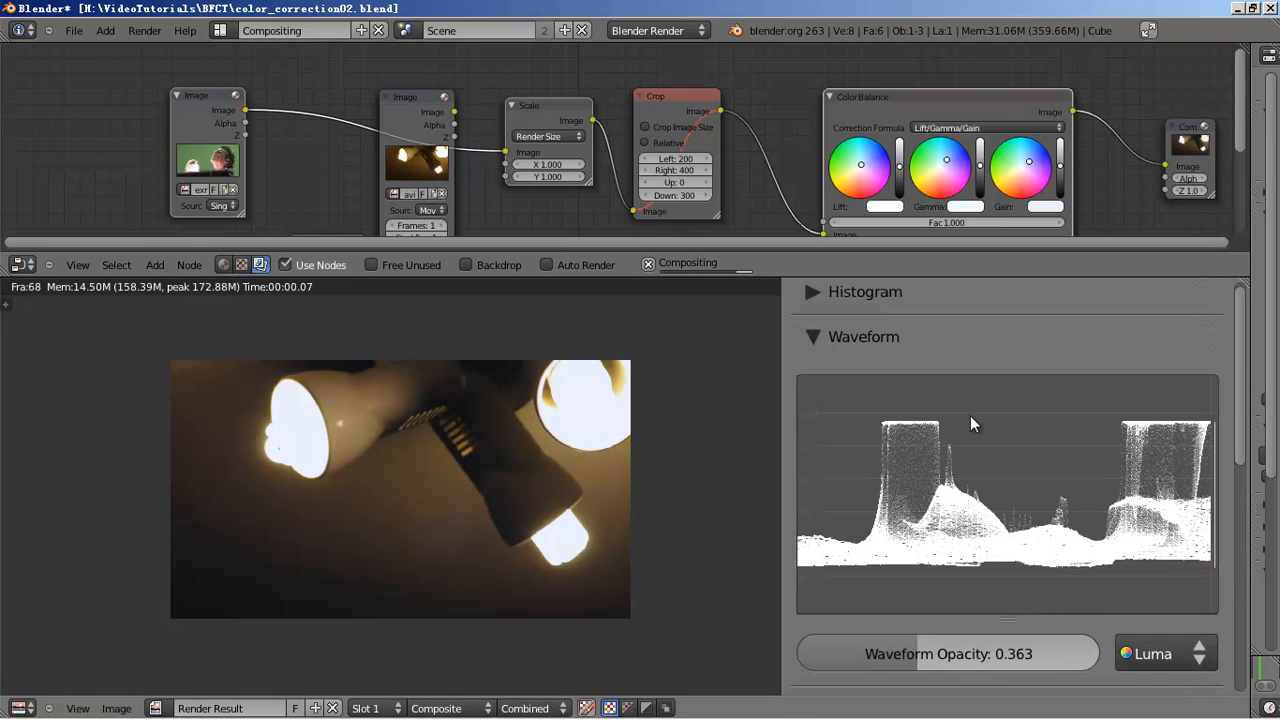
pyautogui.click(969, 103)
pyautogui.press('m')
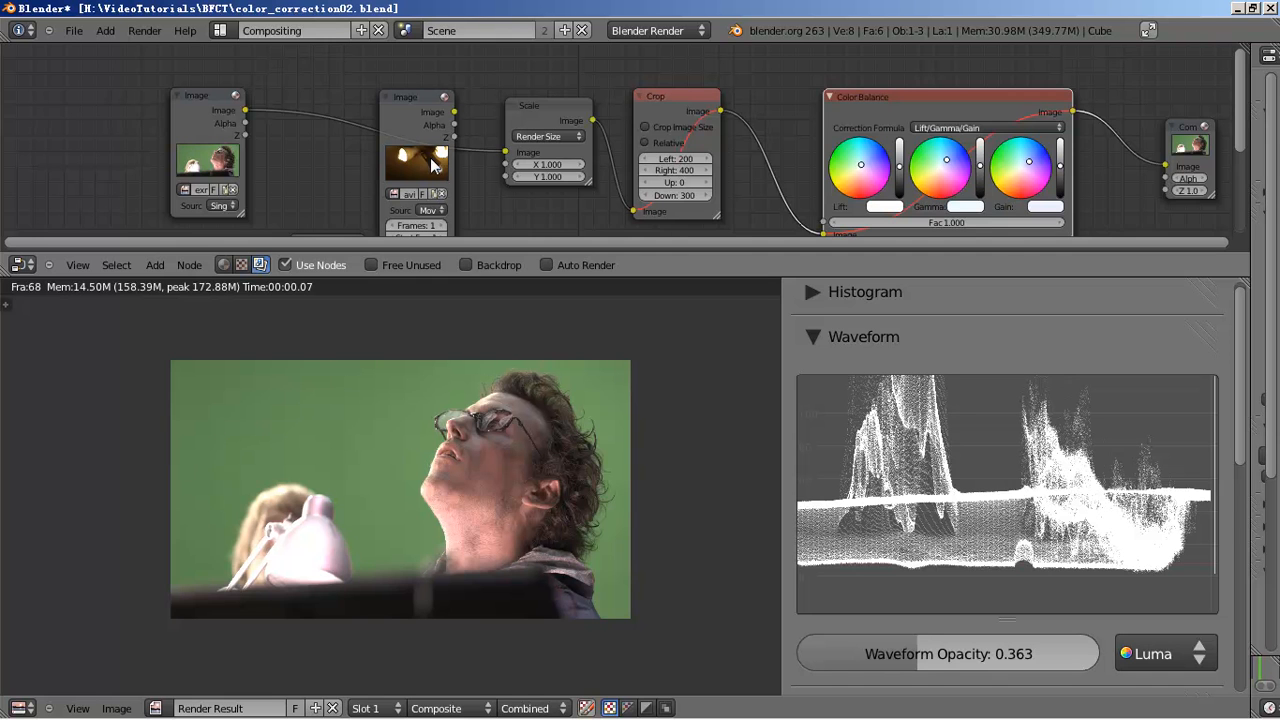
pyautogui.scroll(-3, 450, 160)
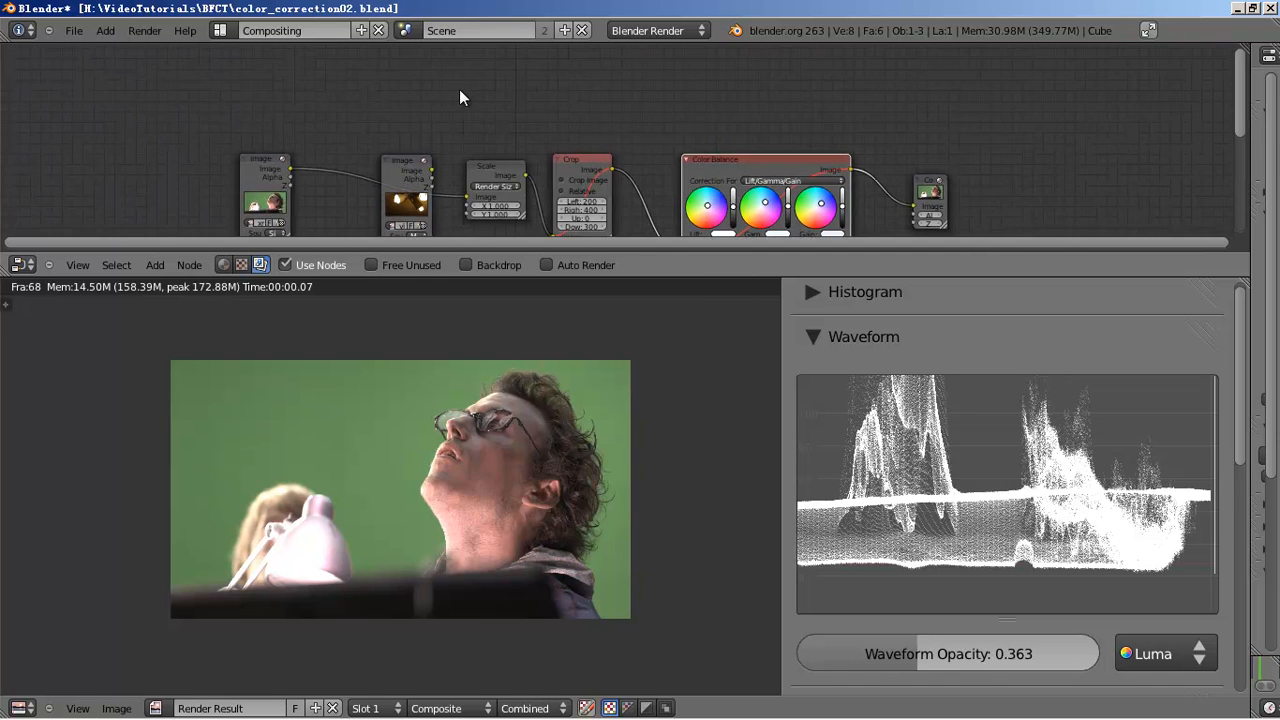
# - Add a new Image input node above the existing node chain
pyautogui.hotkey('shift', 'a')
pyautogui.moveTo(443, 65)
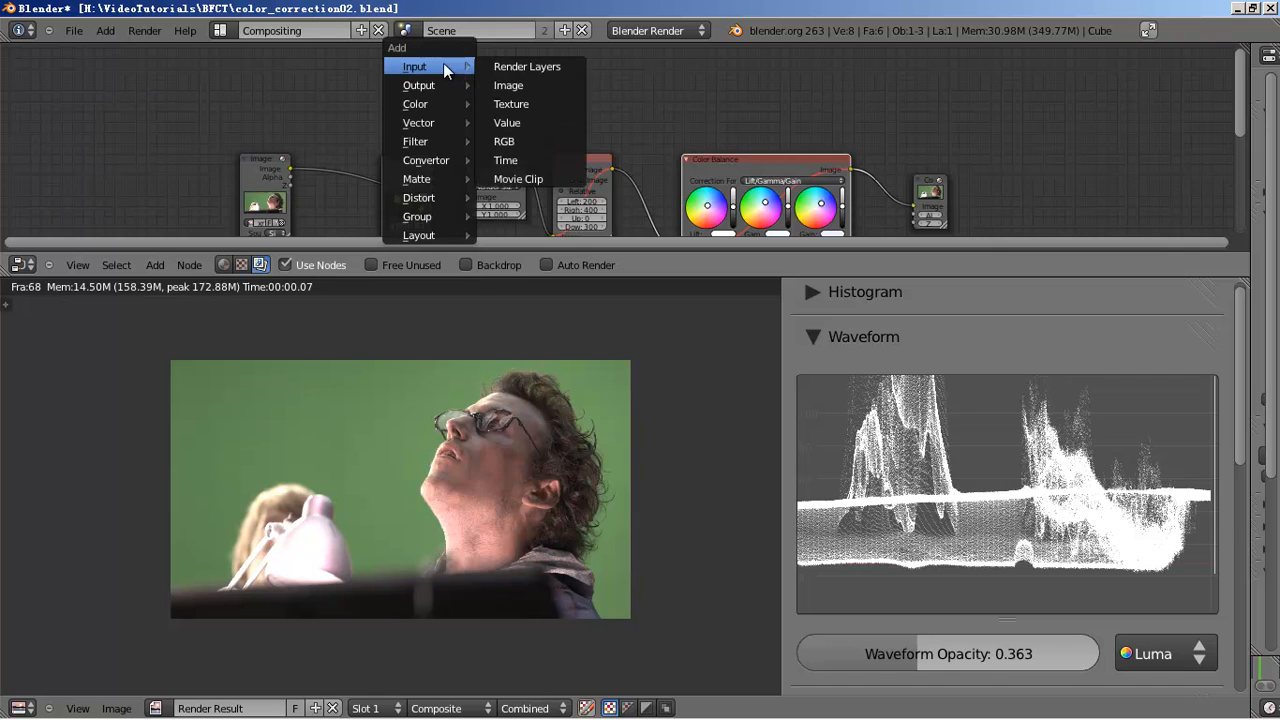
pyautogui.click(515, 86)
pyautogui.click(456, 123)
# - Browse to src/openexr-images-1.5.0/ScanLines and select StillLife.exr
pyautogui.click(456, 124)
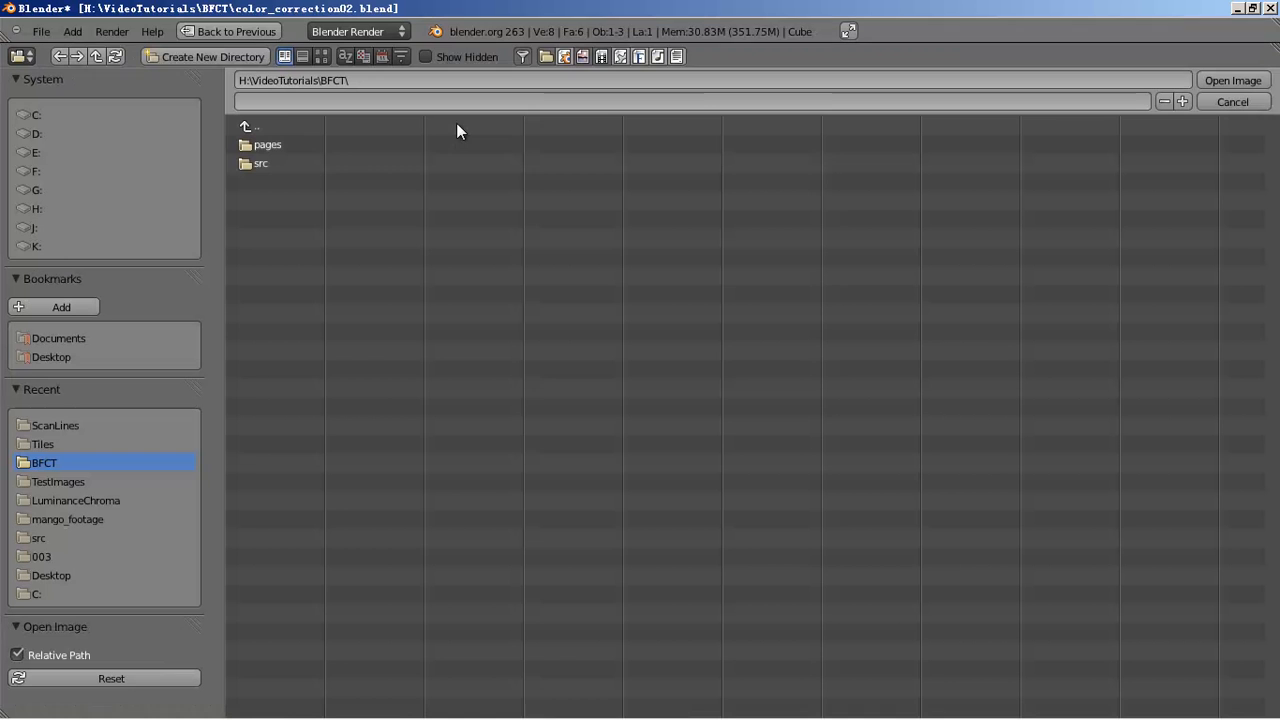
pyautogui.click(290, 145)
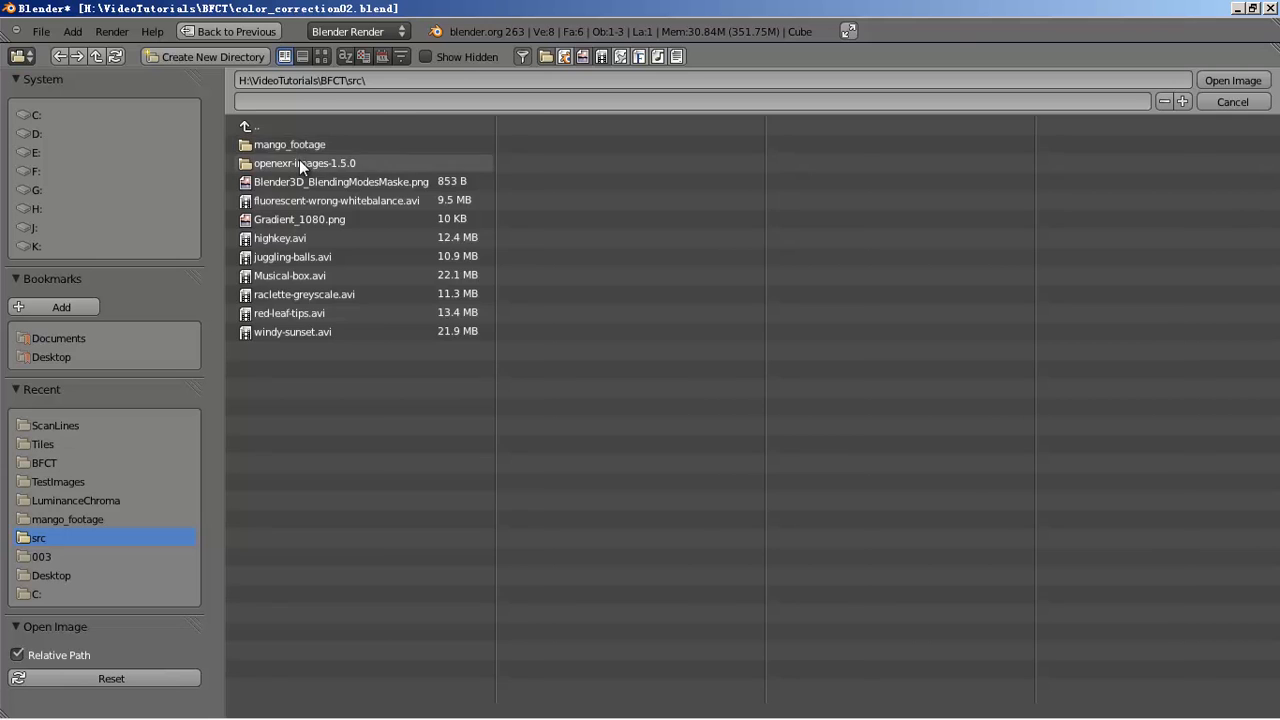
pyautogui.click(299, 162)
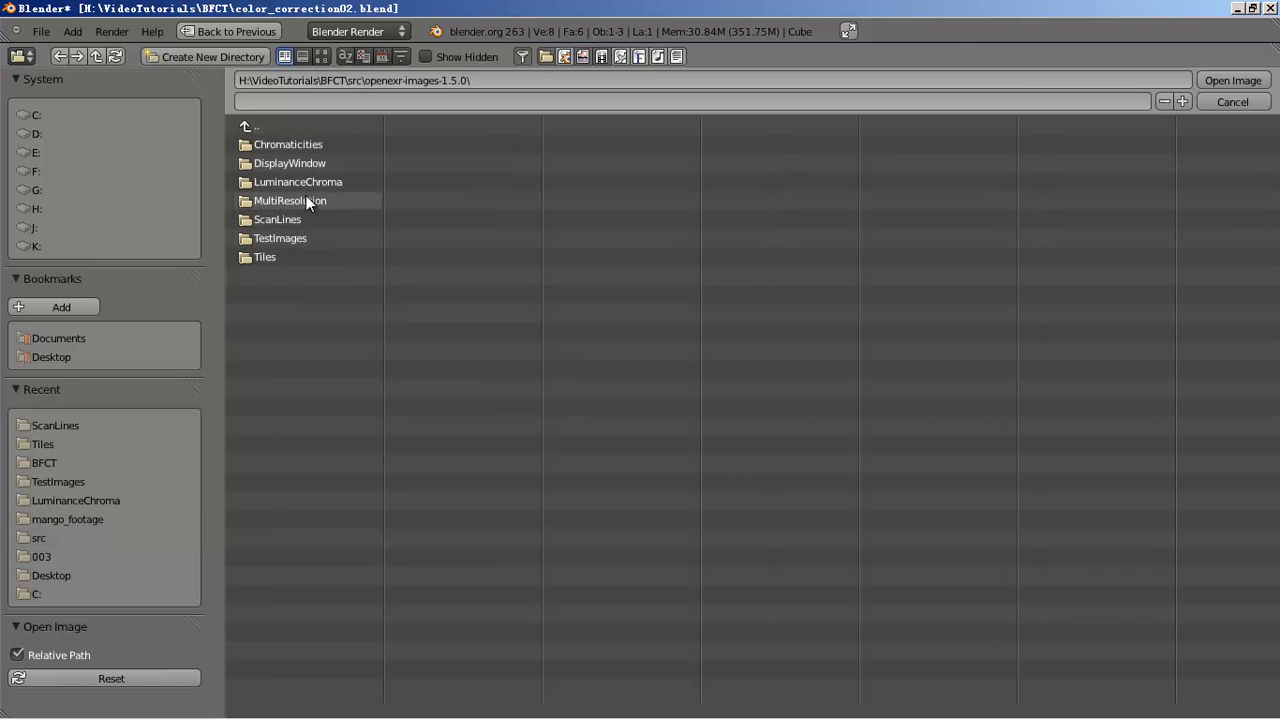
pyautogui.click(306, 182)
pyautogui.click(322, 56)
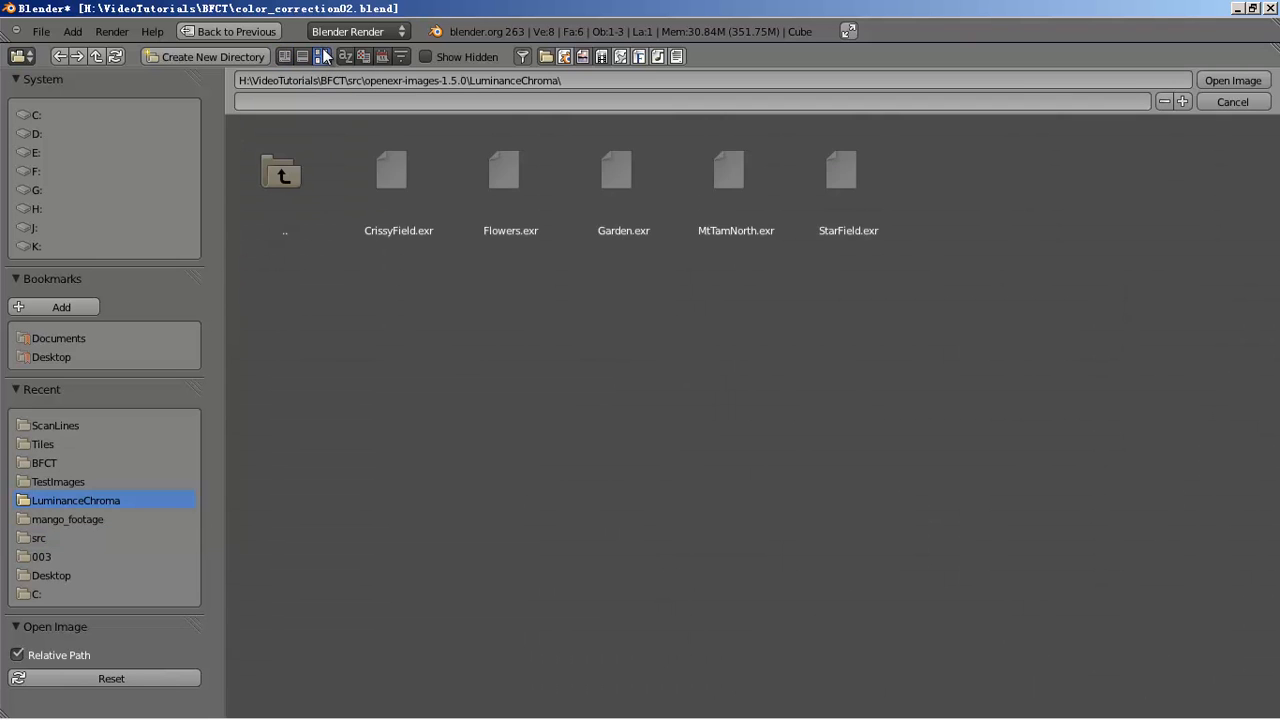
pyautogui.click(288, 180)
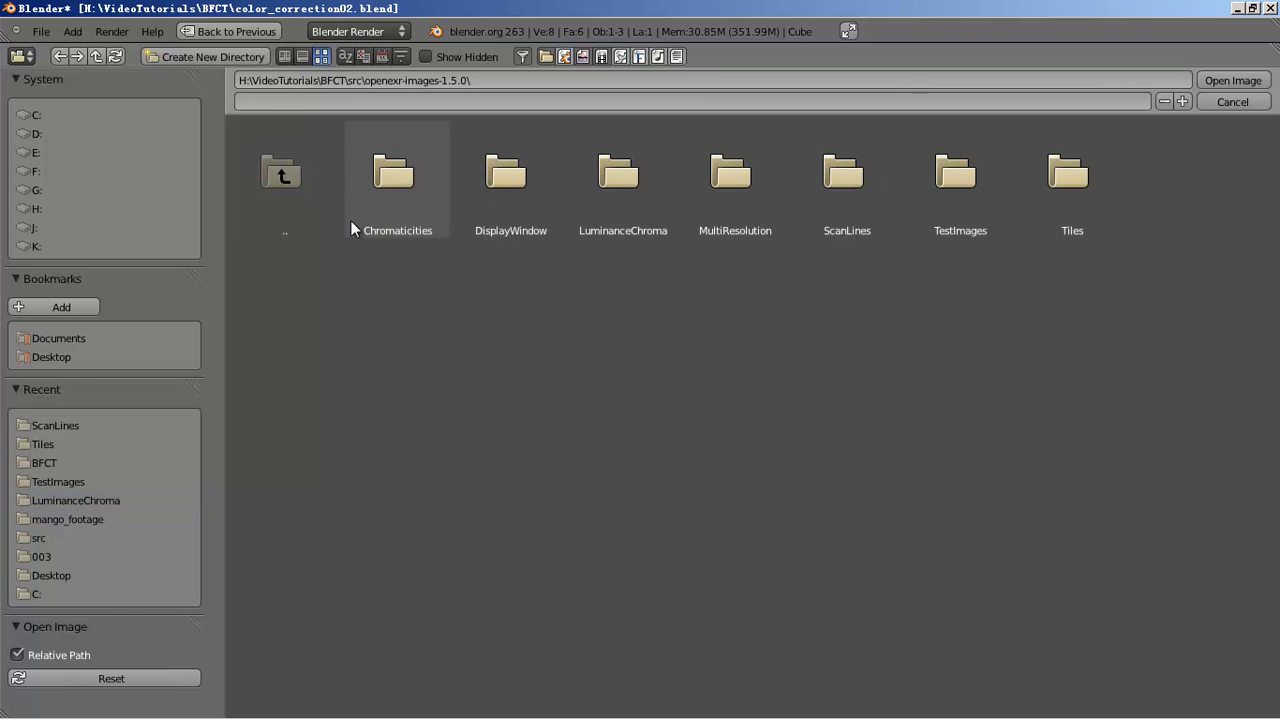
pyautogui.click(838, 196)
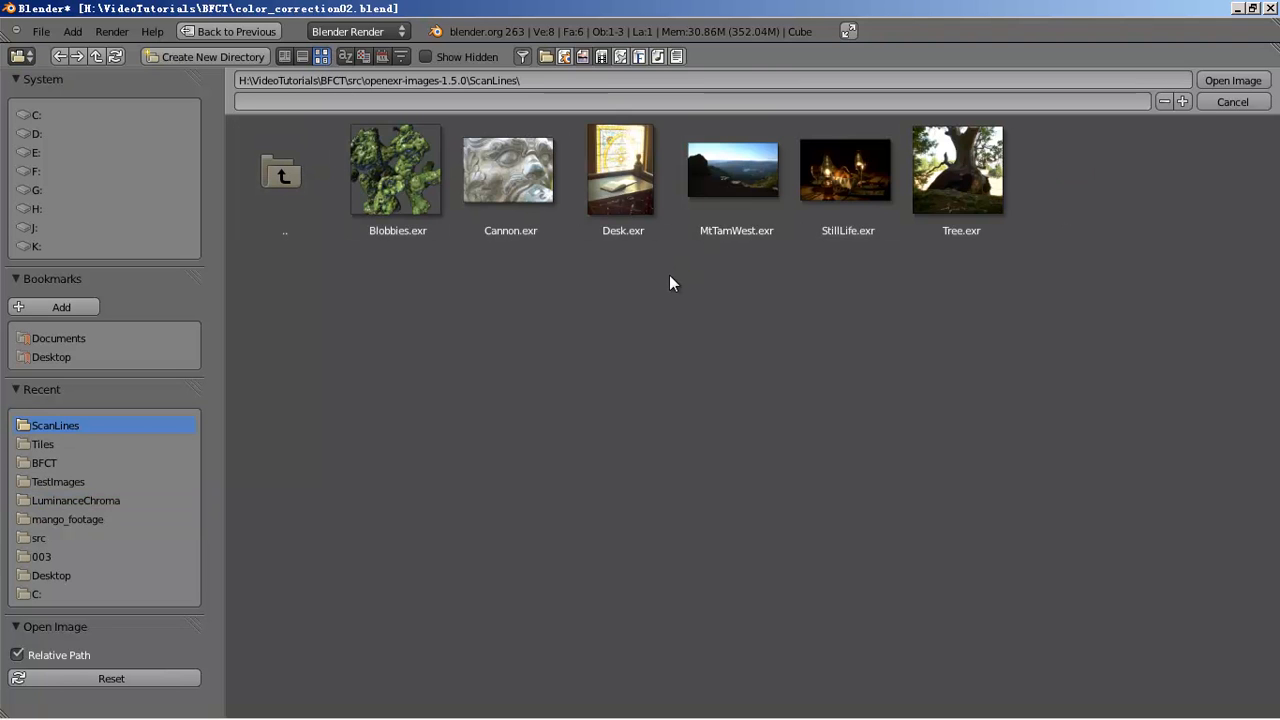
pyautogui.click(834, 184)
# - Load StillLife.exr and link its Image output directly to the Composite input
pyautogui.doubleClick(834, 182)
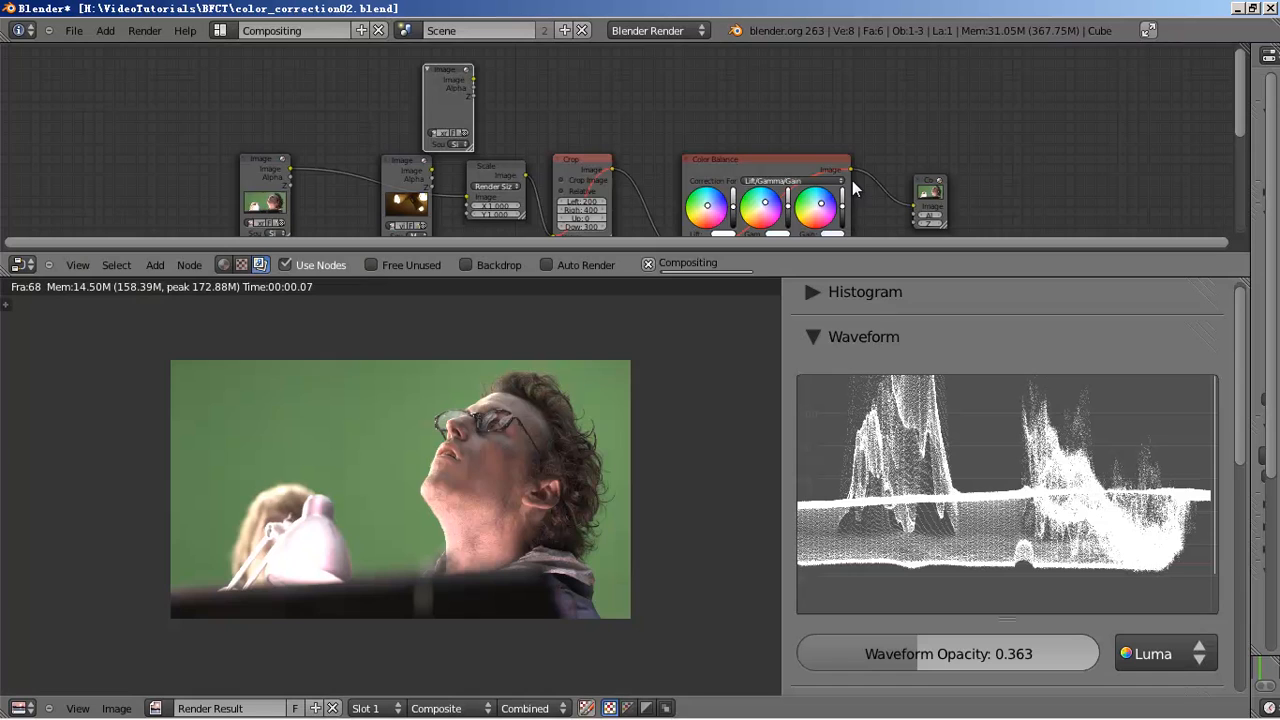
pyautogui.moveTo(427, 70); pyautogui.dragTo(470, 58)
pyautogui.moveTo(925, 176); pyautogui.dragTo(902, 77)
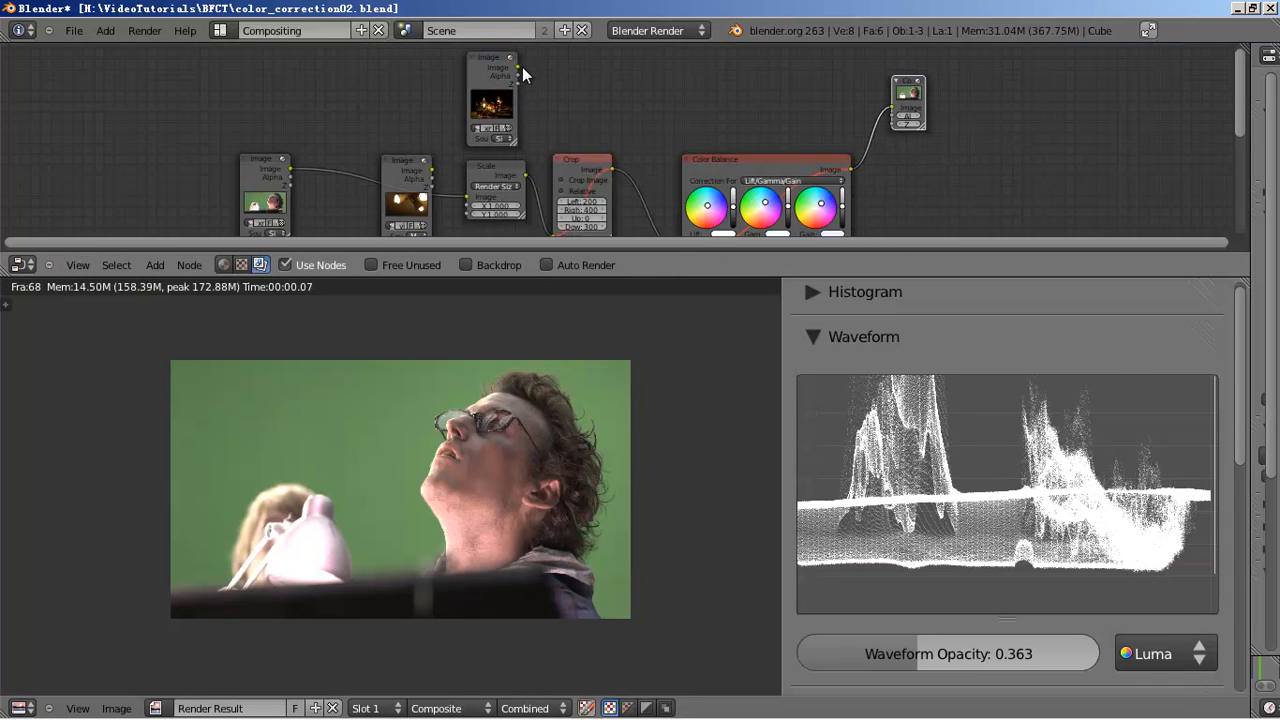
pyautogui.moveTo(518, 67); pyautogui.dragTo(894, 105)
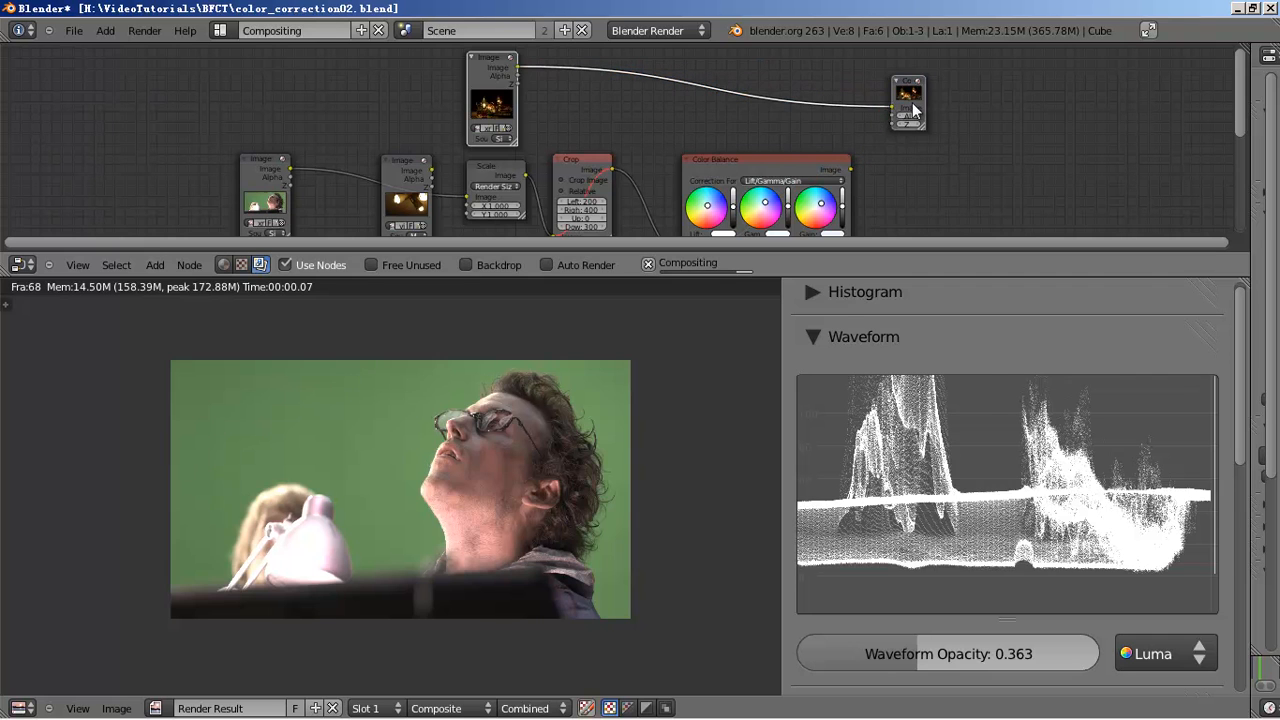
pyautogui.press('g')
pyautogui.click(626, 100)
# - Shorten the waveform scope display so it fits the scopes panel
pyautogui.scroll(2, 620, 160)
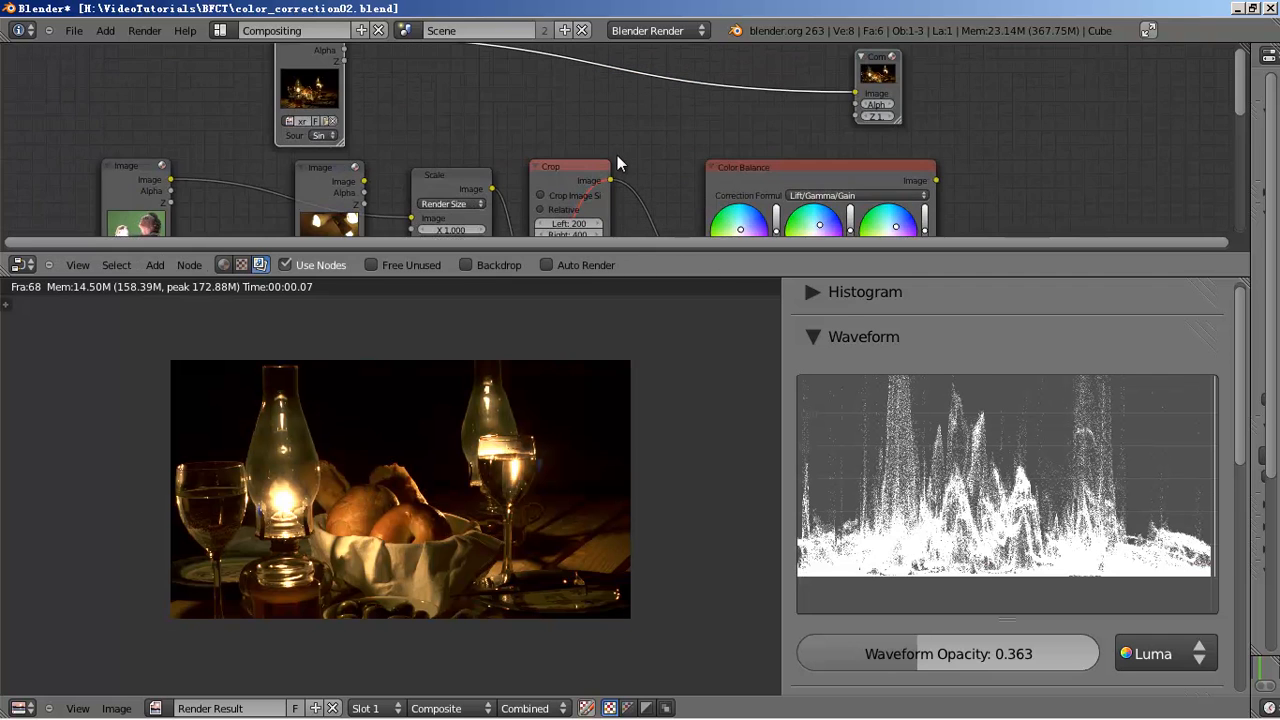
pyautogui.moveTo(620, 160); pyautogui.dragTo(675, 228, button='middle')
pyautogui.moveTo(1025, 427); pyautogui.dragTo(1018, 541)
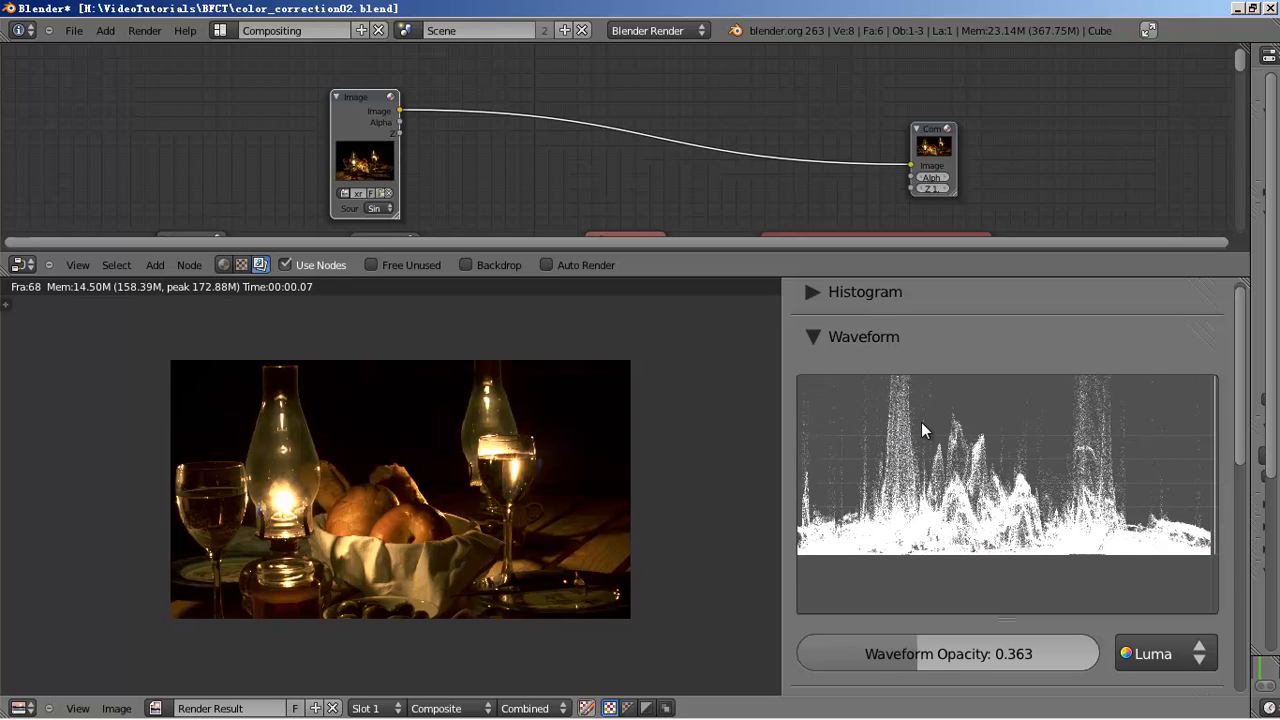
pyautogui.moveTo(911, 400); pyautogui.dragTo(911, 443)
pyautogui.scroll(1, 744, 405)
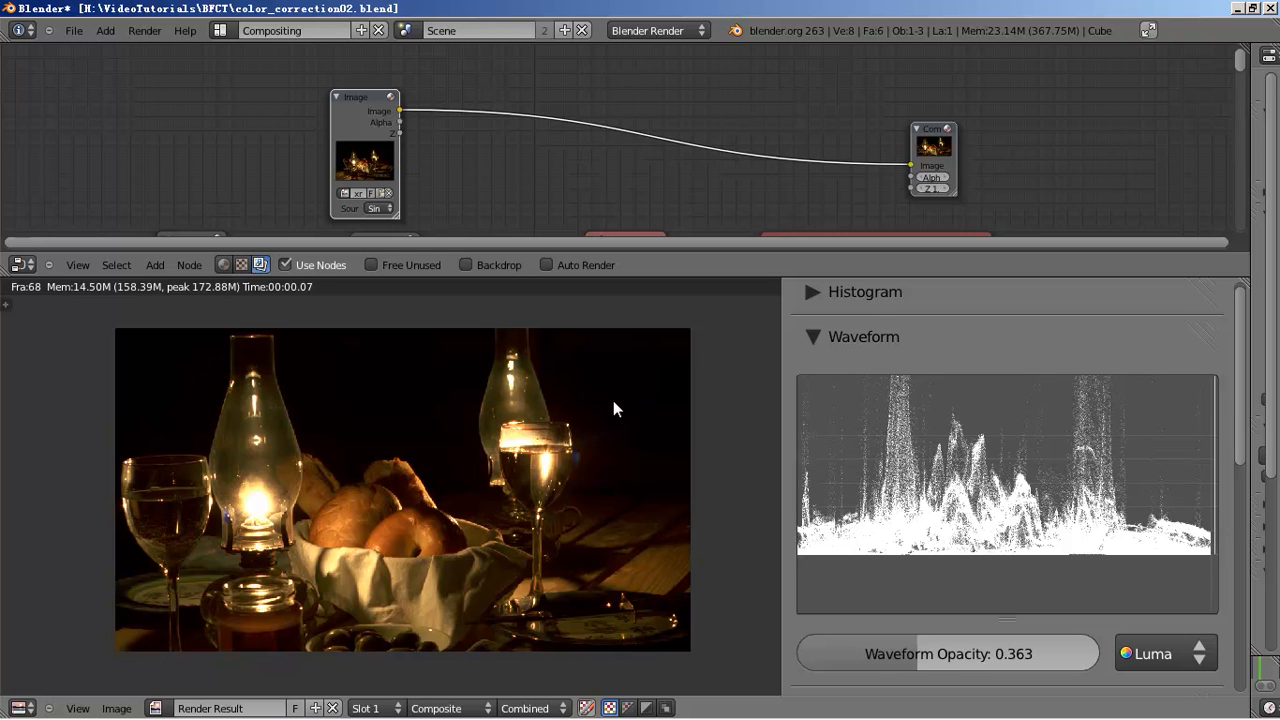
# - Move Composite closer to the StillLife node and re-centre the node view on them
pyautogui.moveTo(916, 151); pyautogui.dragTo(772, 194)
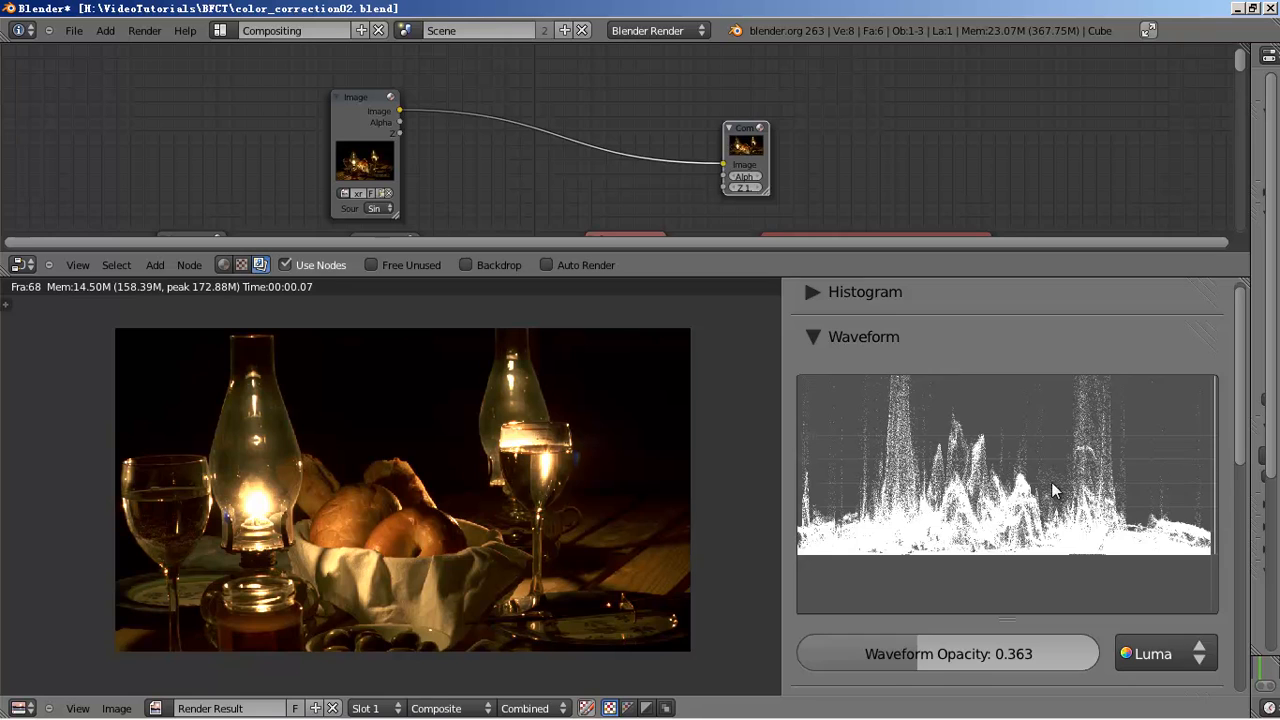
pyautogui.scroll(-4, 1054, 482)
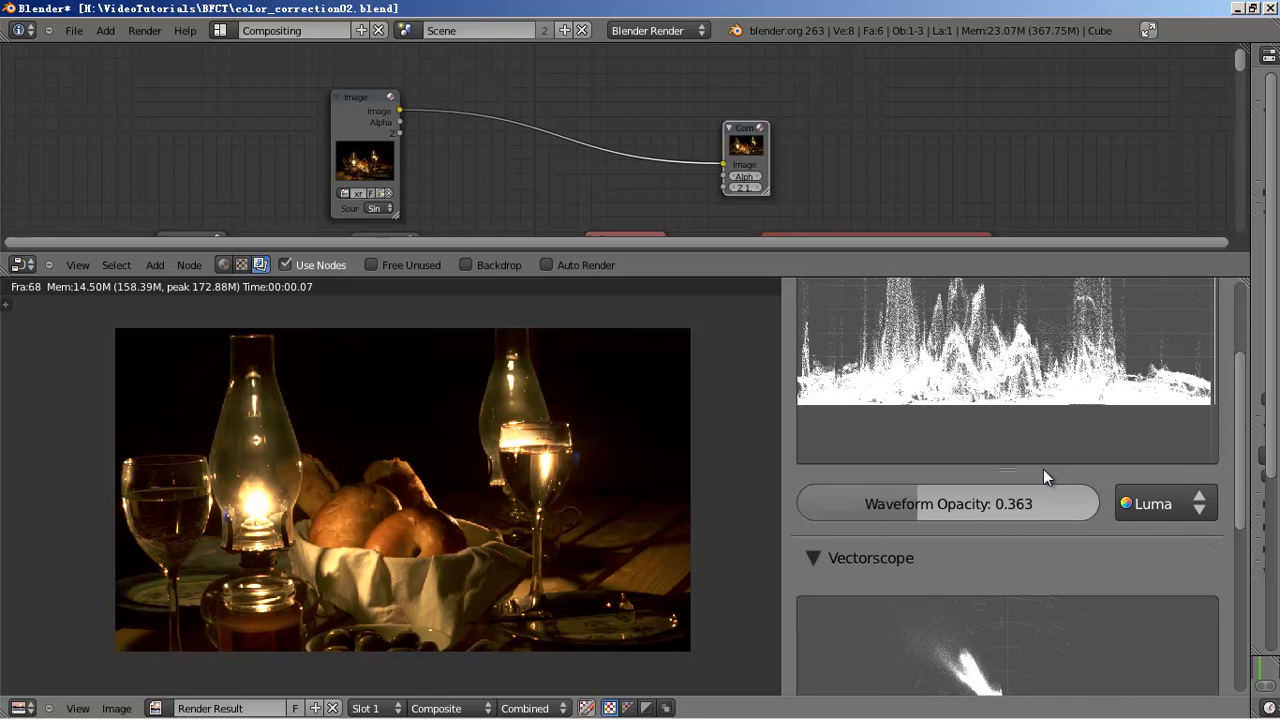
pyautogui.scroll(-4, 1043, 469)
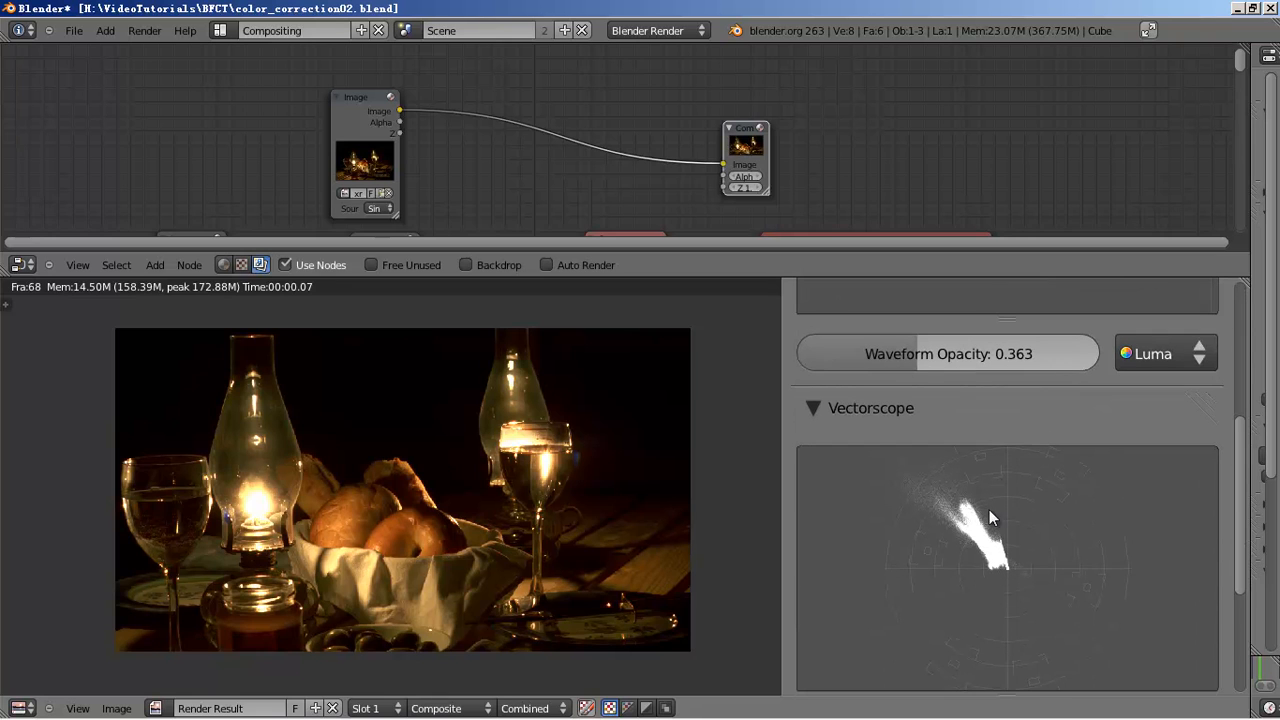
pyautogui.scroll(-2, 989, 509)
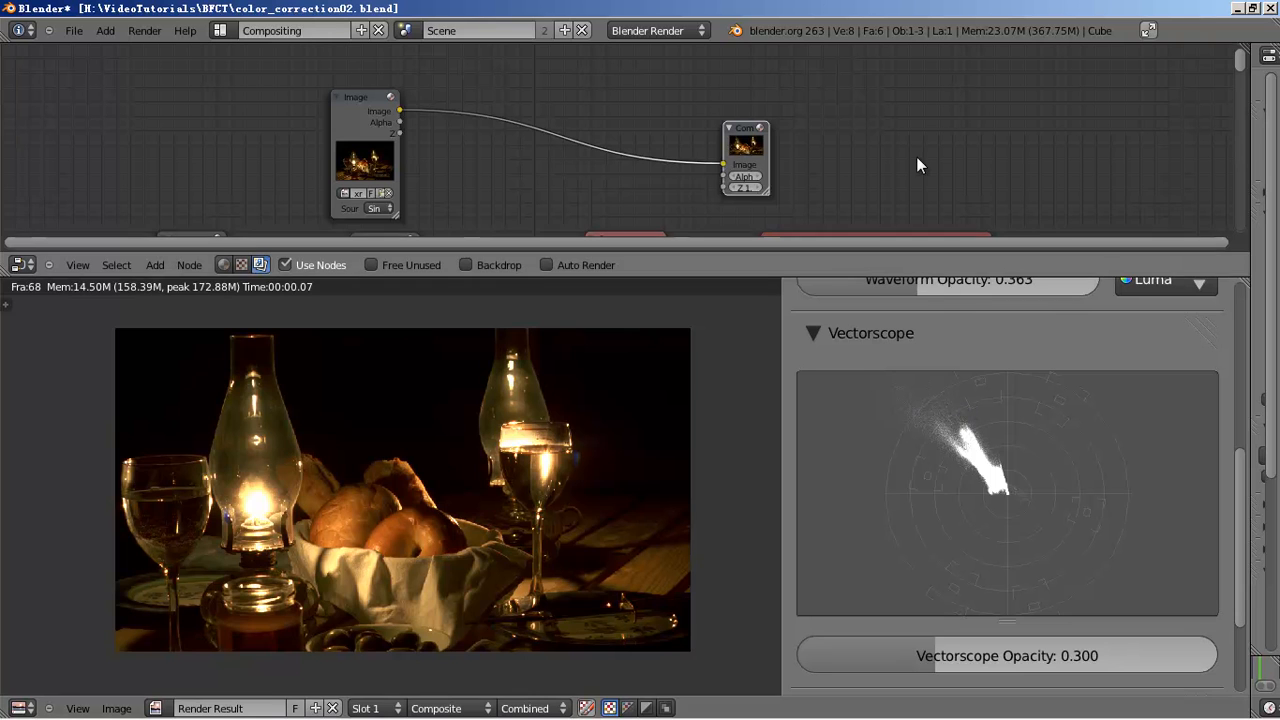
pyautogui.keyDown('shift'); pyautogui.scroll(-4, 923, 91); pyautogui.keyUp('shift')
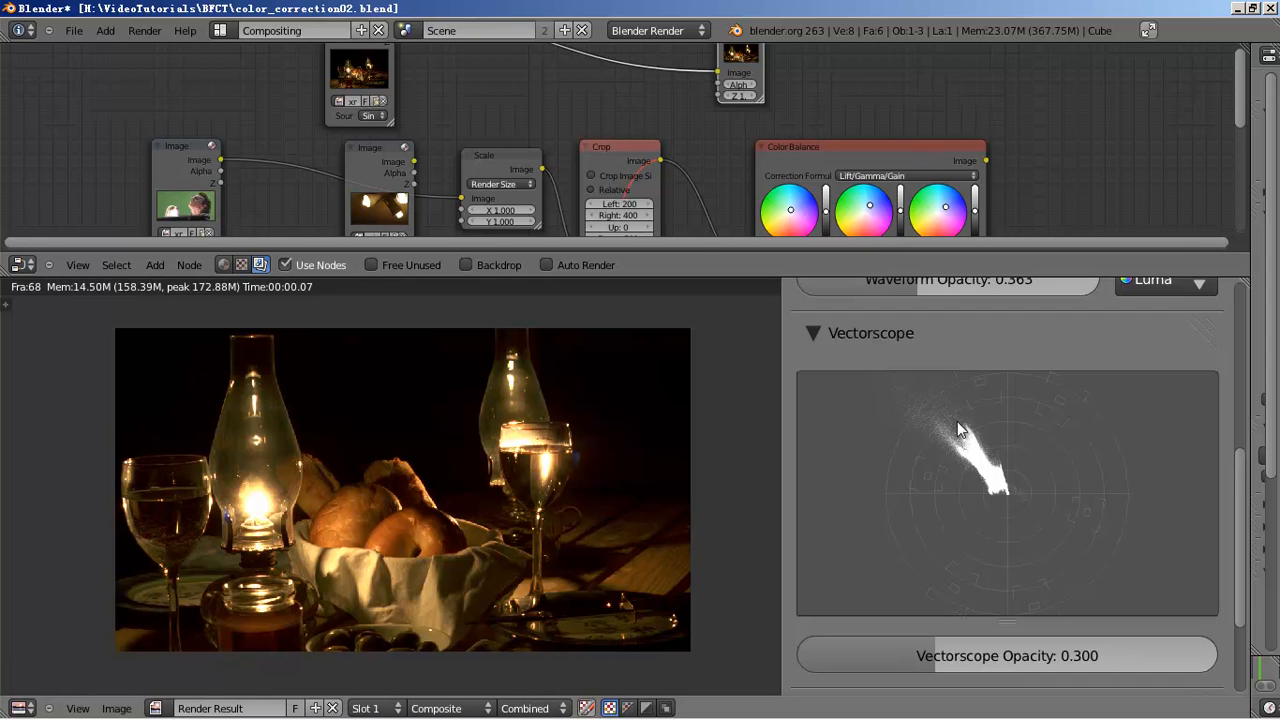
pyautogui.moveTo(858, 131); pyautogui.dragTo(880, 187, button='middle')
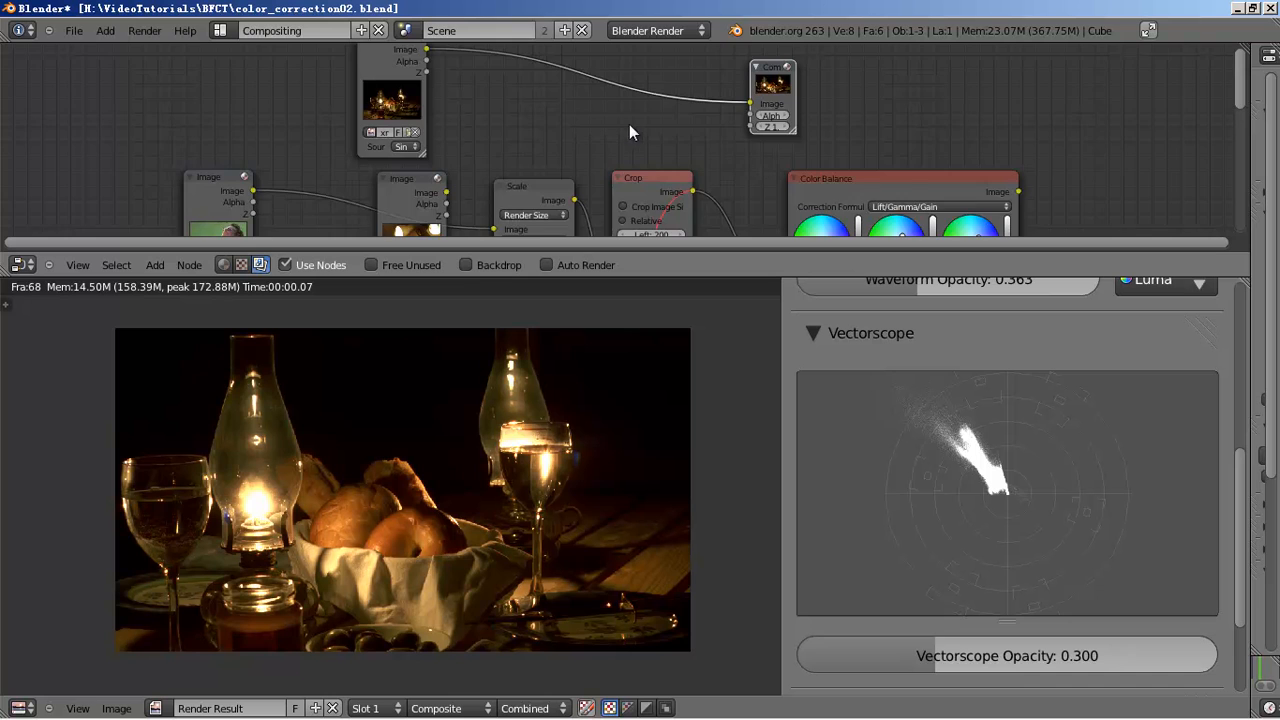
pyautogui.moveTo(622, 121); pyautogui.dragTo(639, 138, button='middle')
pyautogui.scroll(4, 634, 141)
pyautogui.moveTo(533, 119); pyautogui.dragTo(547, 160, button='middle')
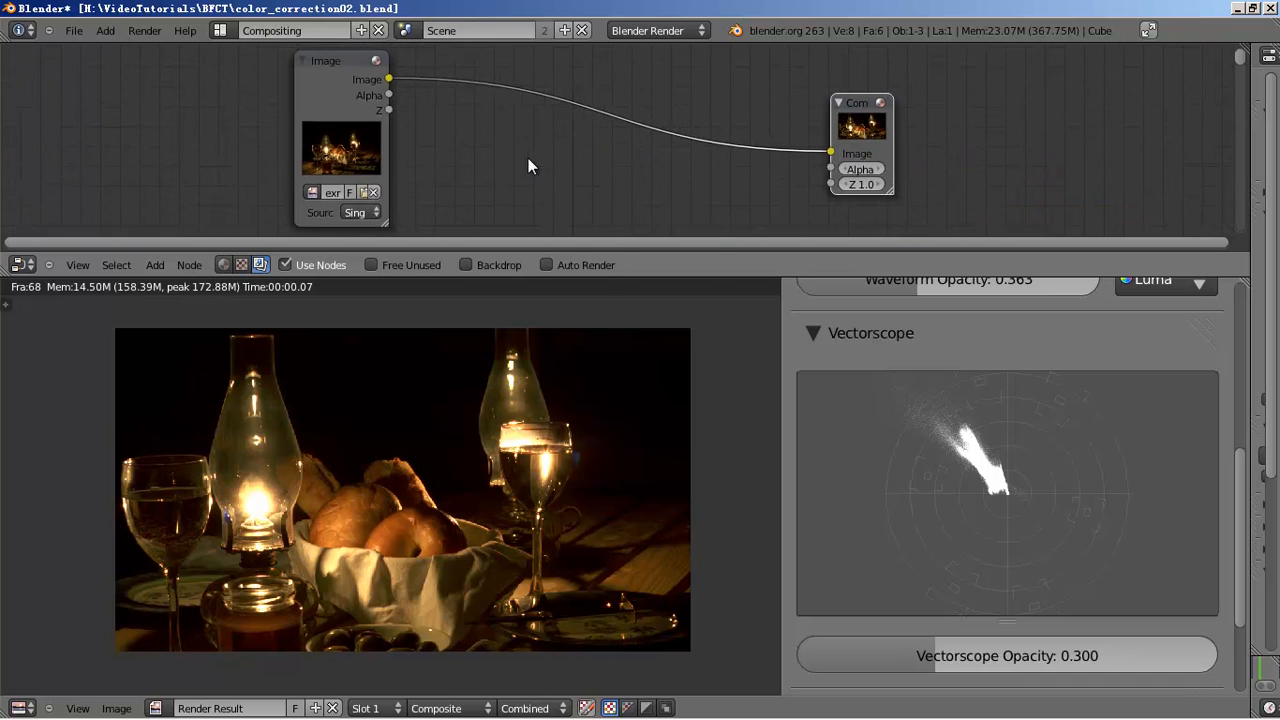
# - Add a Tonemap node and insert it between the StillLife Image and Composite nodes
pyautogui.hotkey('shift', 'a')
pyautogui.moveTo(592, 148)
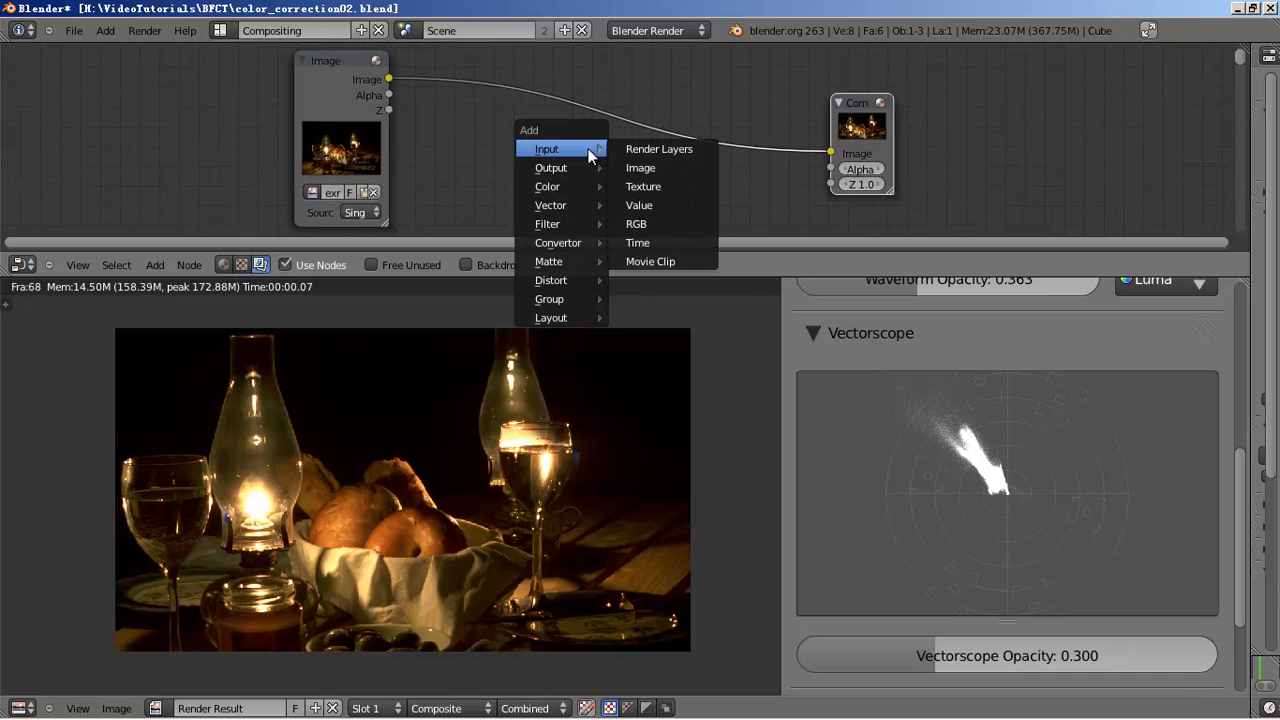
pyautogui.moveTo(579, 186)
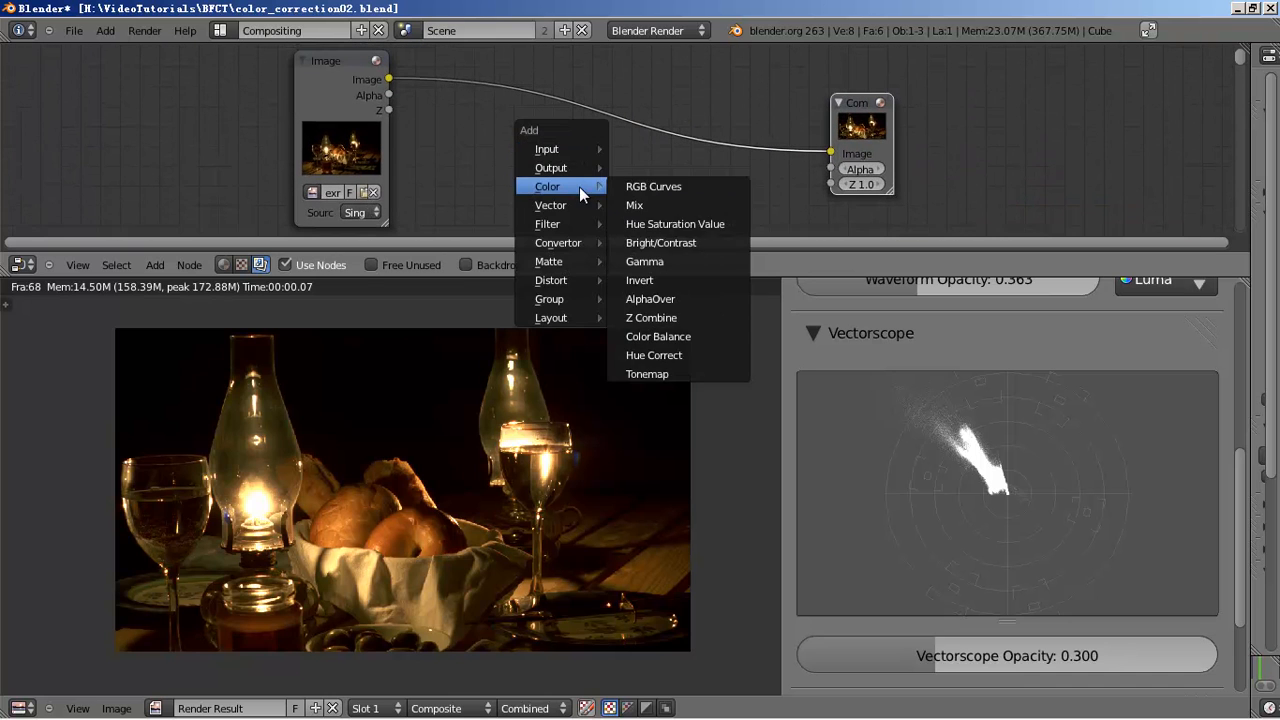
pyautogui.click(666, 372)
pyautogui.moveTo(742, 219); pyautogui.dragTo(760, 143, button='middle')
pyautogui.moveTo(752, 226); pyautogui.dragTo(706, 52)
pyautogui.moveTo(707, 92); pyautogui.dragTo(727, 130, button='middle')
pyautogui.moveTo(723, 128); pyautogui.dragTo(645, 76)
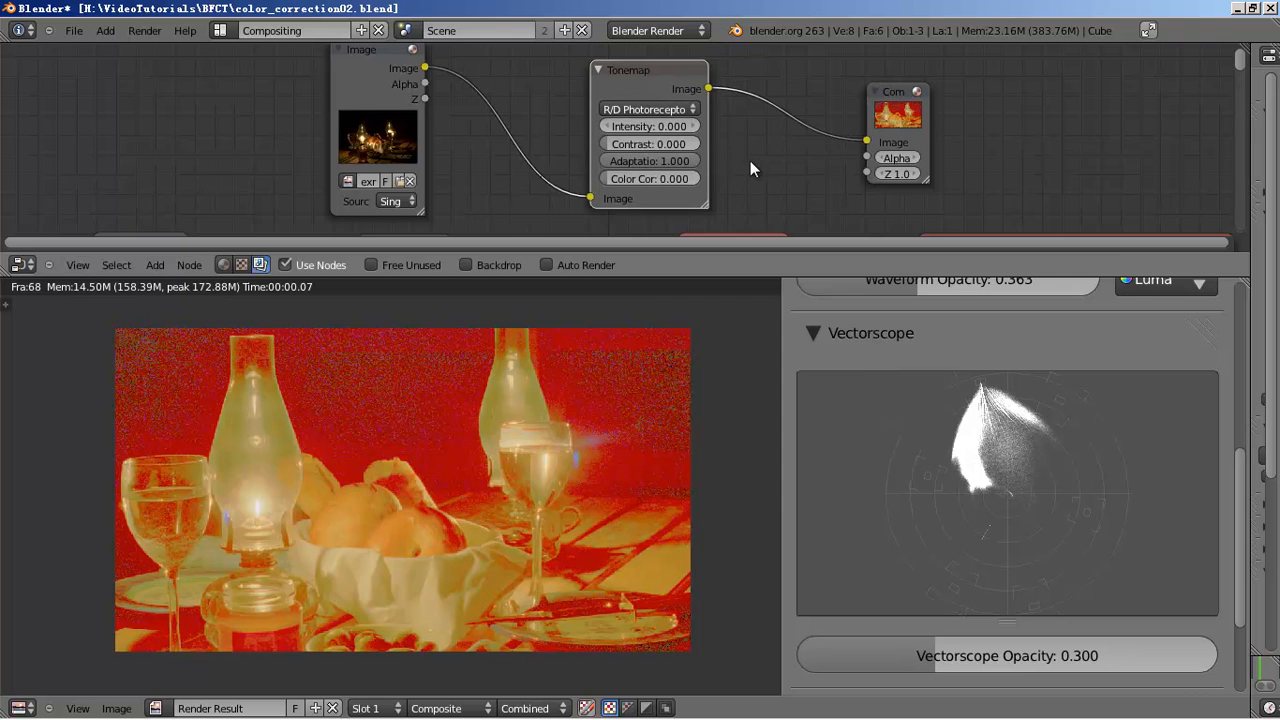
# - Switch the Tonemap method to Rh Simple and resize the scopes to fit
pyautogui.click(648, 101)
pyautogui.click(650, 68)
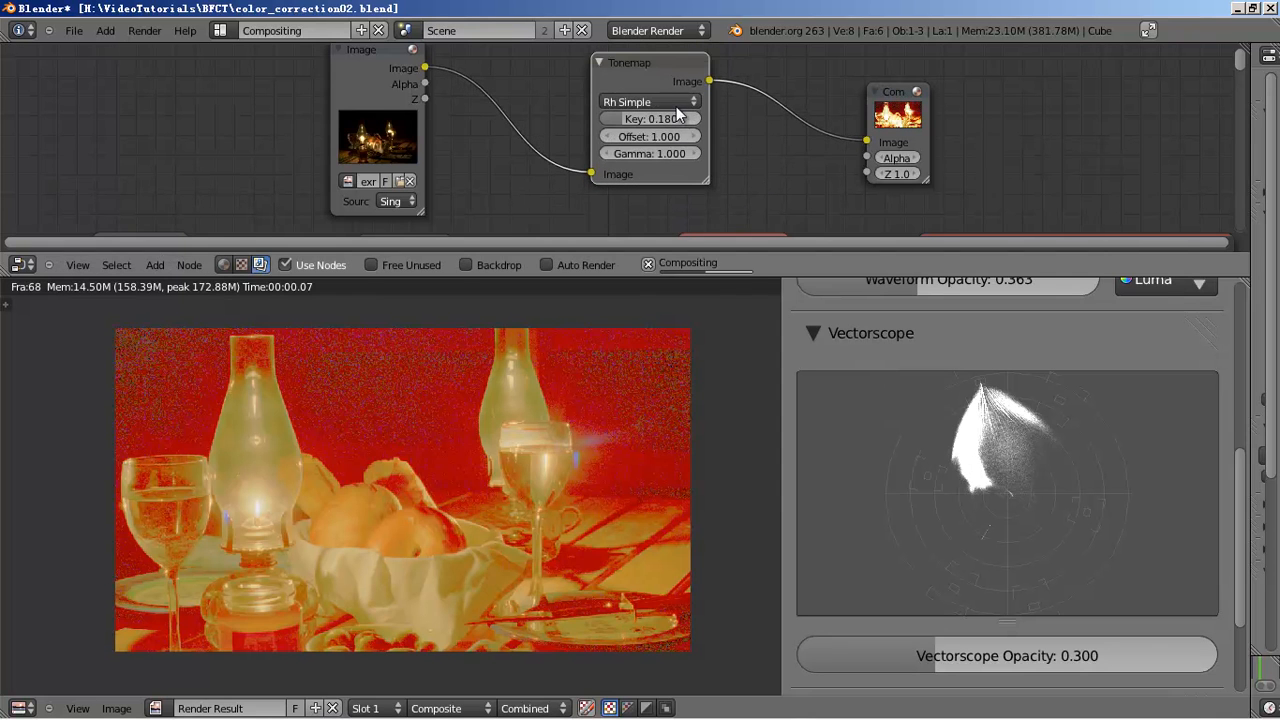
pyautogui.scroll(3, 1028, 490)
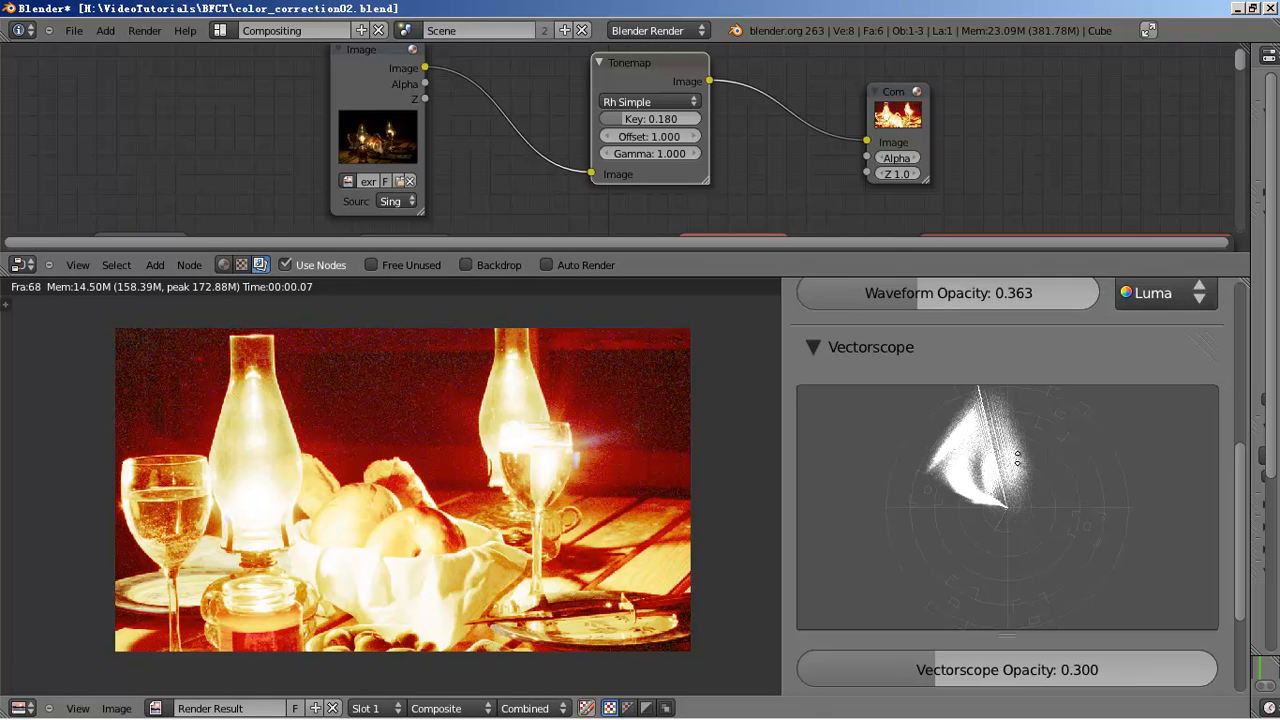
pyautogui.scroll(-5, 1035, 481)
pyautogui.scroll(8, 1037, 478)
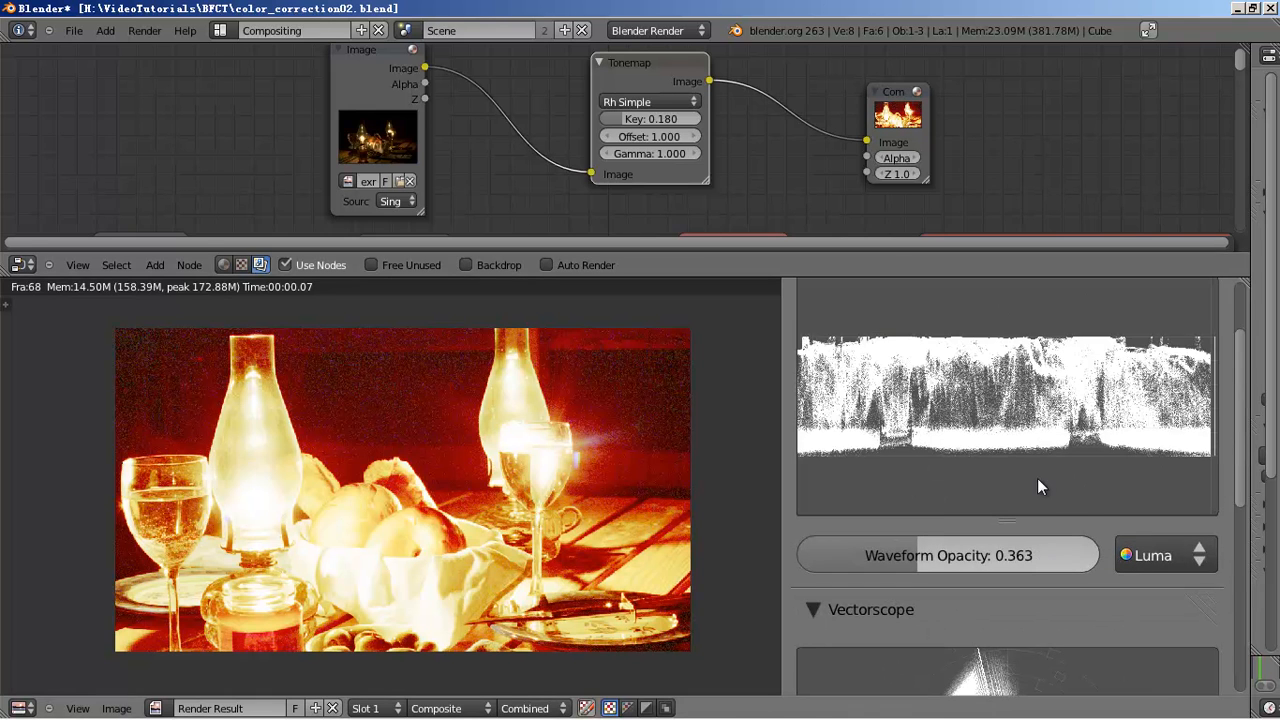
pyautogui.scroll(-1, 1037, 478)
pyautogui.scroll(-1, 1052, 462)
pyautogui.moveTo(1060, 388)
pyautogui.keyDown('ctrl'); pyautogui.mouseDown(button='middle')
pyautogui.moveTo(1060, 424)
pyautogui.moveTo(1065, 403)
pyautogui.mouseUp(button='middle'); pyautogui.keyUp('ctrl')
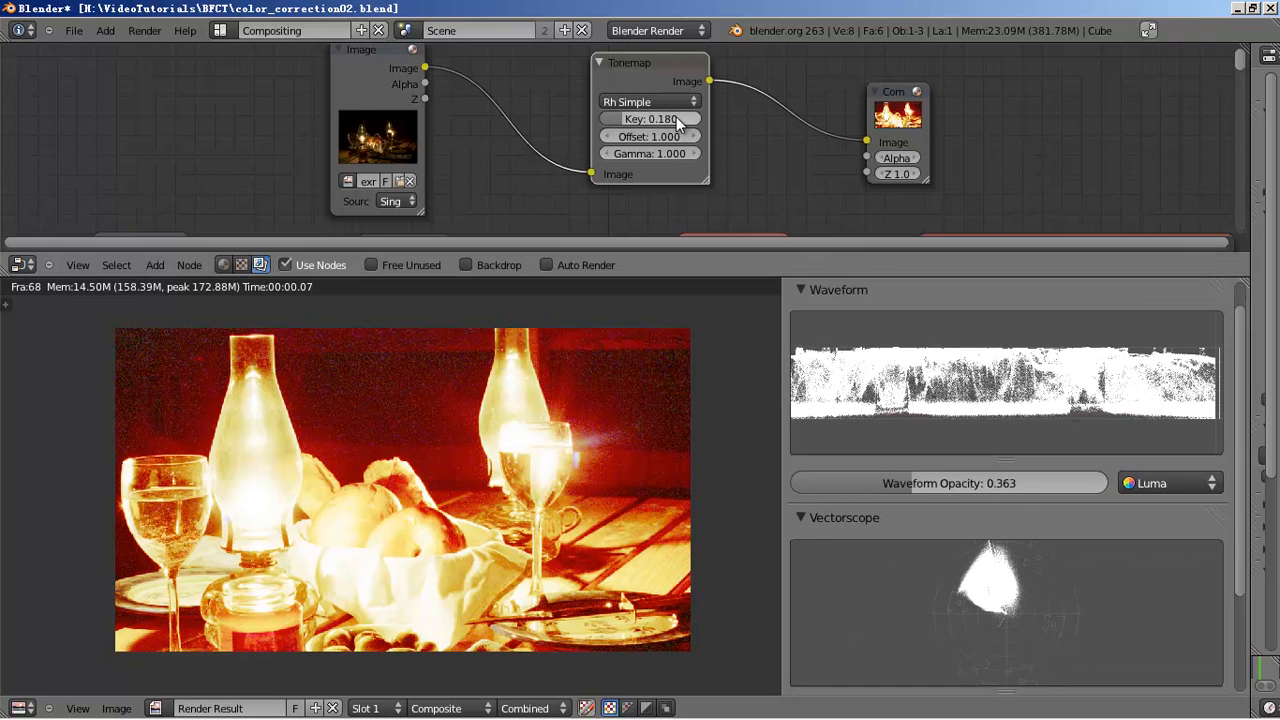
# - Open the Tonemap Gamma field, leaving it at 1.000 for the moment
pyautogui.click(650, 153)
pyautogui.click(672, 193)
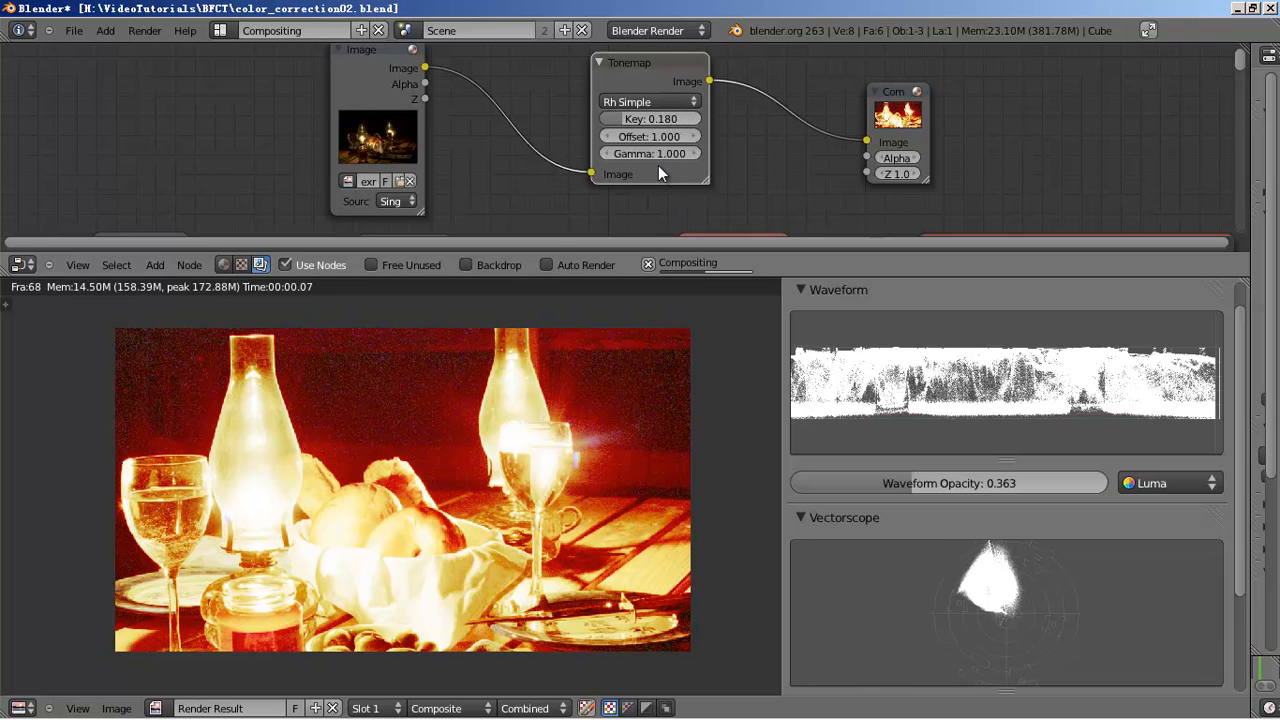
pyautogui.moveTo(765, 124); pyautogui.dragTo(766, 132, button='middle')
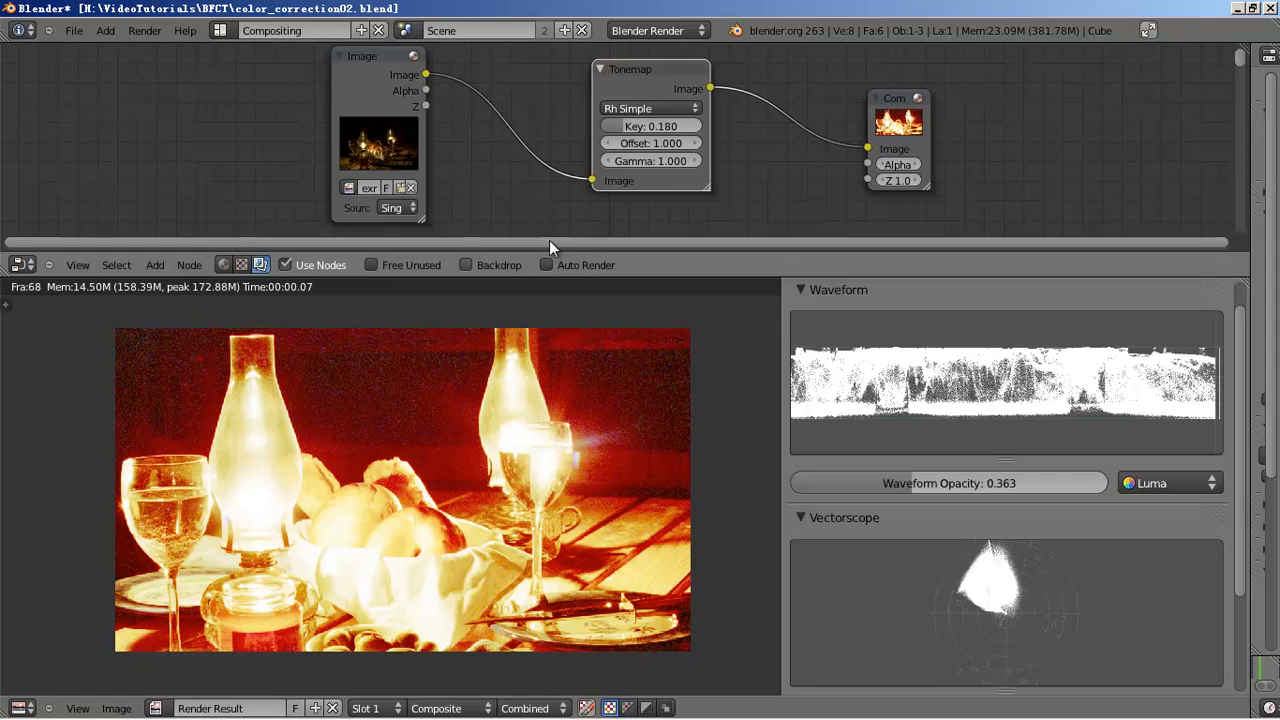
pyautogui.click(658, 161)
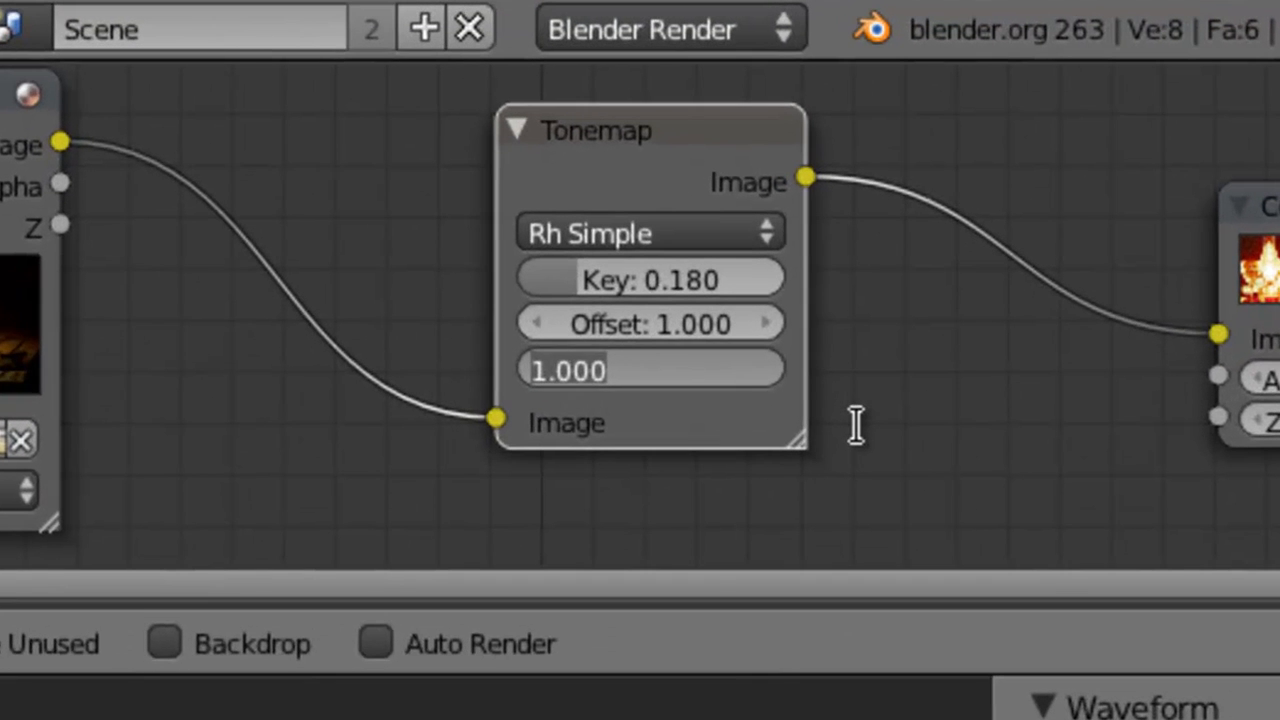
# - Enter 1/2.2 as the Tonemap Gamma so it reads 0.455, then move Composite up-left
pyautogui.write('1/2.2')
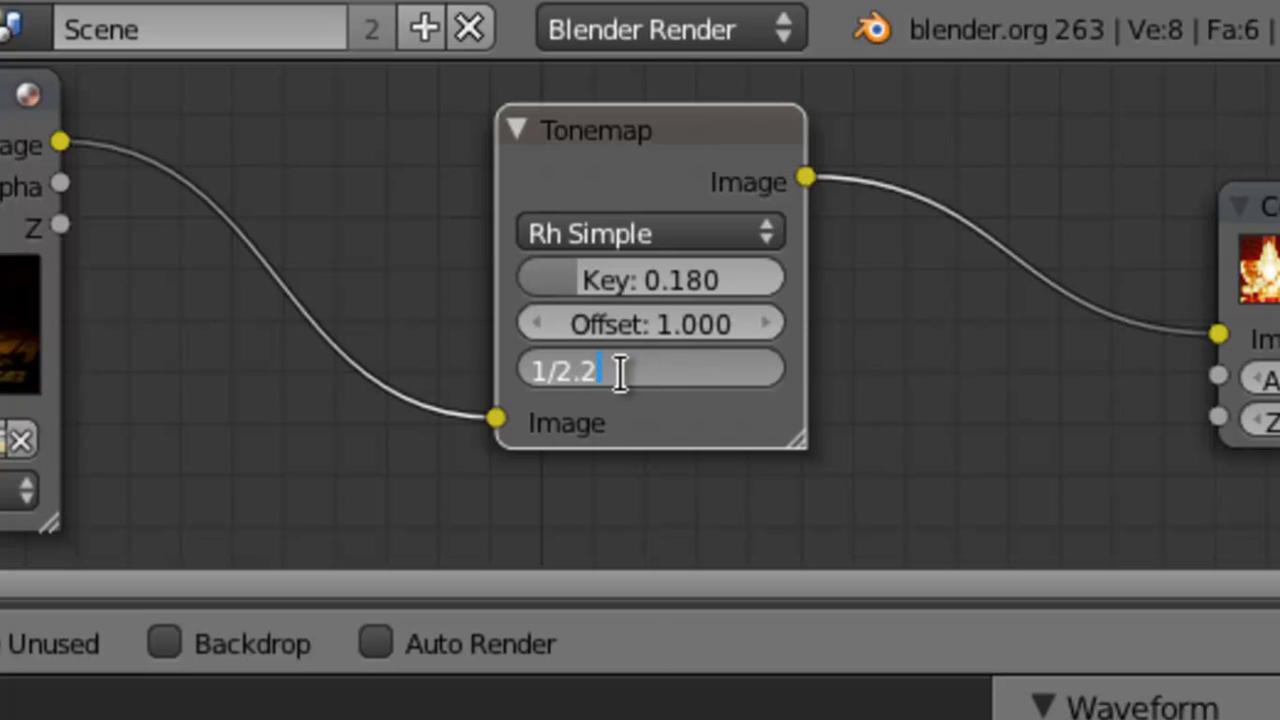
pyautogui.press('Return')
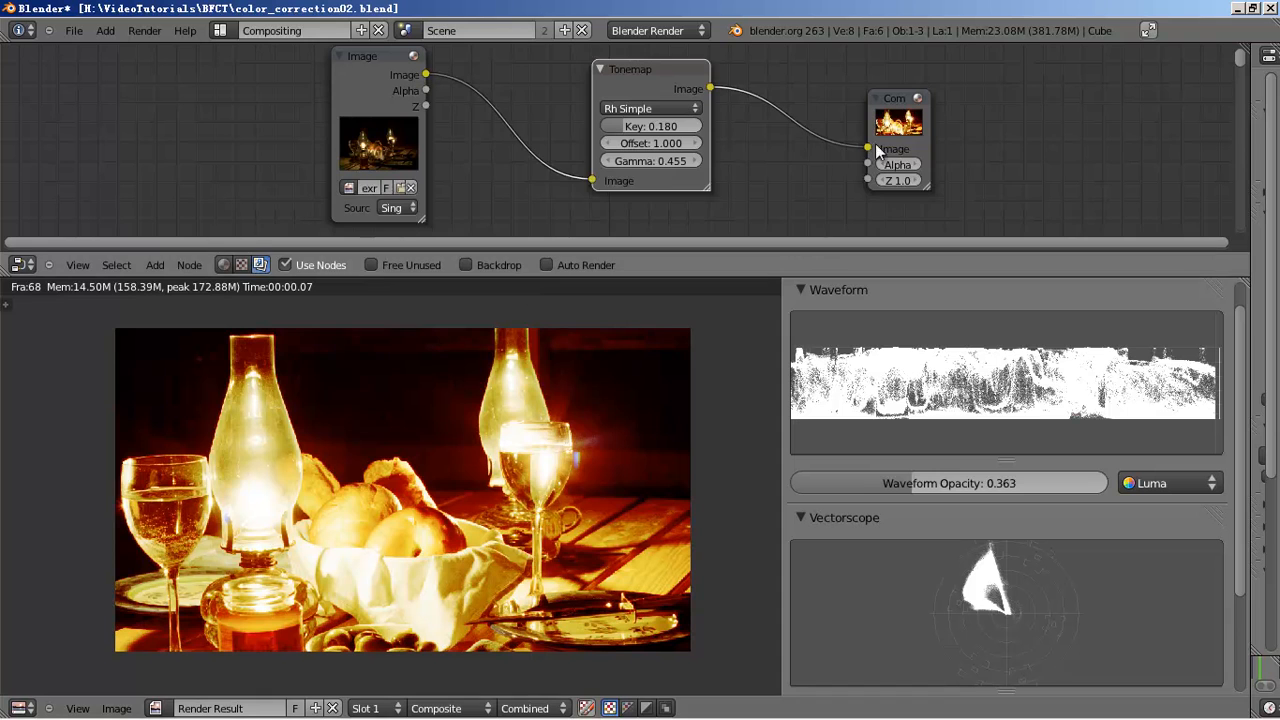
pyautogui.moveTo(875, 143); pyautogui.dragTo(798, 119)
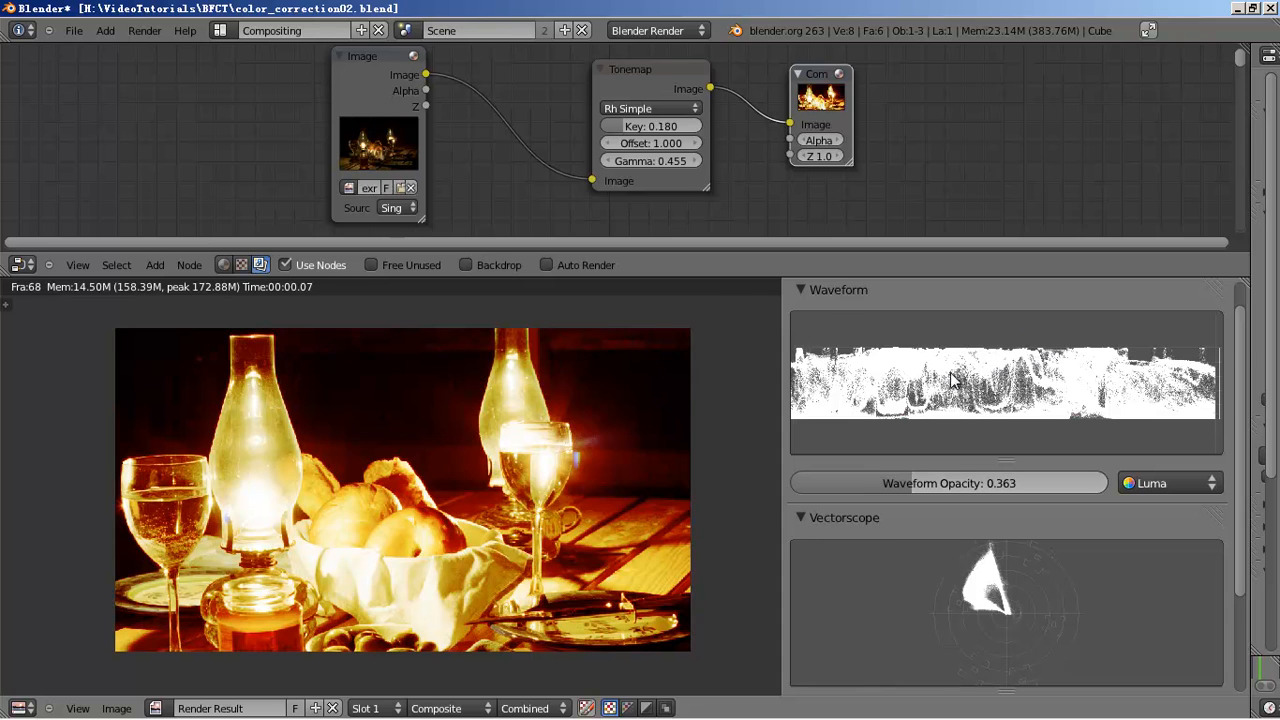
# - Stretch the waveform trace to fill its scope box, then shrink it slightly vertically
pyautogui.scroll(1, 960, 368)
pyautogui.scroll(-1, 1005, 445)
pyautogui.moveTo(1005, 442); pyautogui.dragTo(970, 404)
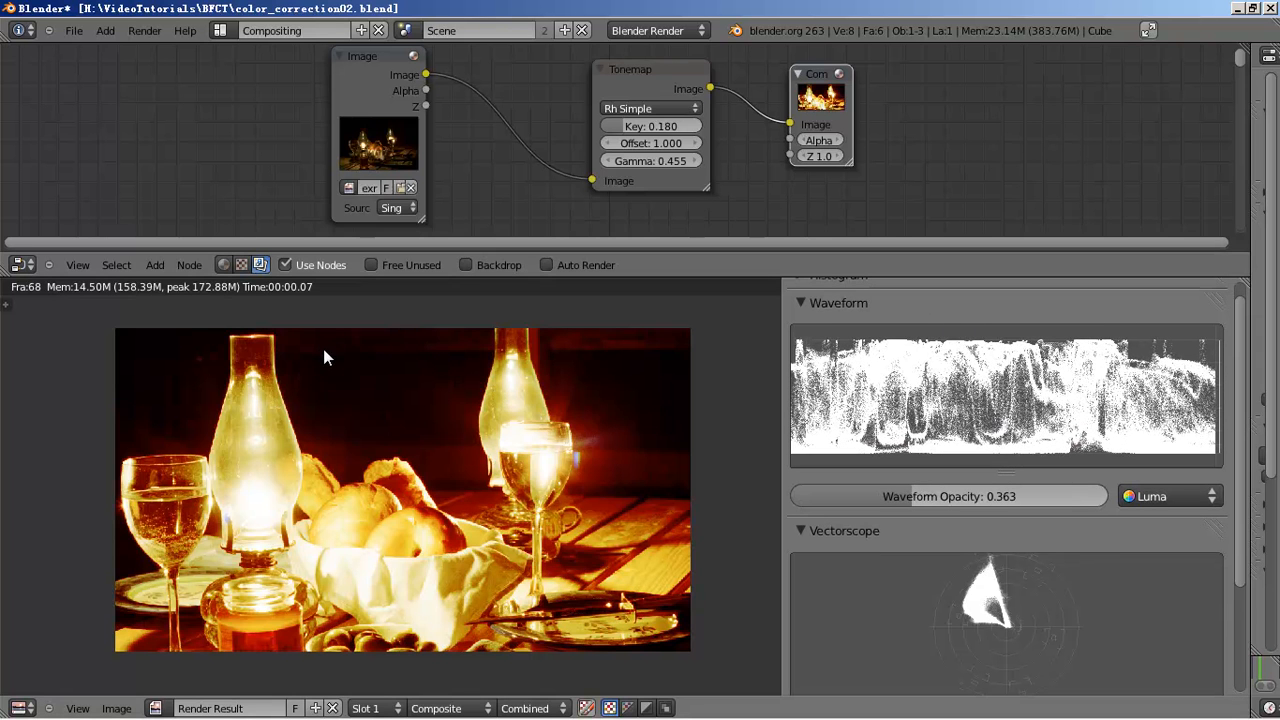
pyautogui.moveTo(920, 350); pyautogui.dragTo(921, 355)
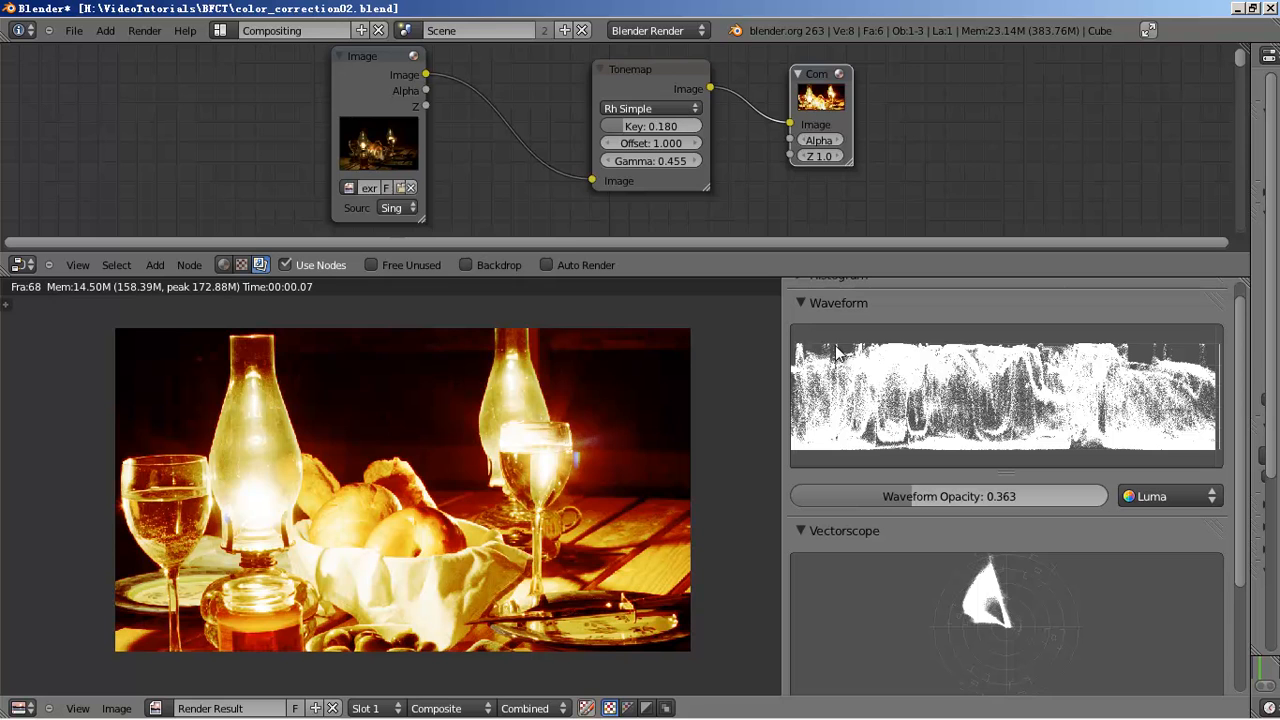
# - Mute the Tonemap node to show the original EXR, and spread the Tonemap and Composite nodes apart
pyautogui.click(629, 80)
pyautogui.press('m')
pyautogui.press('m')
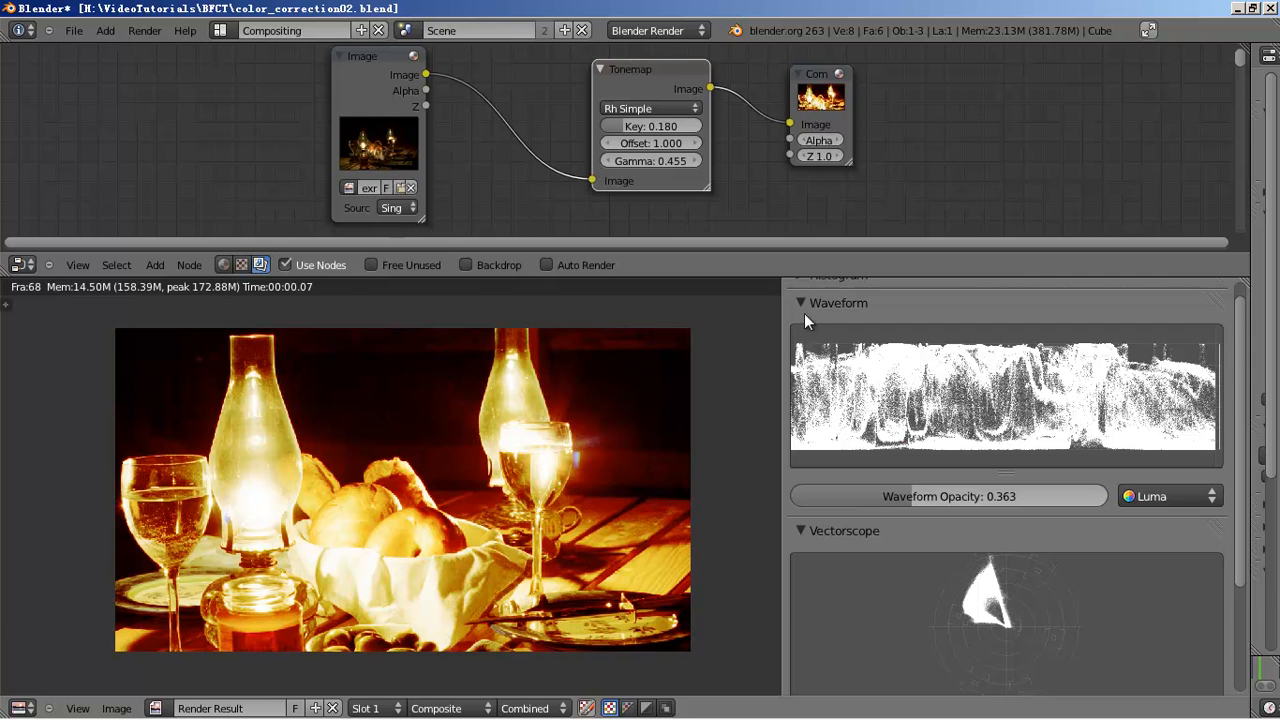
pyautogui.moveTo(604, 79); pyautogui.dragTo(545, 79)
pyautogui.moveTo(832, 98); pyautogui.dragTo(918, 135)
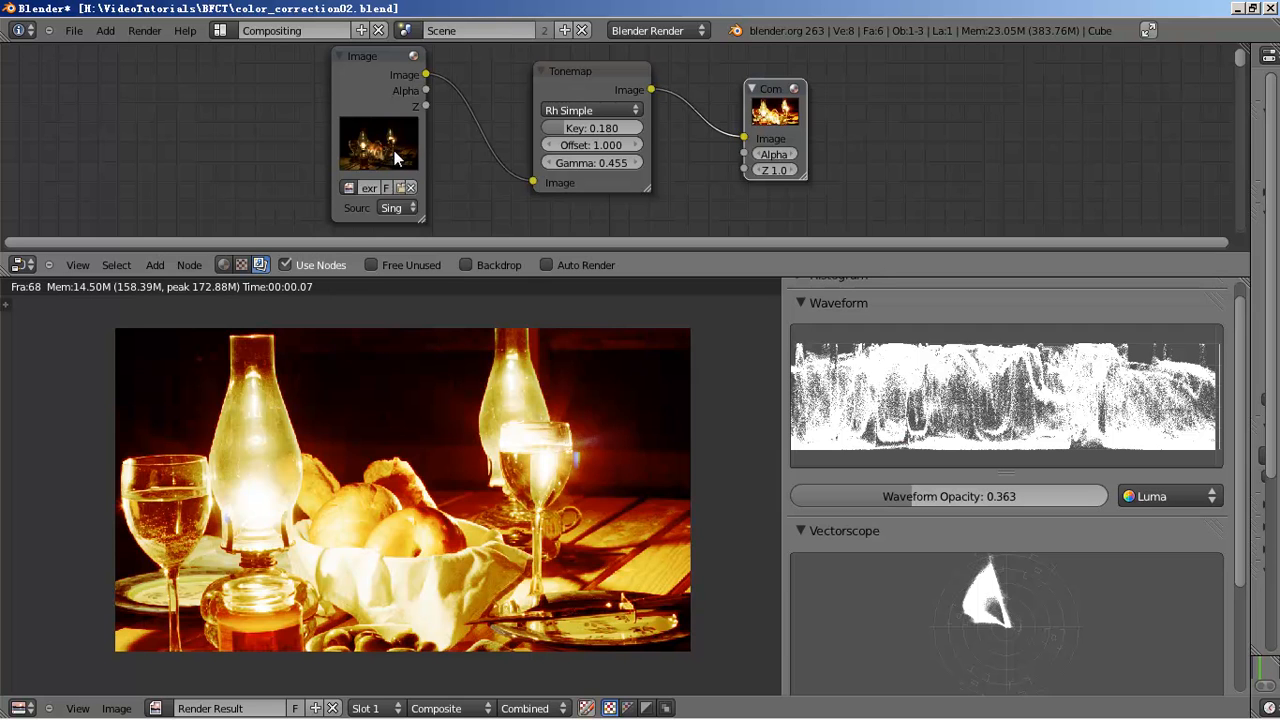
pyautogui.moveTo(792, 120); pyautogui.dragTo(915, 122)
pyautogui.click(613, 84)
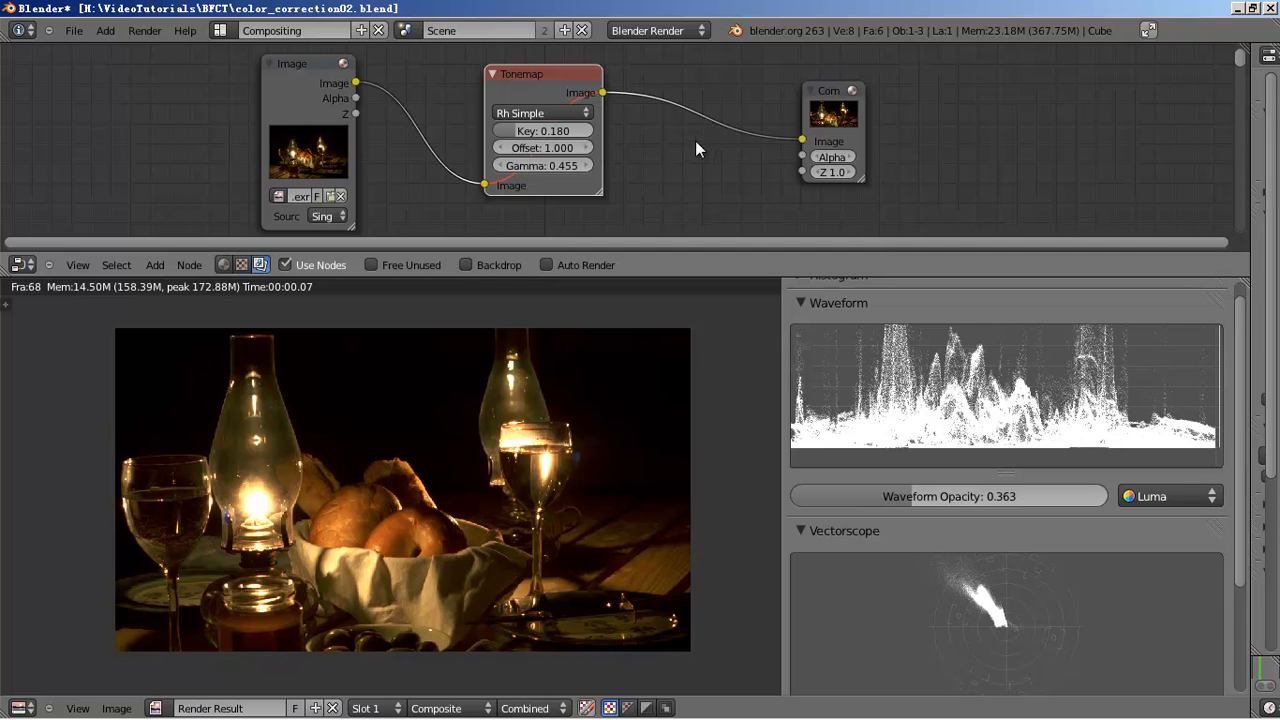
# - Zoom out and pan the node editor to reveal the Crop and Color Balance nodes
pyautogui.keyDown('ctrl'); pyautogui.moveTo(679, 213); pyautogui.dragTo(703, 205, button='middle'); pyautogui.keyUp('ctrl')
pyautogui.moveTo(766, 175); pyautogui.dragTo(738, 148, button='middle')
pyautogui.moveTo(822, 109); pyautogui.dragTo(818, 114, button='middle')
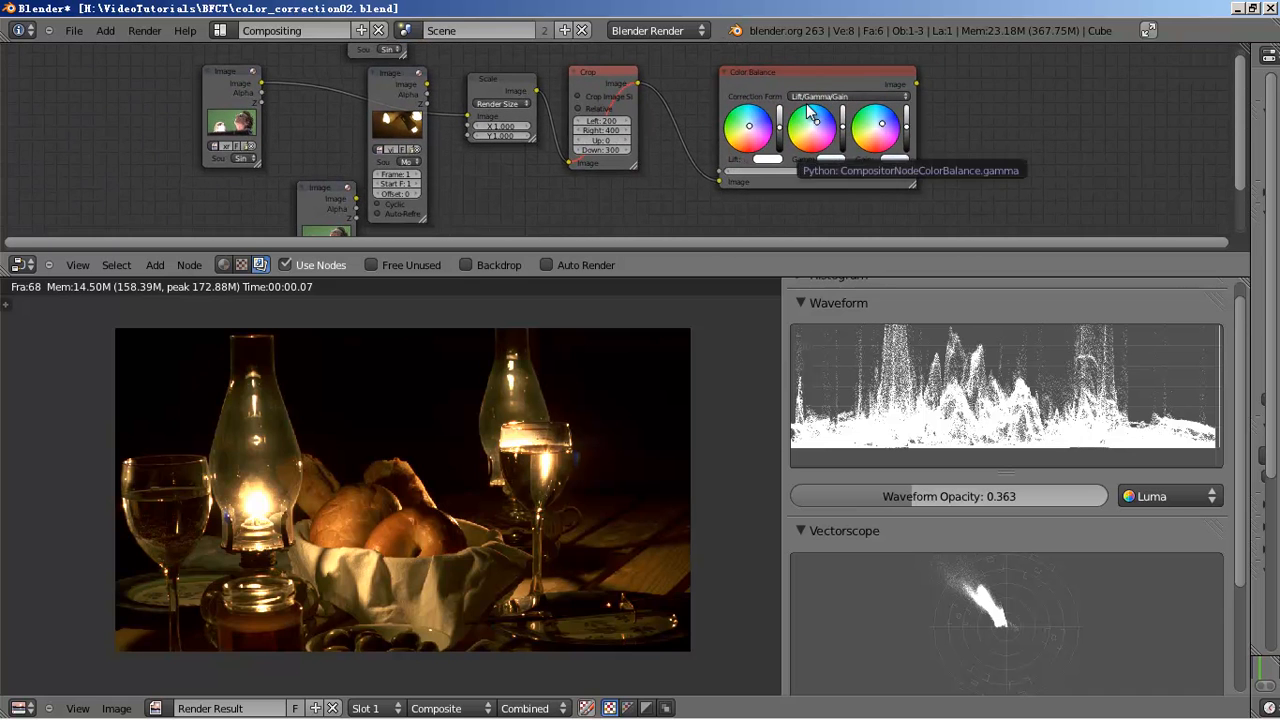
pyautogui.scroll(1, 806, 104)
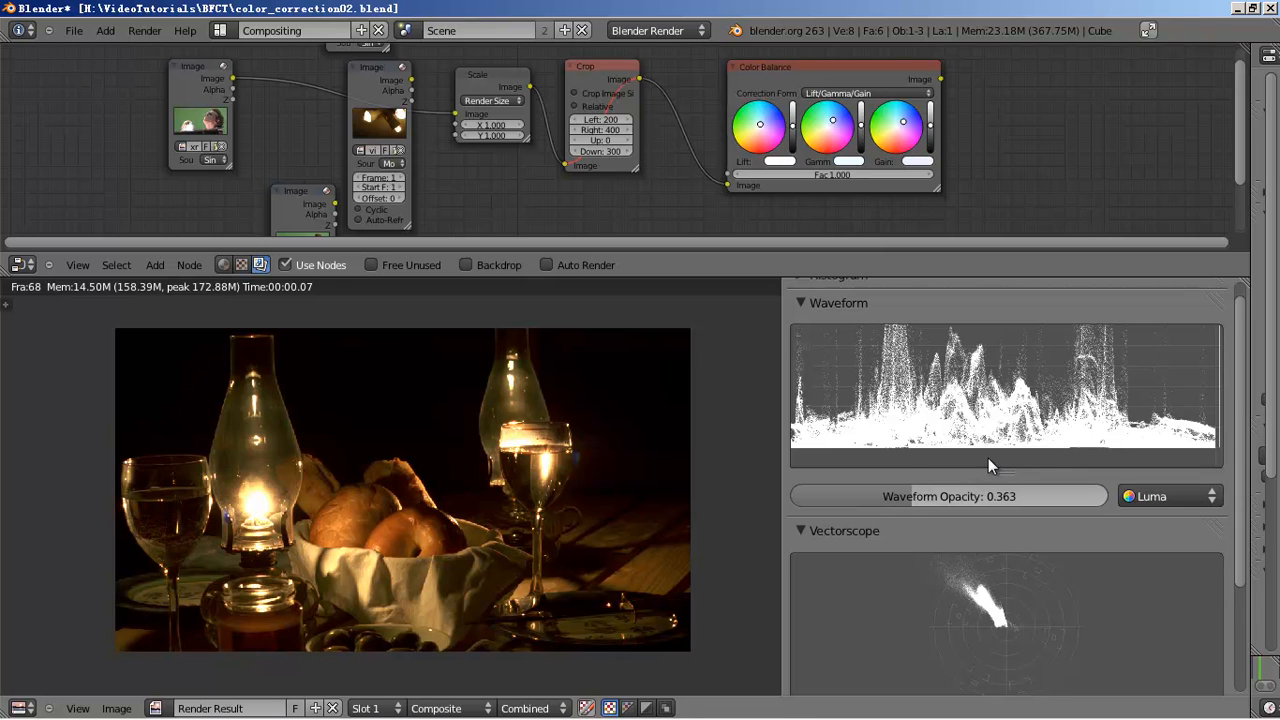
pyautogui.scroll(-4, 969, 463)
pyautogui.scroll(4, 997, 465)
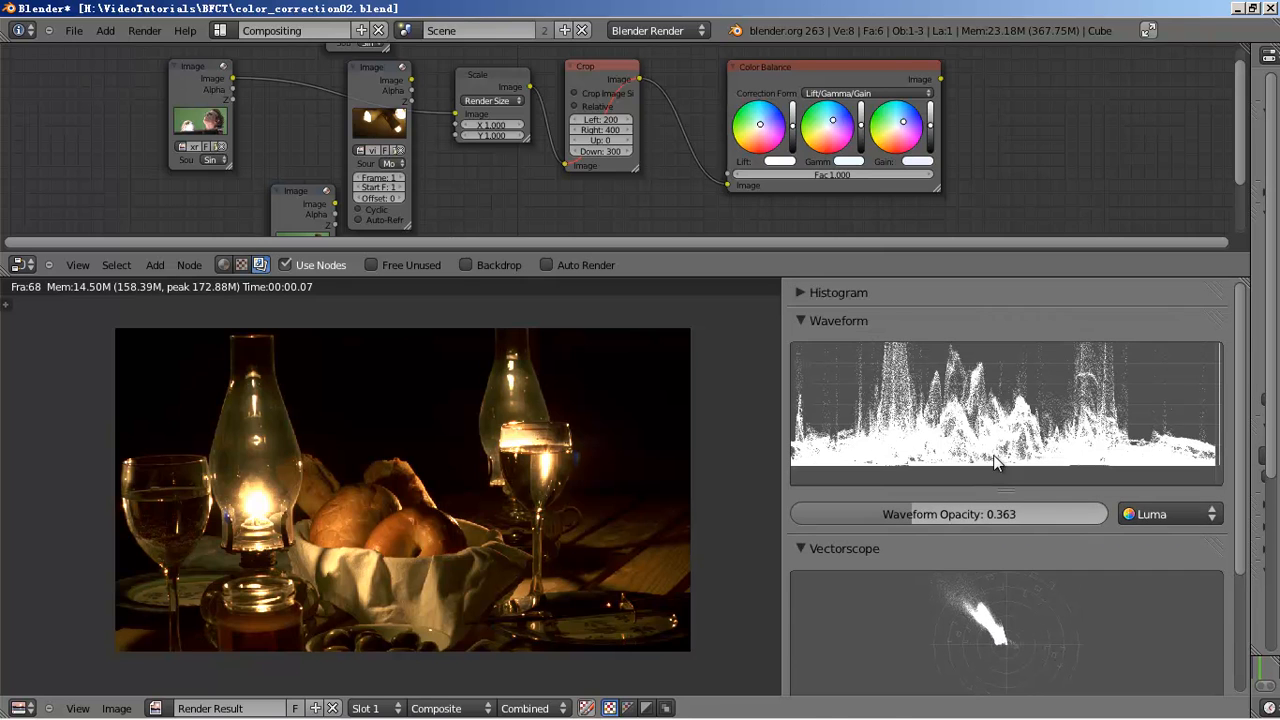
# - Collapse and re-expand the Waveform scope, then bring up the lower area's editor type list
pyautogui.click(963, 321)
pyautogui.click(961, 320)
pyautogui.scroll(-3, 1006, 428)
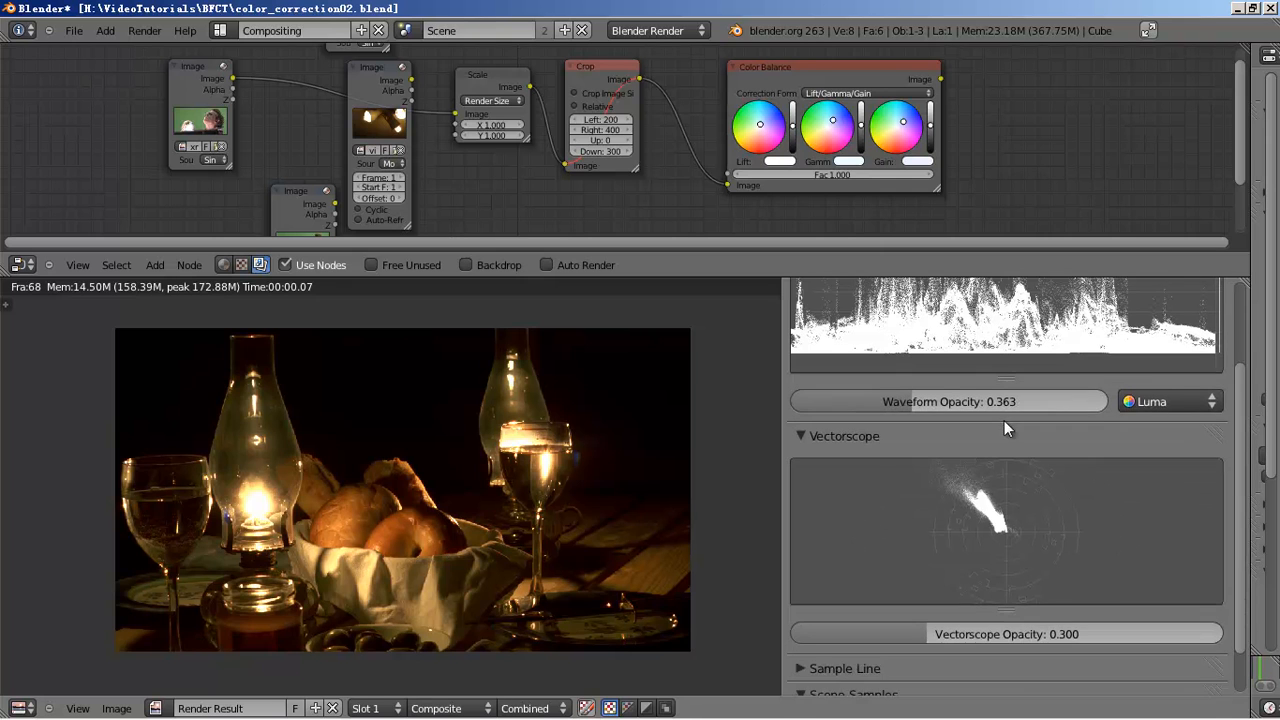
pyautogui.scroll(-1, 1017, 466)
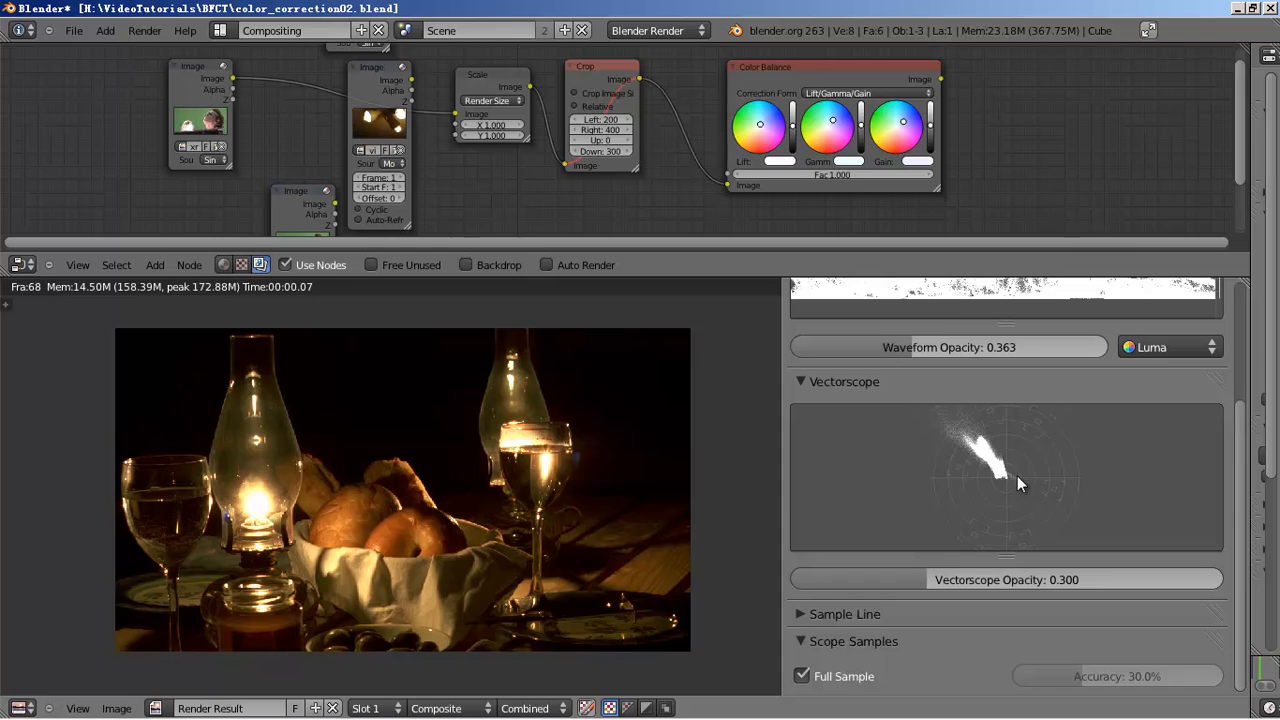
pyautogui.scroll(3, 1010, 563)
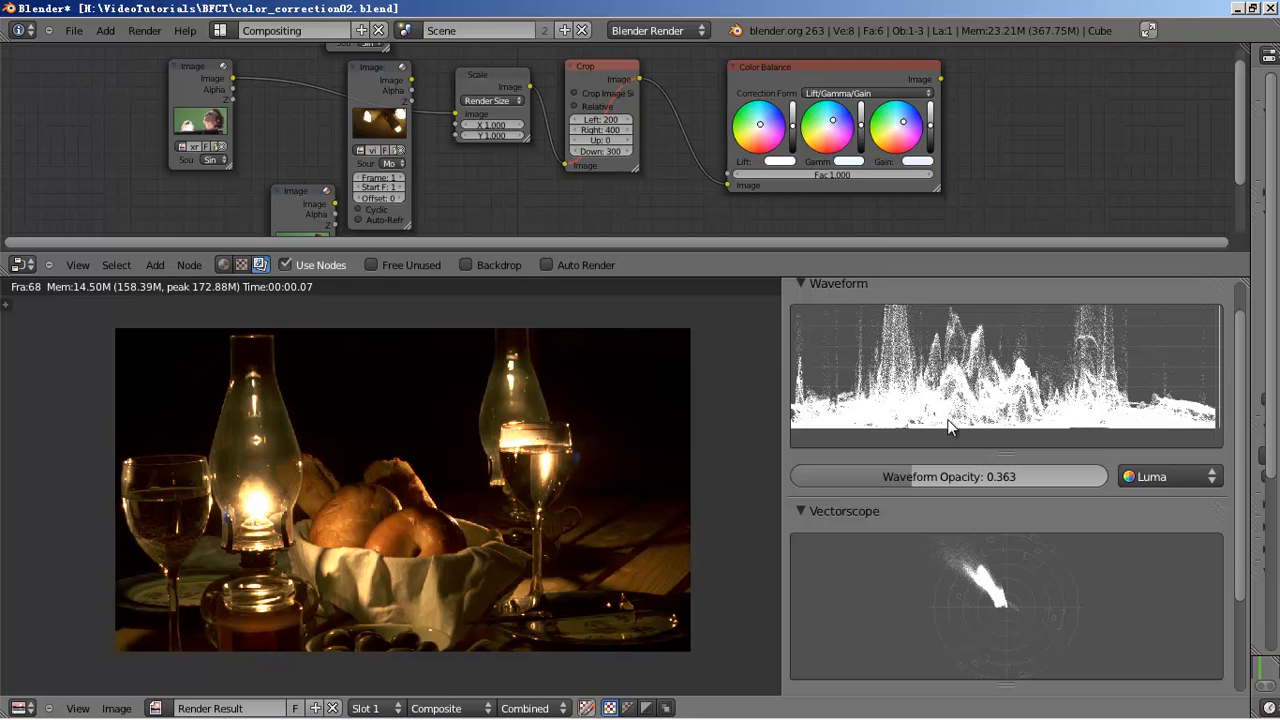
pyautogui.scroll(1, 920, 408)
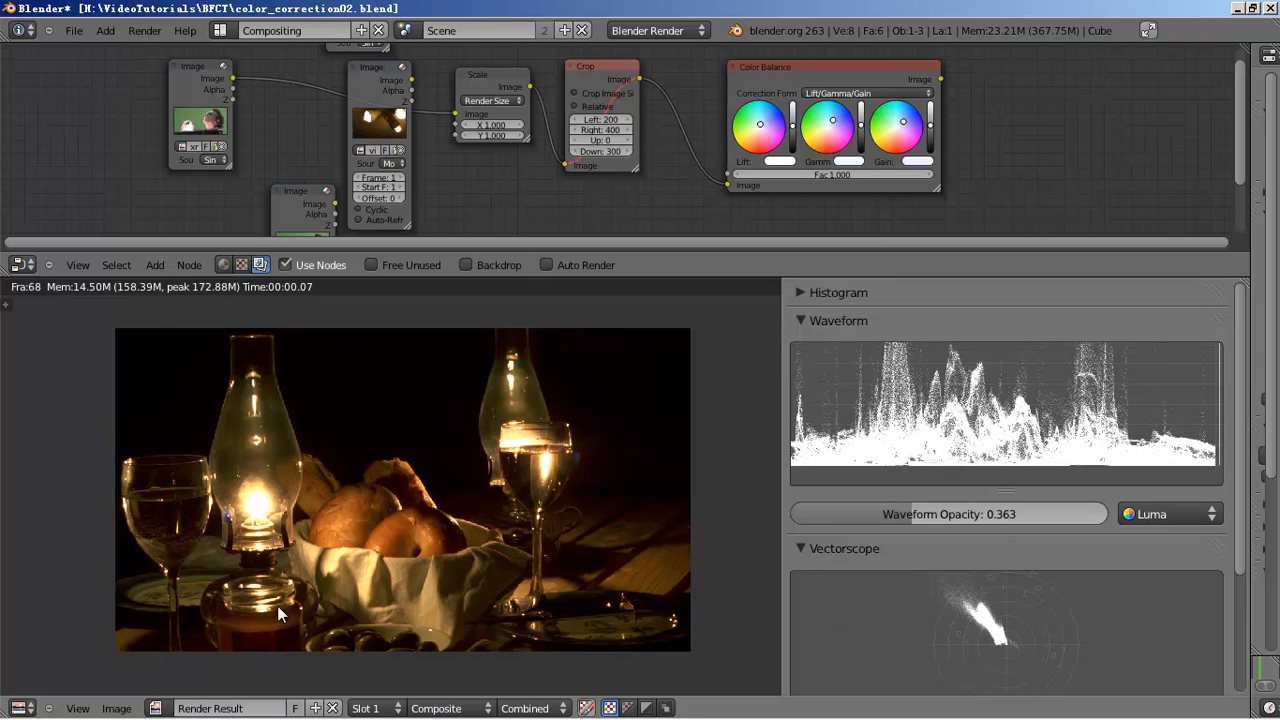
pyautogui.click(19, 708)
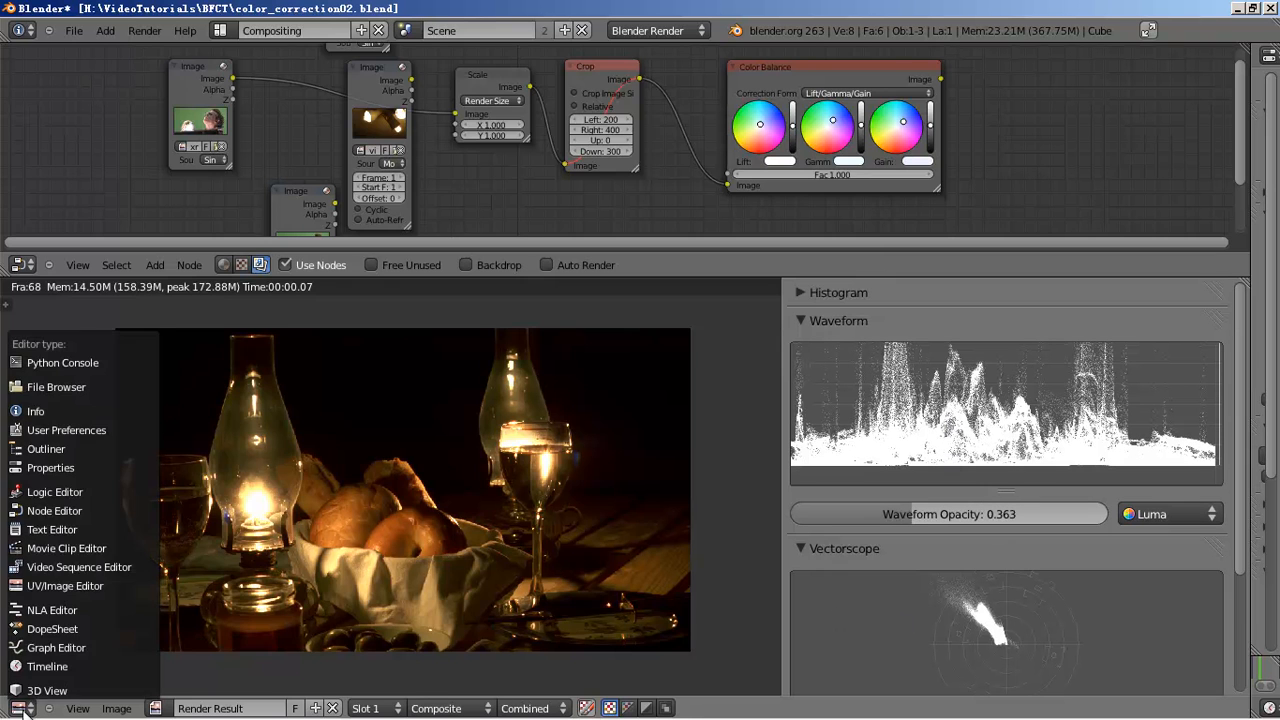
# - Make the lower area a Text Editor with a new text block holding the username and e-mail address on separate lines
pyautogui.click(76, 526)
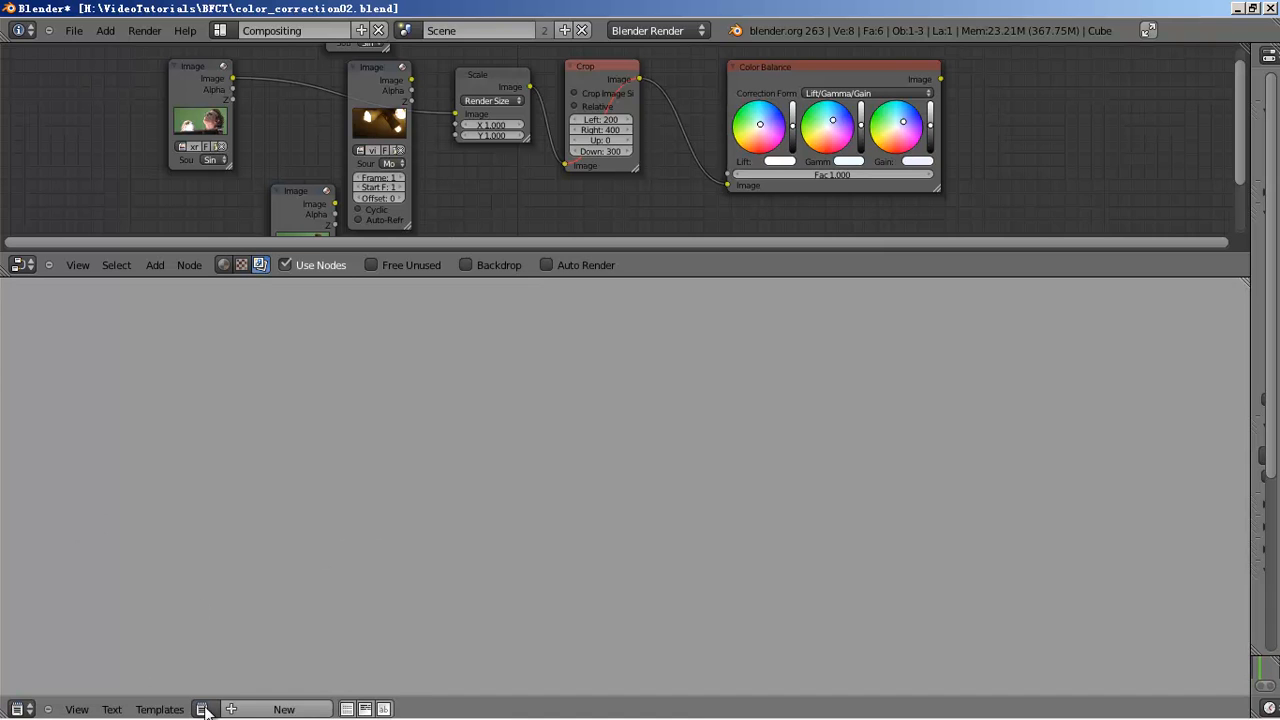
pyautogui.click(272, 710)
pyautogui.press('Return')
pyautogui.press('Return')
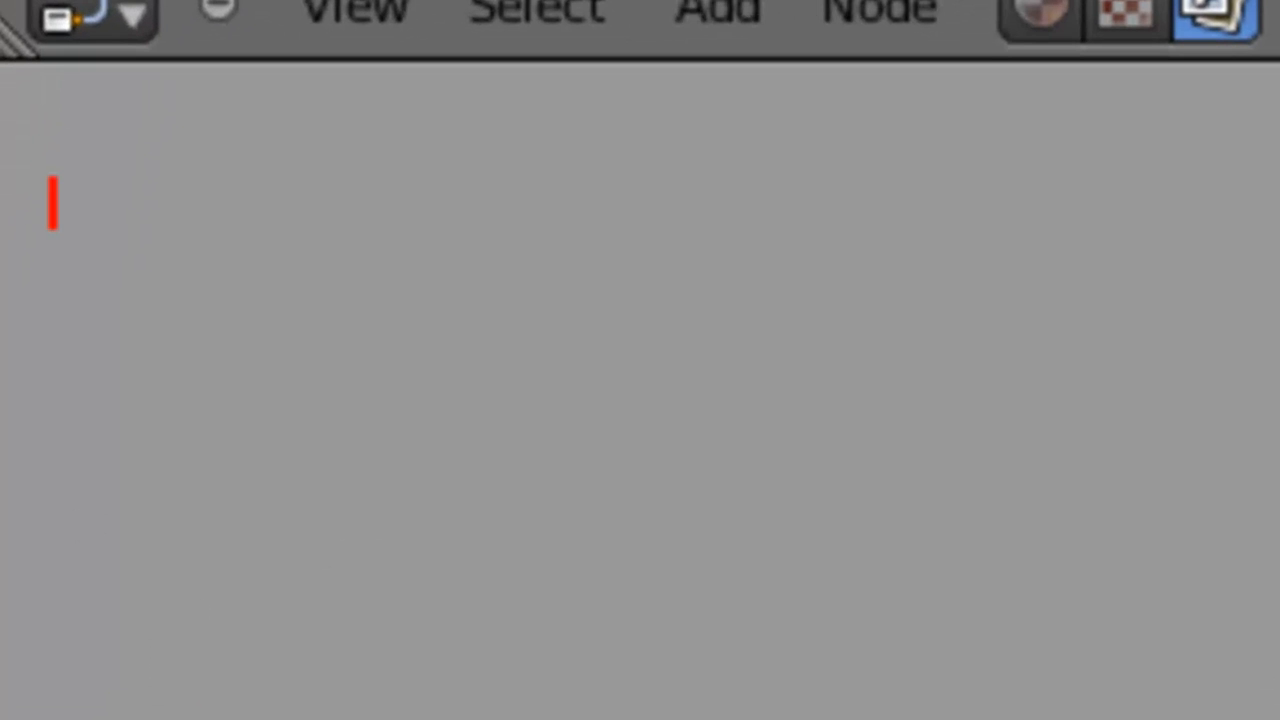
pyautogui.press('Return')
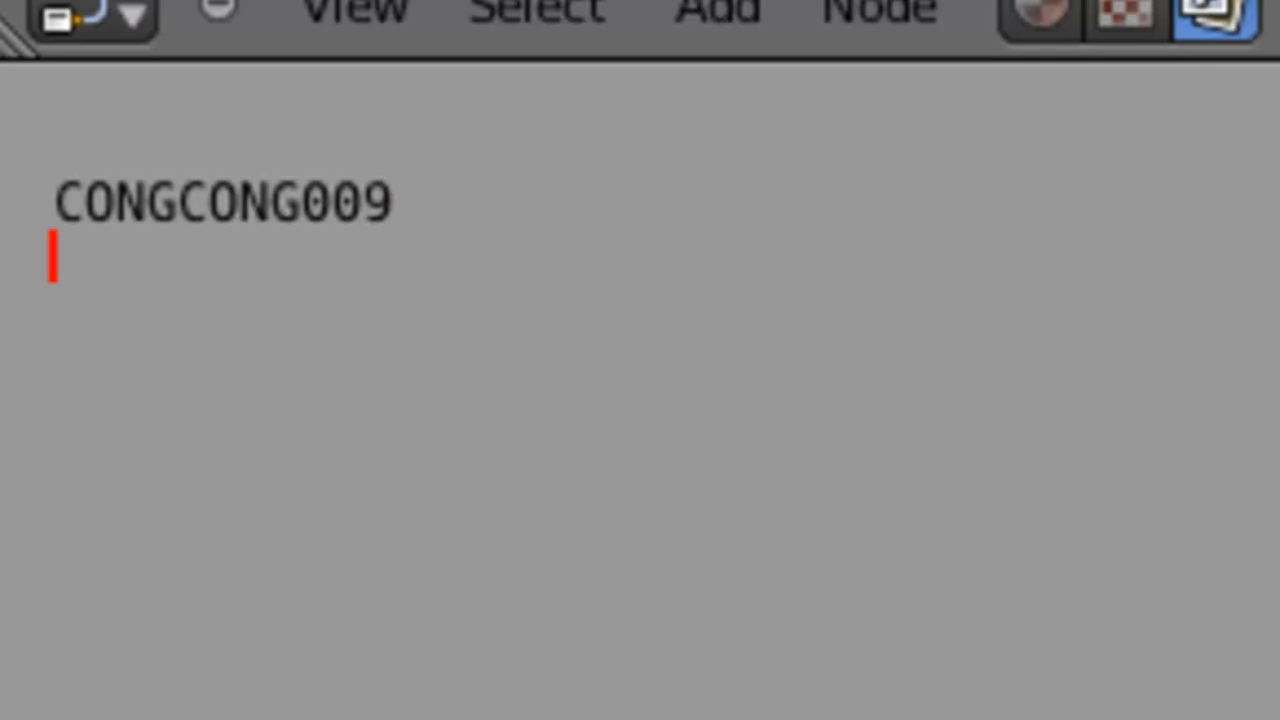
pyautogui.press('Return')
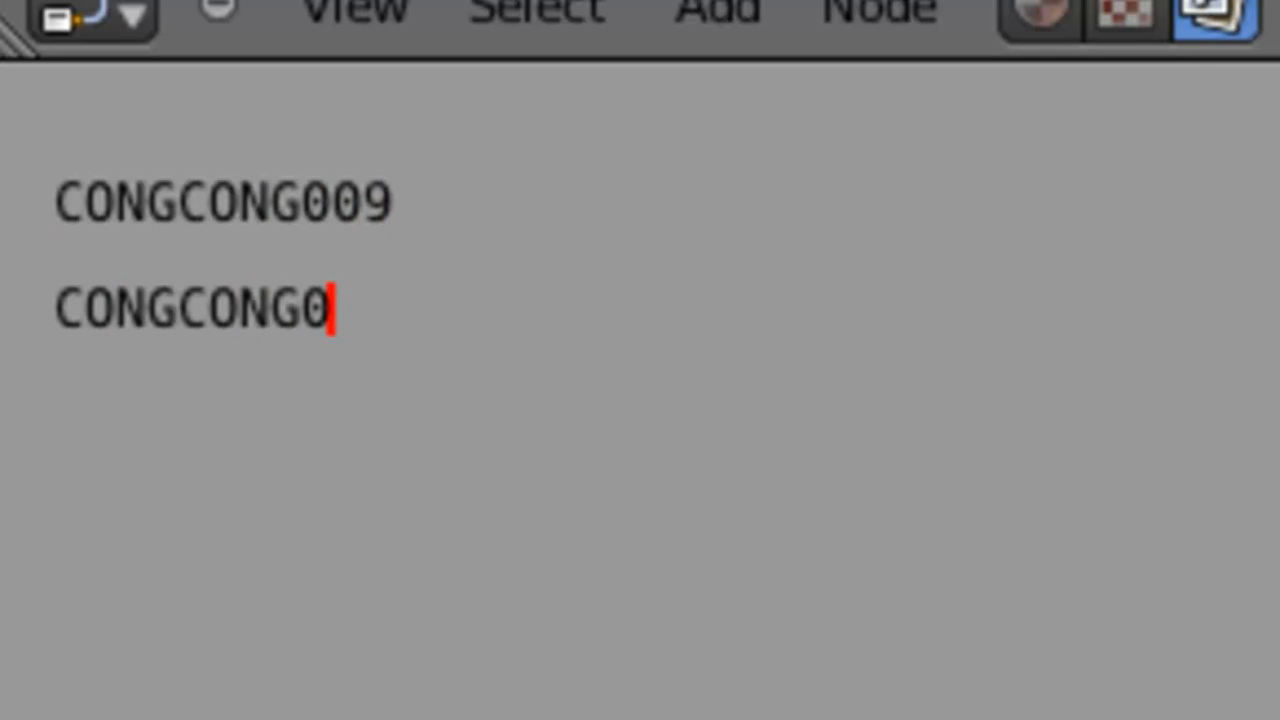
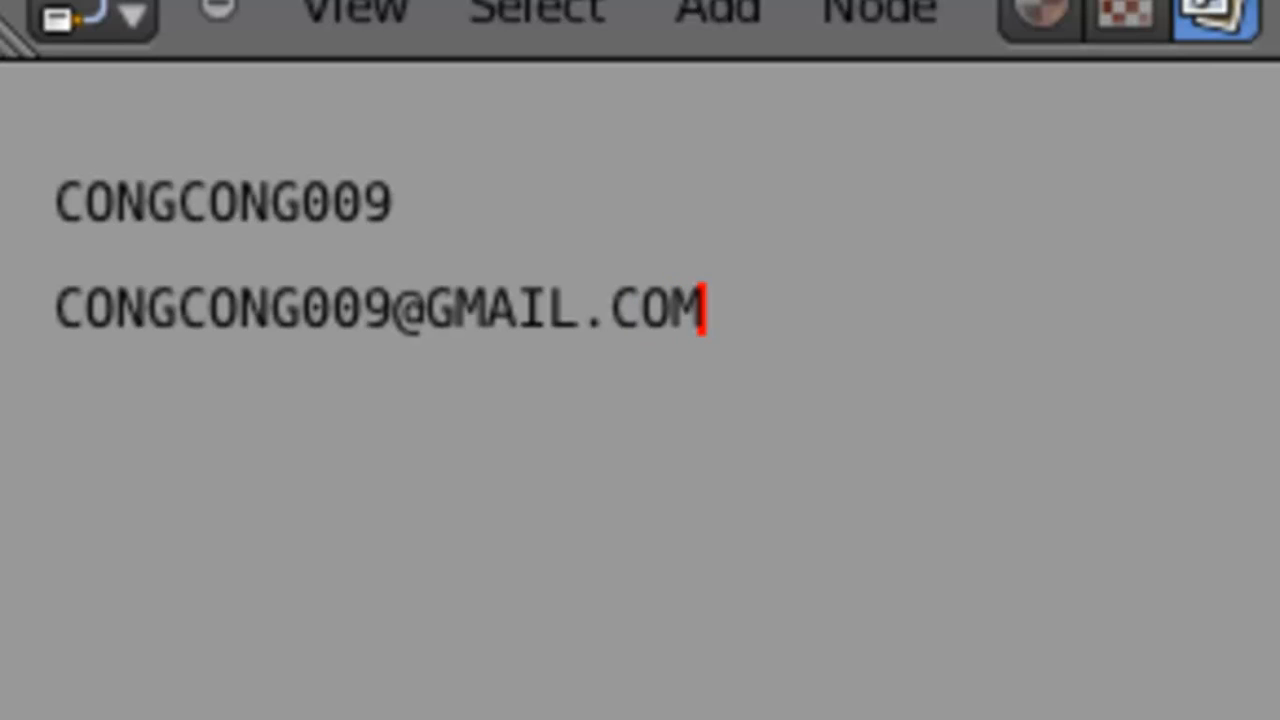
pyautogui.press('Return')
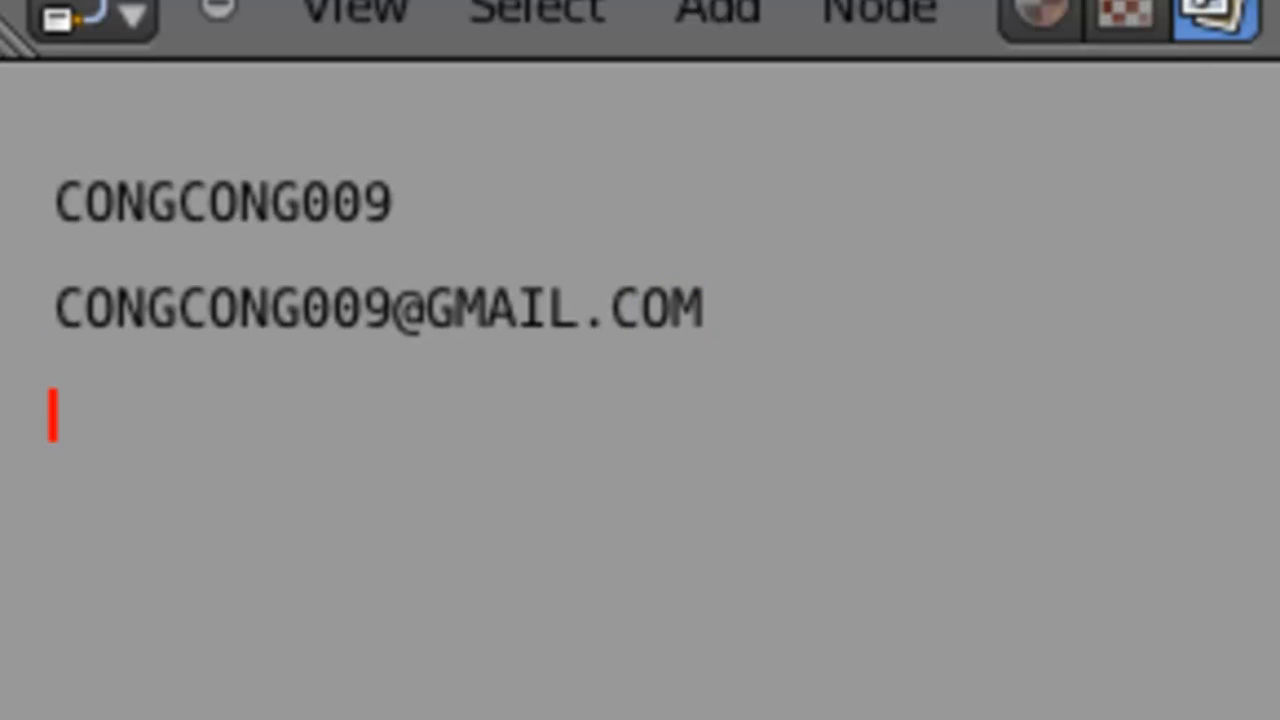